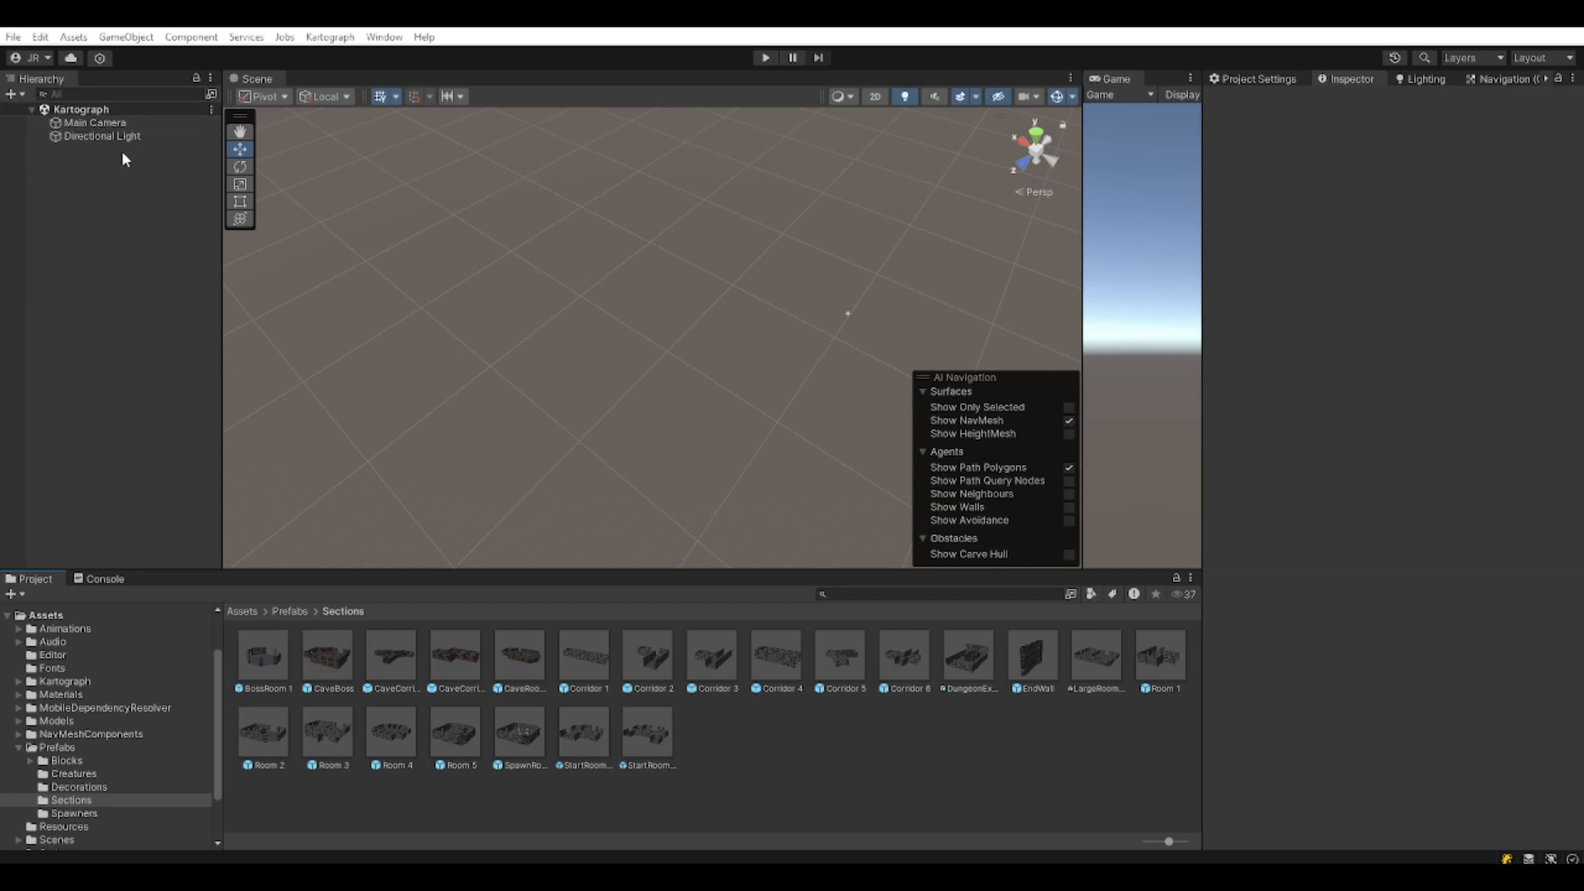
Create an empty scene object named 'level Generator'.
right_click(100, 250)
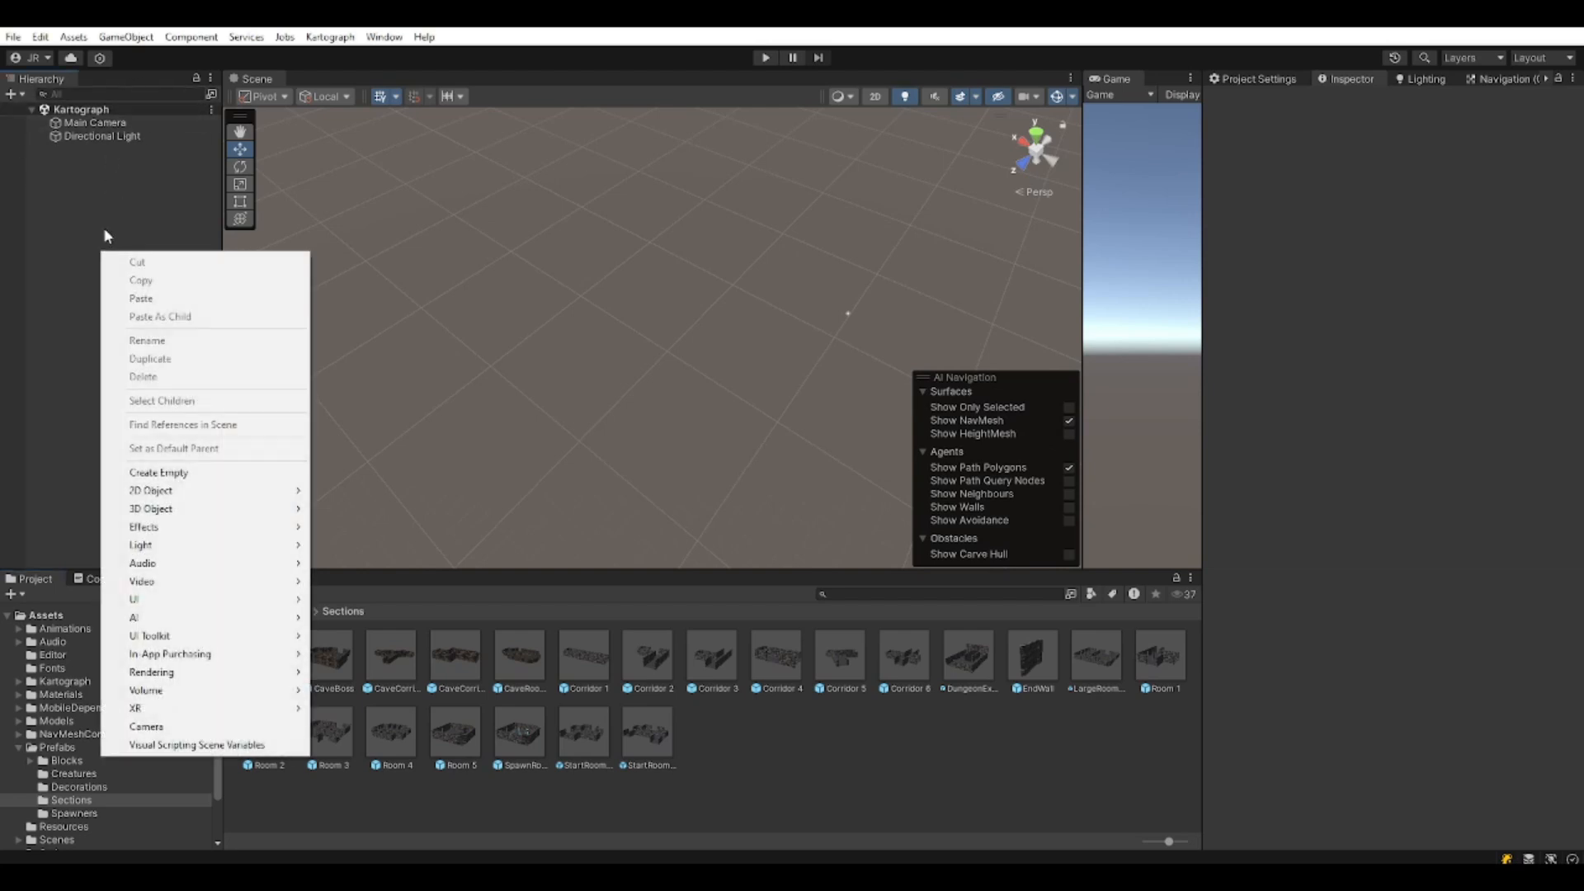
left_click(165, 473)
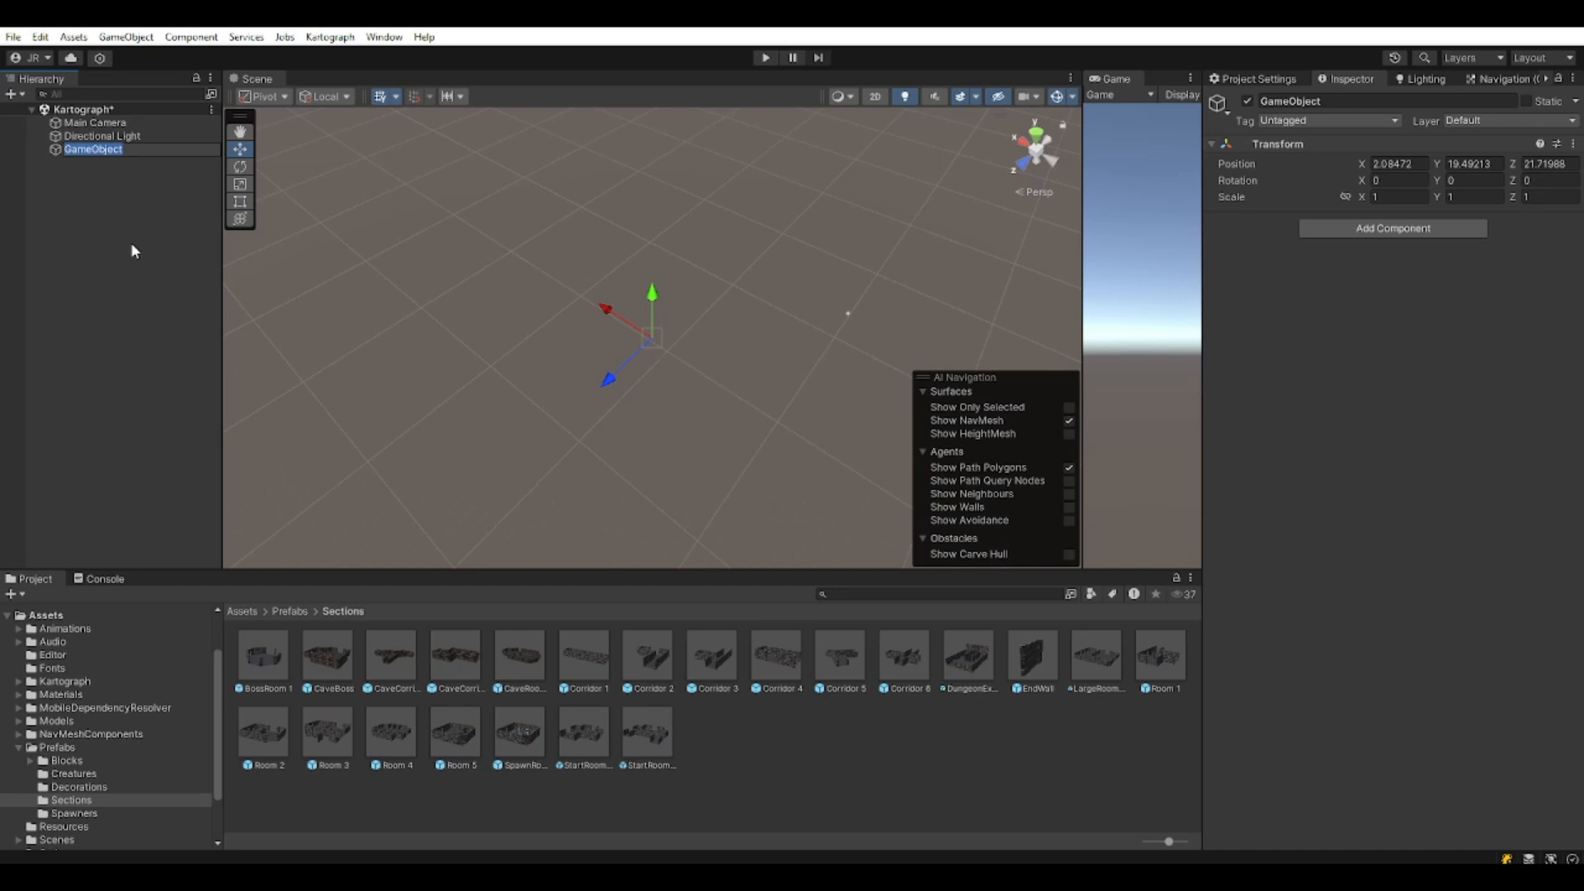
type("level Generator")
key("Return")
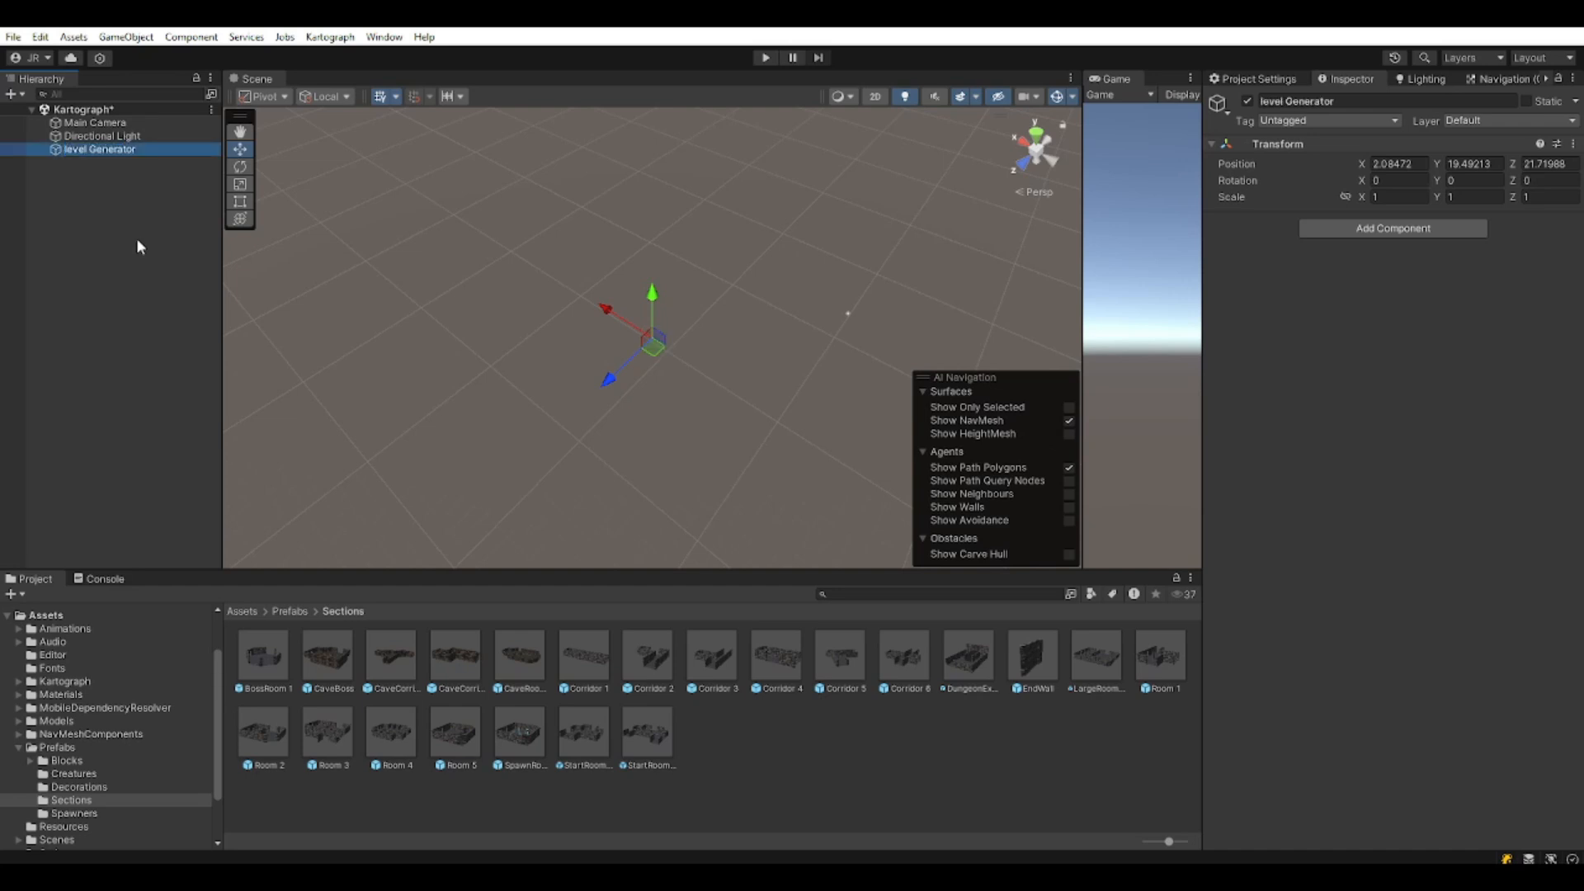
Set its position to 0, 0, 0 and attach the Level Generator 3D component.
left_click(1408, 164)
type("0")
key("Tab")
type("0")
key("Tab")
type("0")
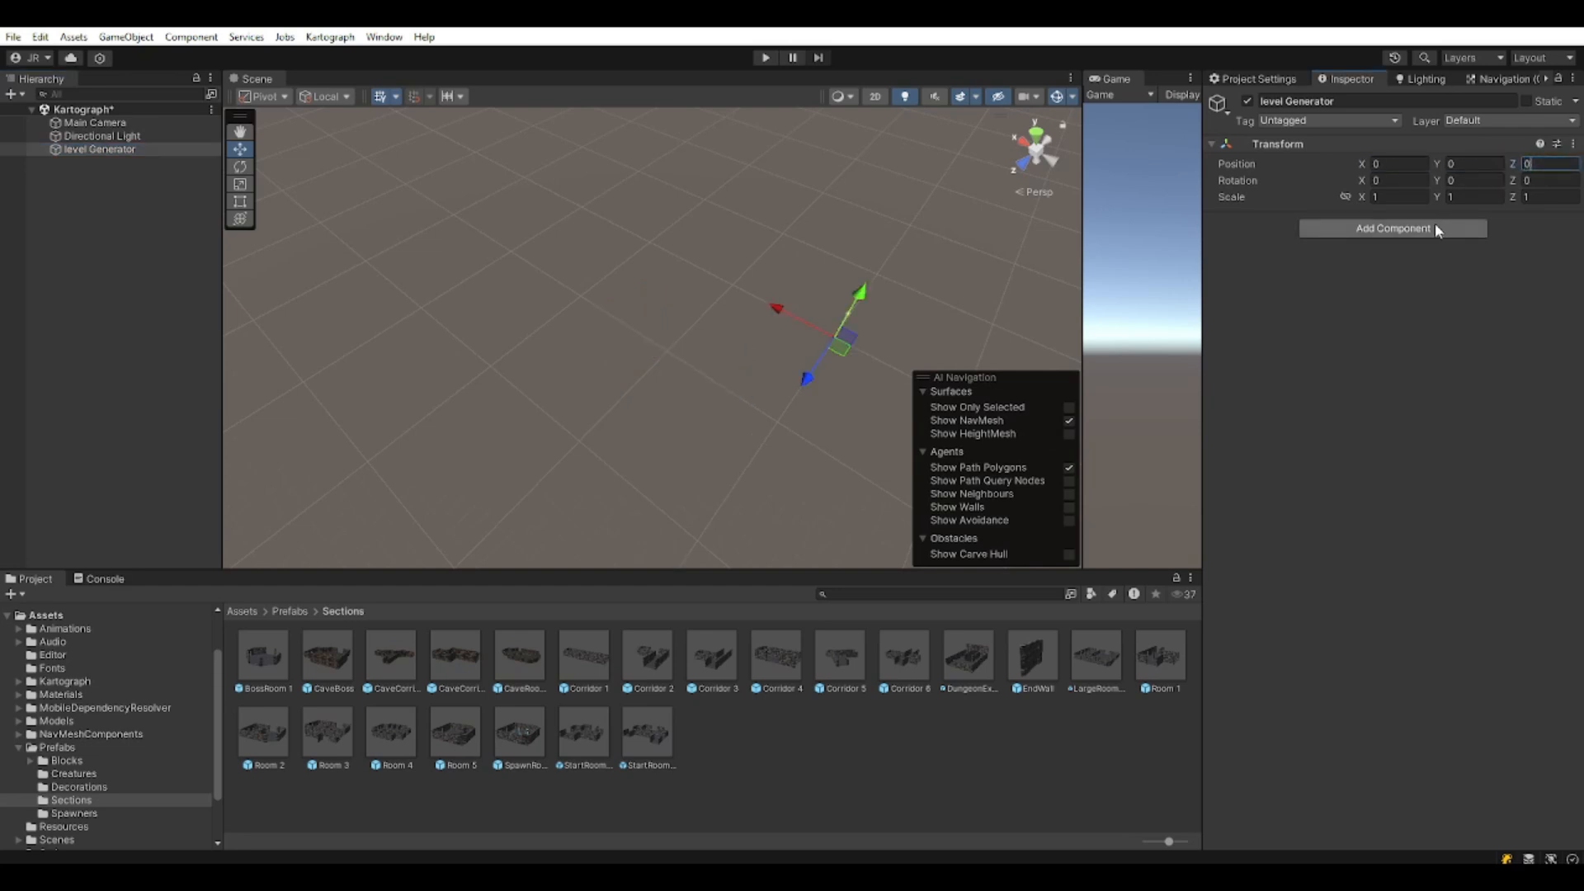
left_click(1436, 226)
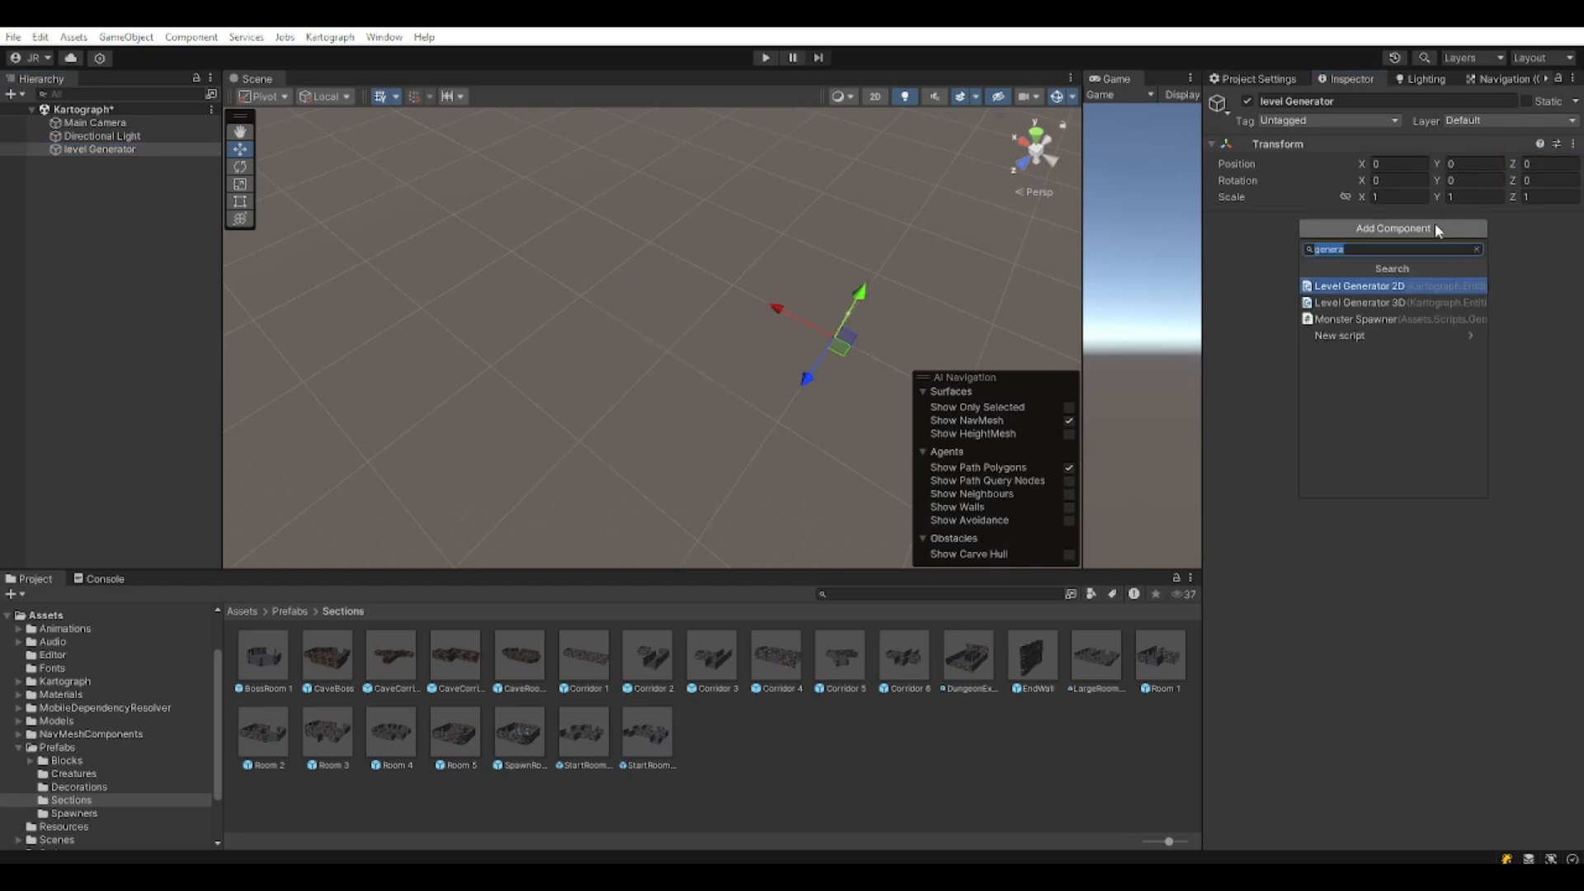
left_click(1427, 300)
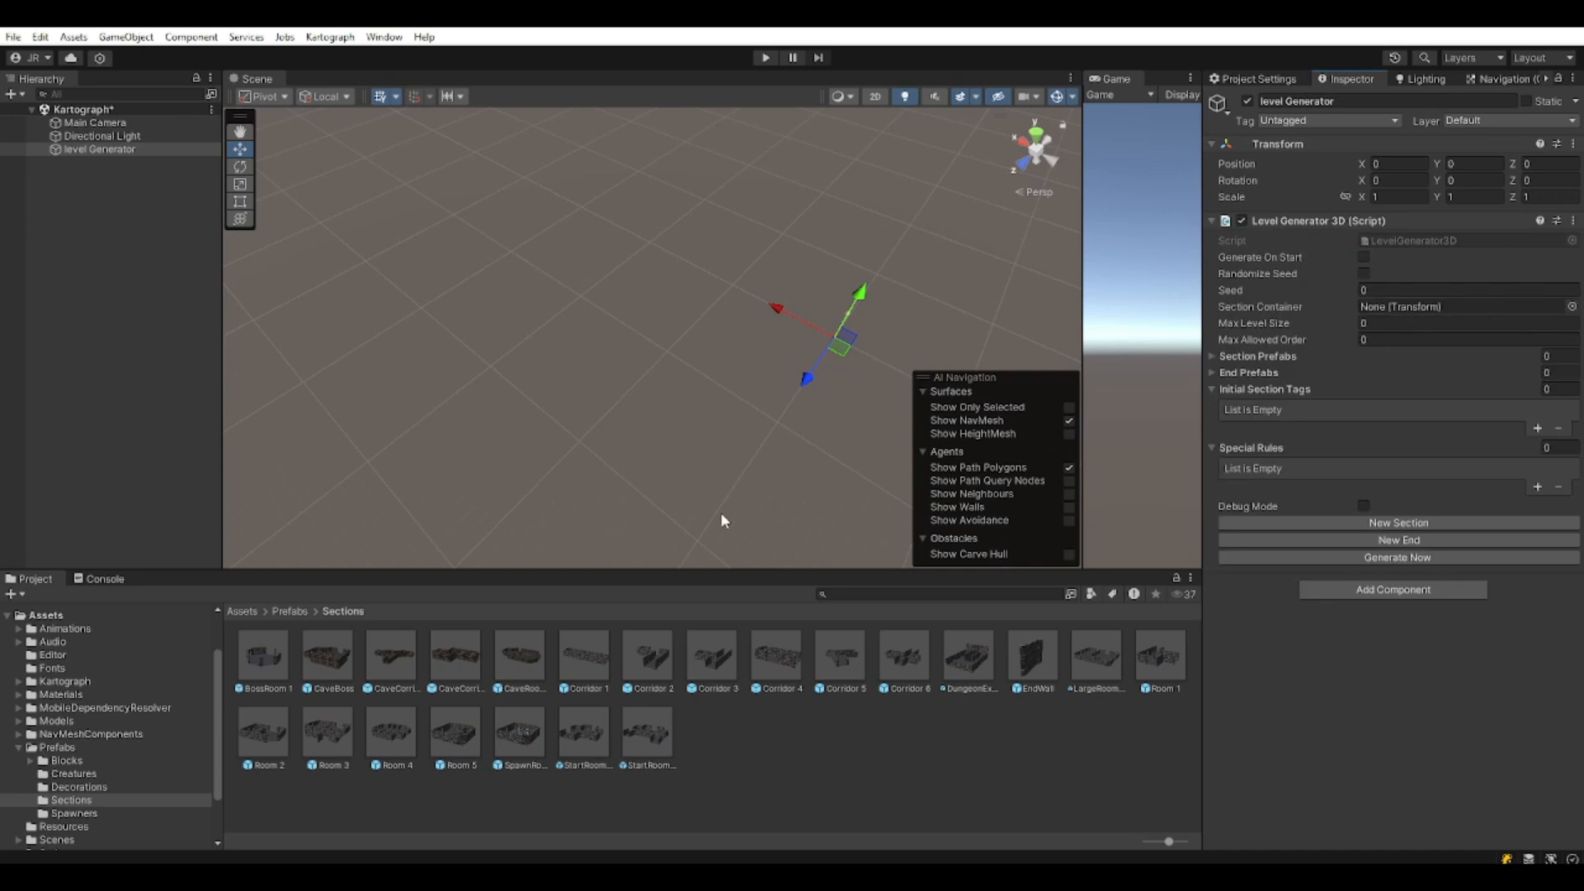
Frame the level generator and enable Generate On Start and Randomize Seed.
key("f")
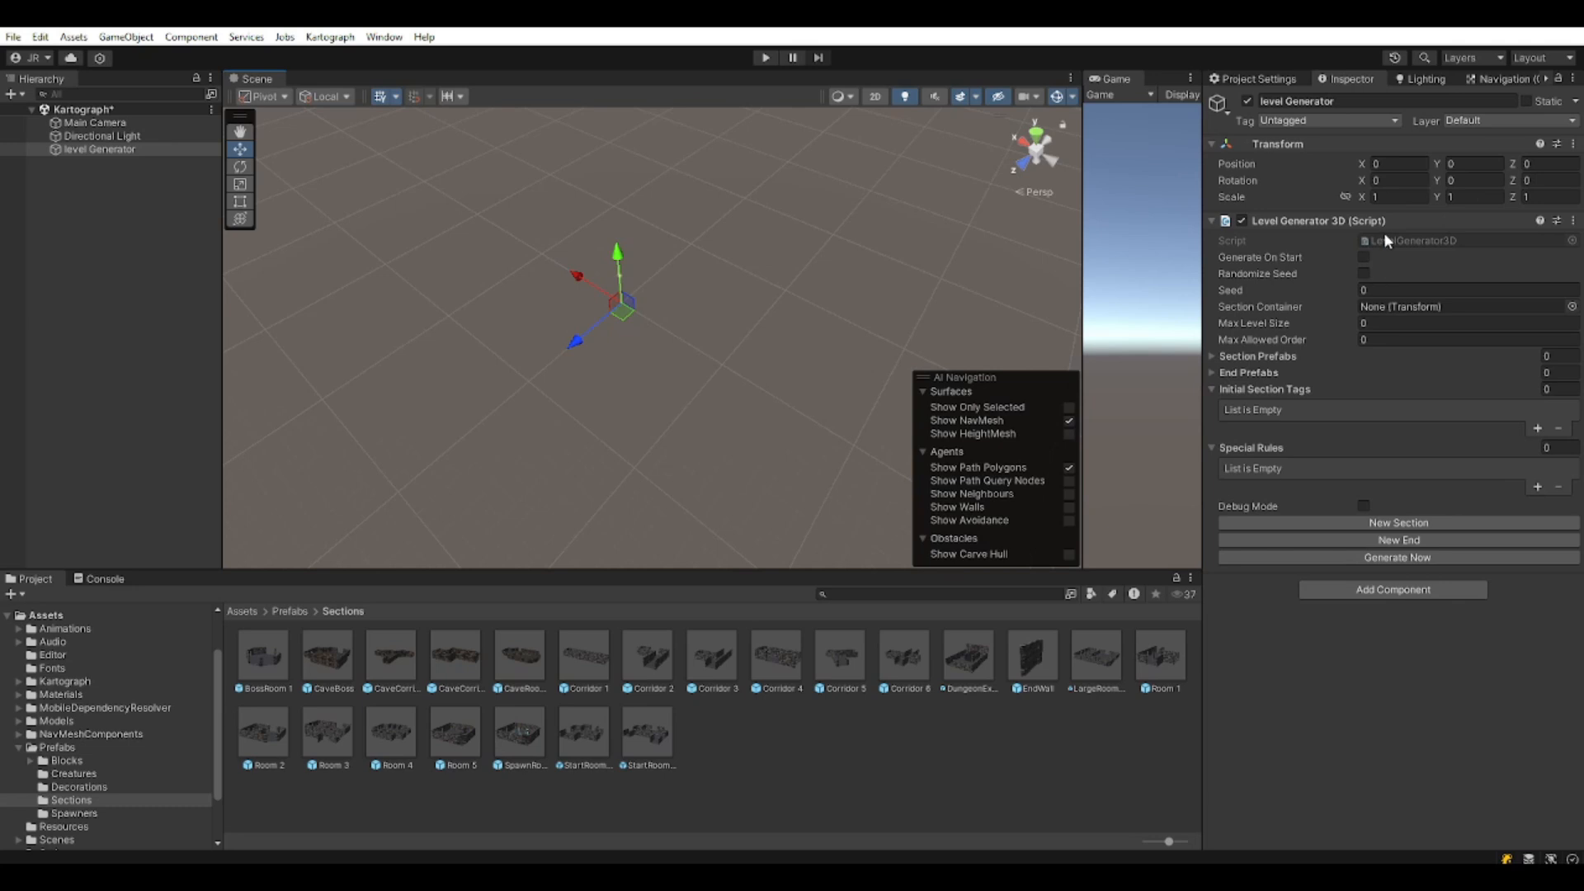
left_click(1362, 256)
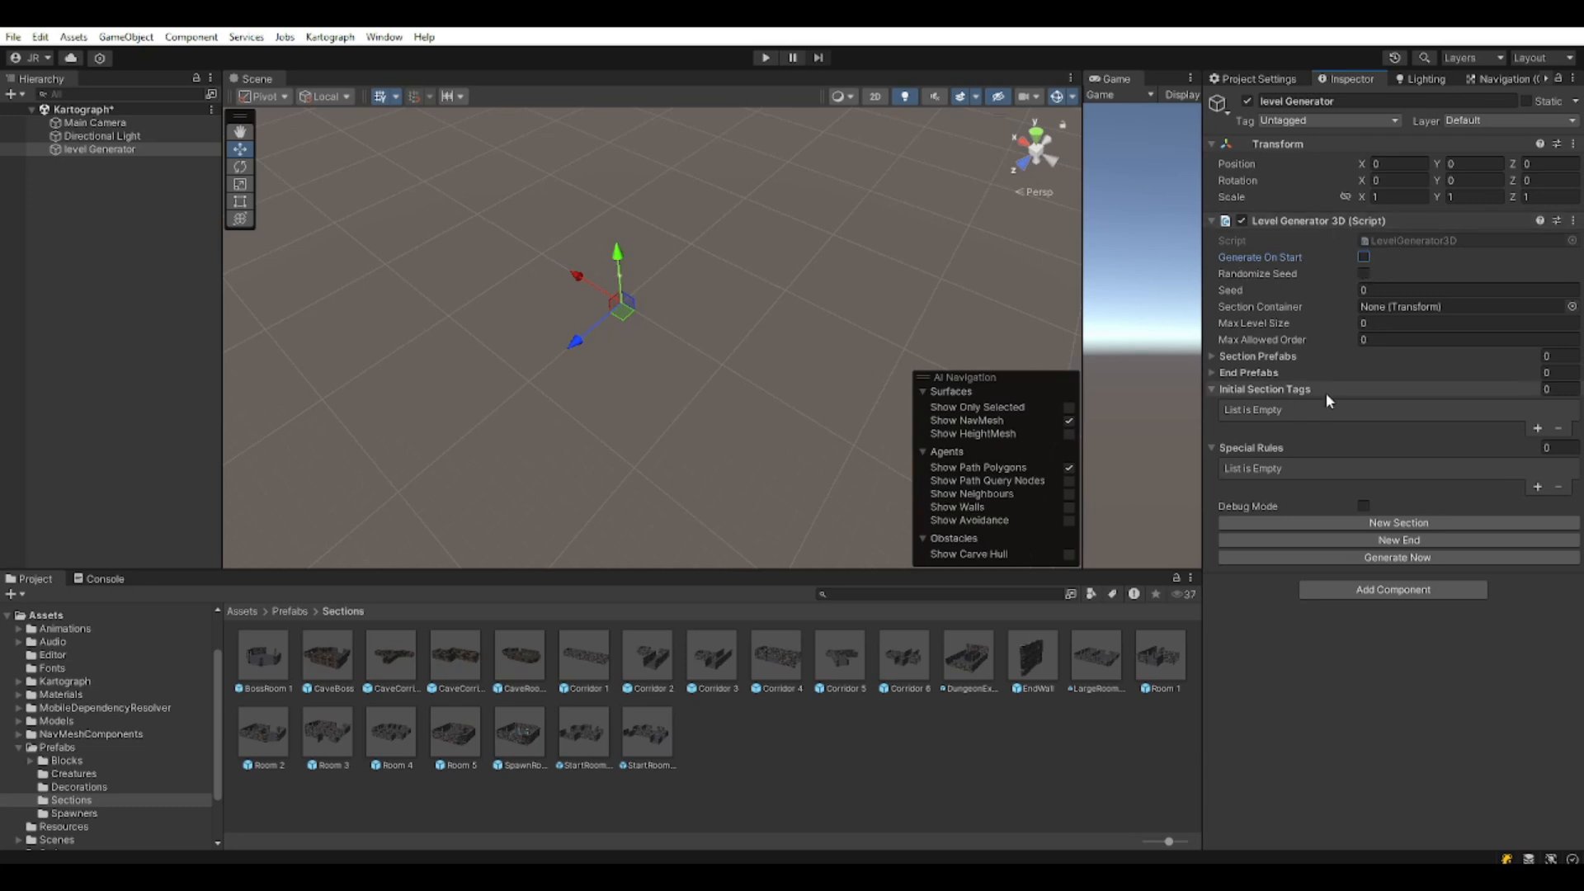
left_click(1363, 273)
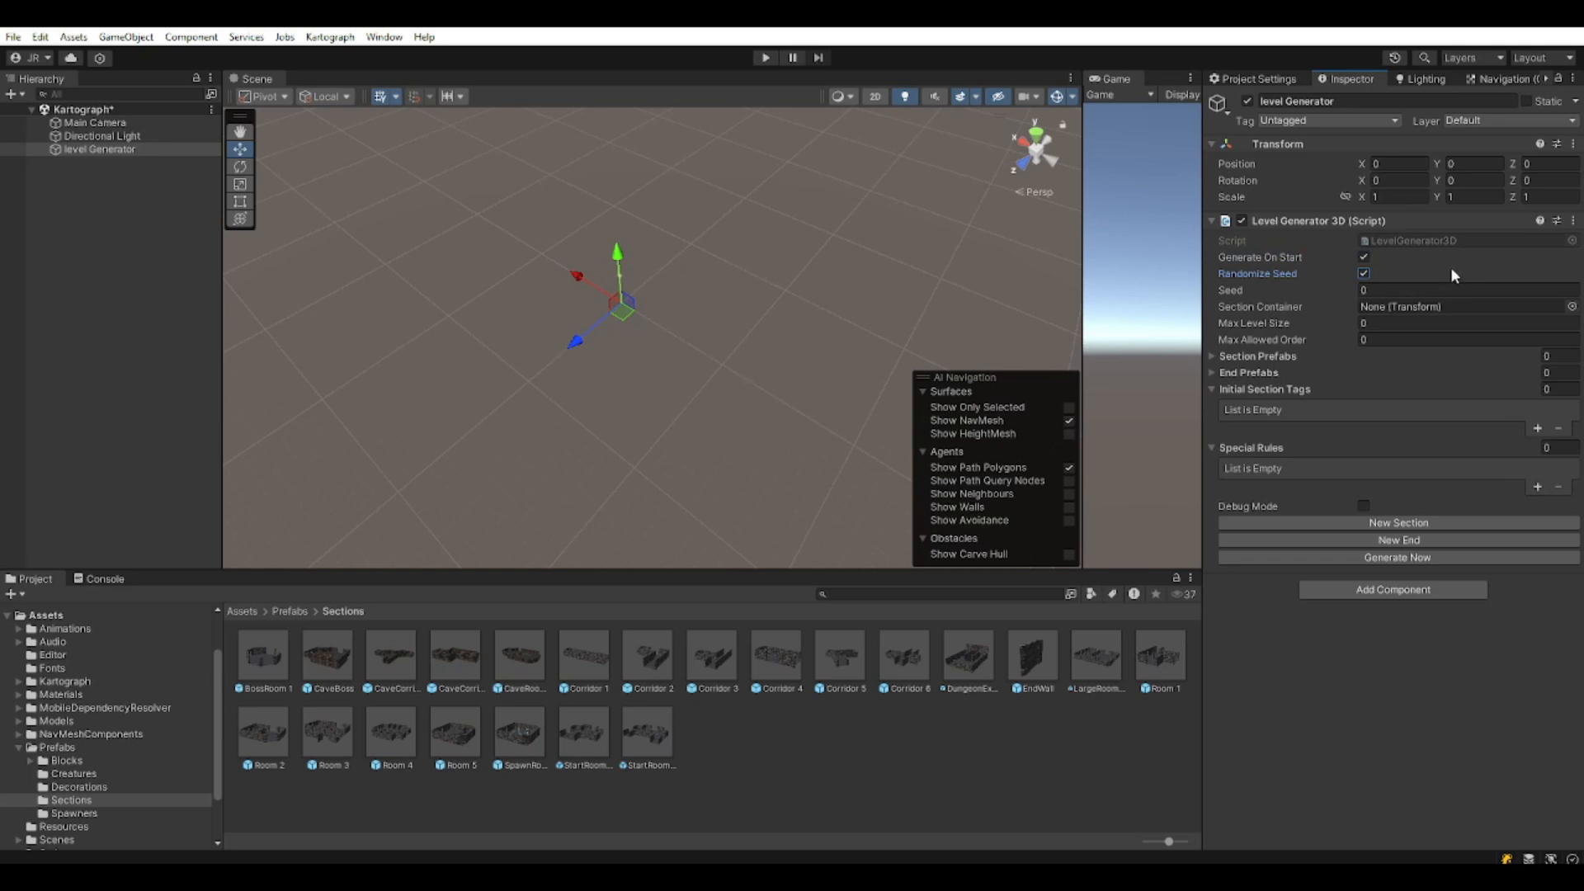
left_click(1369, 291)
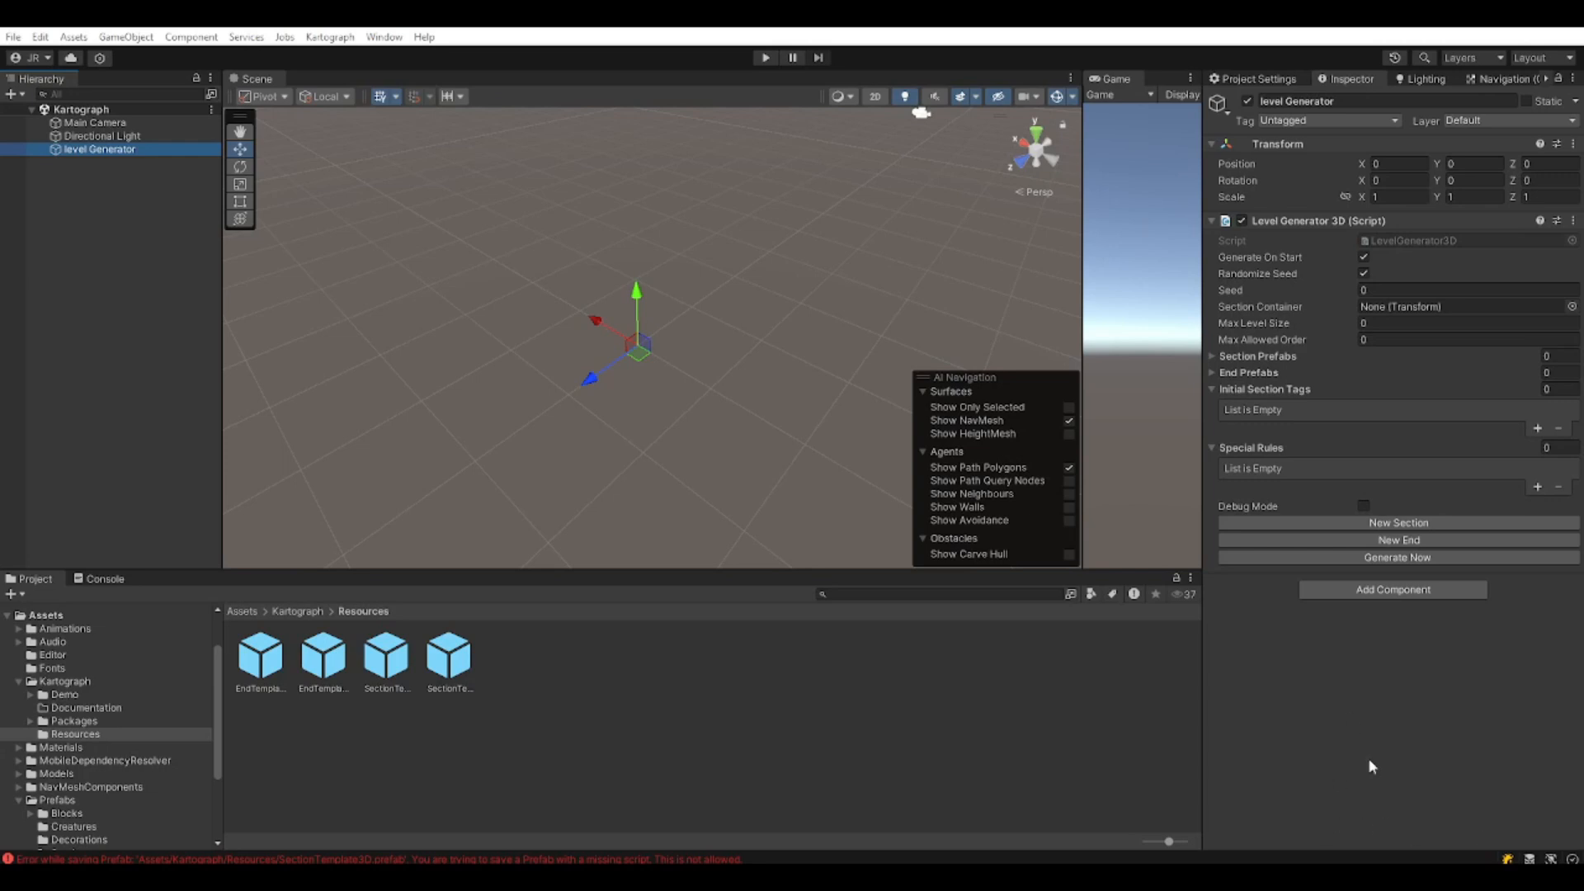
Create a new section template and rename it 'TutorialRoom'.
left_click(1440, 526)
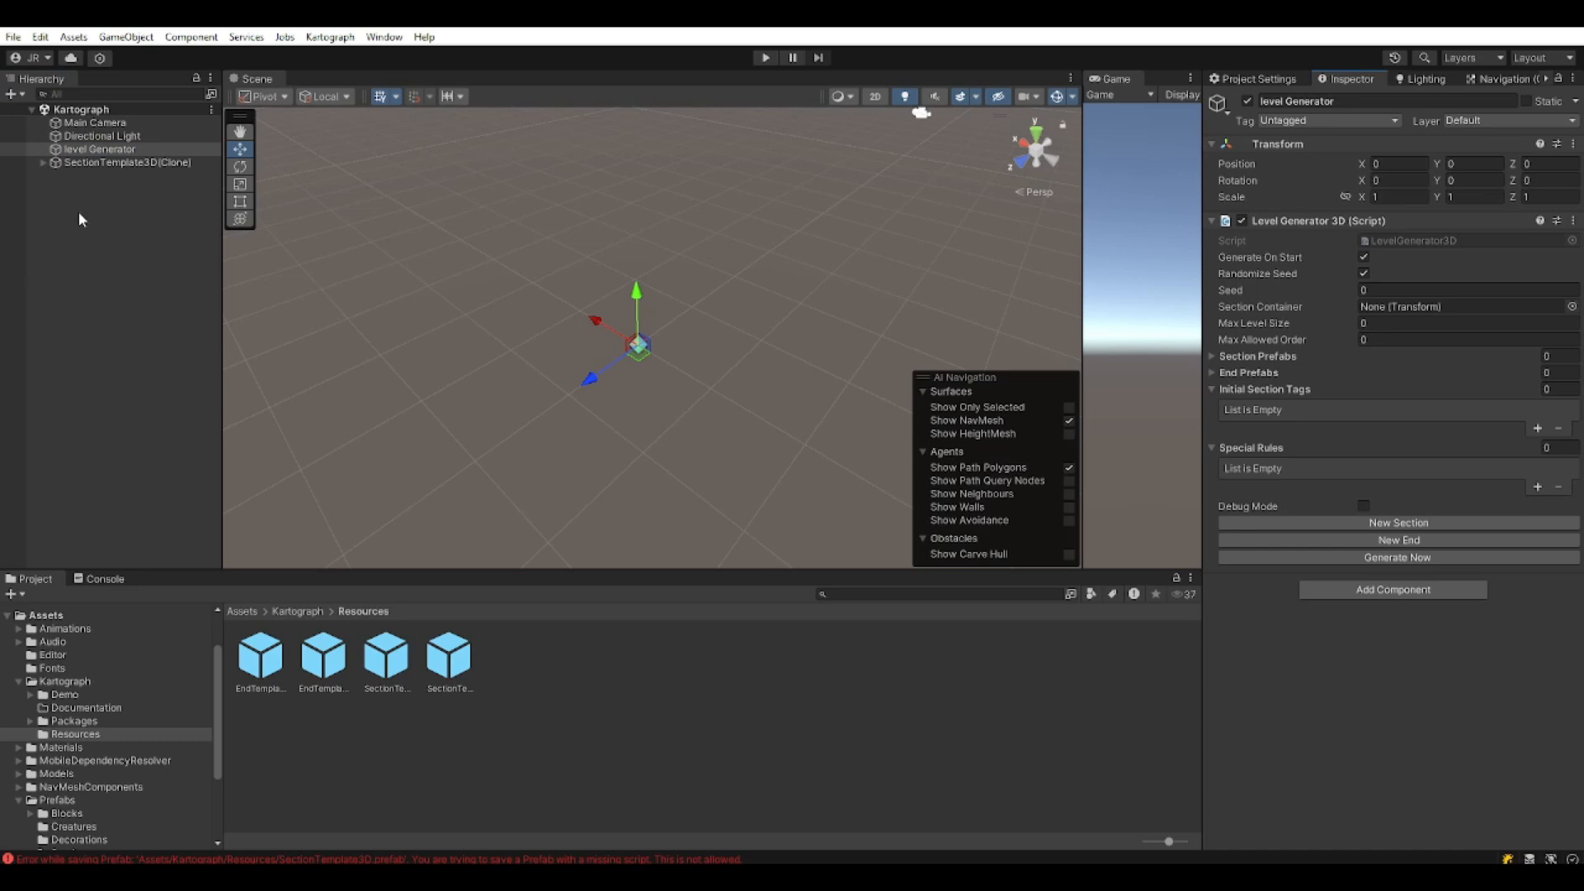
left_click(128, 163)
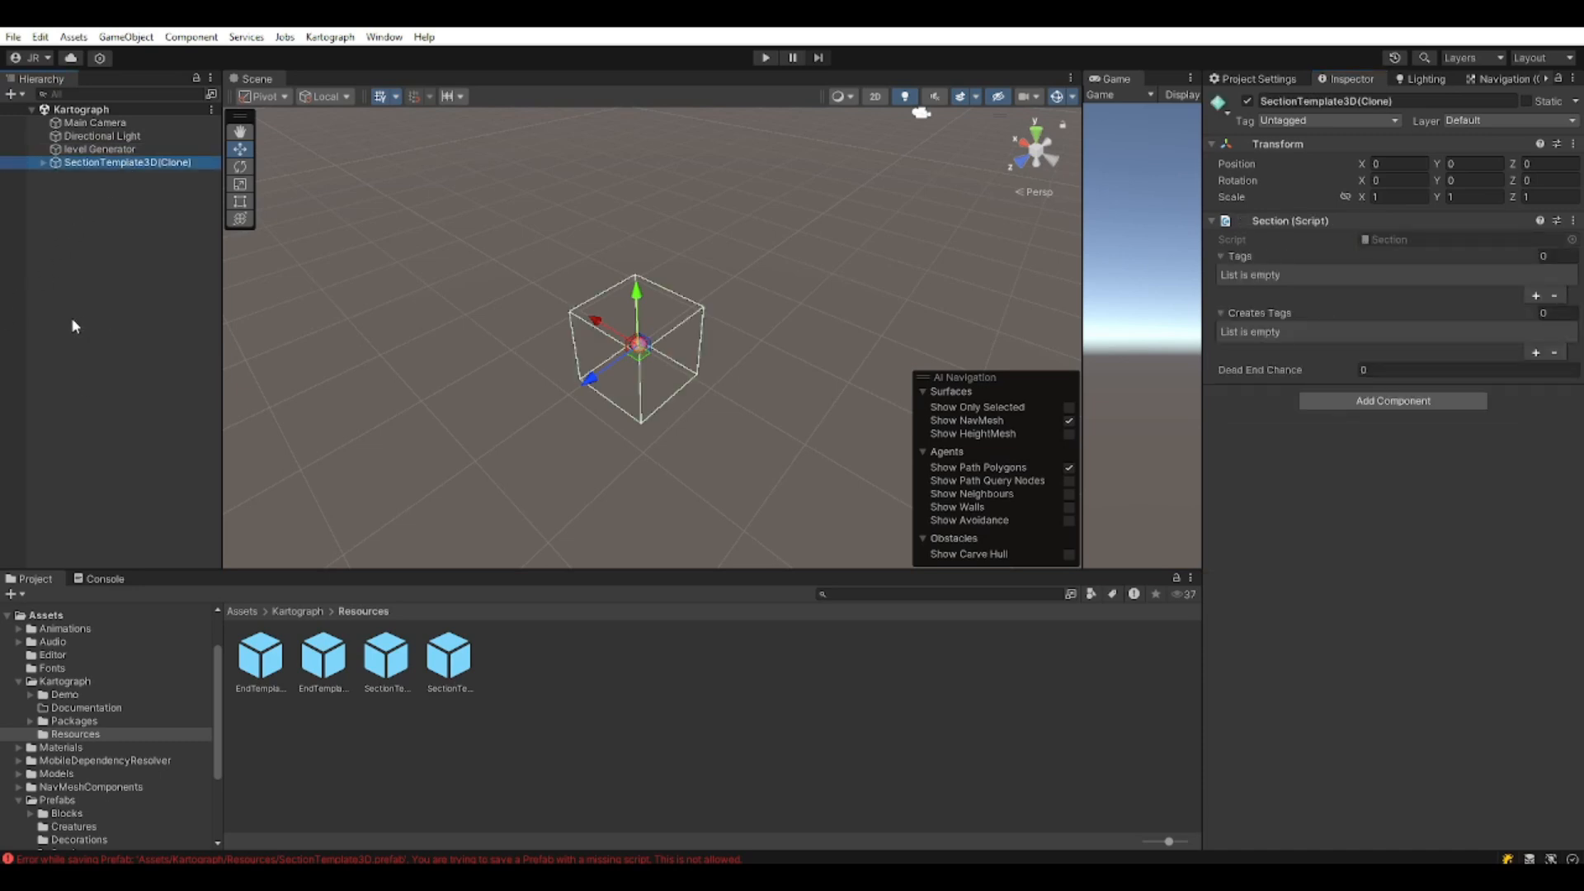
key("Right")
left_click(162, 167)
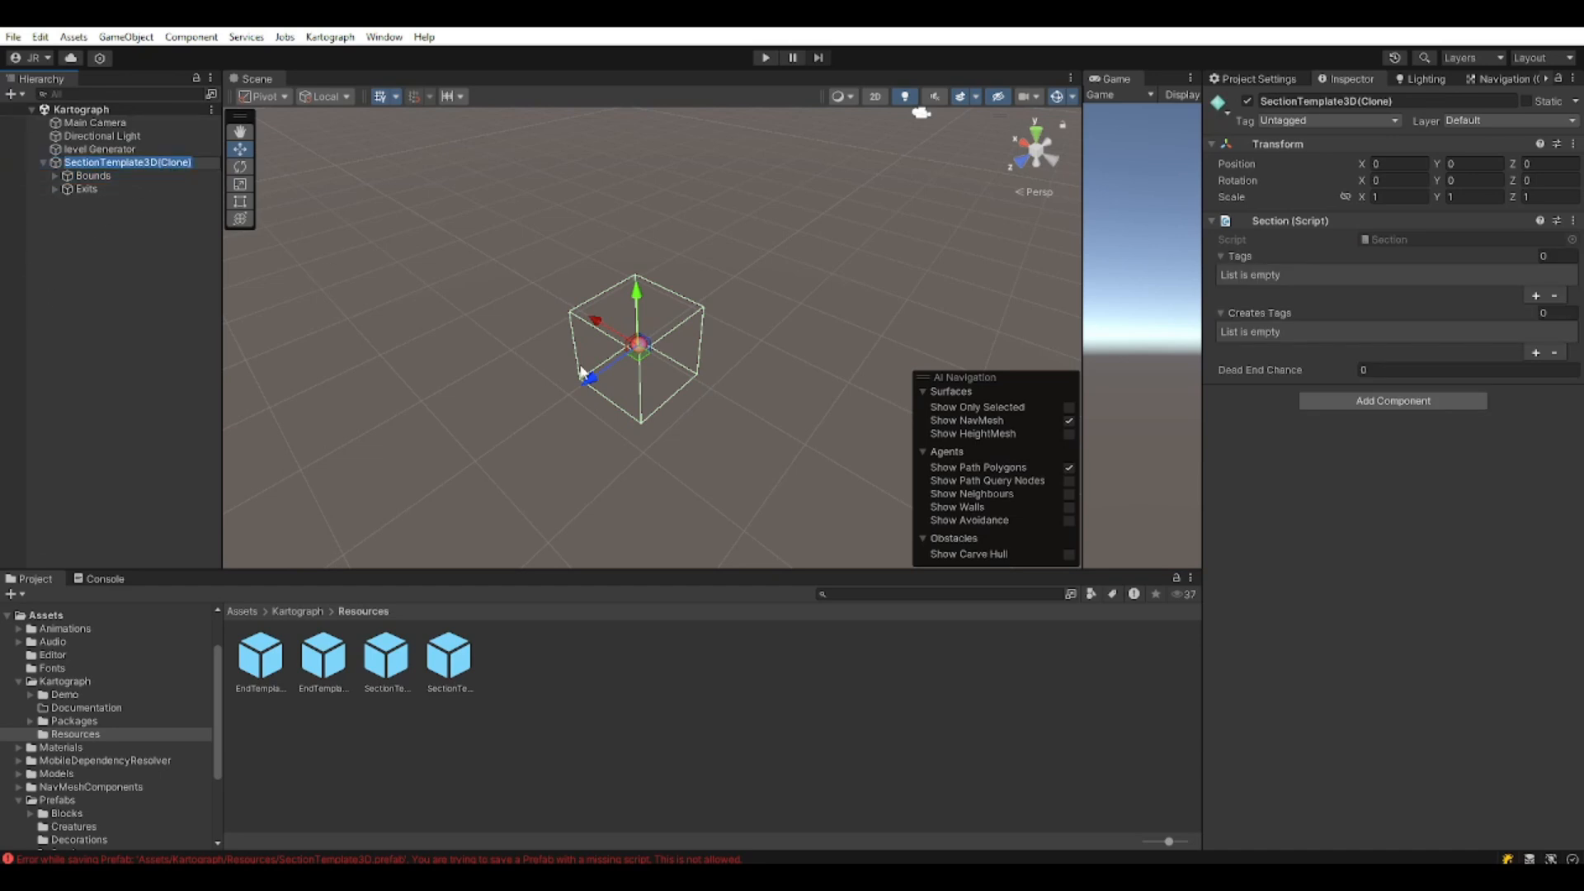
type("R")
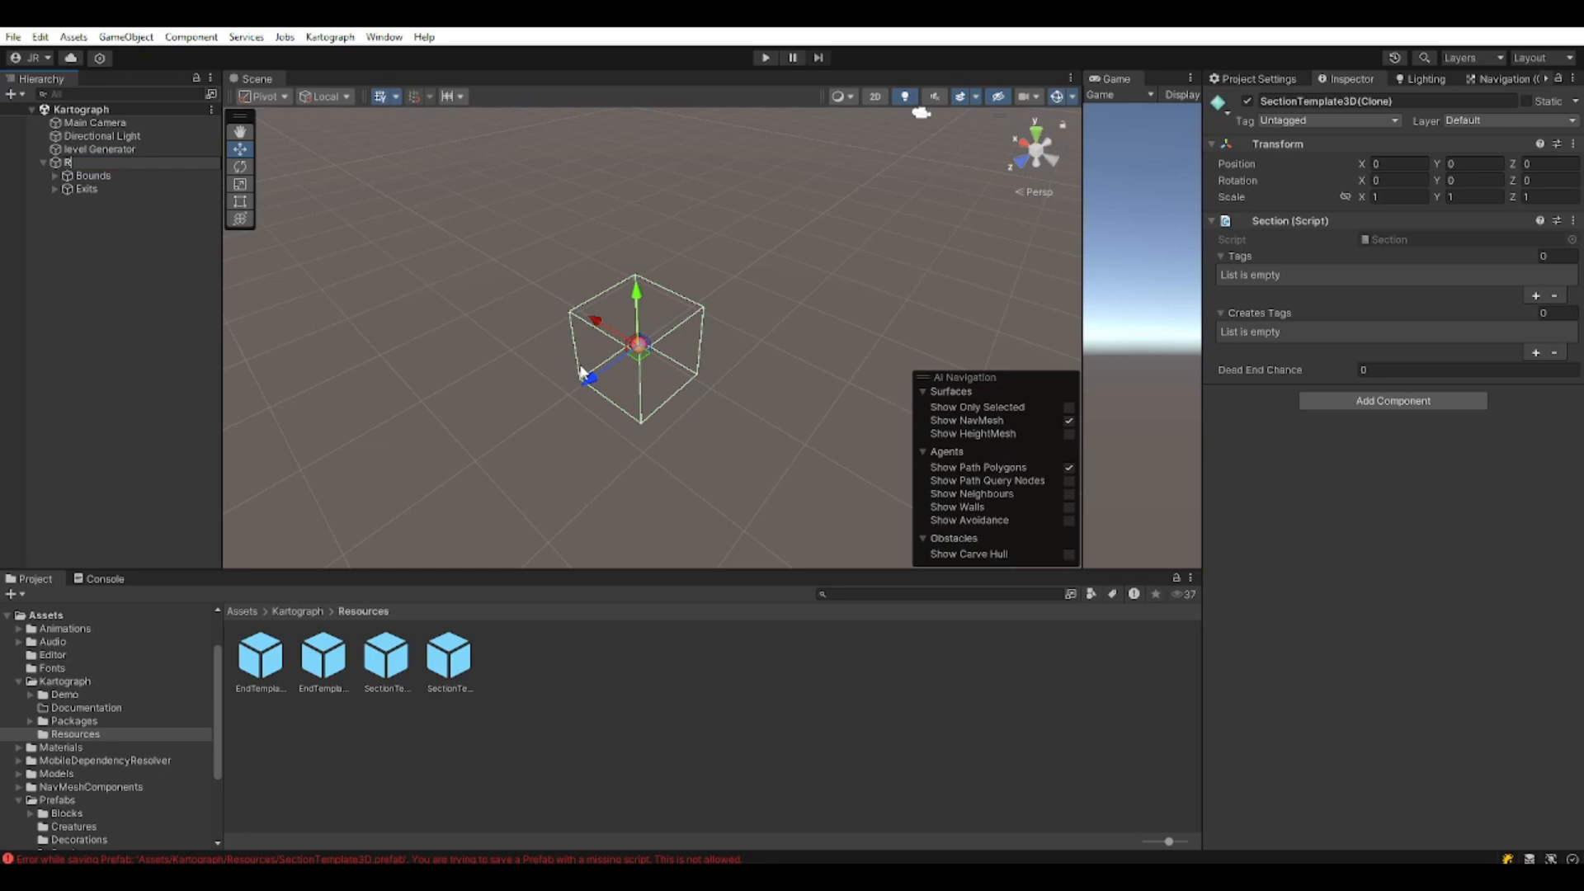
key("BackSpace")
type("TutorialRoom")
key("Return")
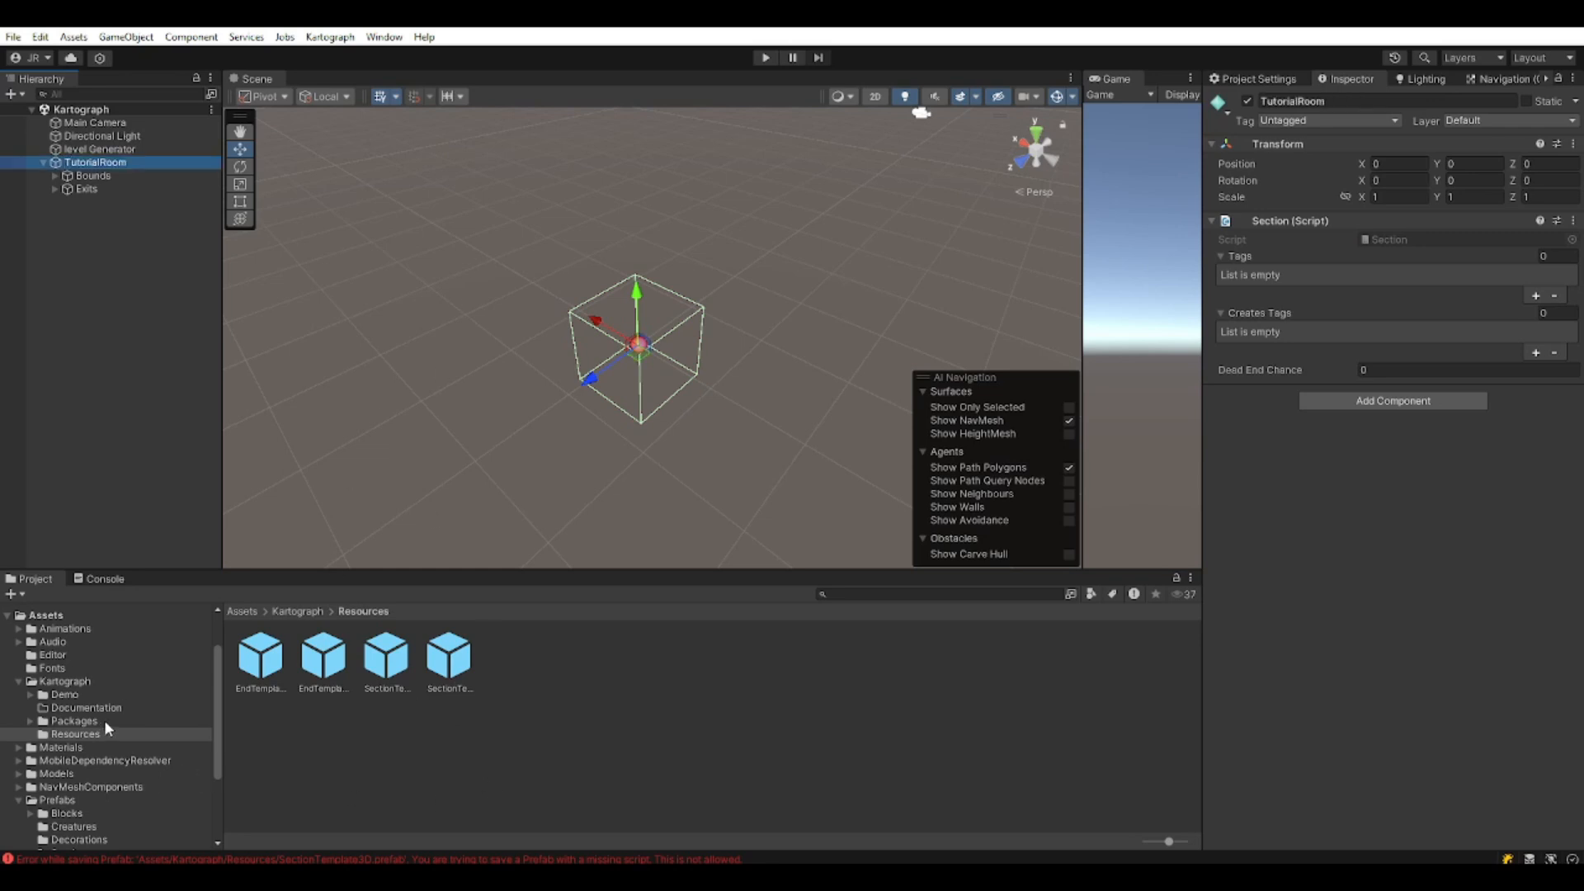
Open the Prefabs/Blocks/Dungeon folder in the Project panel.
left_click(18, 681)
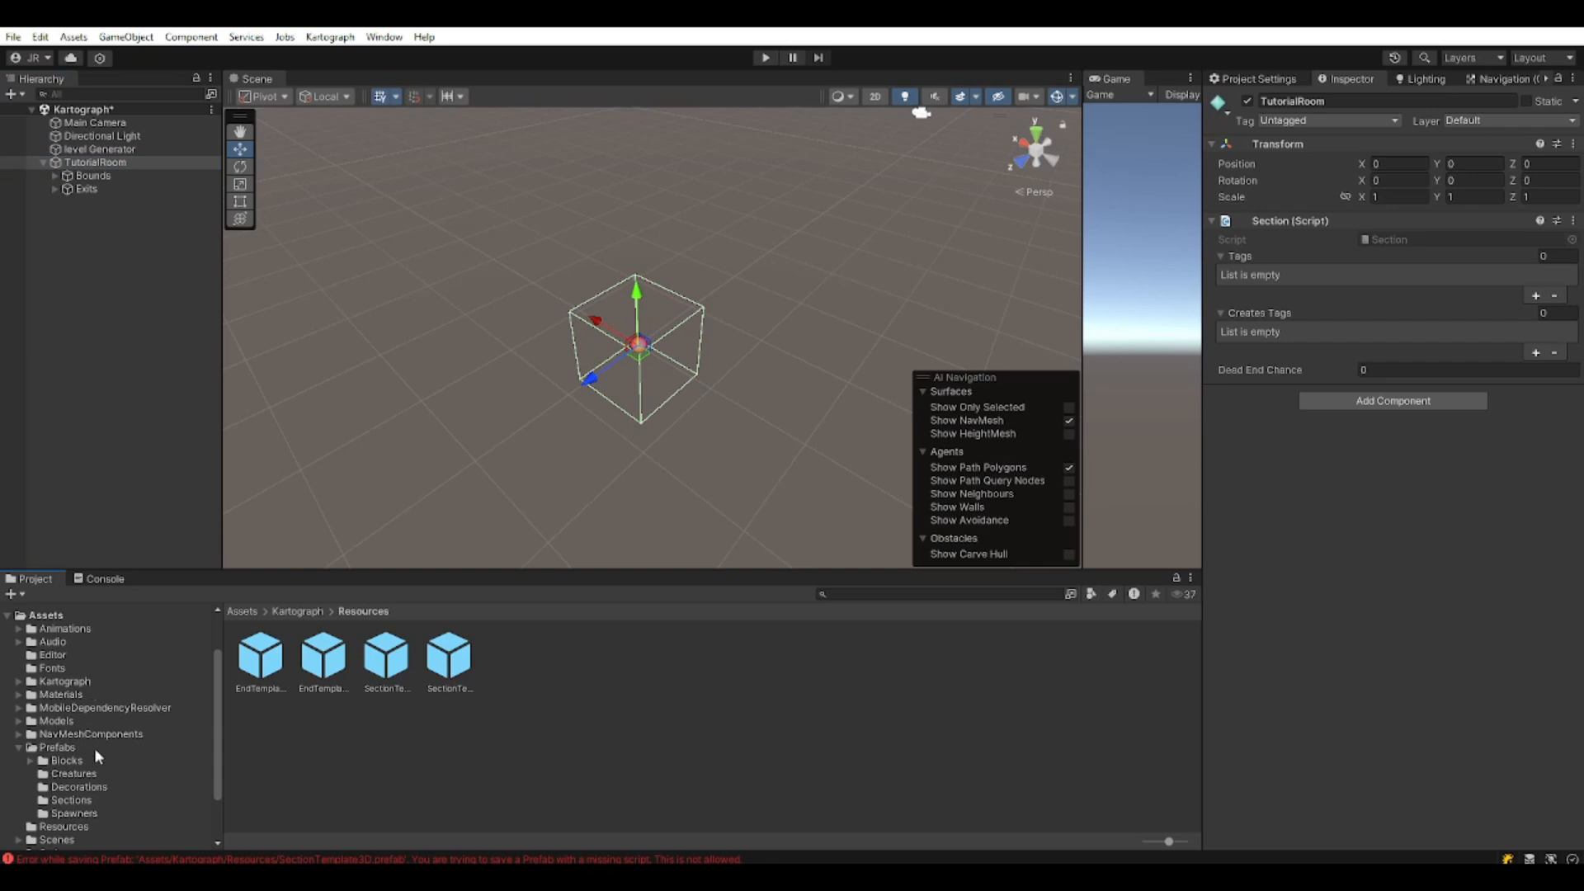
left_click(68, 760)
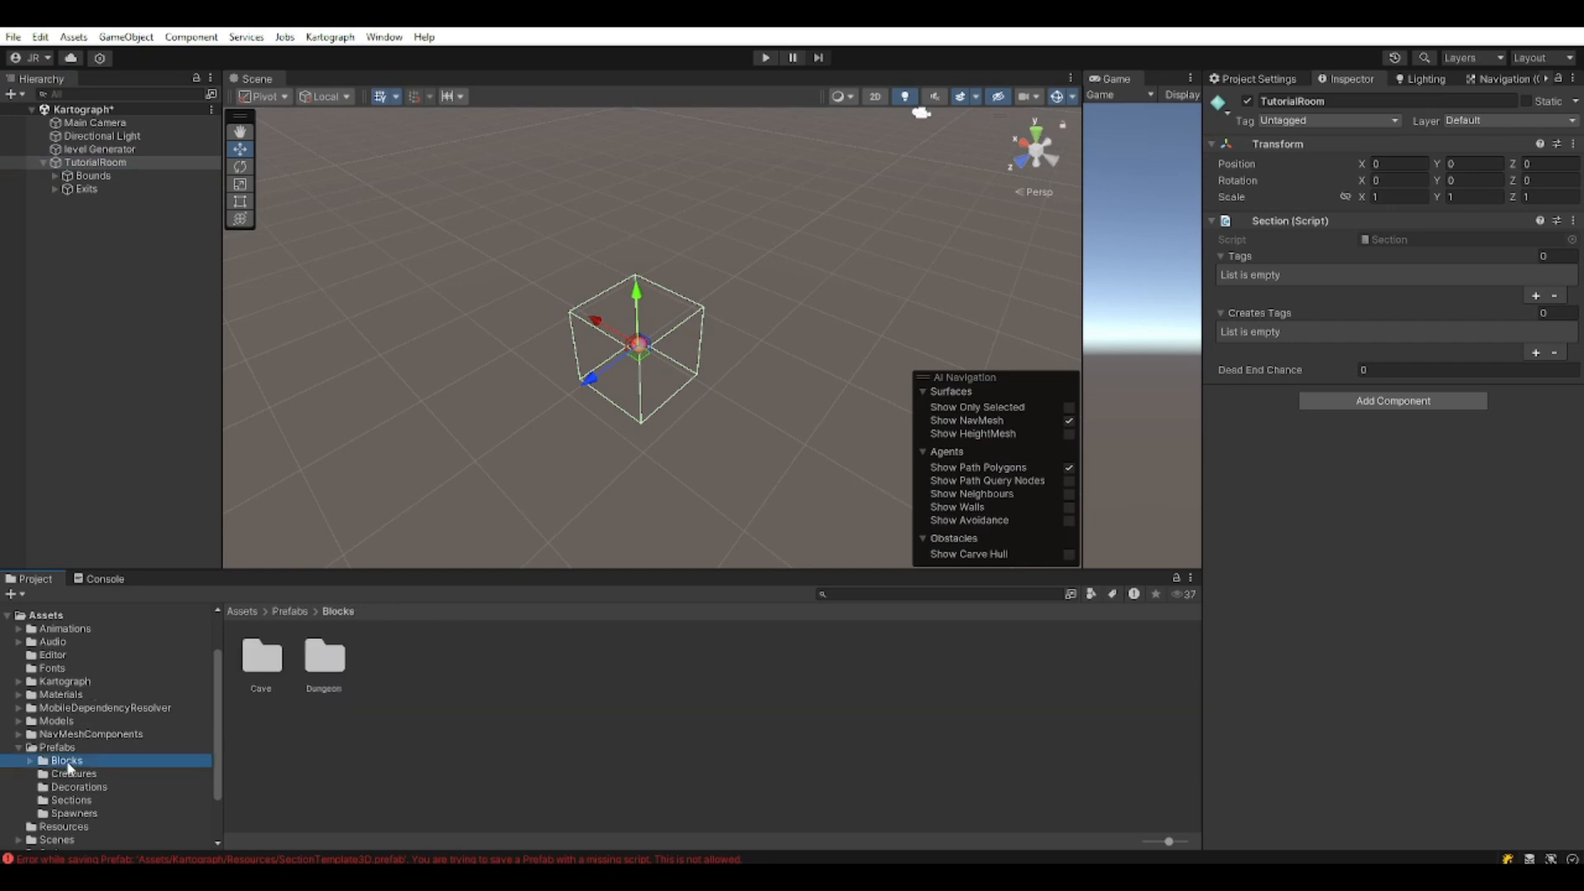
double_click(328, 667)
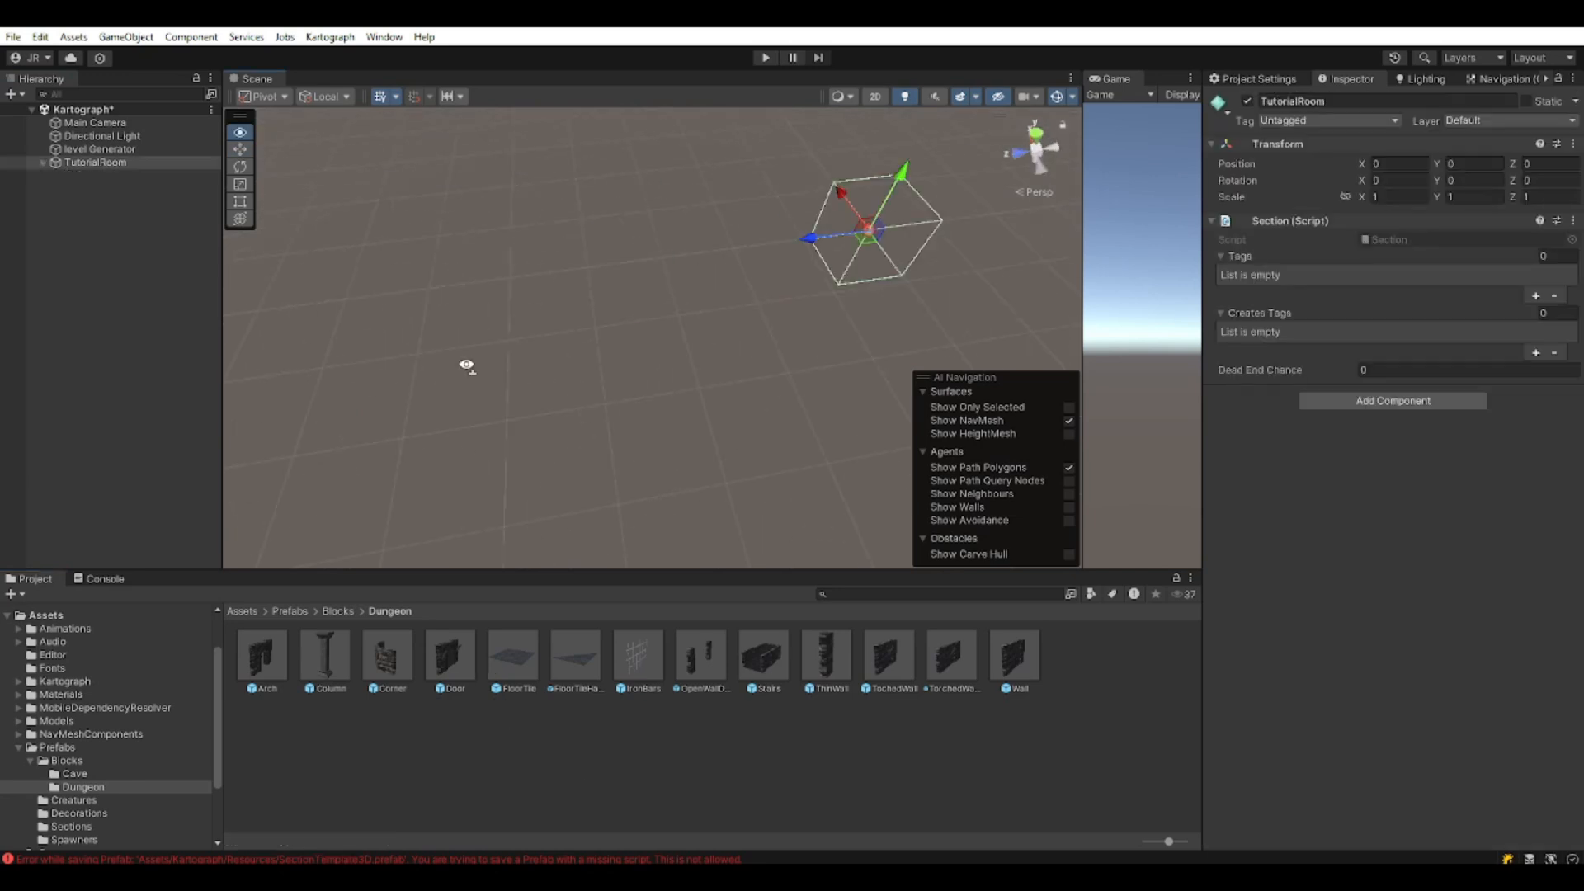
Bring the section box into view and expand TutorialRoom and Bounds to reveal Box 1.
right_click_drag(466, 365, 372, 376)
right_click_drag(692, 351, 525, 298)
left_click(43, 163)
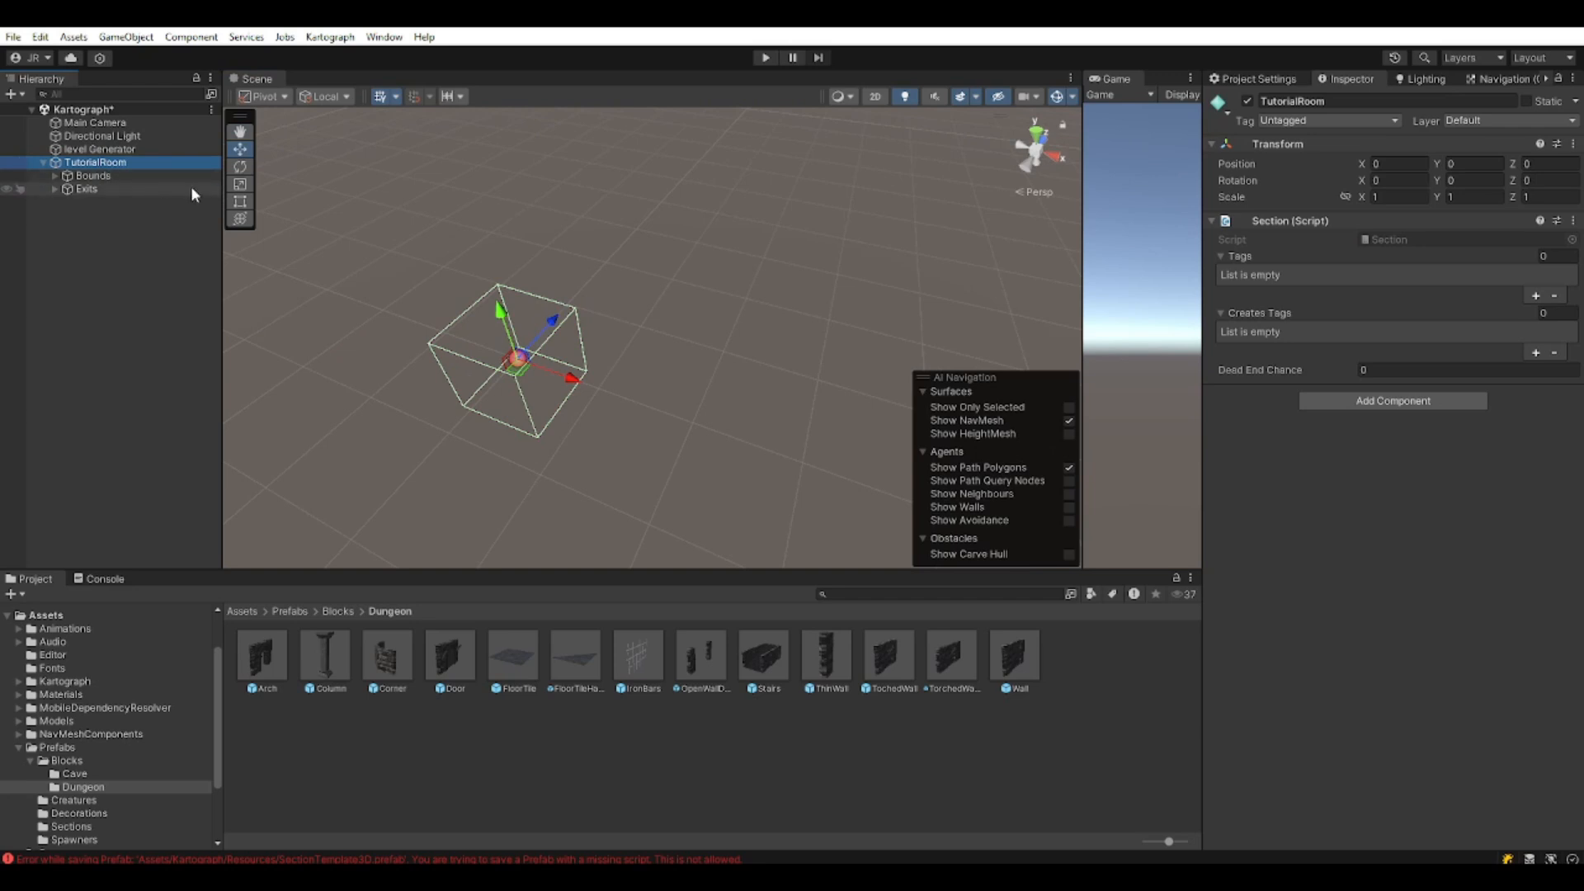
left_click(92, 176)
left_click(55, 176)
Move Exit 1 to X 0.95, Z 1.014 on the section's edge, then select TutorialRoom.
left_click(54, 202)
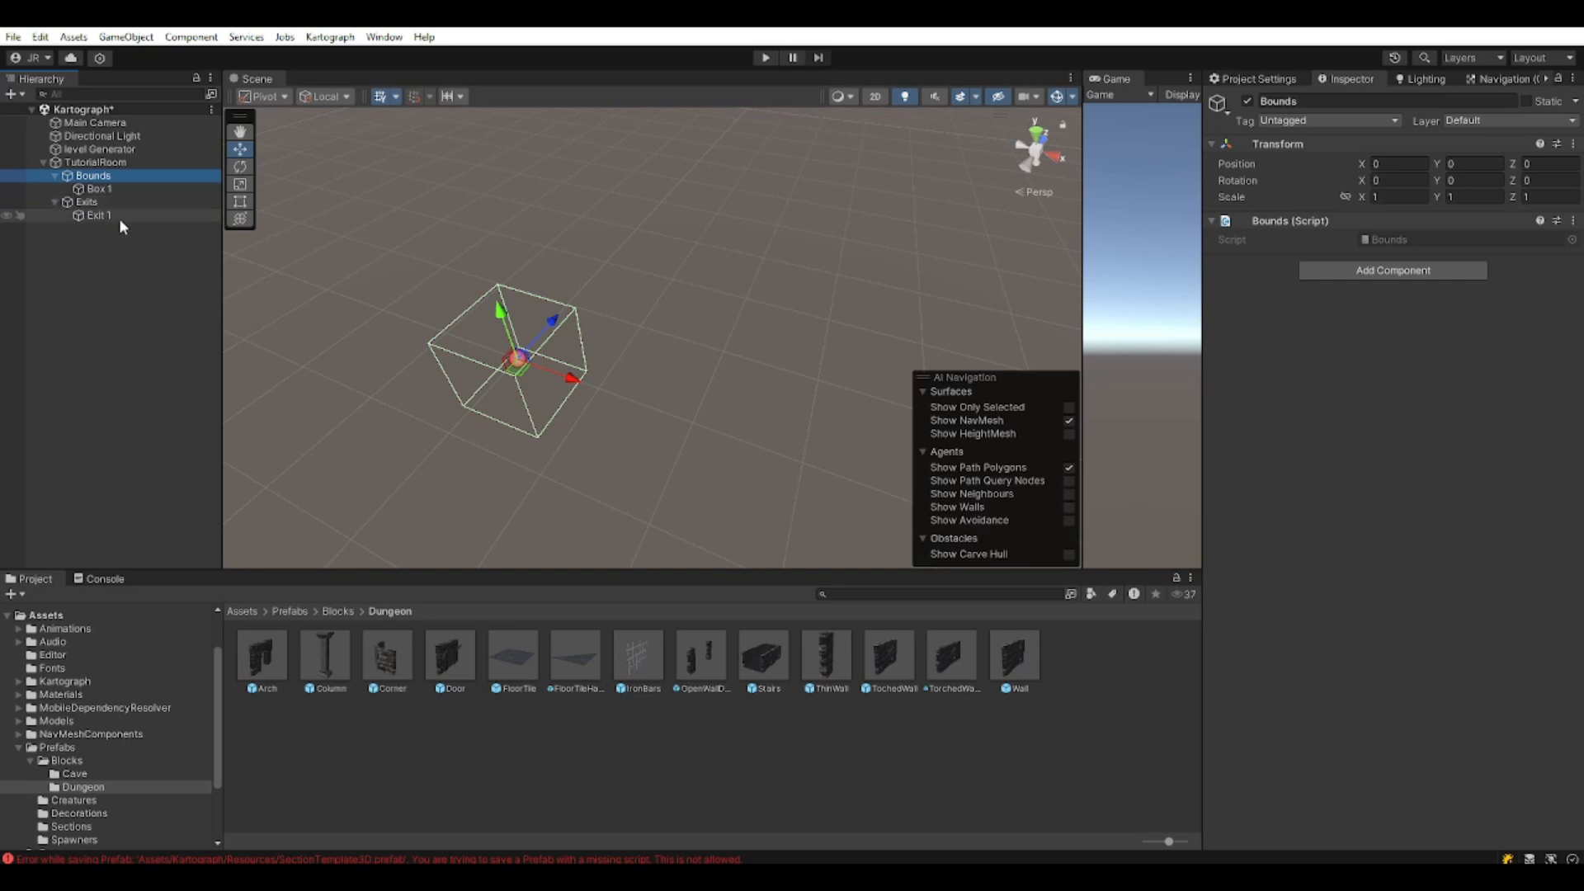
left_click(115, 216)
left_click_drag(518, 373, 638, 328)
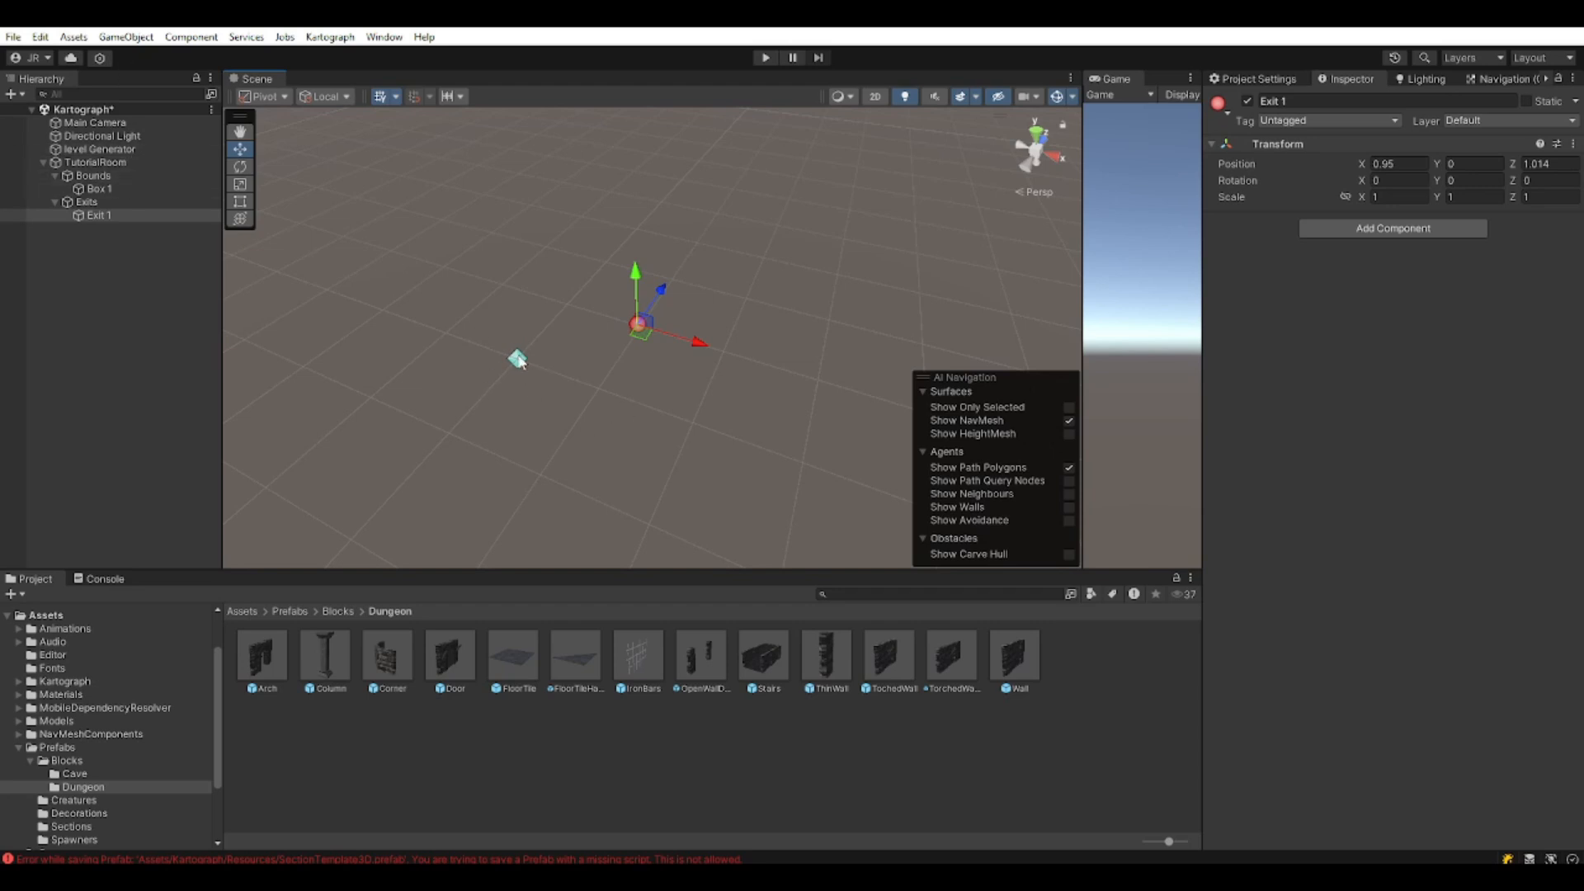
left_click(118, 164)
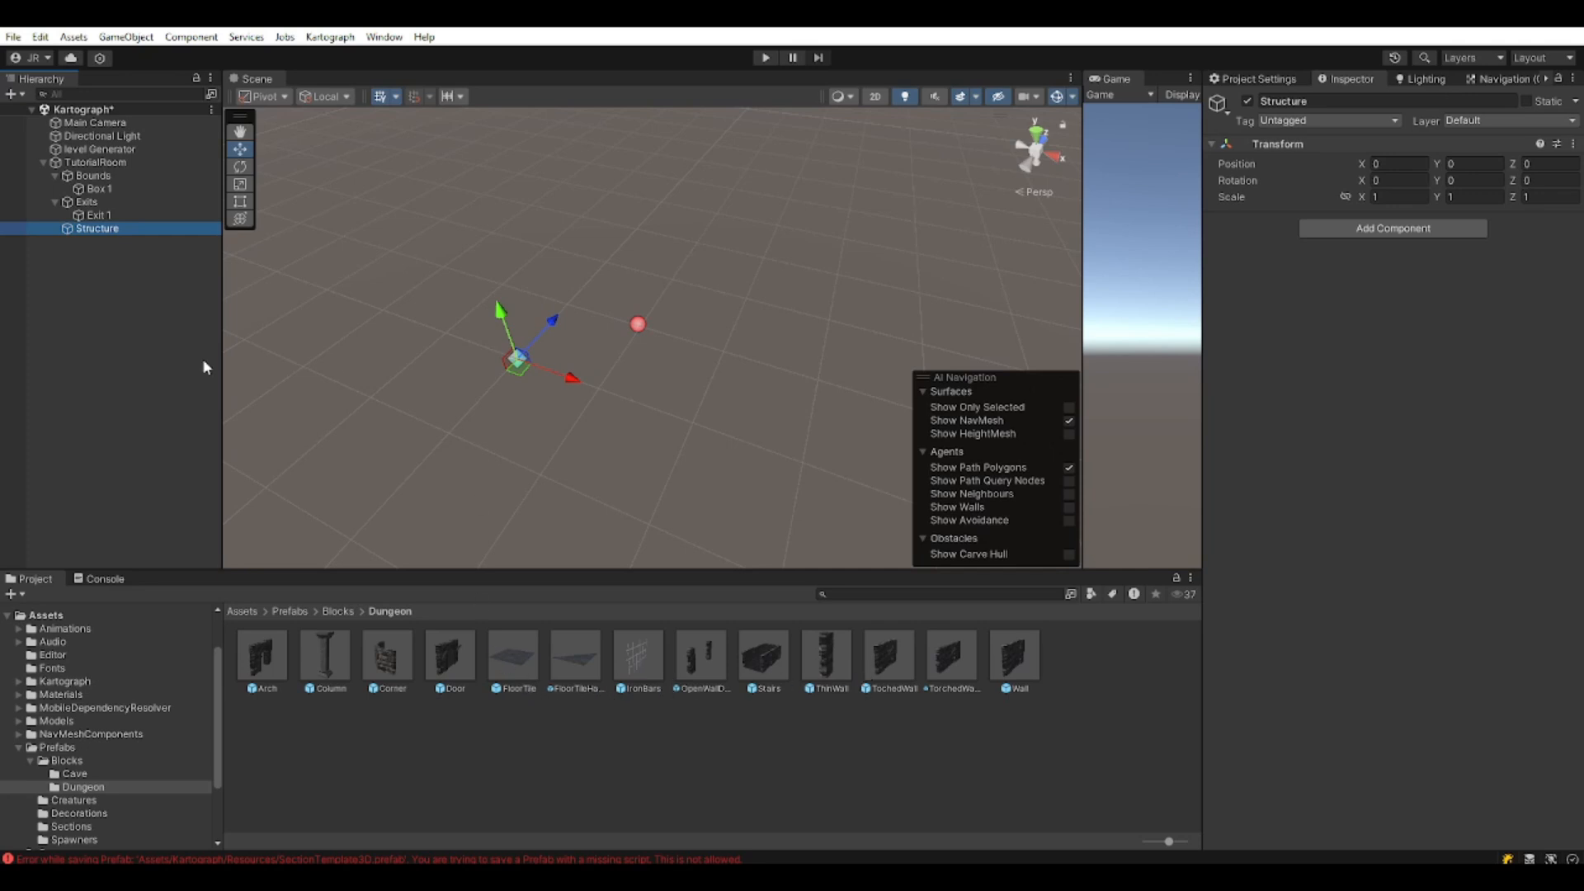
Place a FloorTile under Structure and duplicate it into a two-wide floor along Z.
left_click_drag(514, 667, 100, 235)
left_click_drag(544, 332, 593, 281)
middle_click_drag(589, 464, 577, 556)
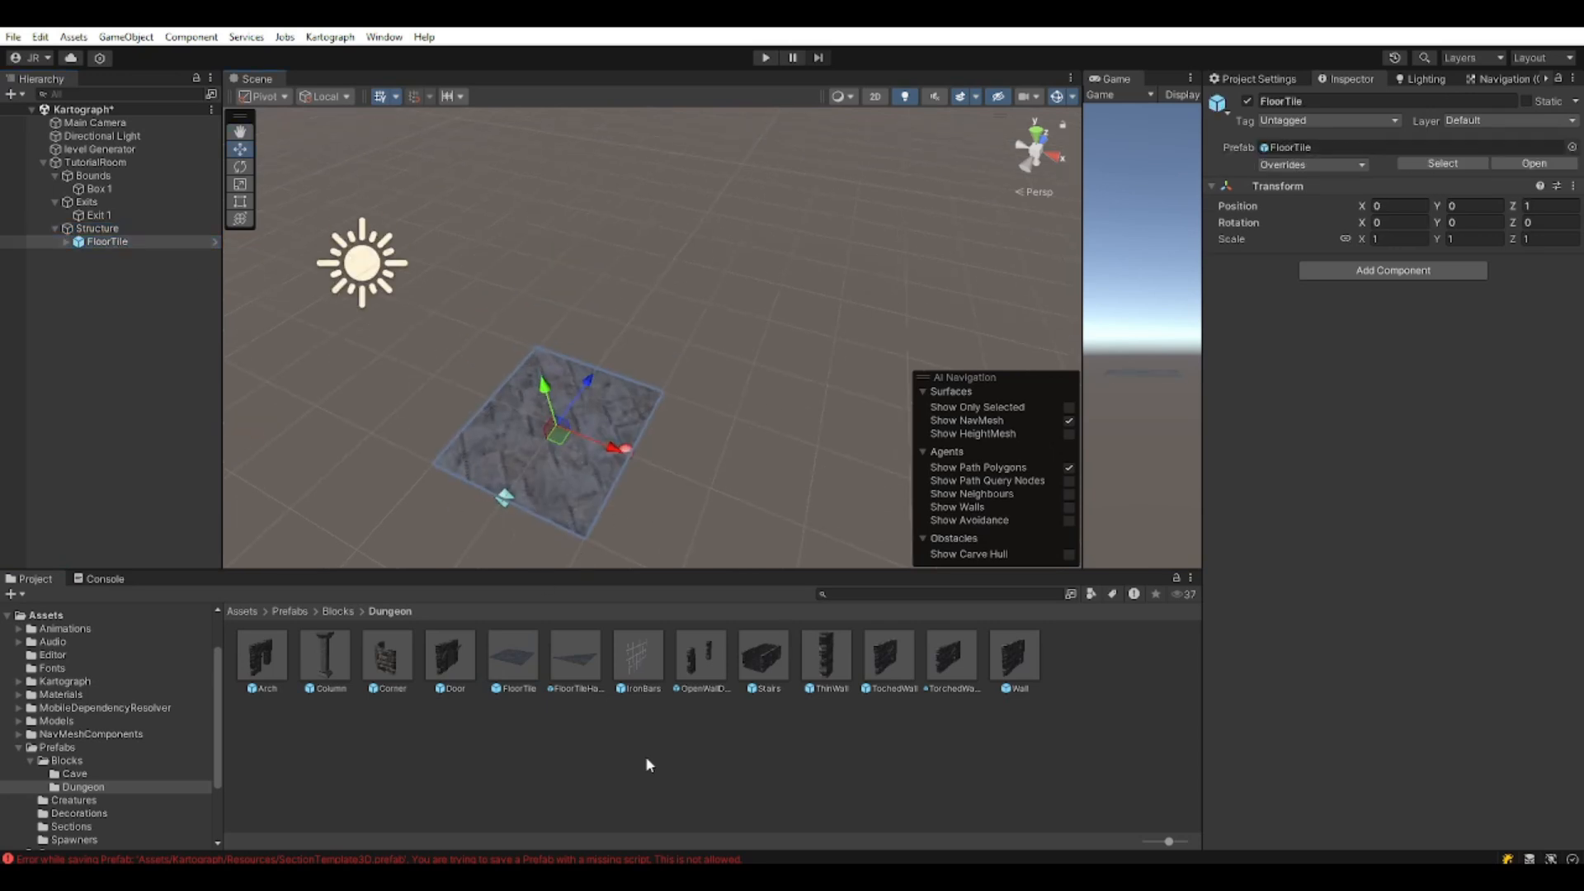
left_click(107, 242)
key("ctrl+d")
left_click_drag(615, 448, 768, 508)
left_click(107, 241, "shift")
key("ctrl+d")
left_click_drag(587, 380, 654, 287)
key("ctrl+d")
left_click_drag(768, 333, 783, 255)
Duplicate more floor tiles to extend the corridor into an L-shaped floor.
middle_click_drag(709, 194, 459, 151)
left_click(494, 218)
key("ctrl+d")
left_click_drag(487, 221, 728, 246)
key("ctrl+d")
scroll(710, 330, "down", 4)
middle_click_drag(676, 409, 495, 482)
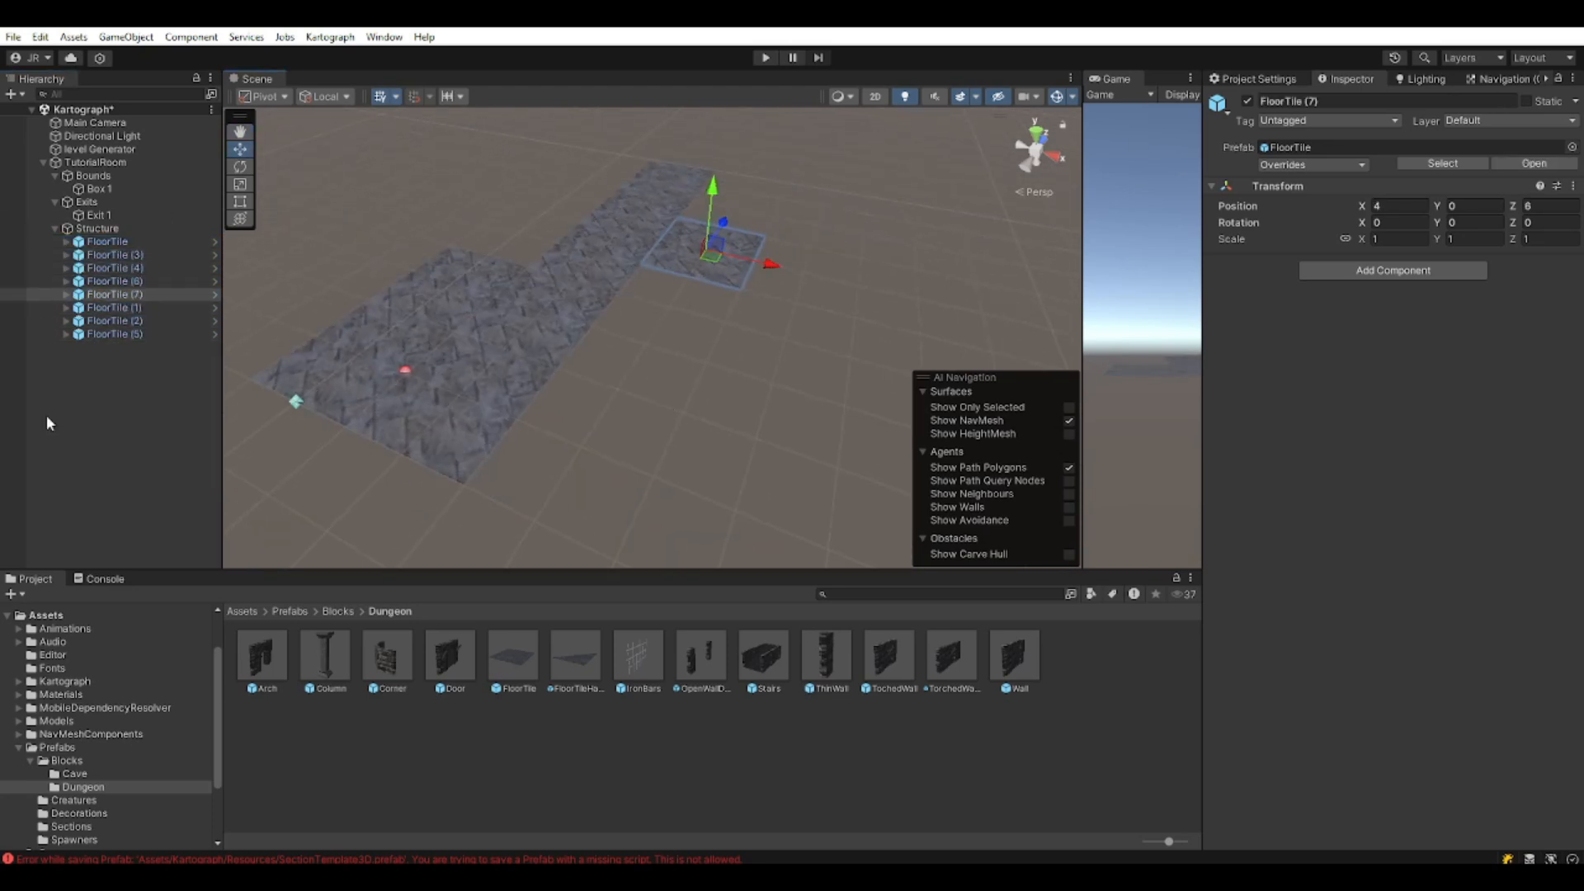
left_click(50, 421)
right_click_drag(577, 396, 666, 350)
middle_click_drag(667, 350, 656, 396)
Add a Wall under Structure, rotate it 90 degrees, and copy it along the corridor.
left_click(945, 660)
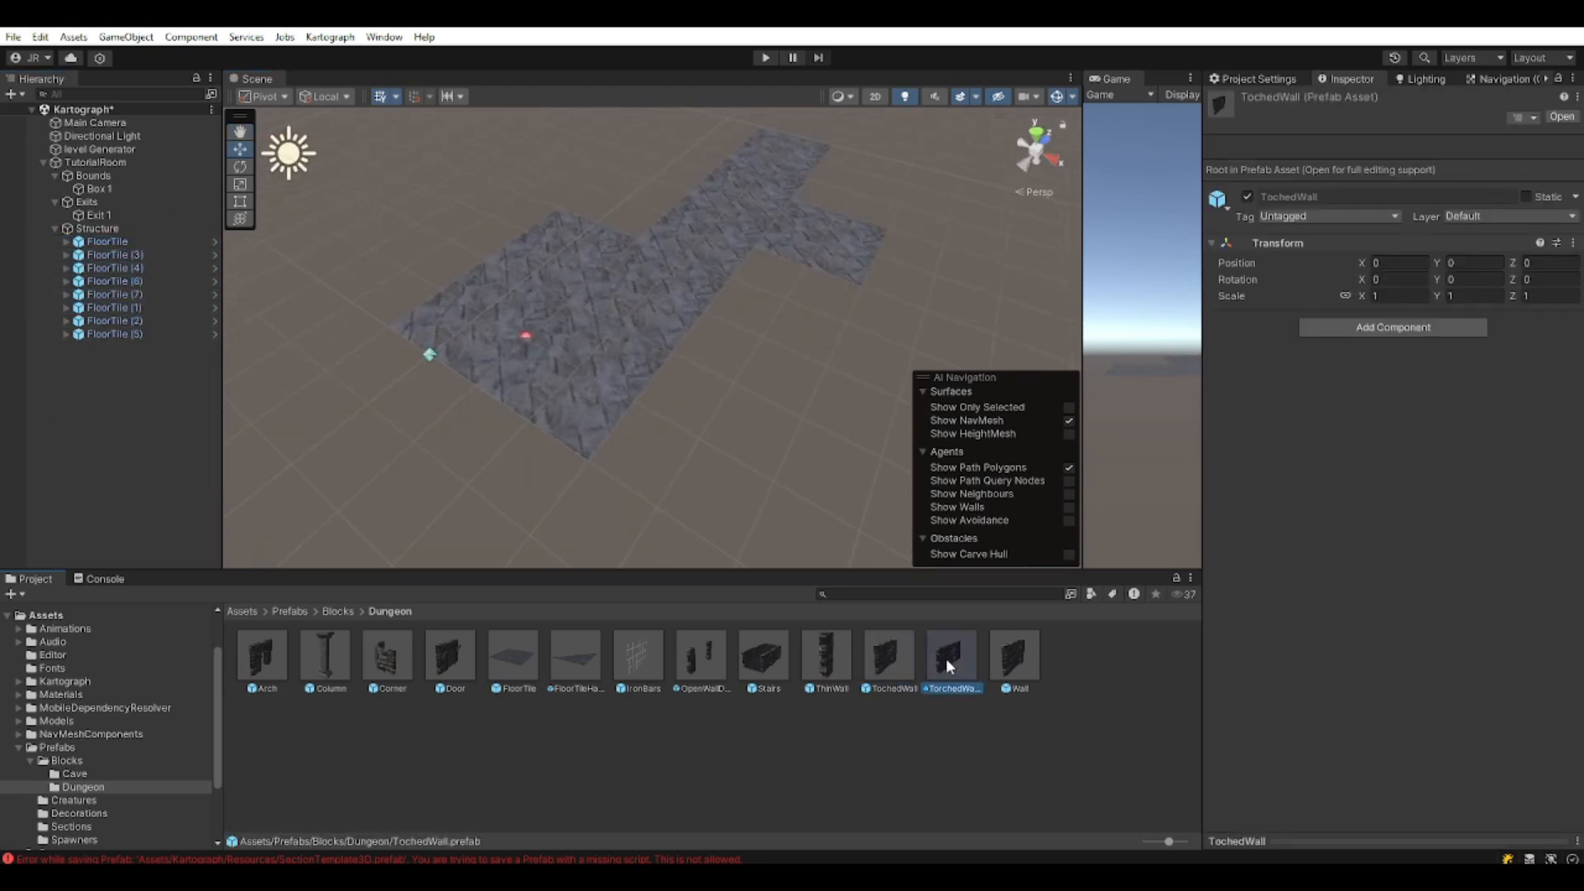
left_click(1013, 658)
left_click_drag(1013, 669, 131, 357)
key("e")
left_click_drag(503, 481, 367, 485, "ctrl")
key("w")
key("ctrl+d")
left_click_drag(492, 438, 780, 203)
key("ctrl+d")
right_click_drag(627, 314, 508, 346)
right_click_drag(767, 207, 790, 244)
middle_click_drag(790, 244, 812, 305)
Line wall copies along the floor's right side and nudge the end floor tile into place.
key("ctrl+d")
left_click_drag(736, 190, 537, 490)
key("ctrl+d")
Add a TochedWall and place rotated copies, one turned 270 on the right, one on the far left.
key("ctrl+d")
left_click_drag(538, 490, 707, 325)
left_click(797, 288)
left_click_drag(797, 288, 816, 270)
left_click_drag(816, 271, 792, 301, "alt")
left_click_drag(889, 660, 127, 424)
key("e")
left_click_drag(450, 440, 388, 294, "ctrl")
key("w")
key("ctrl+d")
key("e")
key("w")
left_click_drag(590, 262, 740, 357, "ctrl")
middle_click_drag(742, 357, 495, 495)
Fill the left gap and front edge with plain Wall copies turned 180 degrees.
key("ctrl+d")
key("e")
left_click_drag(481, 486, 355, 330, "ctrl")
middle_click_drag(354, 330, 660, 222)
left_click(428, 354)
key("ctrl+d")
key("w")
key("ctrl+d")
left_click_drag(434, 403, 780, 268, "ctrl")
key("e")
key("w")
middle_click_drag(856, 244, 714, 266)
left_click_drag(684, 296, 636, 366, "ctrl")
key("ctrl+d")
left_click_drag(636, 365, 684, 298, "ctrl")
Orbit around the finished room to inspect the walls, then select a torched wall.
scroll(648, 438, "down", 3)
middle_click_drag(648, 438, 749, 349)
right_click_drag(749, 350, 828, 310)
middle_click_drag(829, 310, 684, 392)
right_click_drag(685, 392, 739, 409)
middle_click_drag(429, 512, 685, 379)
right_click_drag(685, 378, 627, 363)
middle_click_drag(742, 346, 652, 305)
right_click_drag(652, 305, 738, 218)
middle_click_drag(738, 219, 787, 366)
right_click_drag(787, 366, 641, 308)
middle_click_drag(642, 307, 833, 136)
right_click_drag(882, 223, 821, 248)
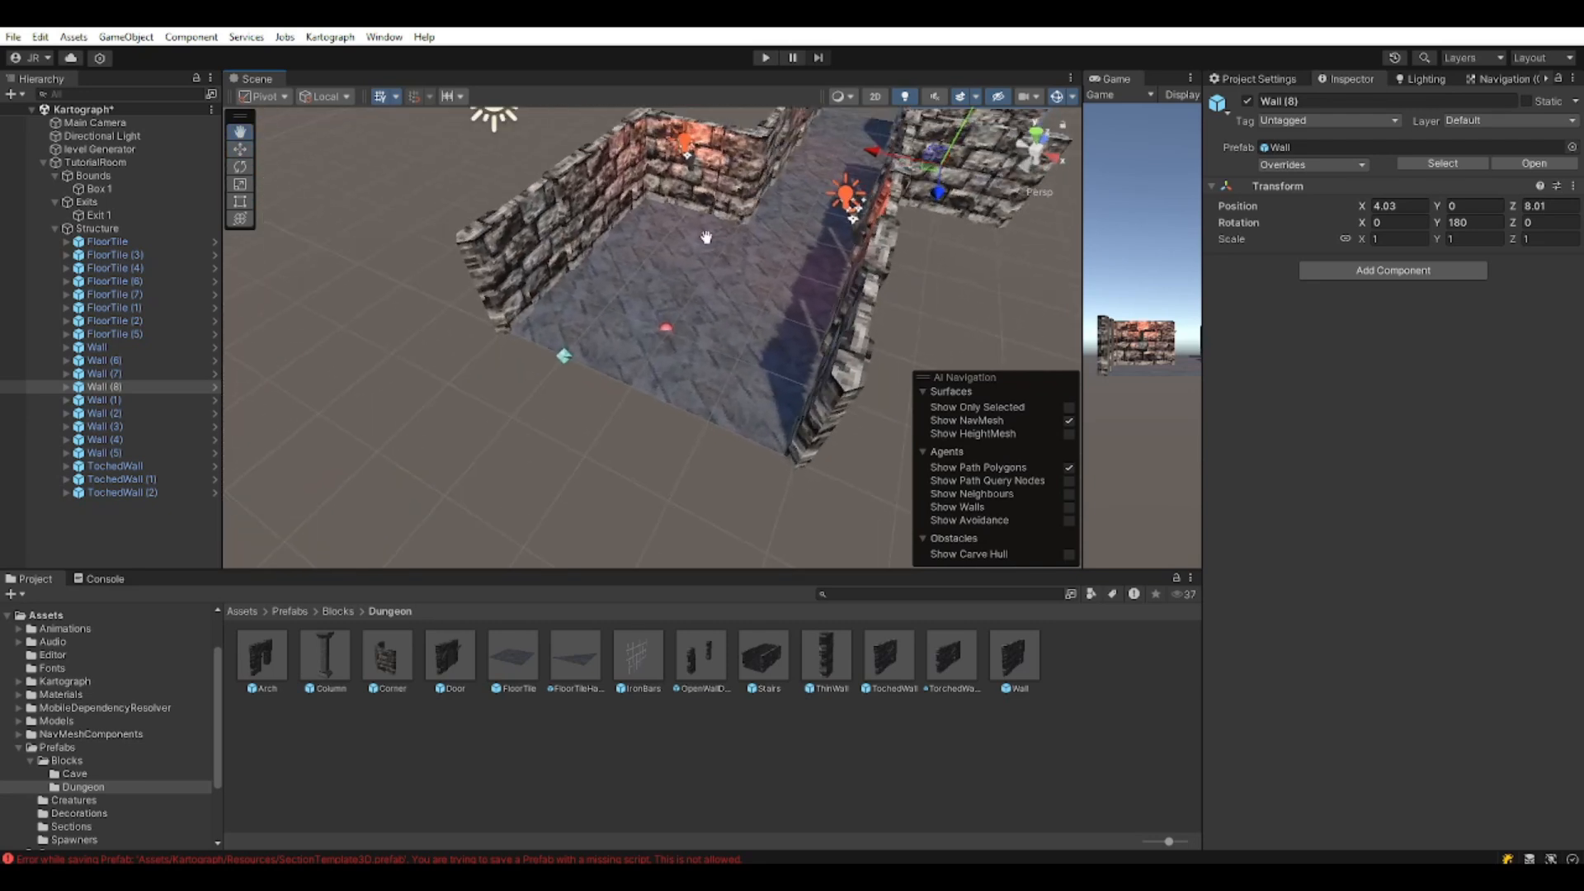
middle_click_drag(821, 248, 623, 350)
middle_click_drag(513, 389, 630, 343)
middle_click_drag(649, 288, 729, 377)
scroll(622, 335, "down", 2)
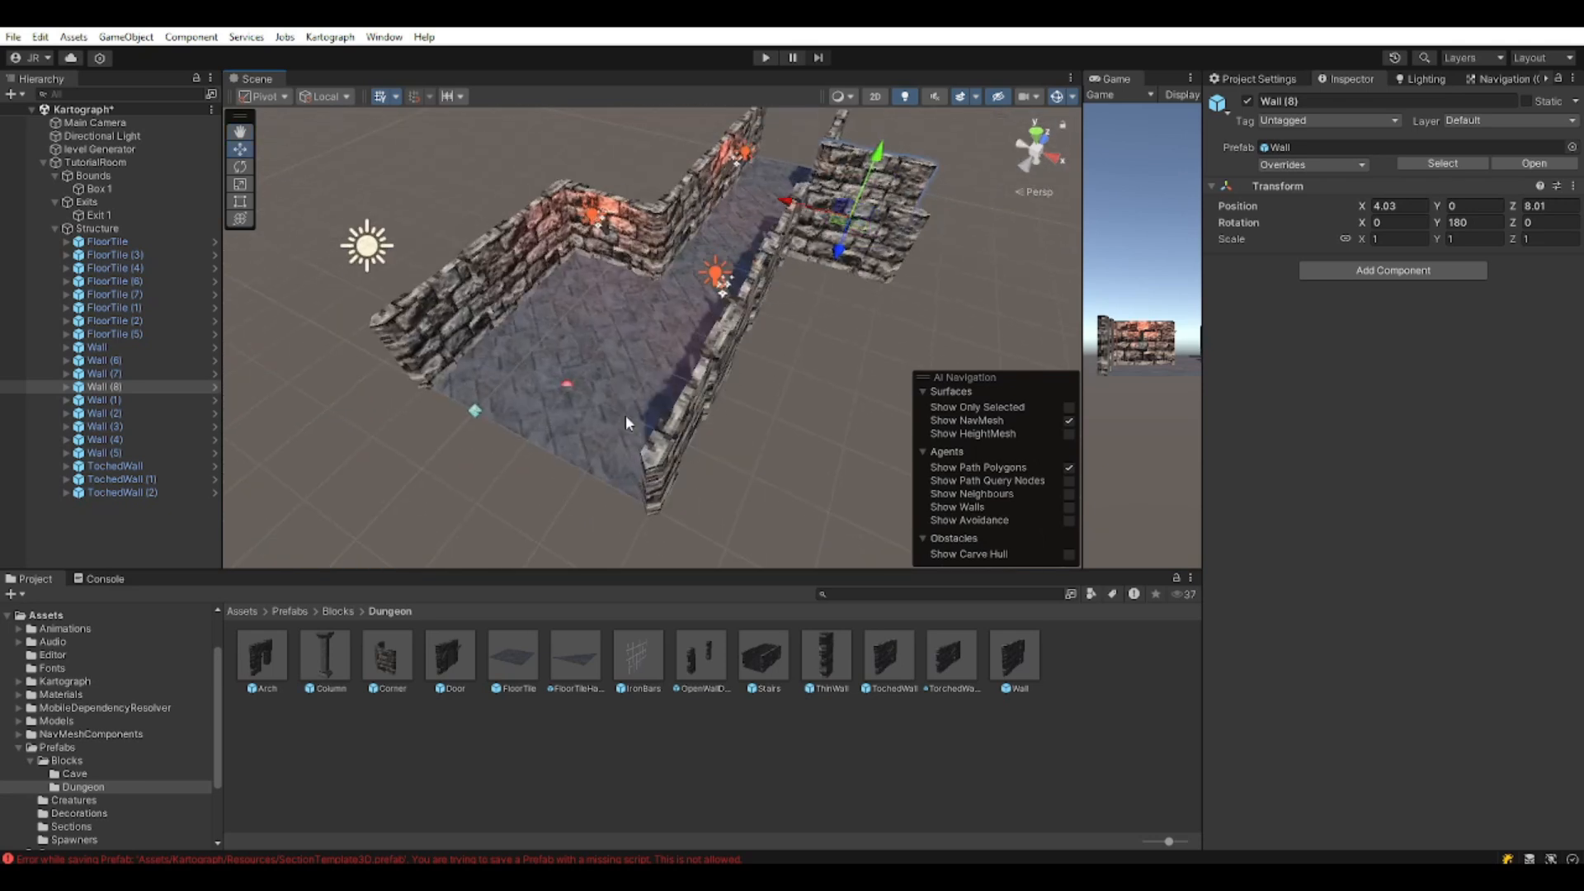
left_click(625, 257)
Duplicate the torched wall, move the copy to the front wall and turn it to 270 degrees.
key("ctrl+d")
left_click_drag(617, 269, 17, 446)
key("e")
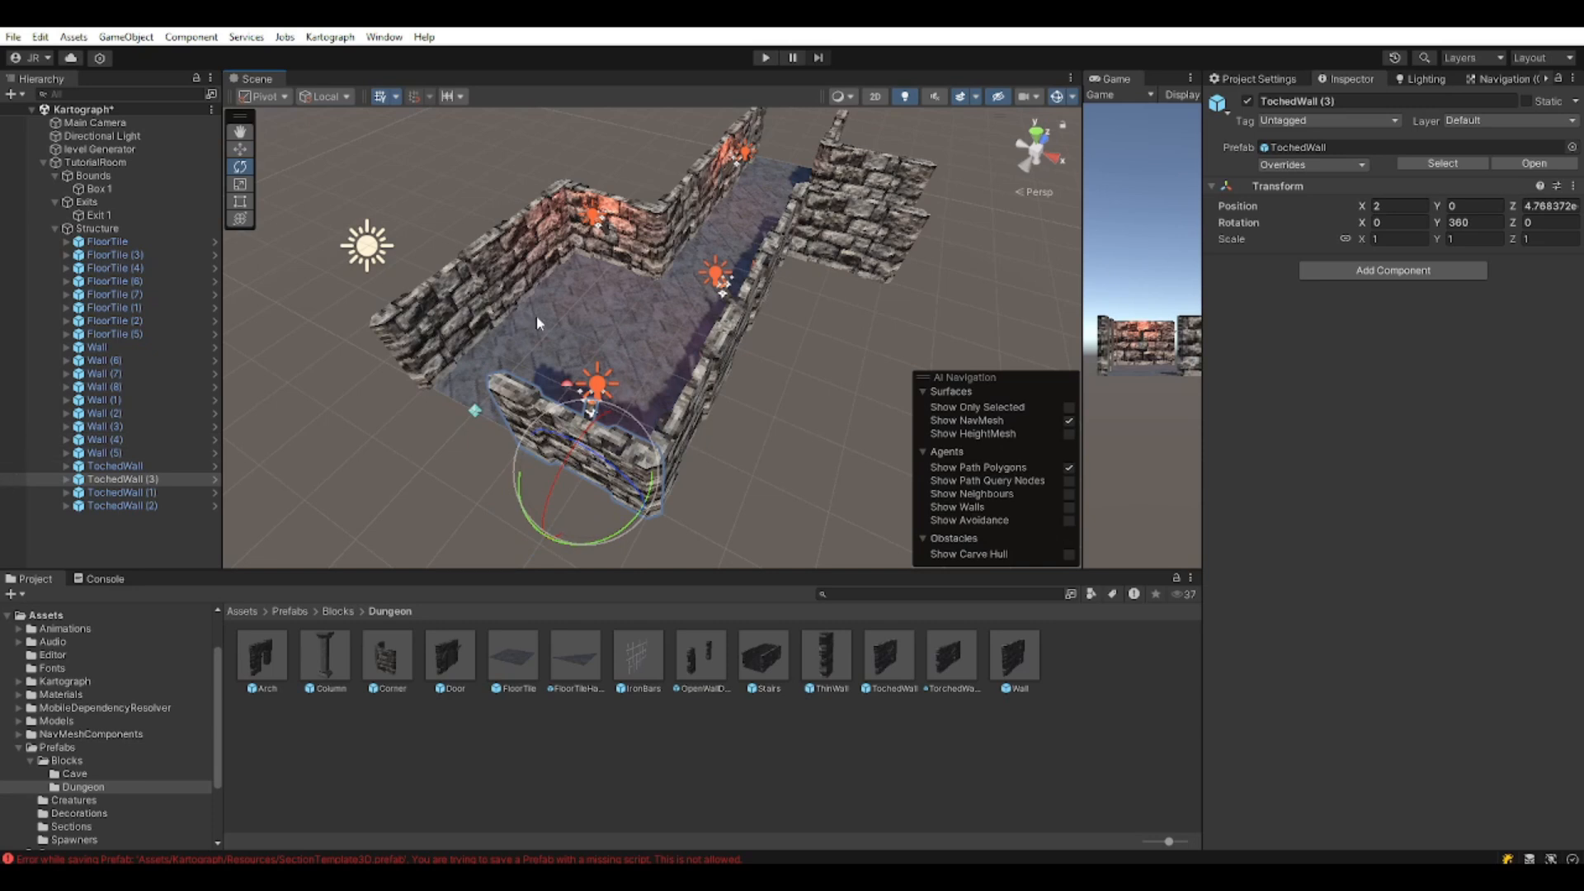
key("w")
scroll(713, 482, "down", 5)
mouse_move(645, 487)
middle_mouse_down()
mouse_move(714, 480)
mouse_move(653, 495)
middle_mouse_up()
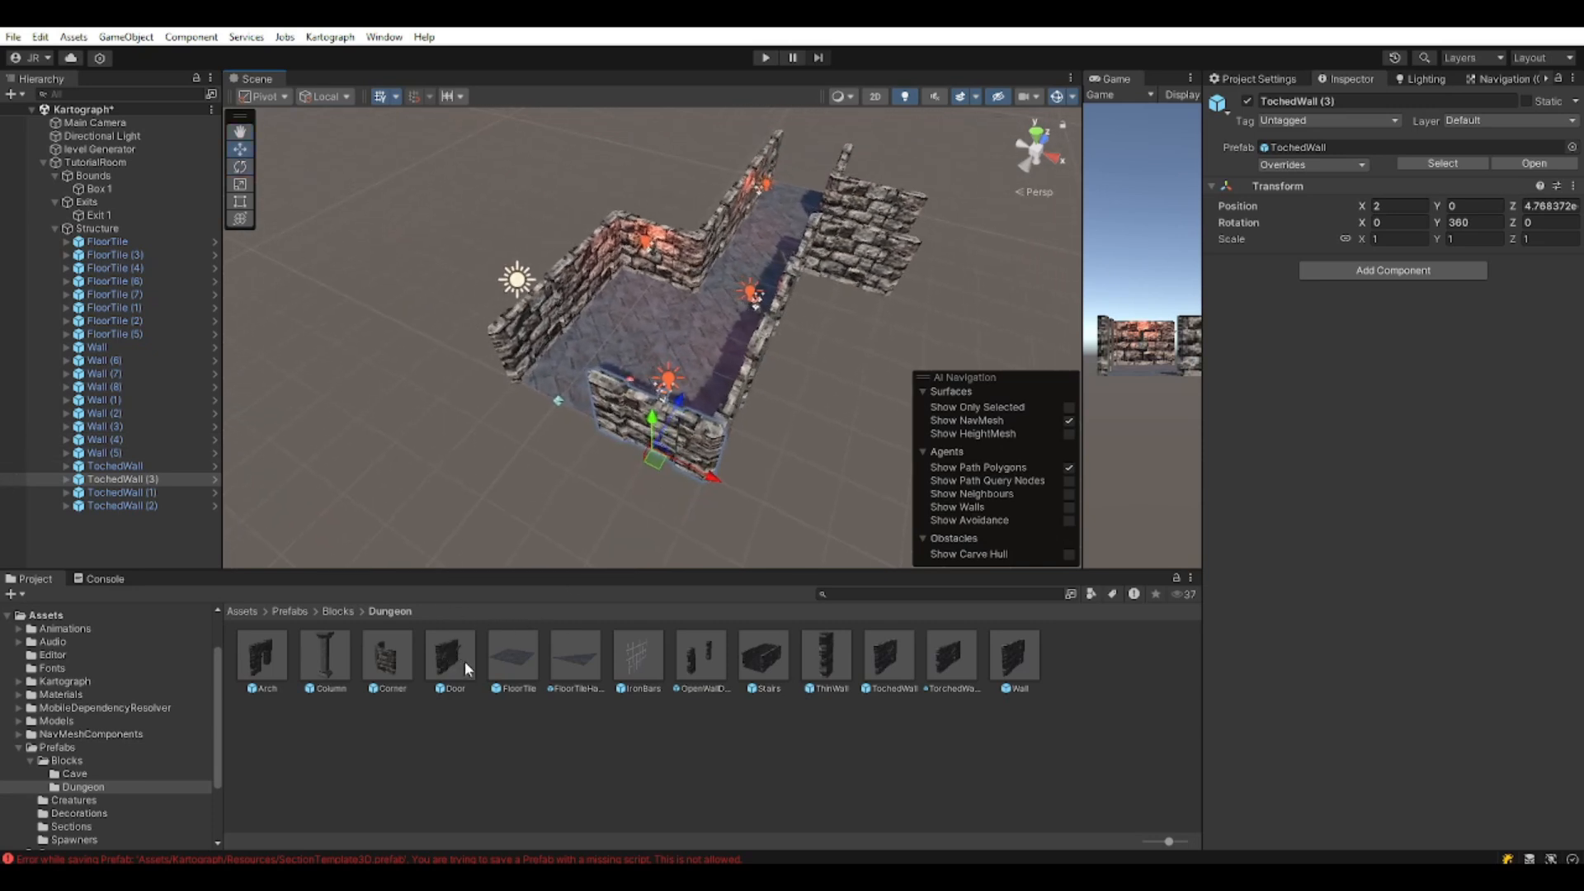
Place an Arch at the room's entrance and orbit around to inspect it.
left_click_drag(270, 668, 91, 518)
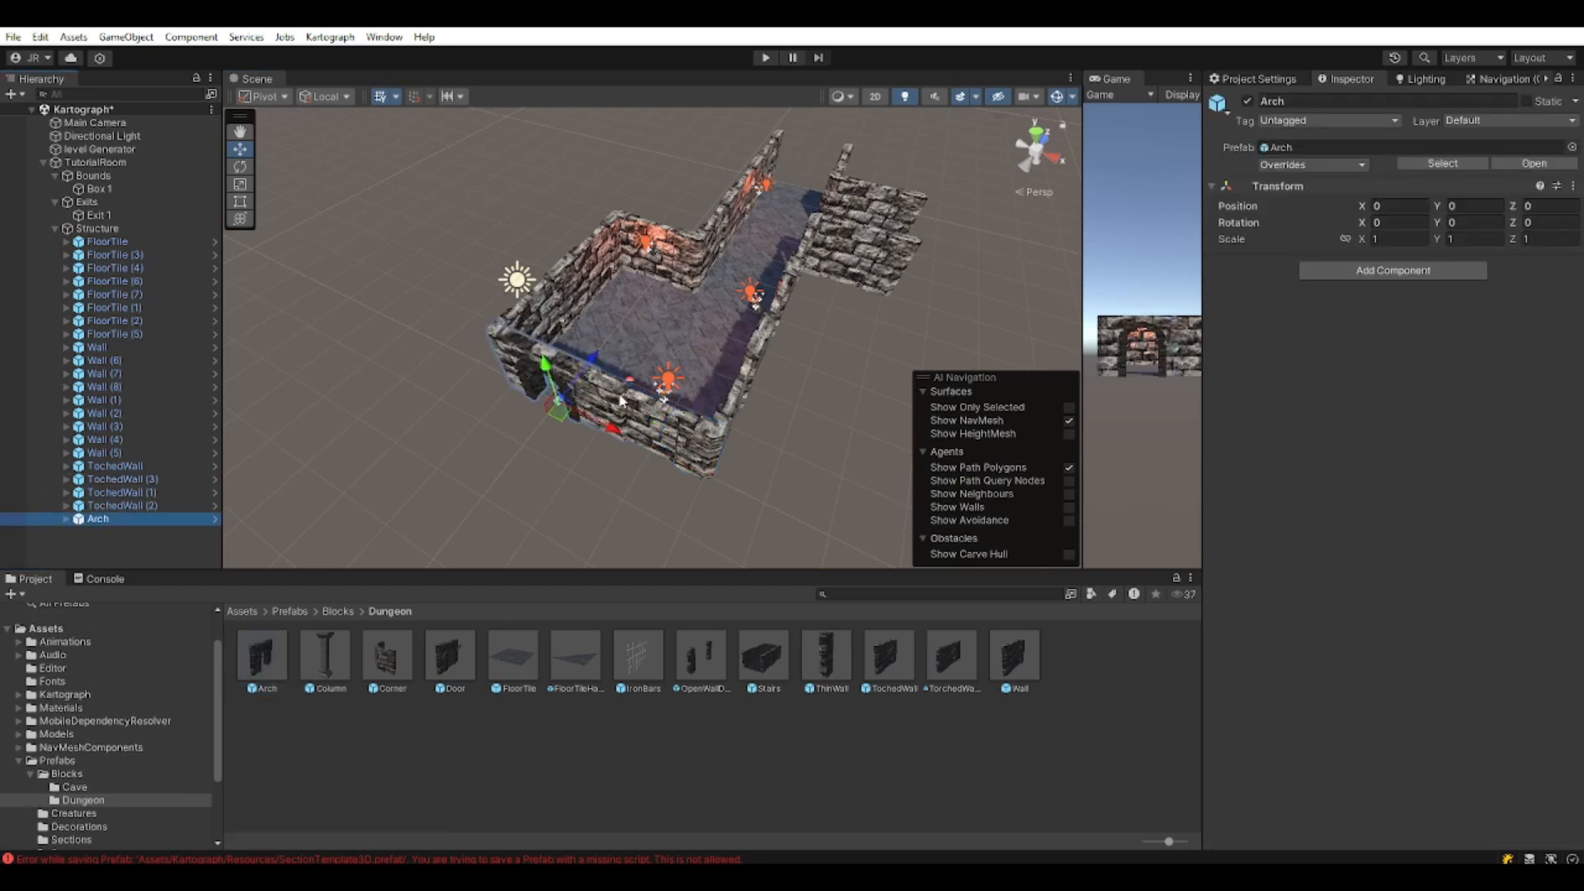
left_click(465, 495)
left_click_drag(898, 355, 644, 317, "alt")
middle_click_drag(643, 318, 650, 389)
left_click_drag(649, 389, 808, 340, "alt")
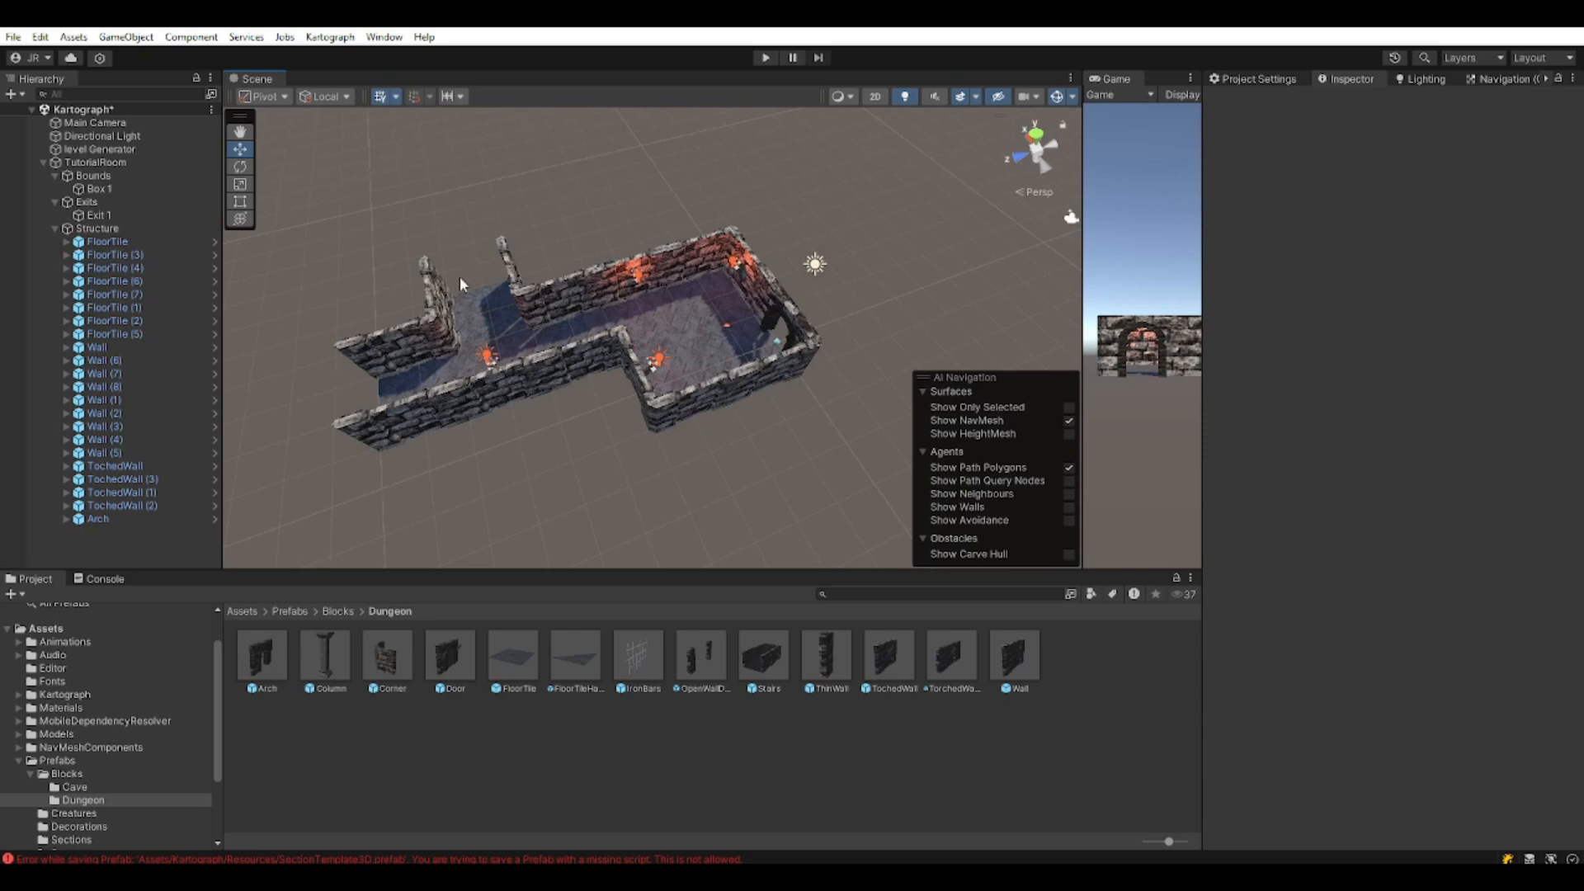
left_click_drag(742, 299, 707, 314, "alt")
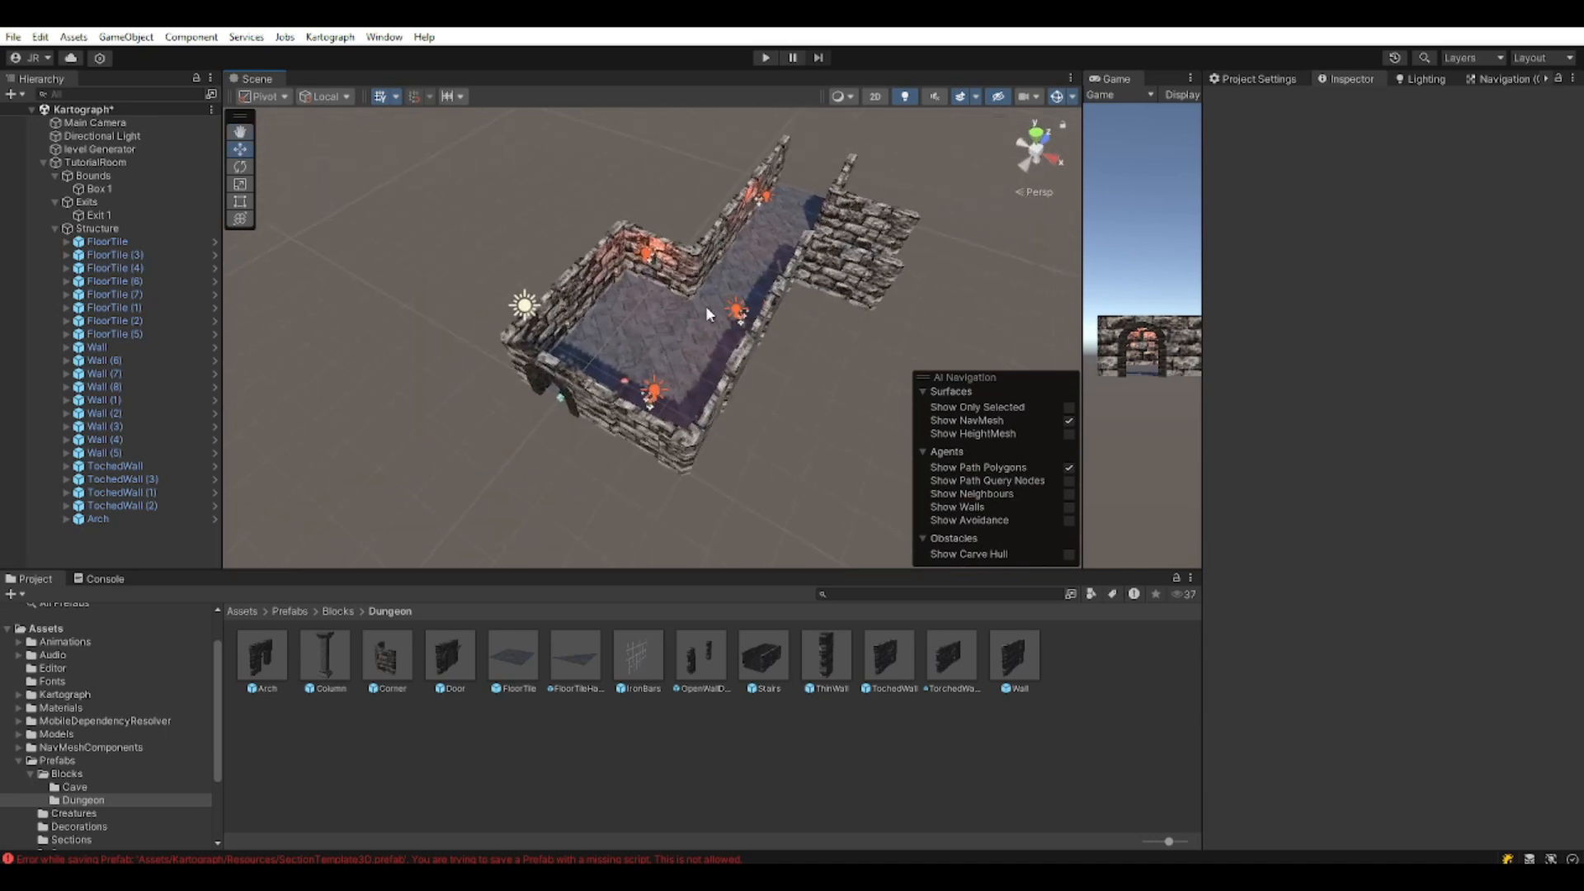
Select the arch in the room and inspect the OpenWallDiag prefab.
left_click(573, 381)
middle_click_drag(629, 426, 680, 433)
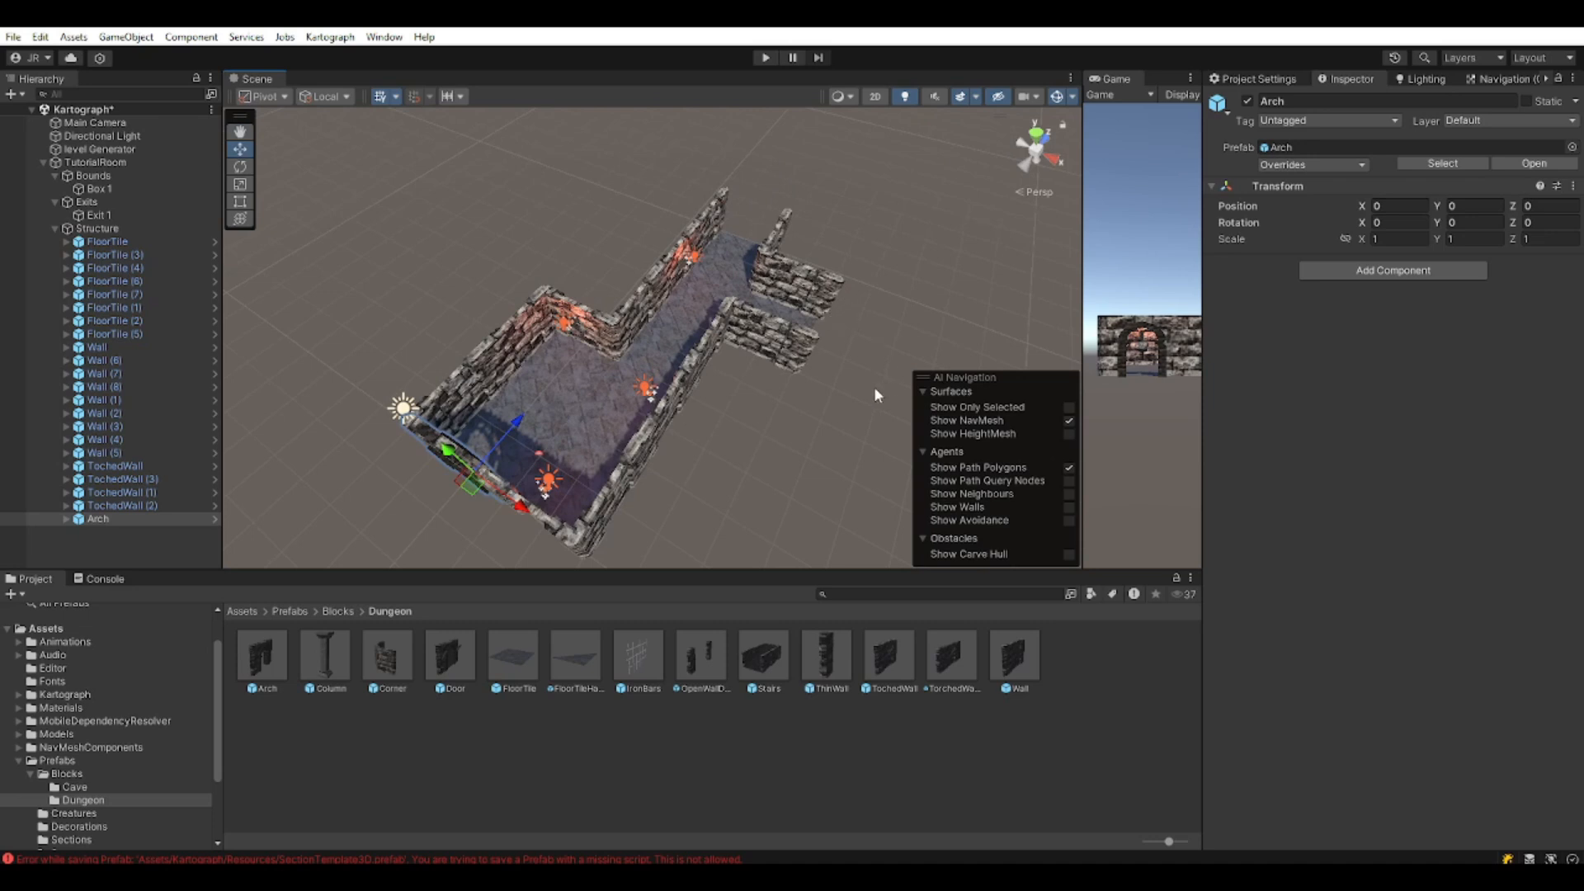
middle_click_drag(843, 445, 846, 318)
scroll(594, 361, "down", 3)
scroll(528, 370, "up", 6)
middle_click_drag(650, 373, 749, 470)
scroll(693, 384, "up", 2)
left_click(730, 654)
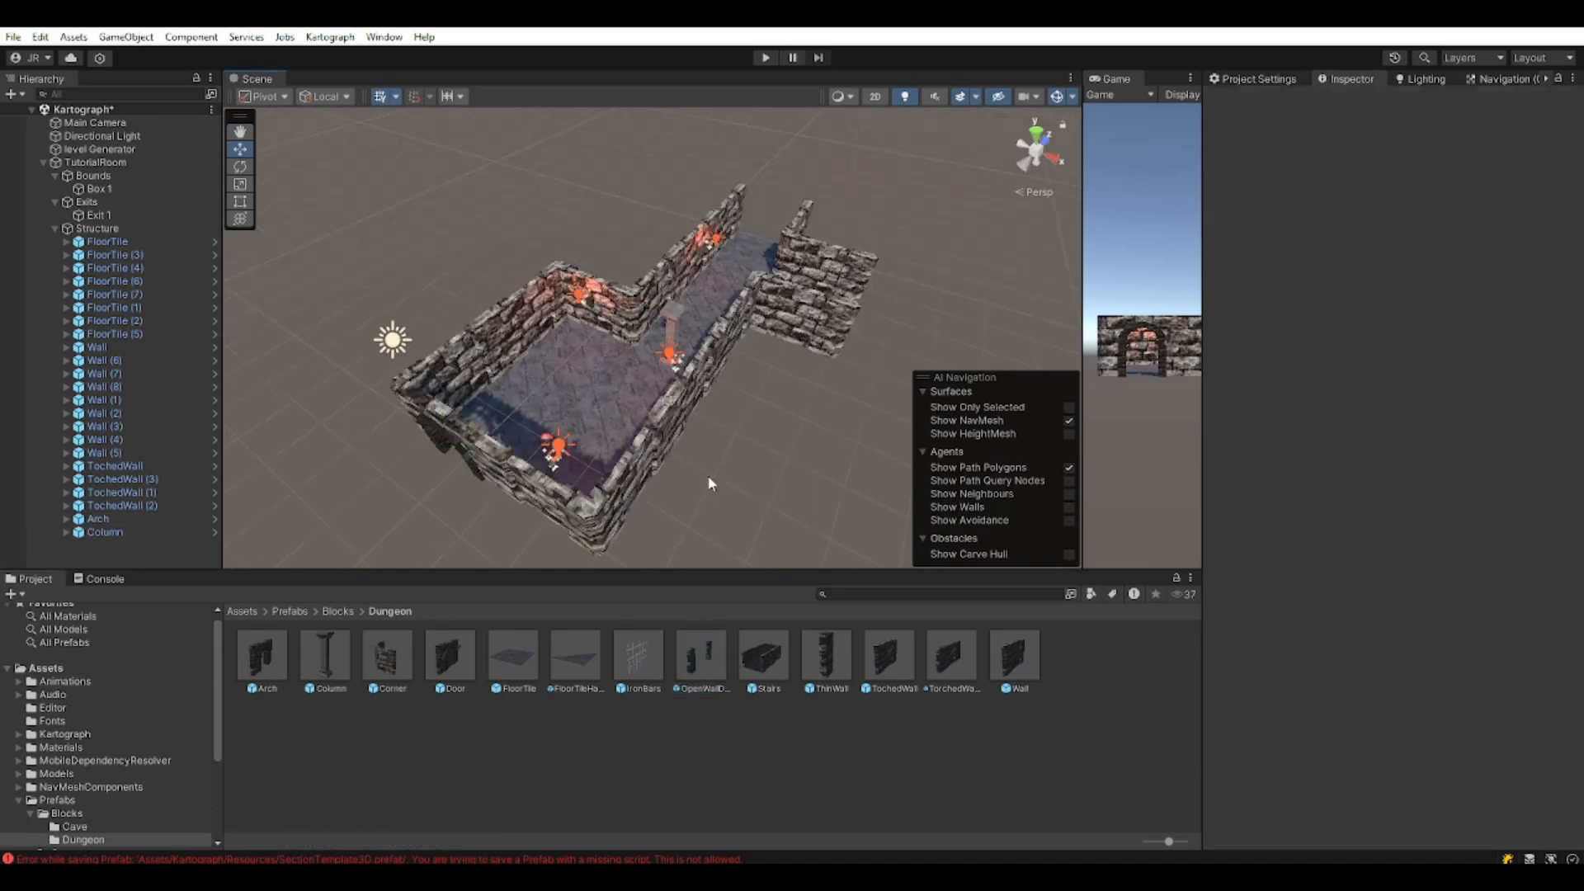
middle_click_drag(708, 475, 639, 499)
right_click_drag(640, 500, 531, 502)
middle_click_drag(668, 443, 516, 441)
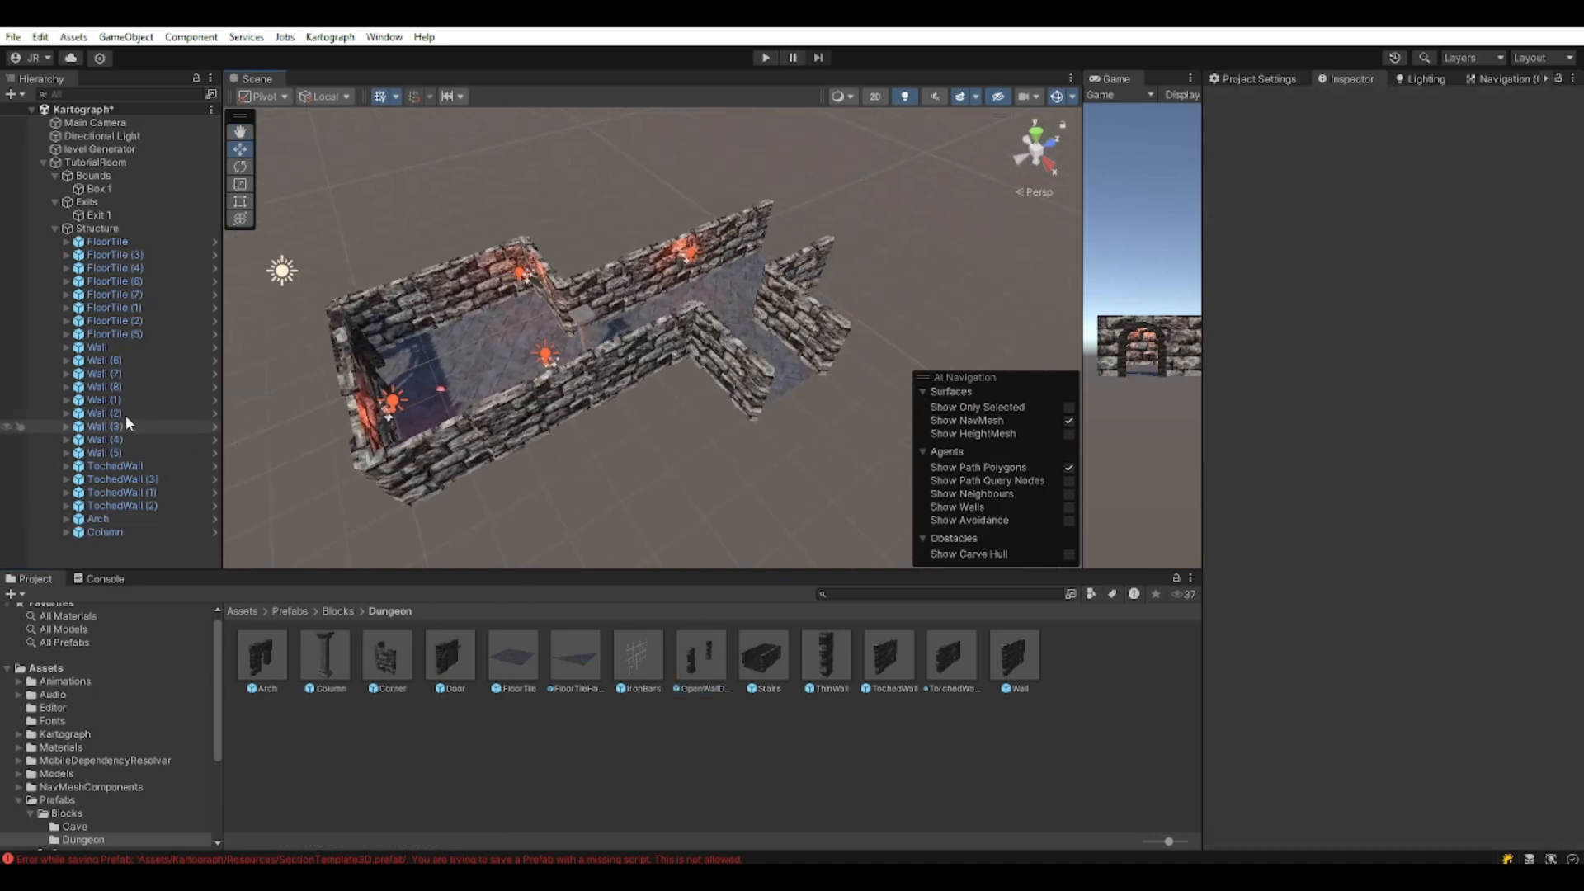
Move Exit 1 to position 2, 0, 10 at the corridor end.
left_click(55, 229)
left_click(102, 218)
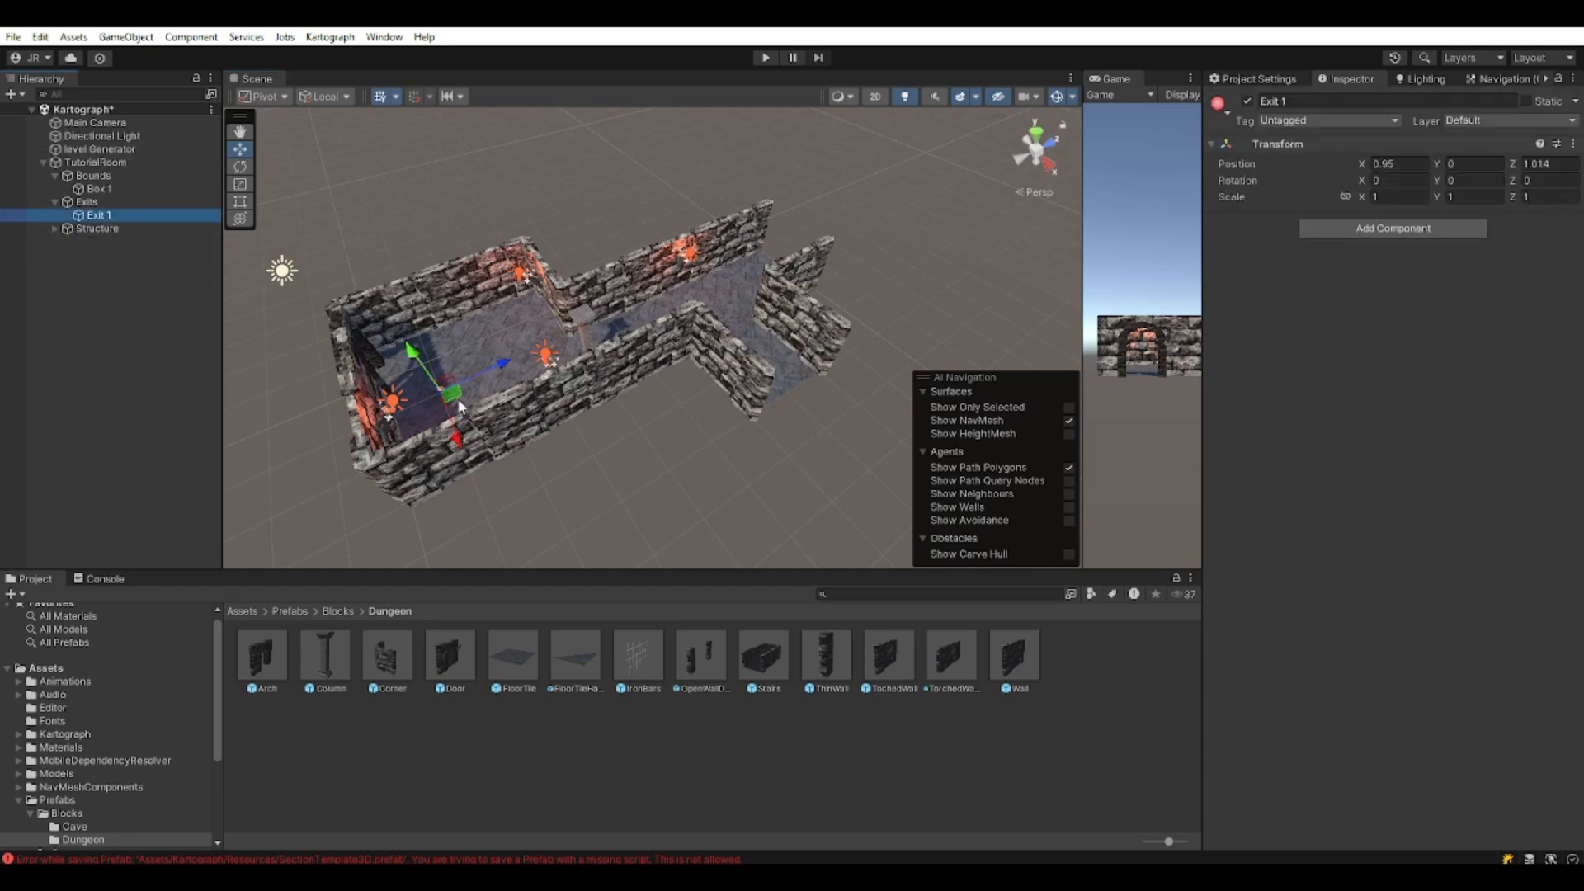
left_click(1400, 163)
type("0")
left_click(1540, 164)
type("0")
left_click_drag(396, 384, 814, 290)
middle_click_drag(814, 315, 508, 506)
Orbit the room and select TutorialRoom to review its section settings.
right_click_drag(508, 505, 561, 528)
middle_click_drag(561, 512, 716, 319)
left_click_drag(716, 319, 584, 278, "alt")
middle_click_drag(646, 334, 747, 246)
middle_click_drag(680, 391, 746, 317)
right_click_drag(746, 318, 813, 268)
middle_click_drag(693, 239, 724, 244)
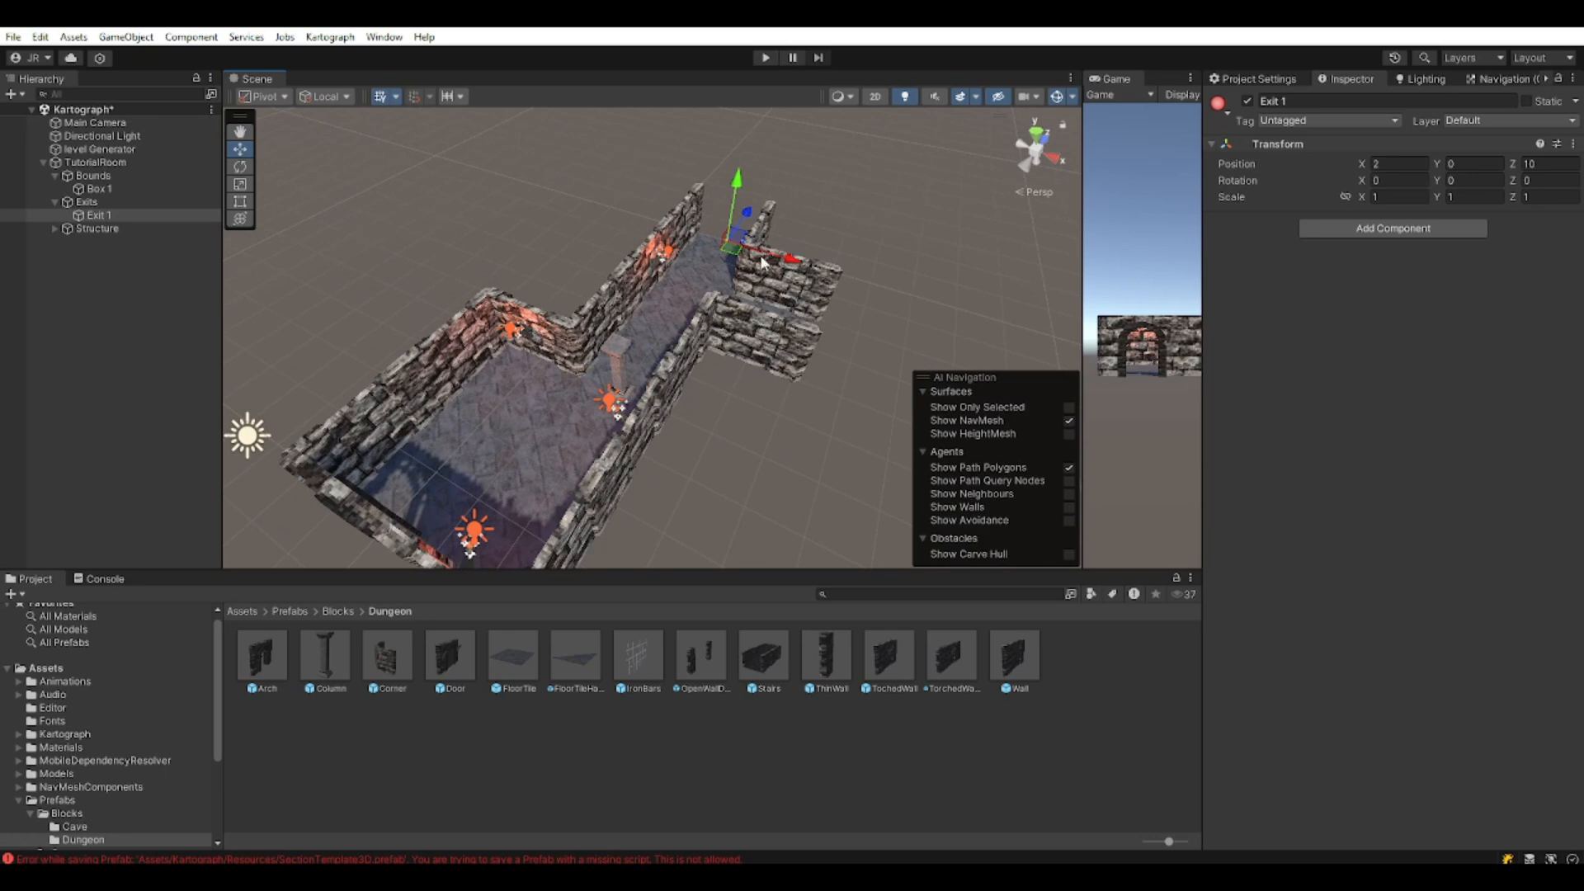
right_click_drag(761, 262, 709, 336)
middle_click_drag(760, 310, 684, 347)
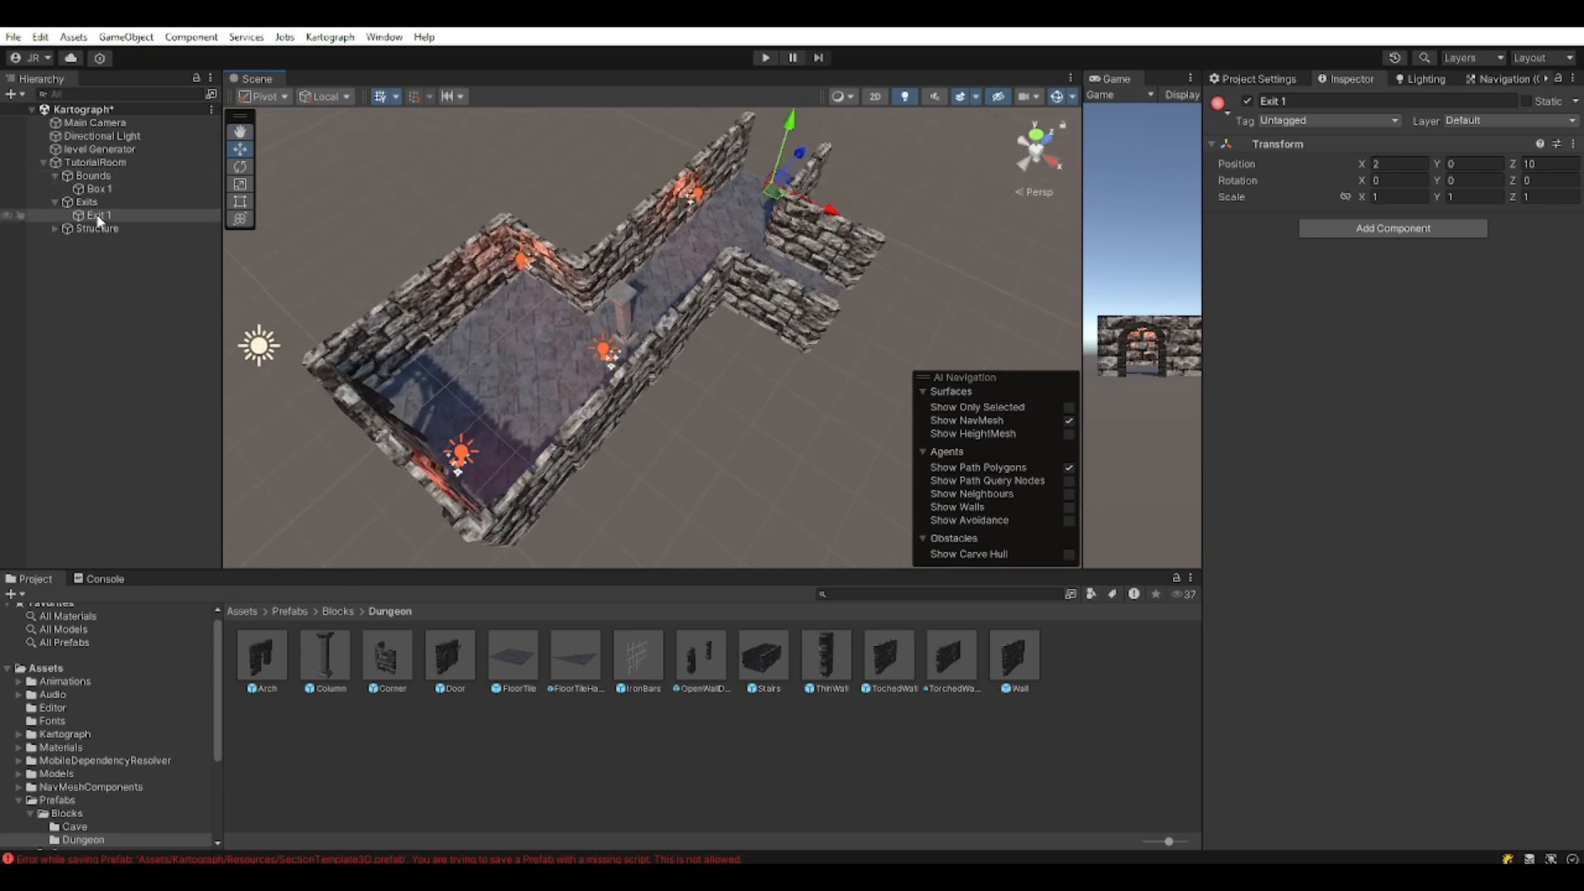
left_click(89, 164)
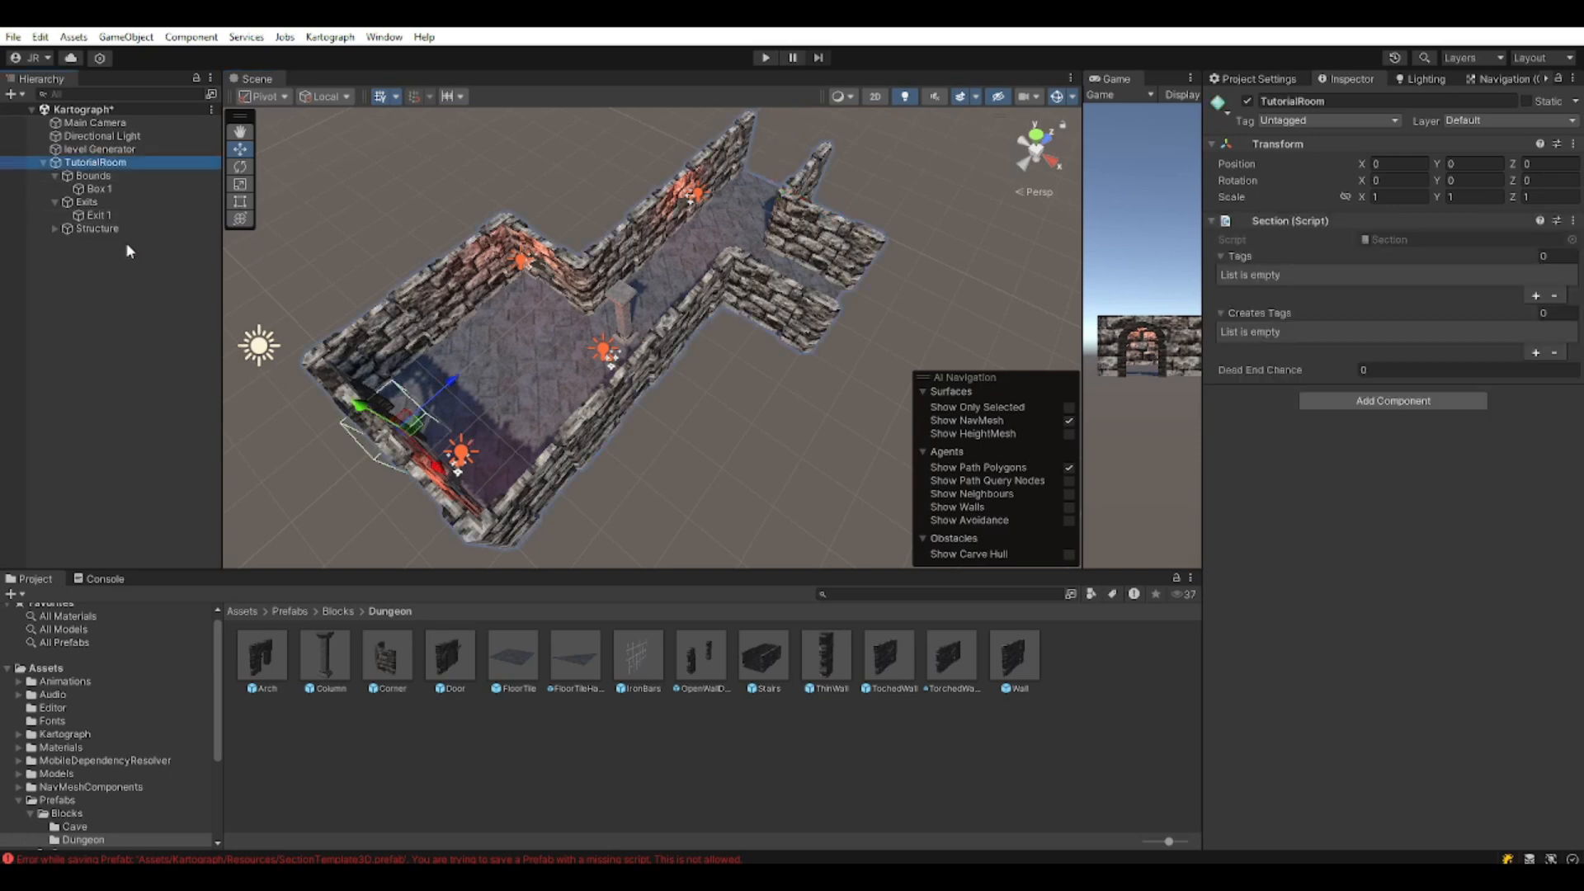
right_click_drag(481, 452, 757, 210)
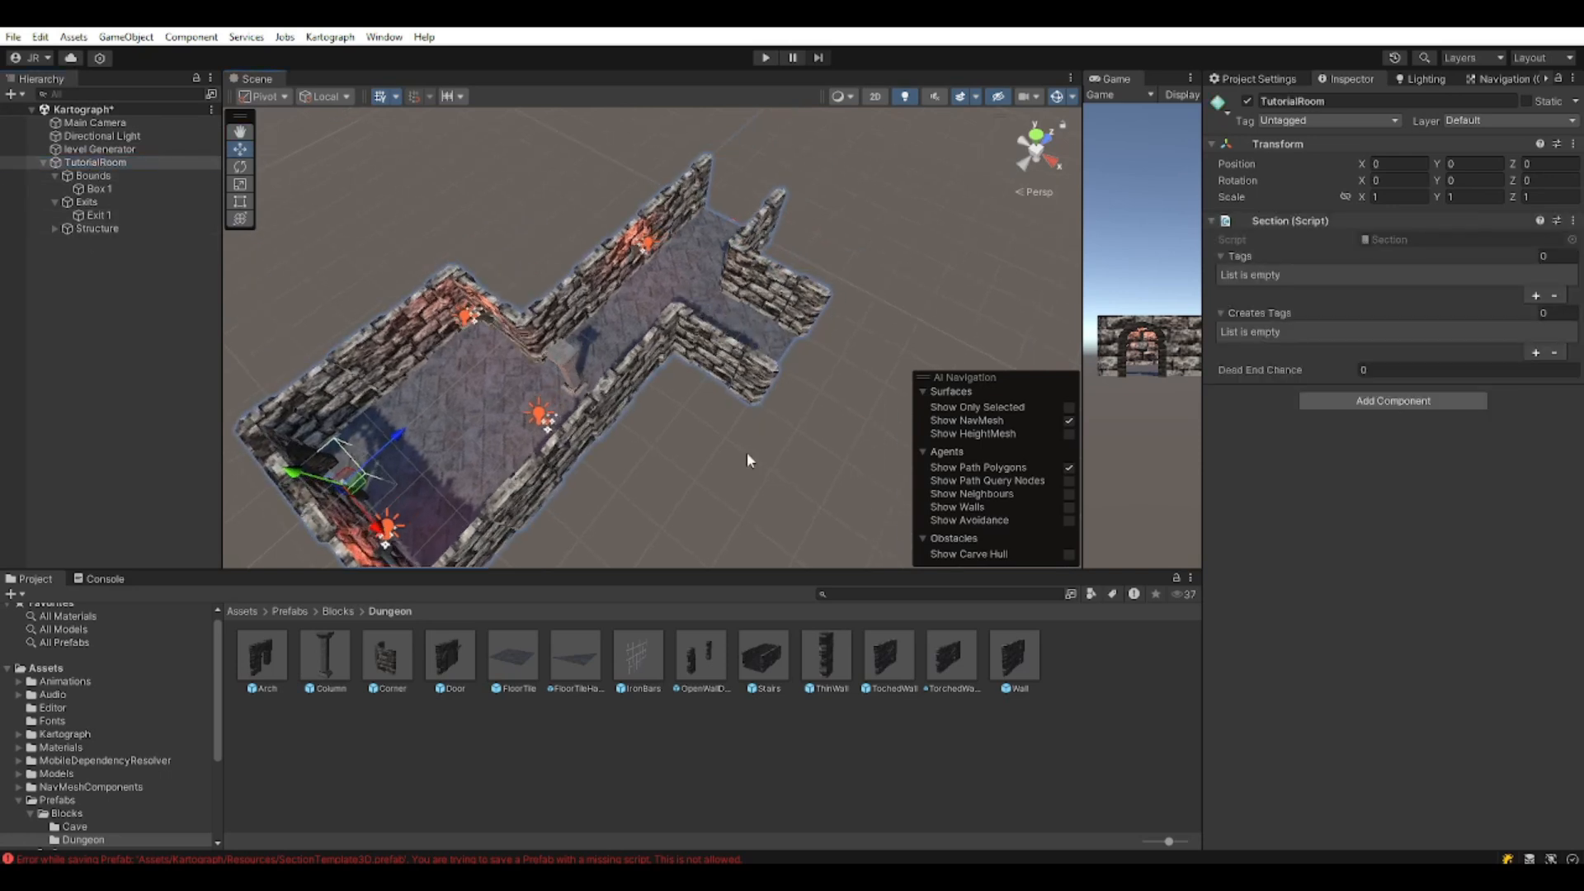
middle_click_drag(664, 437, 746, 286)
middle_click_drag(802, 345, 658, 421)
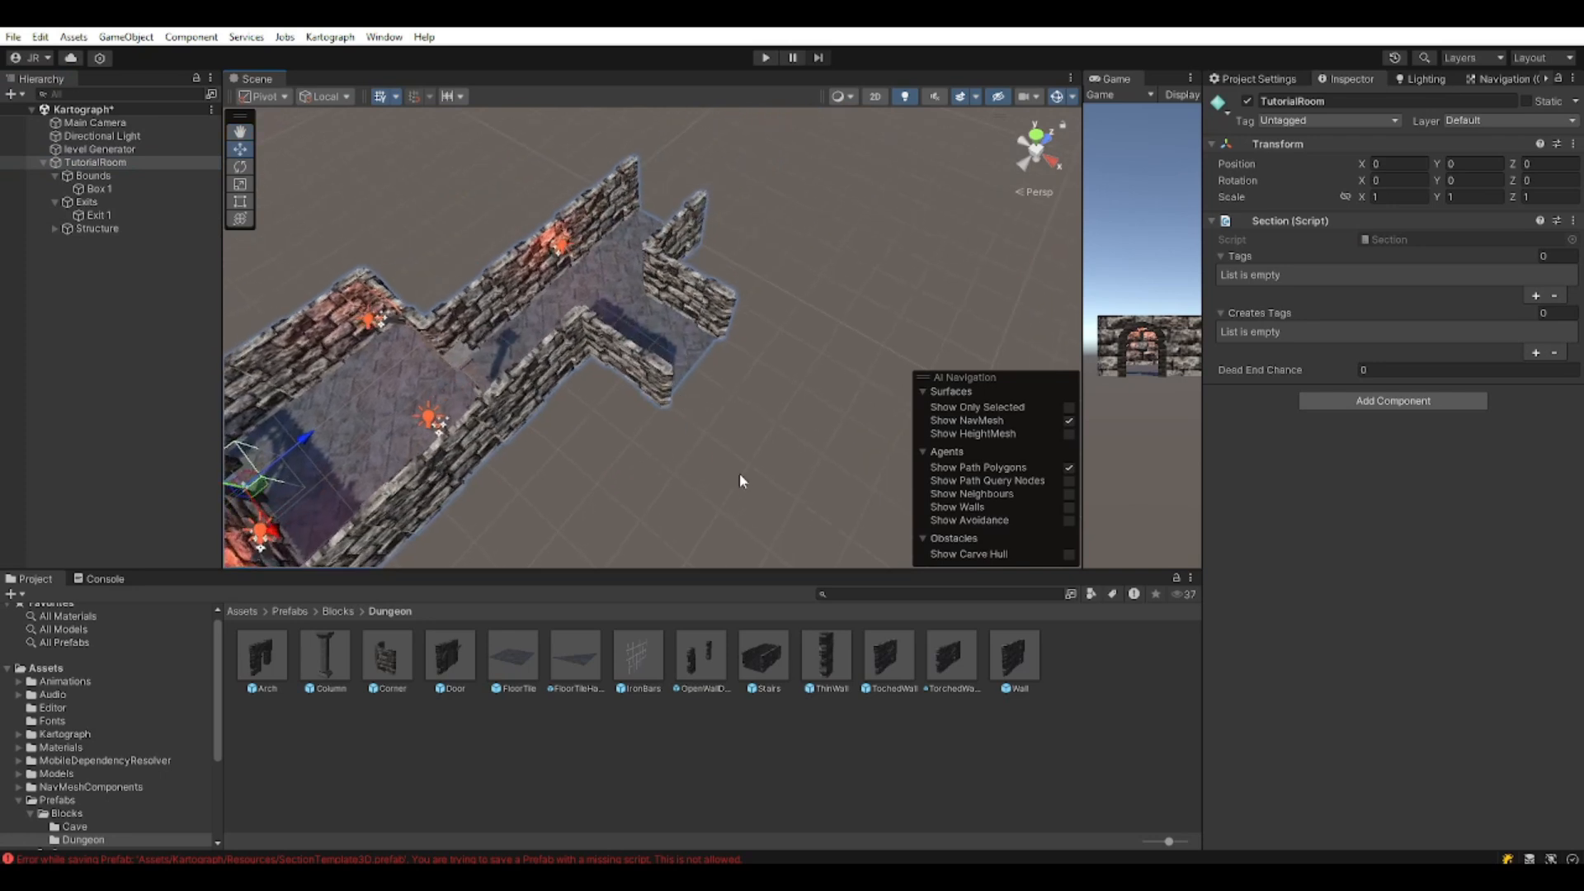
Duplicate Exit 1 into a second exit at 5, 0, 7 rotated 90 degrees on Y.
left_click(115, 215)
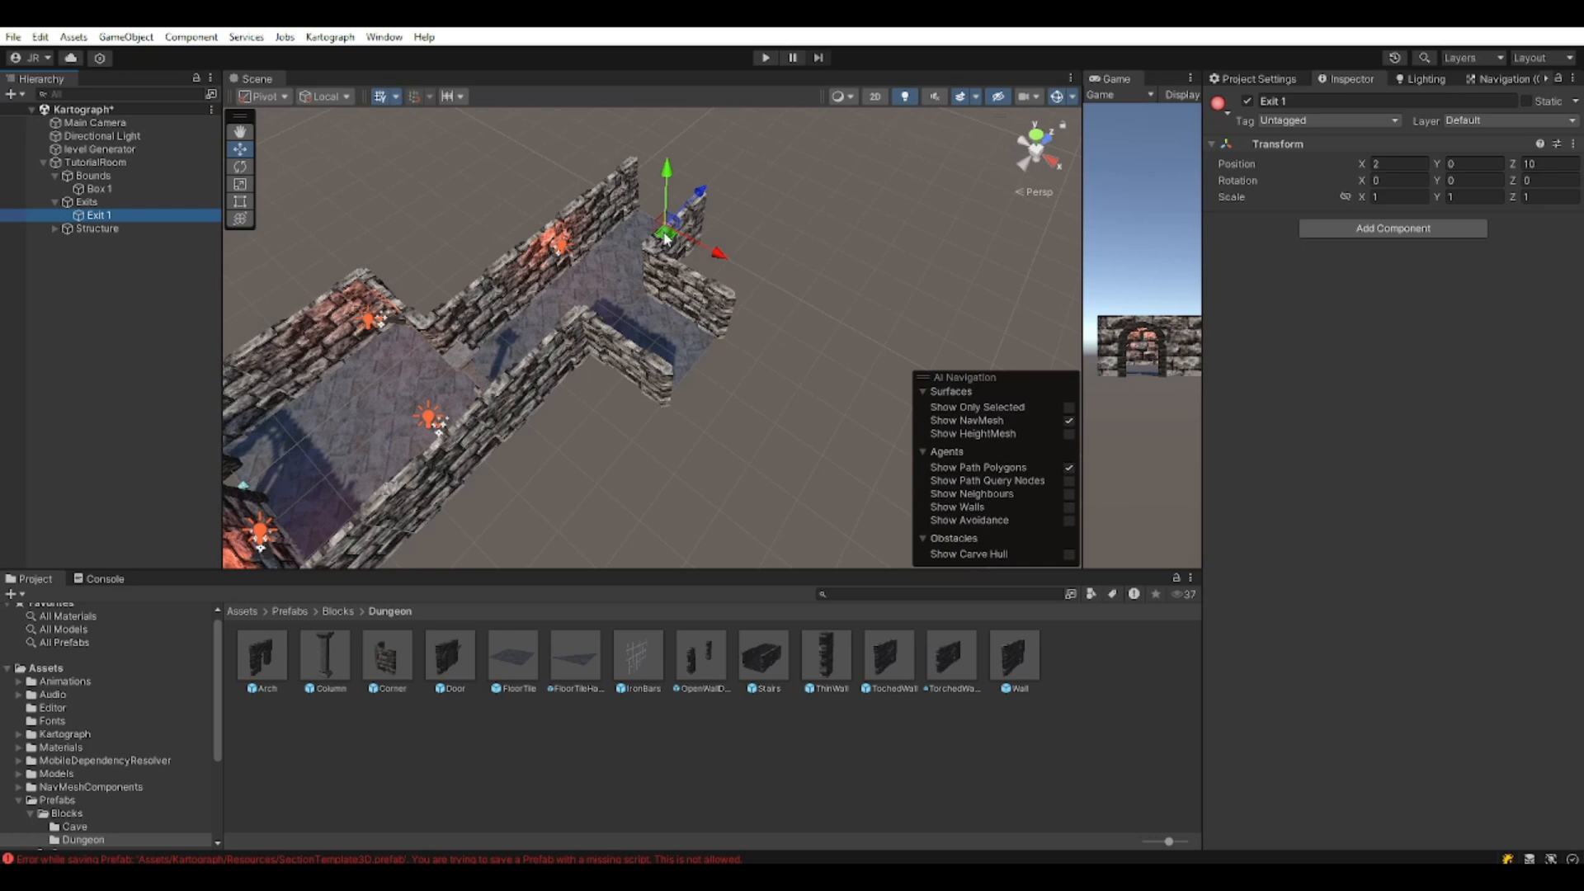
key("ctrl+d")
left_click_drag(665, 239, 697, 392)
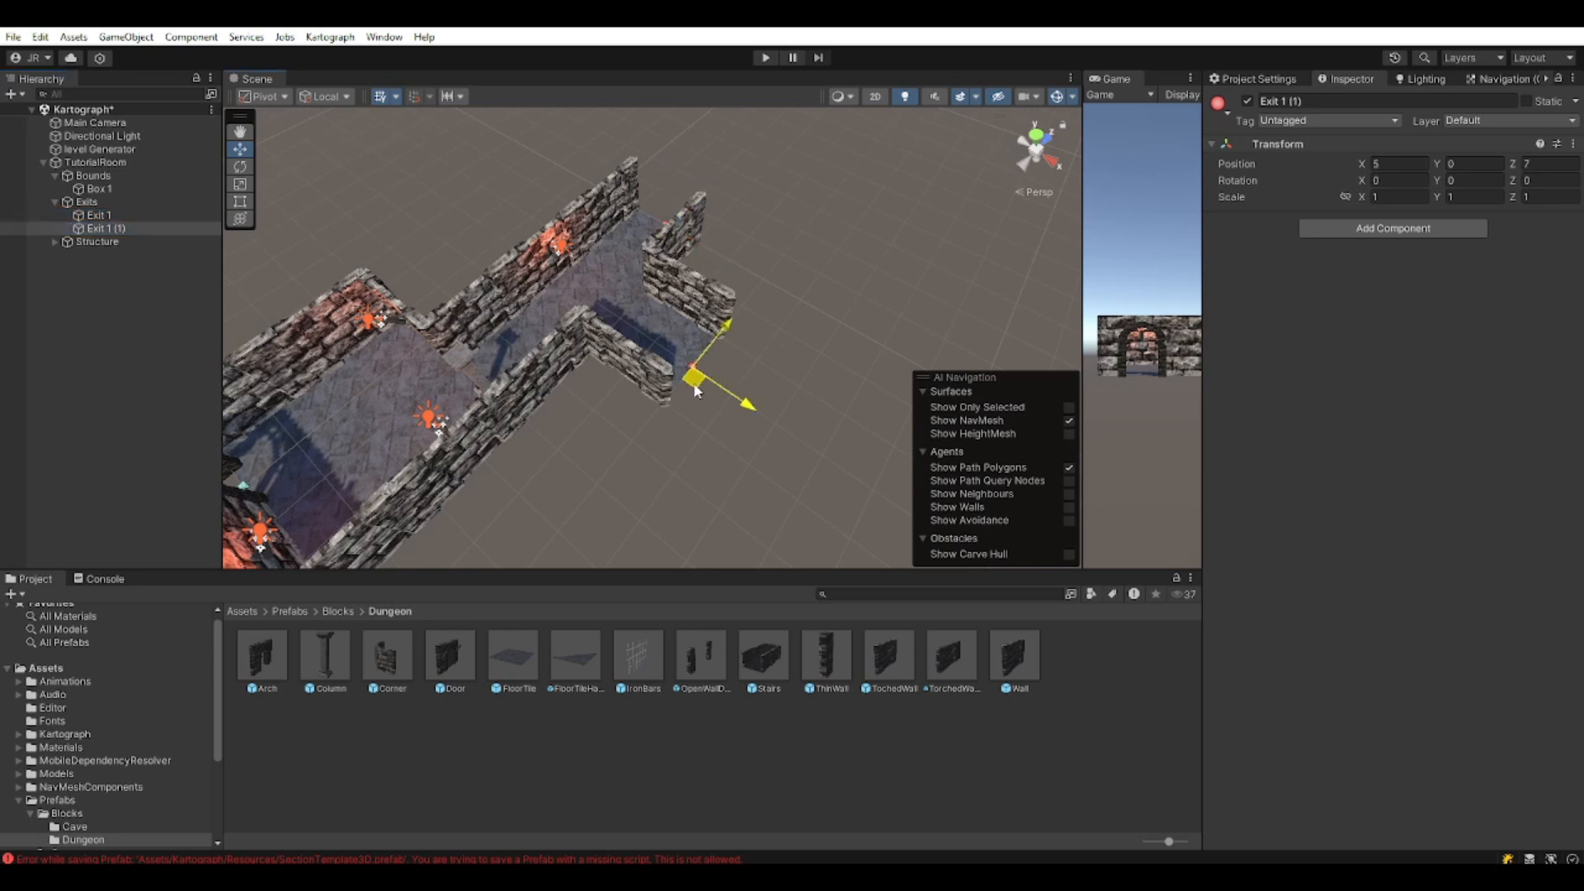
key("e")
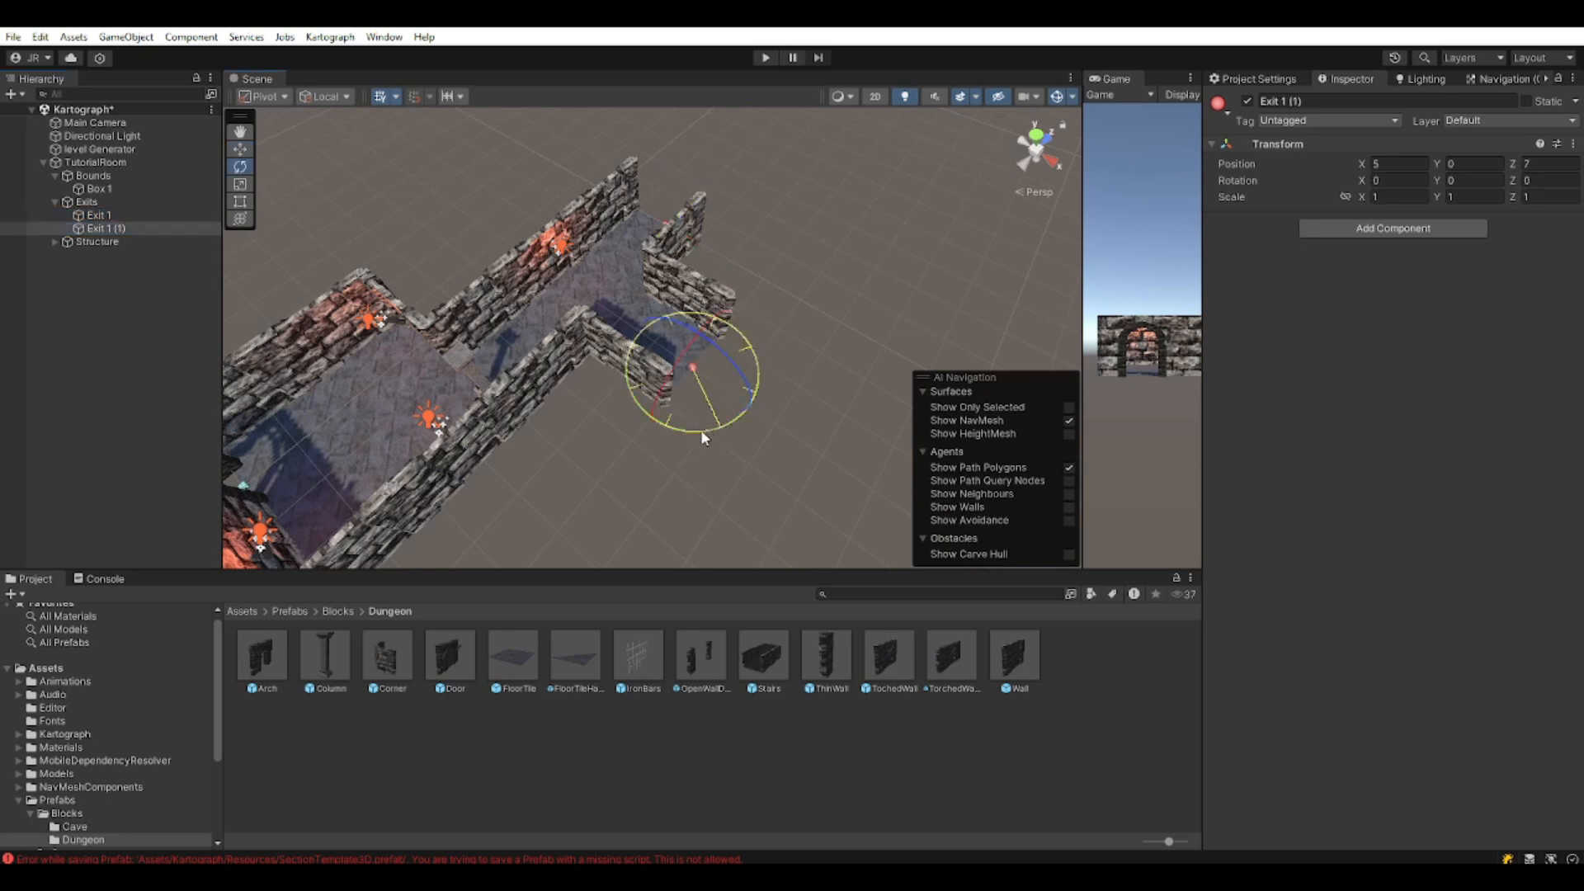
left_click_drag(586, 429, 515, 415)
key("w")
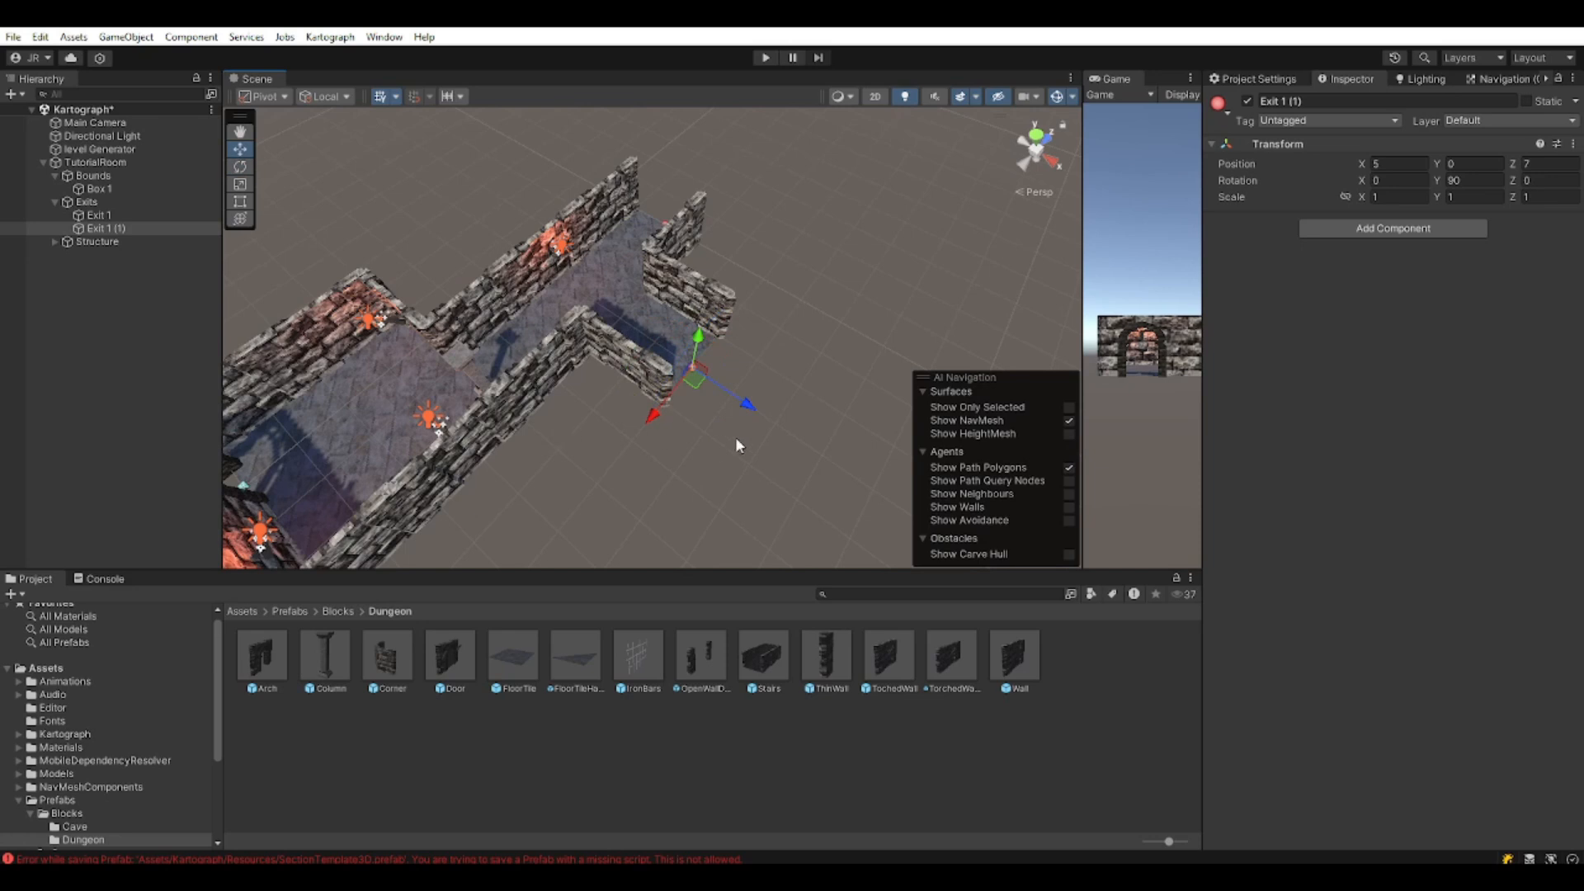
Orbit around the room and select the Box 1 bounds collider.
middle_click_drag(703, 477, 750, 469)
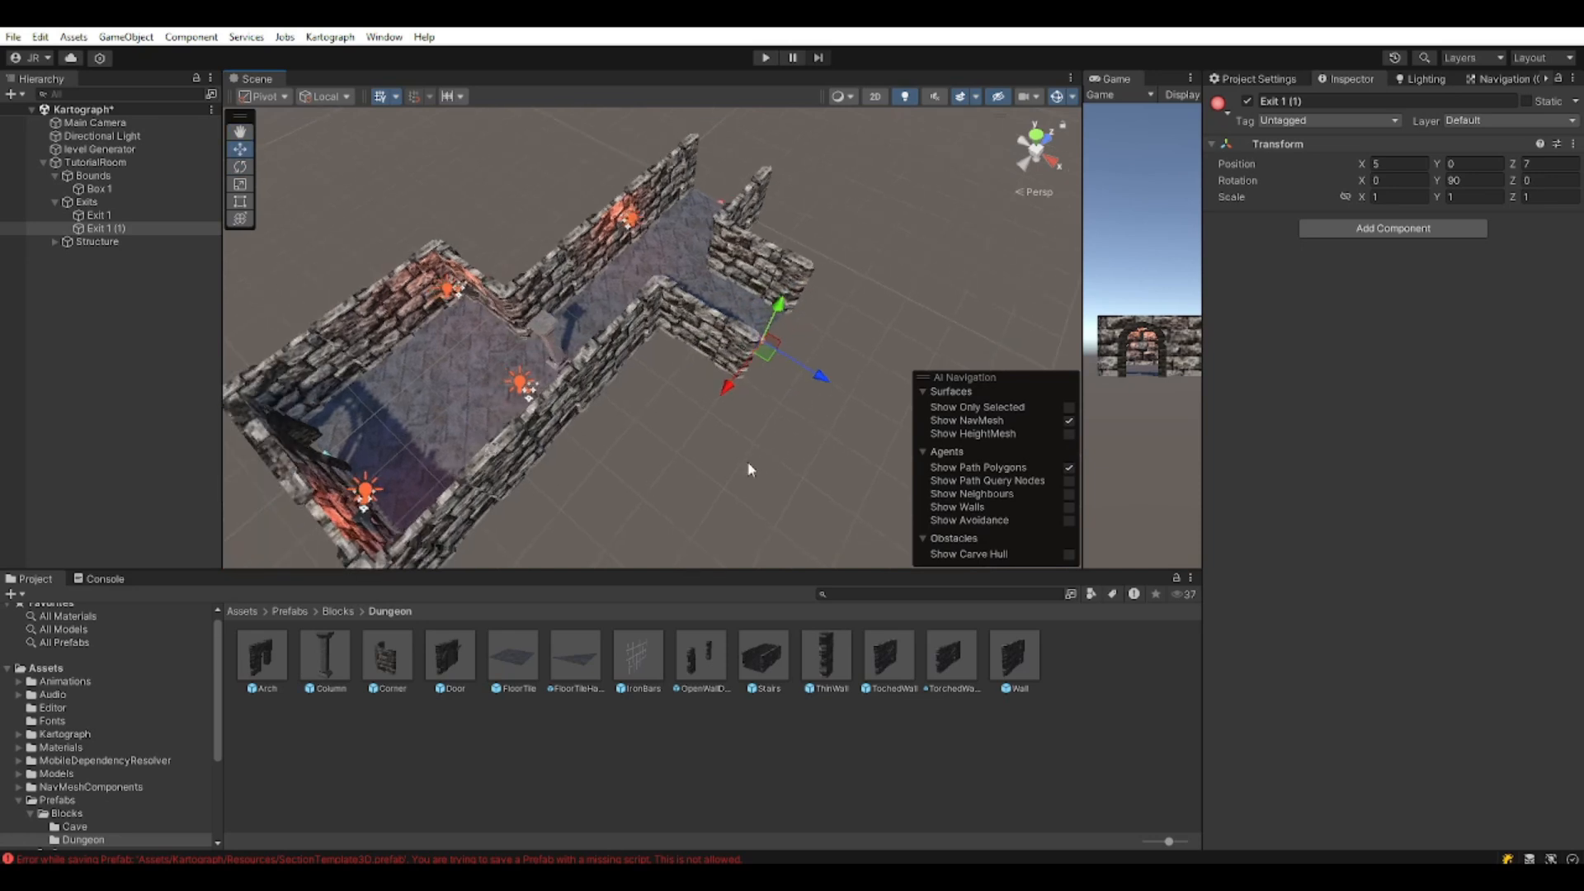
right_click_drag(600, 446, 668, 392)
middle_click_drag(668, 392, 717, 301)
right_click_drag(717, 301, 570, 369)
left_click_drag(570, 371, 679, 371, "alt")
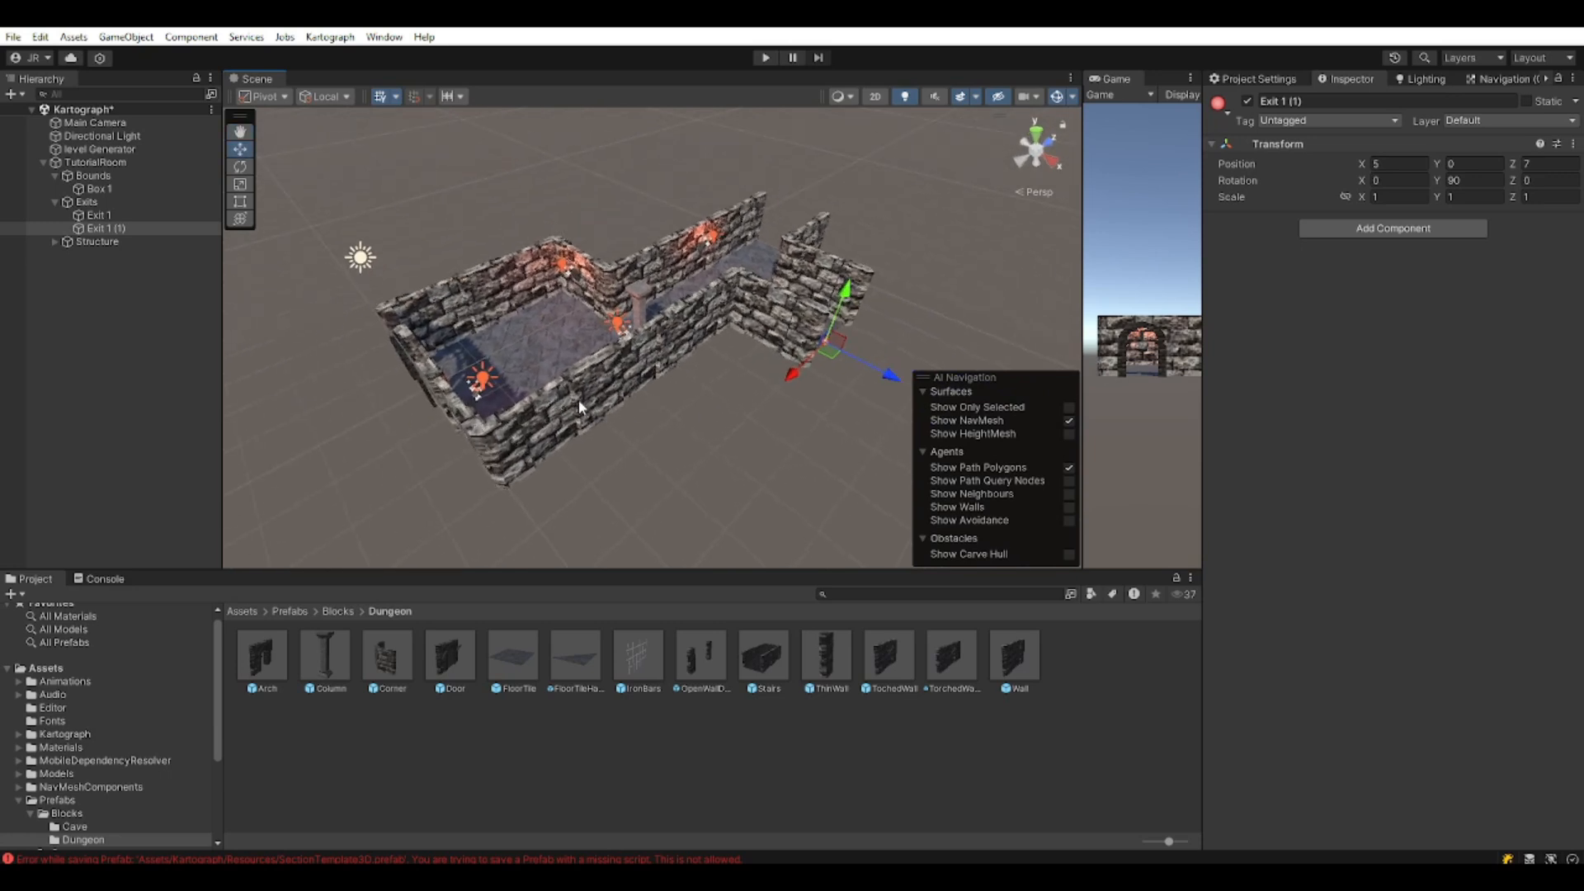
left_click(117, 188)
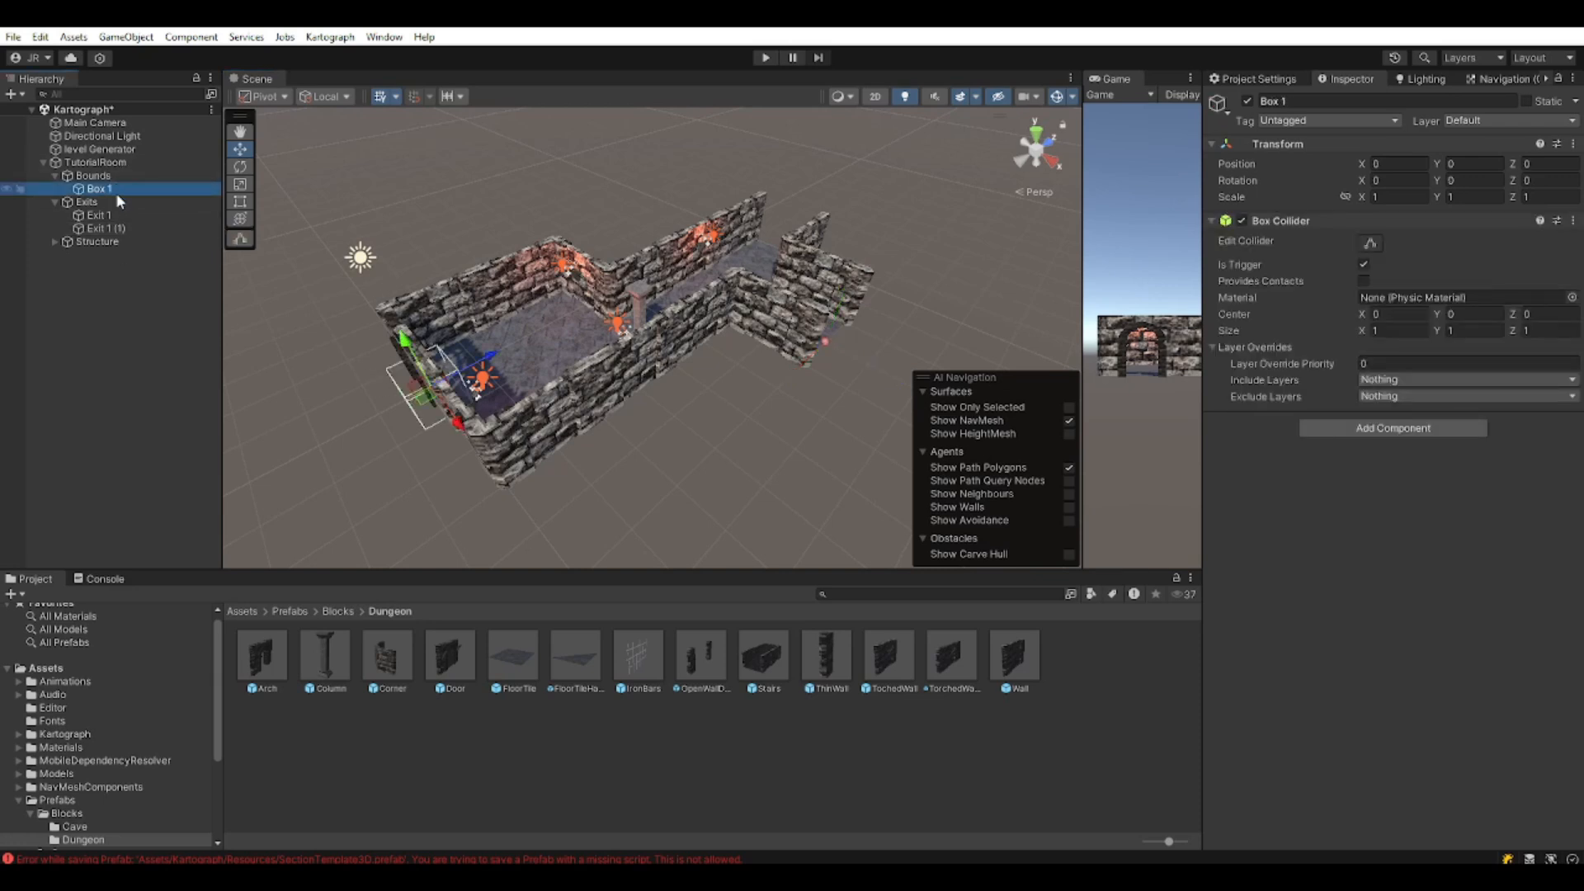
Orbit the view until the whole room is visible.
middle_click_drag(462, 397, 597, 379)
right_click_drag(597, 380, 739, 396)
middle_click_drag(739, 396, 709, 519)
right_click_drag(709, 520, 598, 487)
middle_click_drag(598, 486, 474, 363)
right_click_drag(474, 363, 561, 334)
middle_click_drag(561, 333, 679, 388)
right_click_drag(679, 387, 566, 413)
middle_click_drag(565, 413, 457, 345)
middle_click_drag(439, 437, 629, 363)
right_click_drag(629, 363, 689, 339)
middle_click_drag(688, 338, 683, 254)
right_click_drag(682, 254, 688, 289)
middle_click_drag(688, 289, 646, 554)
scroll(675, 439, "up", 3)
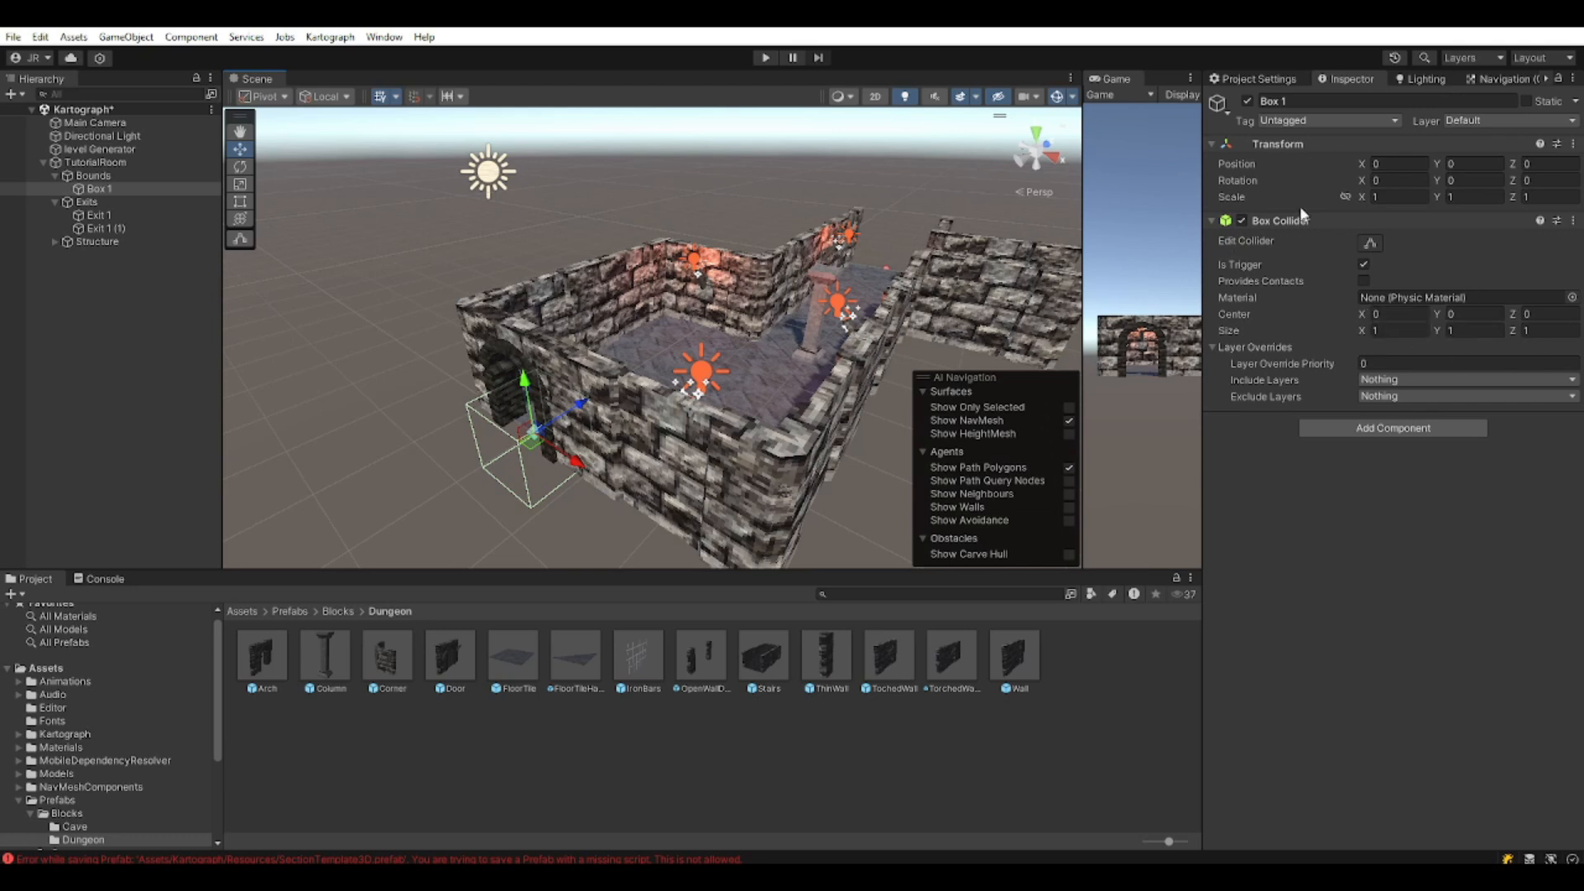
Edit Box 1's collider Y size and Y position, then set its Z size to 10.
left_click(1466, 331)
left_click(1475, 163)
right_click_drag(581, 398, 550, 474)
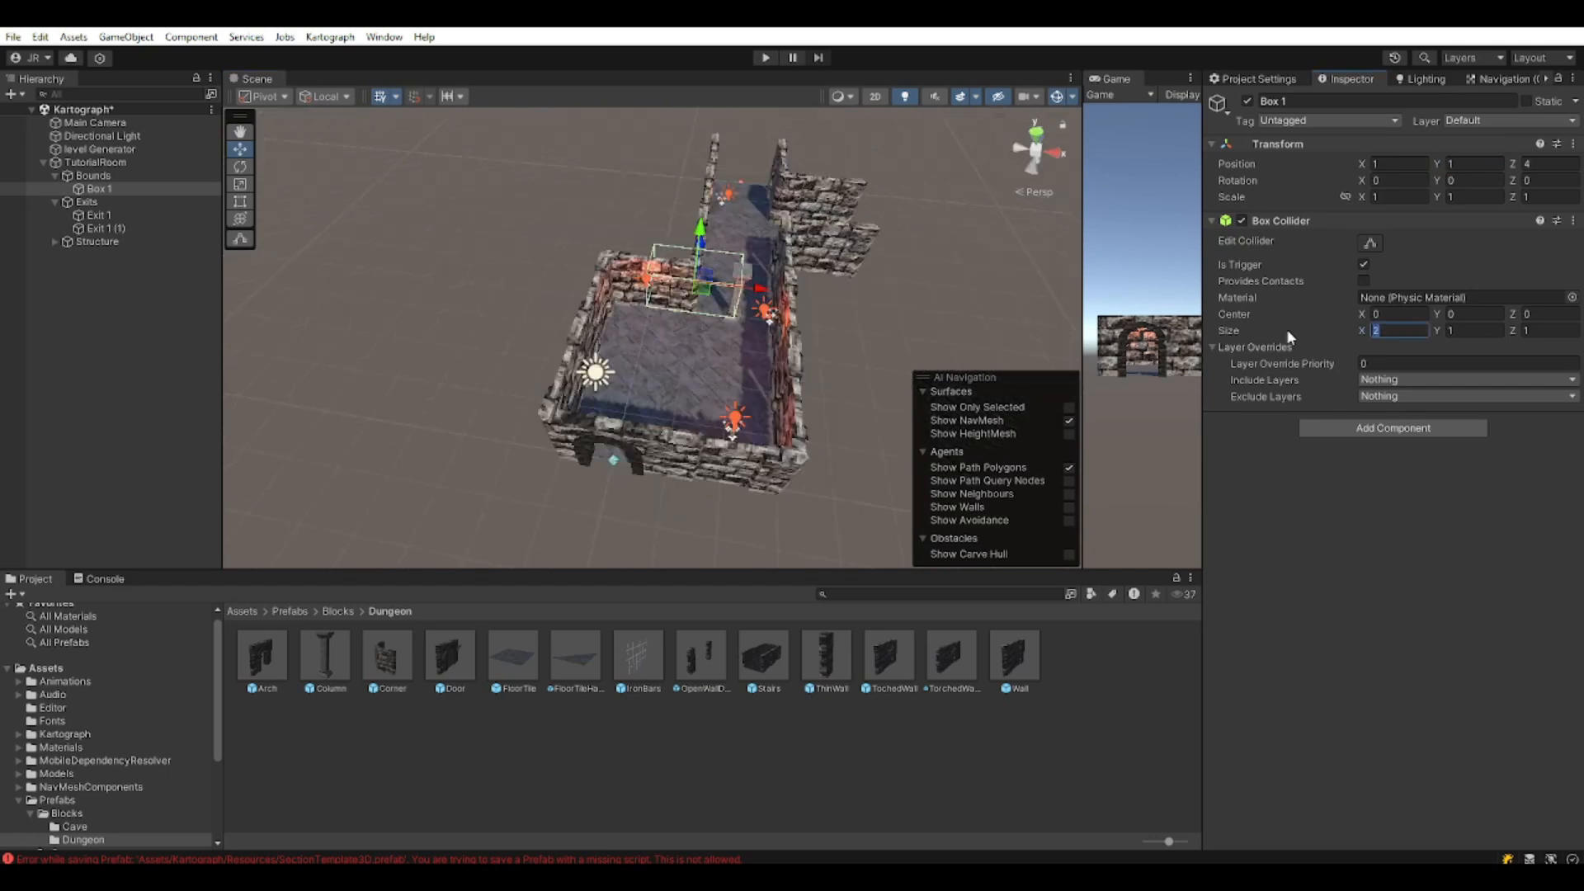
right_click_drag(674, 355, 578, 375)
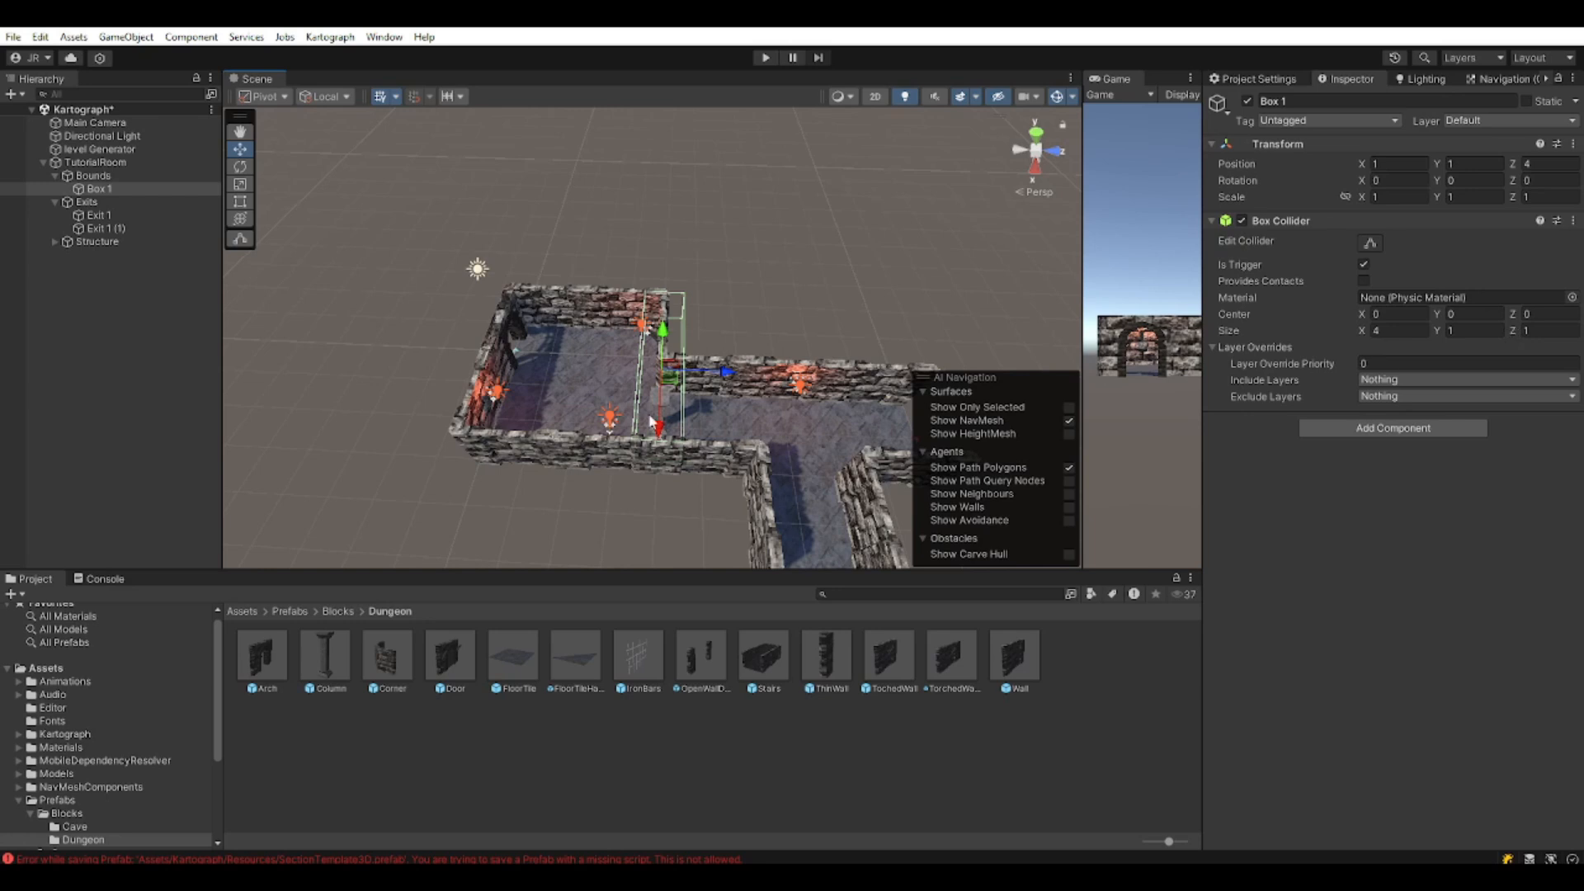
middle_click_drag(649, 418, 561, 303)
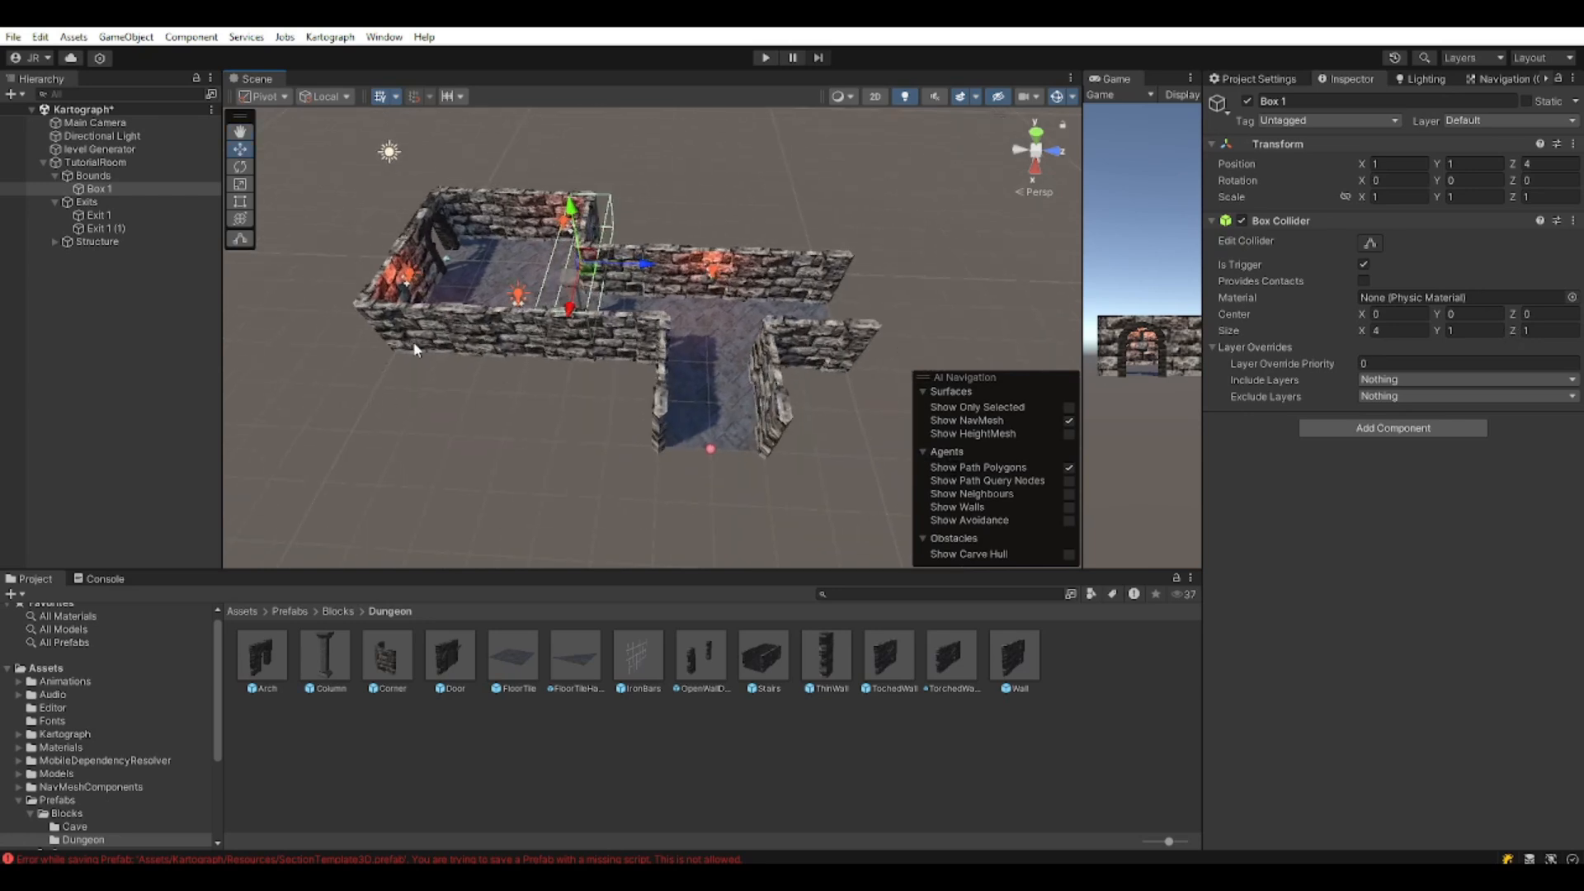
middle_click_drag(414, 342, 513, 425)
right_click_drag(539, 442, 544, 403)
middle_click_drag(598, 413, 554, 348)
left_click(1541, 331)
type("10")
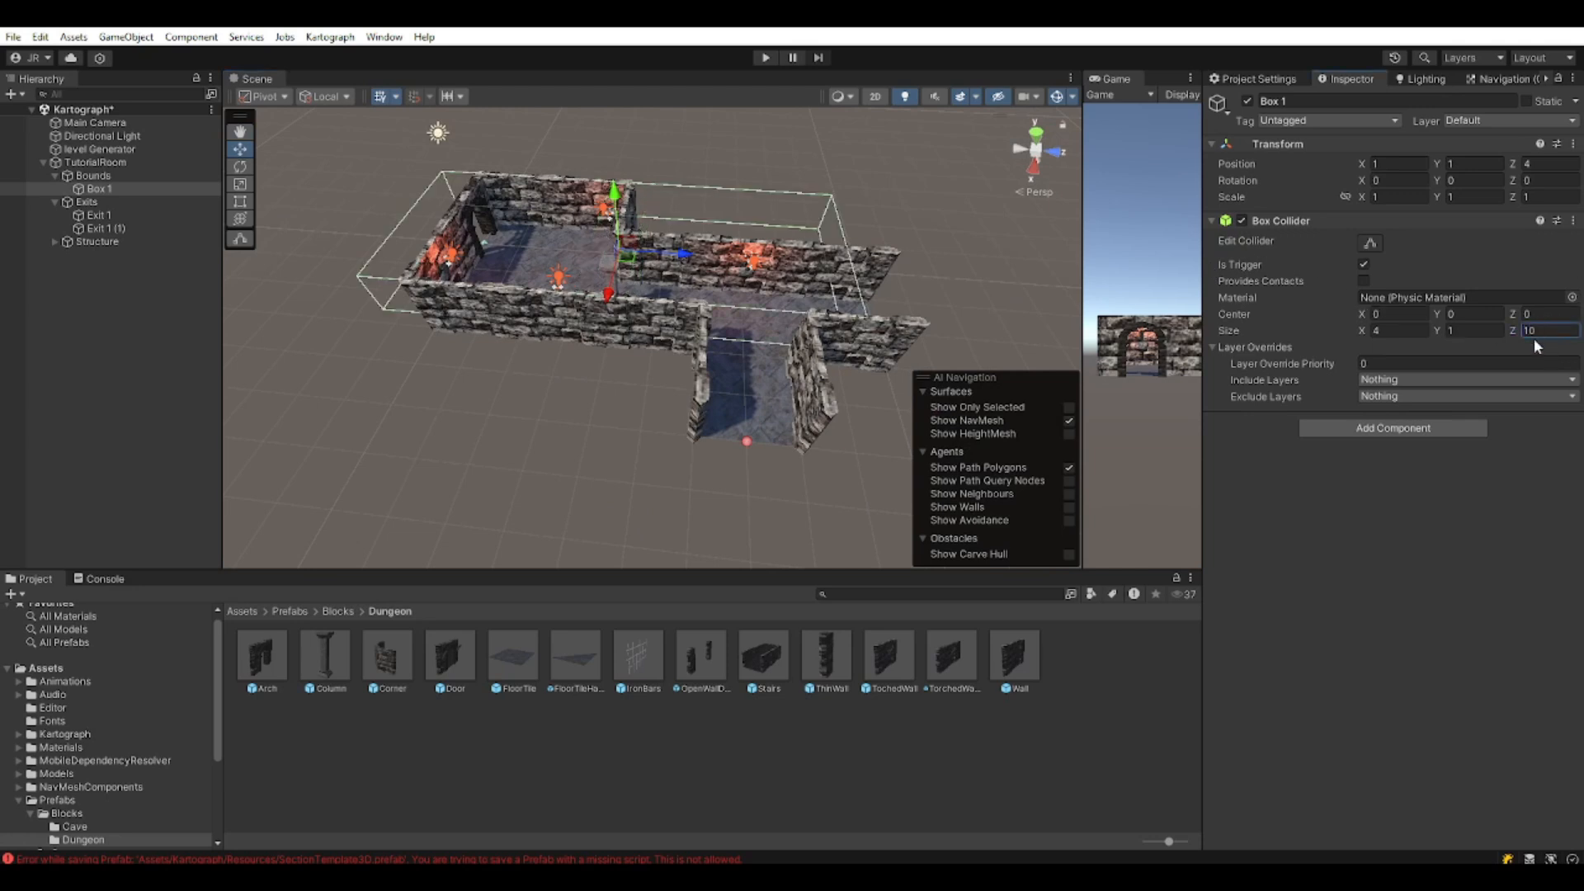
Widen Box 1's collider X size to 6 and shift the box along the room.
left_click_drag(682, 260, 718, 258)
right_click_drag(719, 259, 830, 267)
key("a")
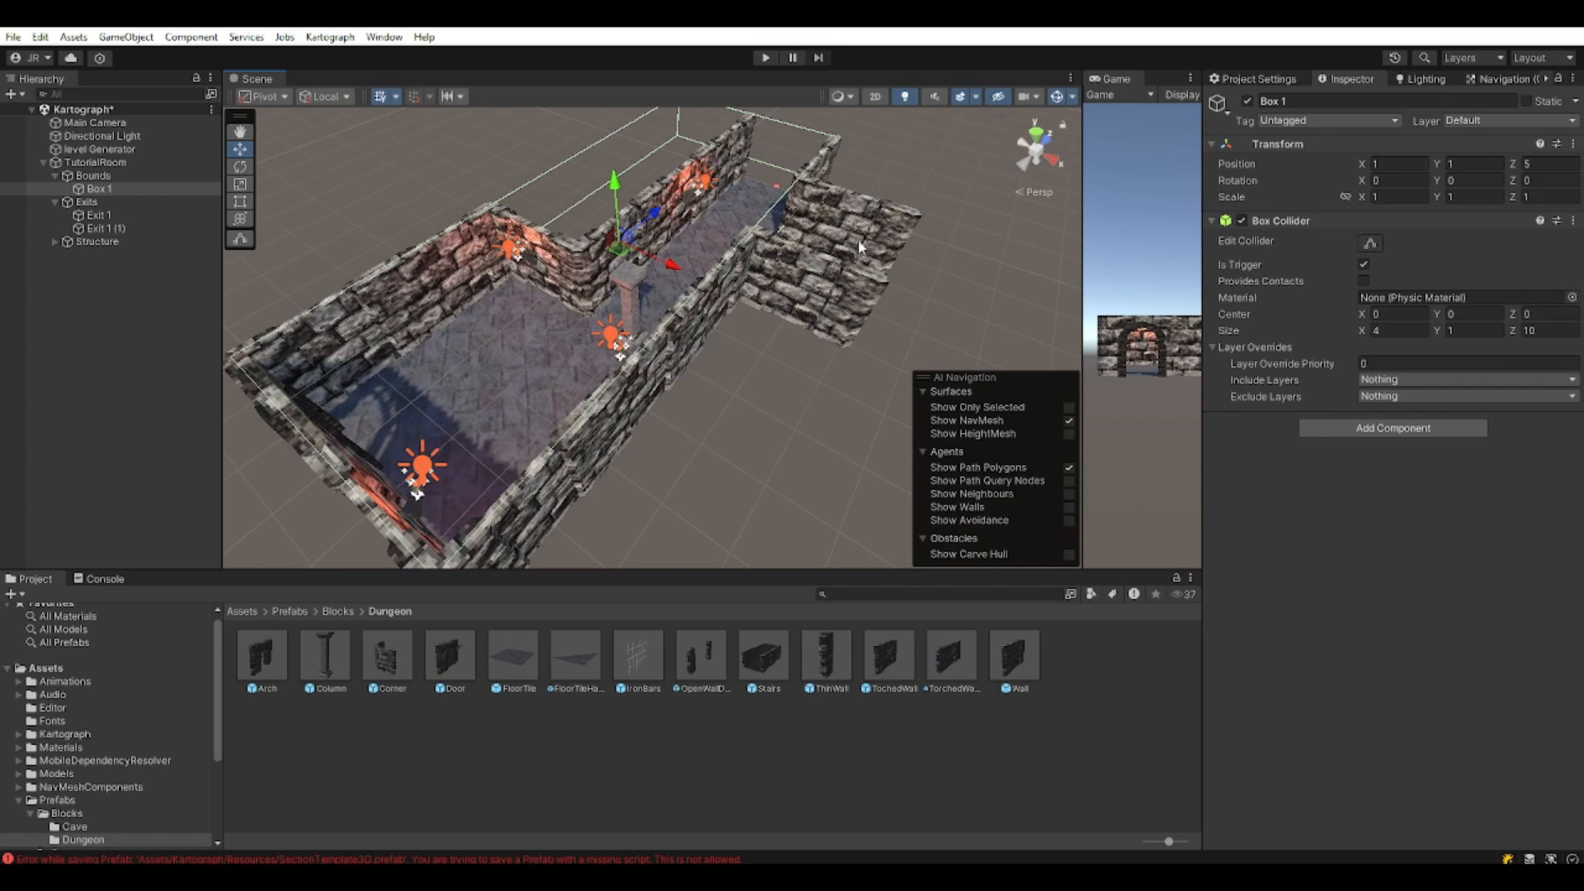
left_click(1395, 333)
type("6")
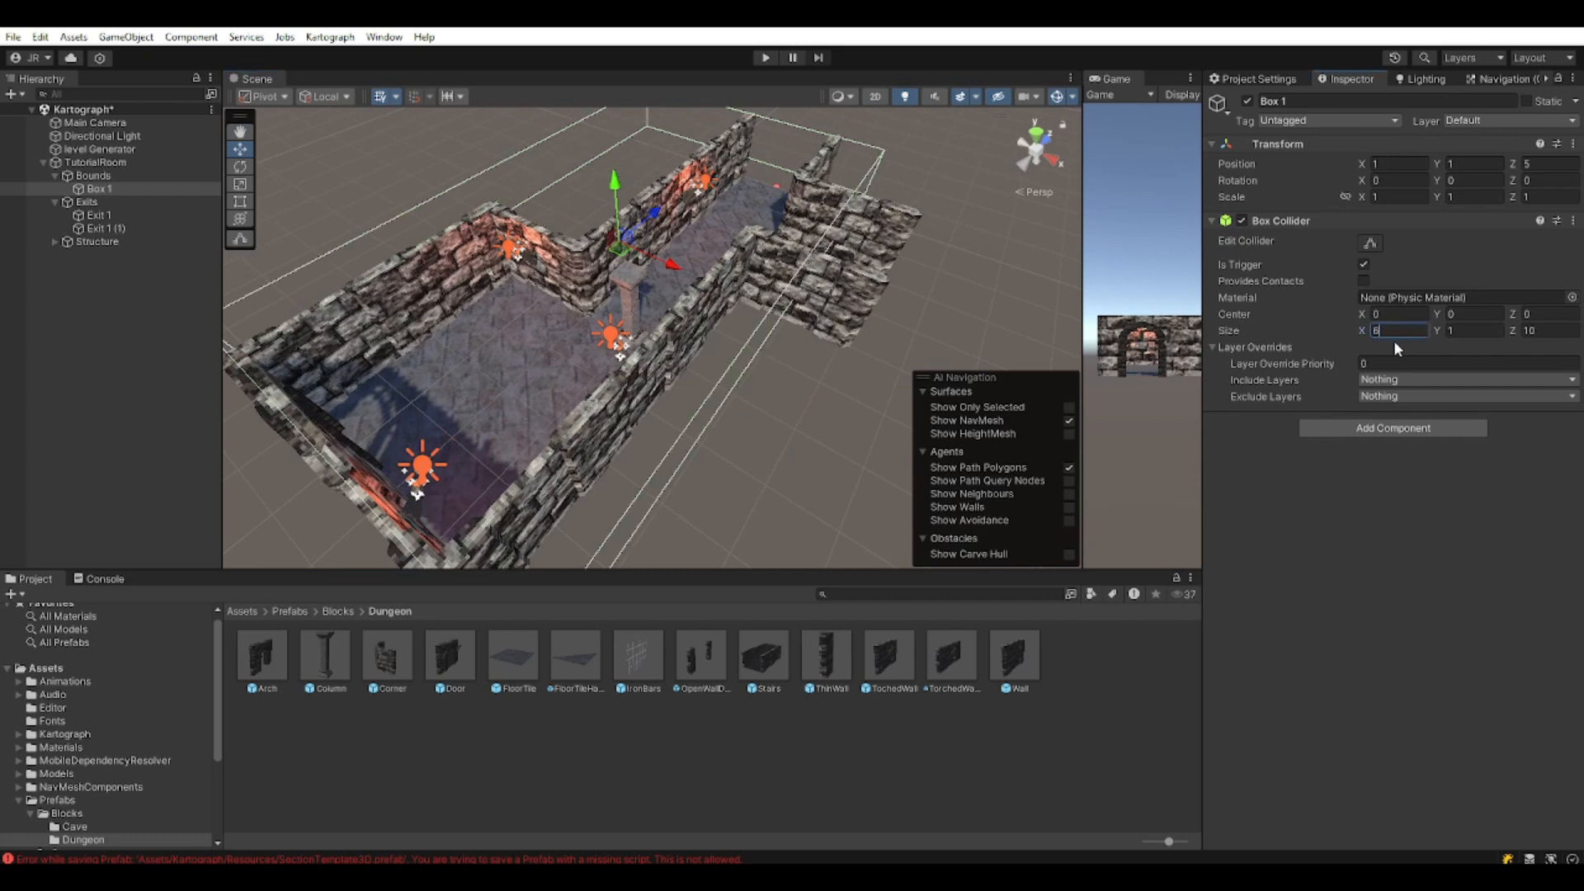
left_click_drag(678, 267, 724, 290)
scroll(692, 374, "down", 3)
right_click_drag(681, 374, 715, 355)
Orbit the room to check how the collider covers the walls.
middle_click_drag(829, 248, 676, 501)
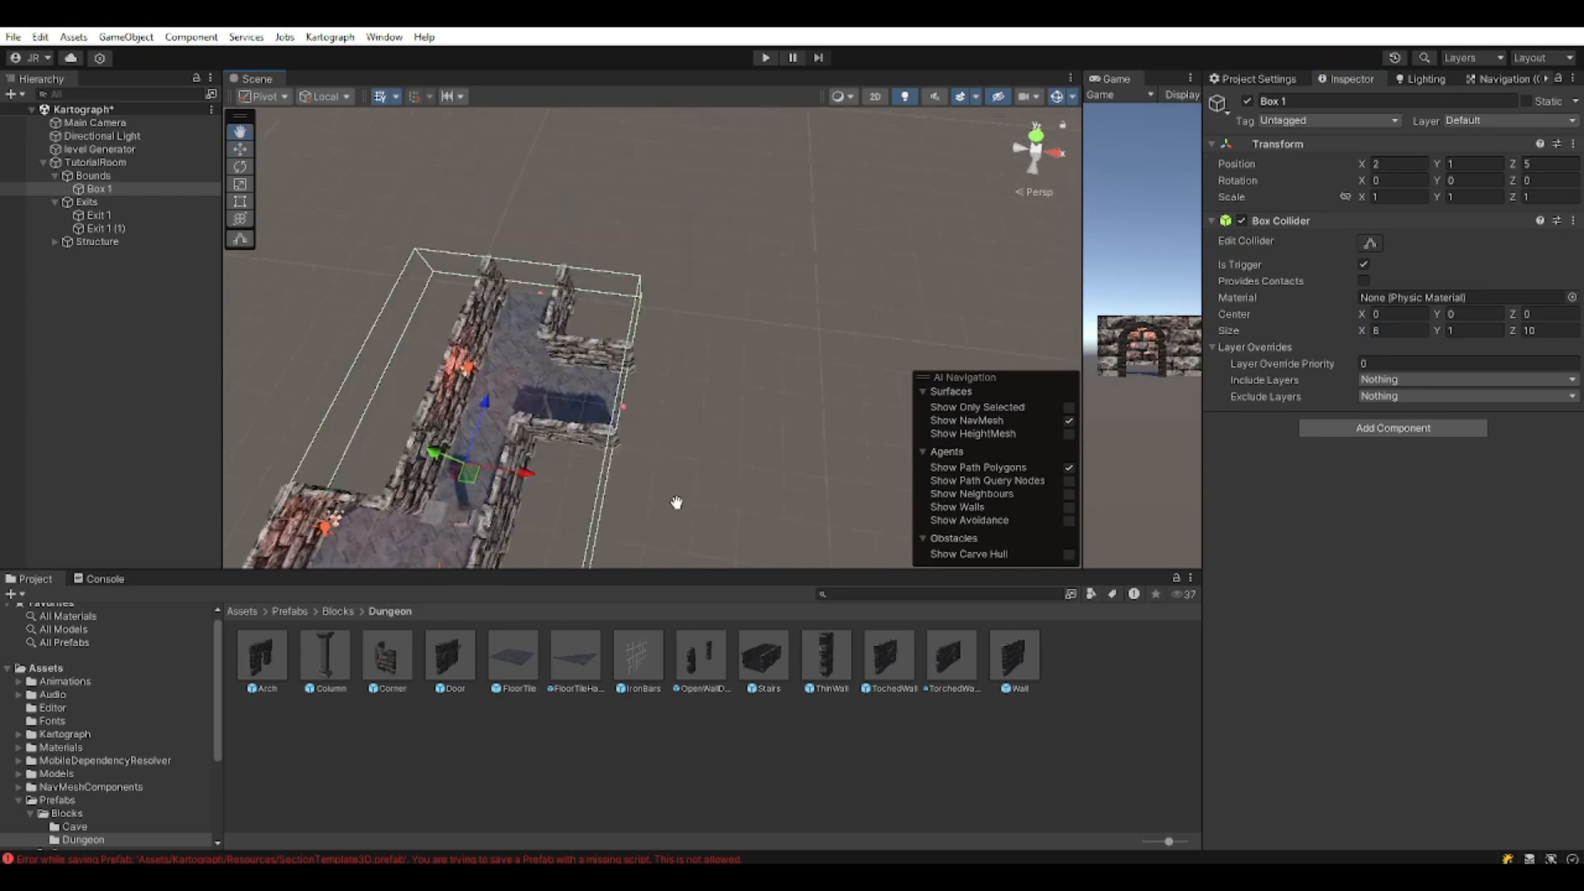
right_click_drag(672, 495, 510, 479)
middle_click_drag(602, 346, 583, 428)
right_click_drag(584, 428, 495, 404)
middle_click_drag(602, 355, 737, 429)
right_click_drag(737, 429, 651, 424)
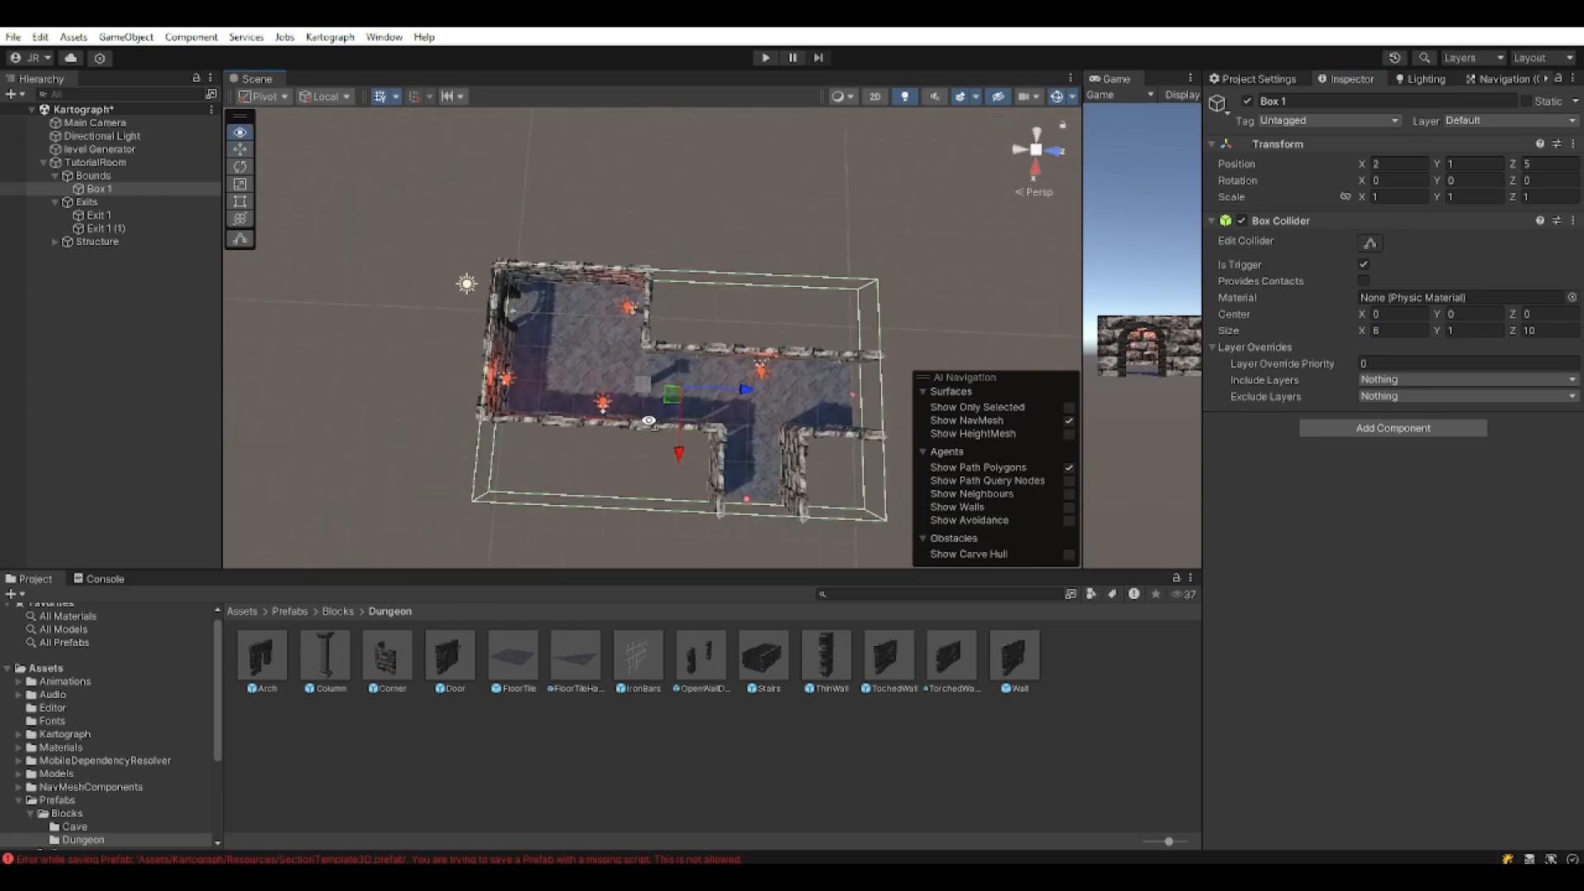
right_click_drag(724, 341, 792, 239)
middle_click_drag(759, 330, 722, 230)
right_click_drag(722, 230, 791, 248)
middle_click_drag(783, 264, 772, 351)
right_click_drag(771, 350, 827, 393)
middle_click_drag(677, 342, 789, 315)
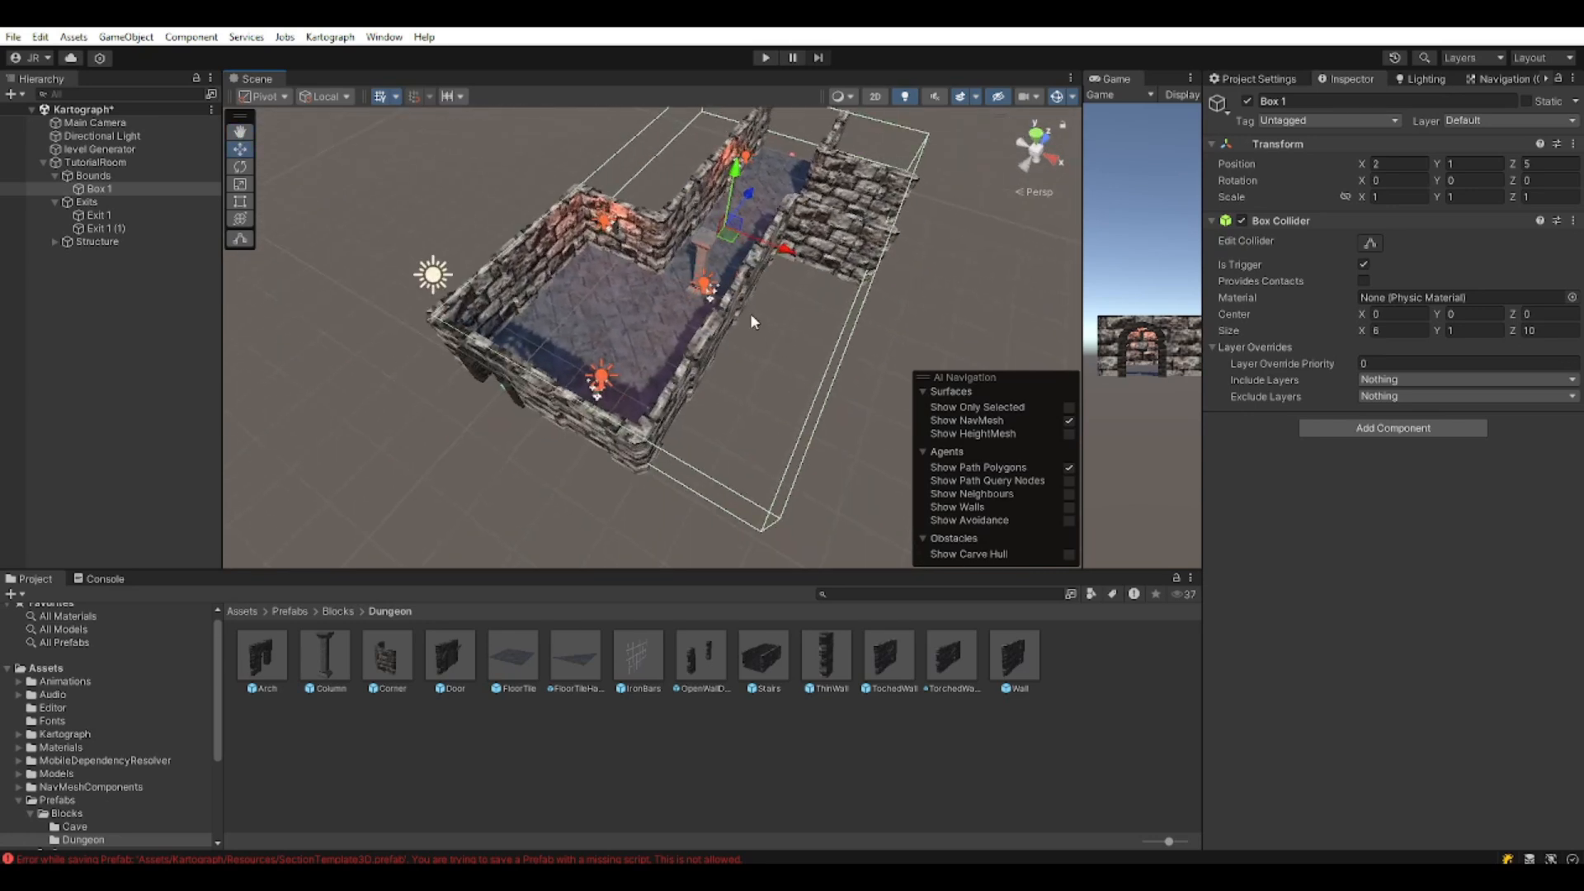
Set Box 1's collider size to 4 by 4 and move it to position 1, 1, 2.
left_click(1412, 324)
type("4")
key("Tab")
key("Tab")
type("4")
left_click_drag(713, 251, 781, 204)
Duplicate Box 1 and set the copy's collider size X to 4 and Z to 6.
key("ctrl+d")
key("f")
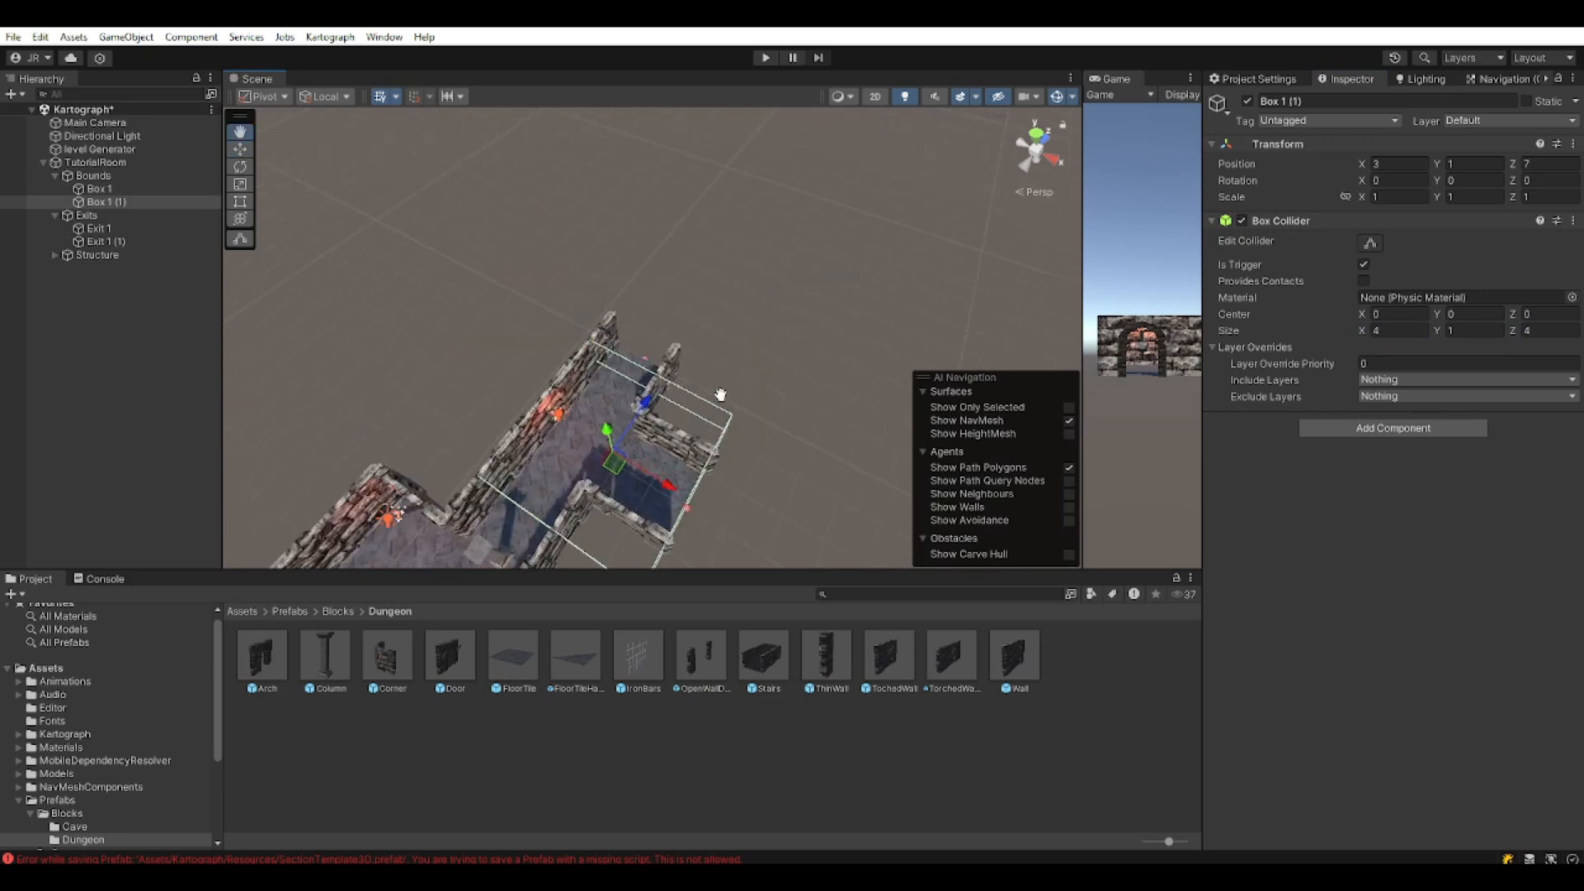
left_click_drag(687, 374, 693, 371)
left_click(1402, 330)
type("8")
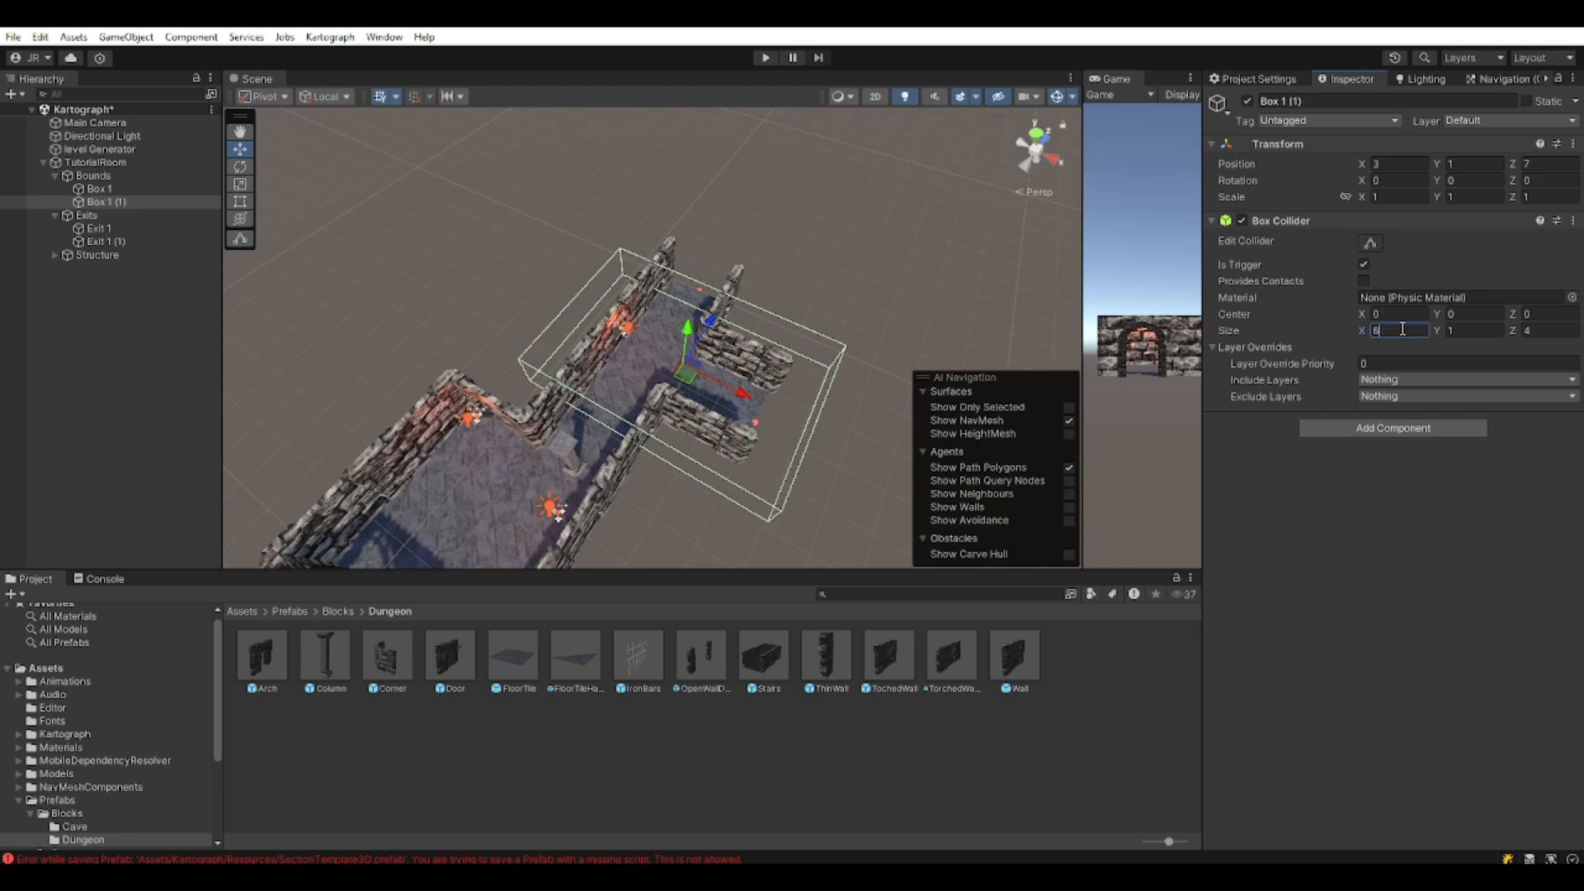
key("BackSpace")
type("4")
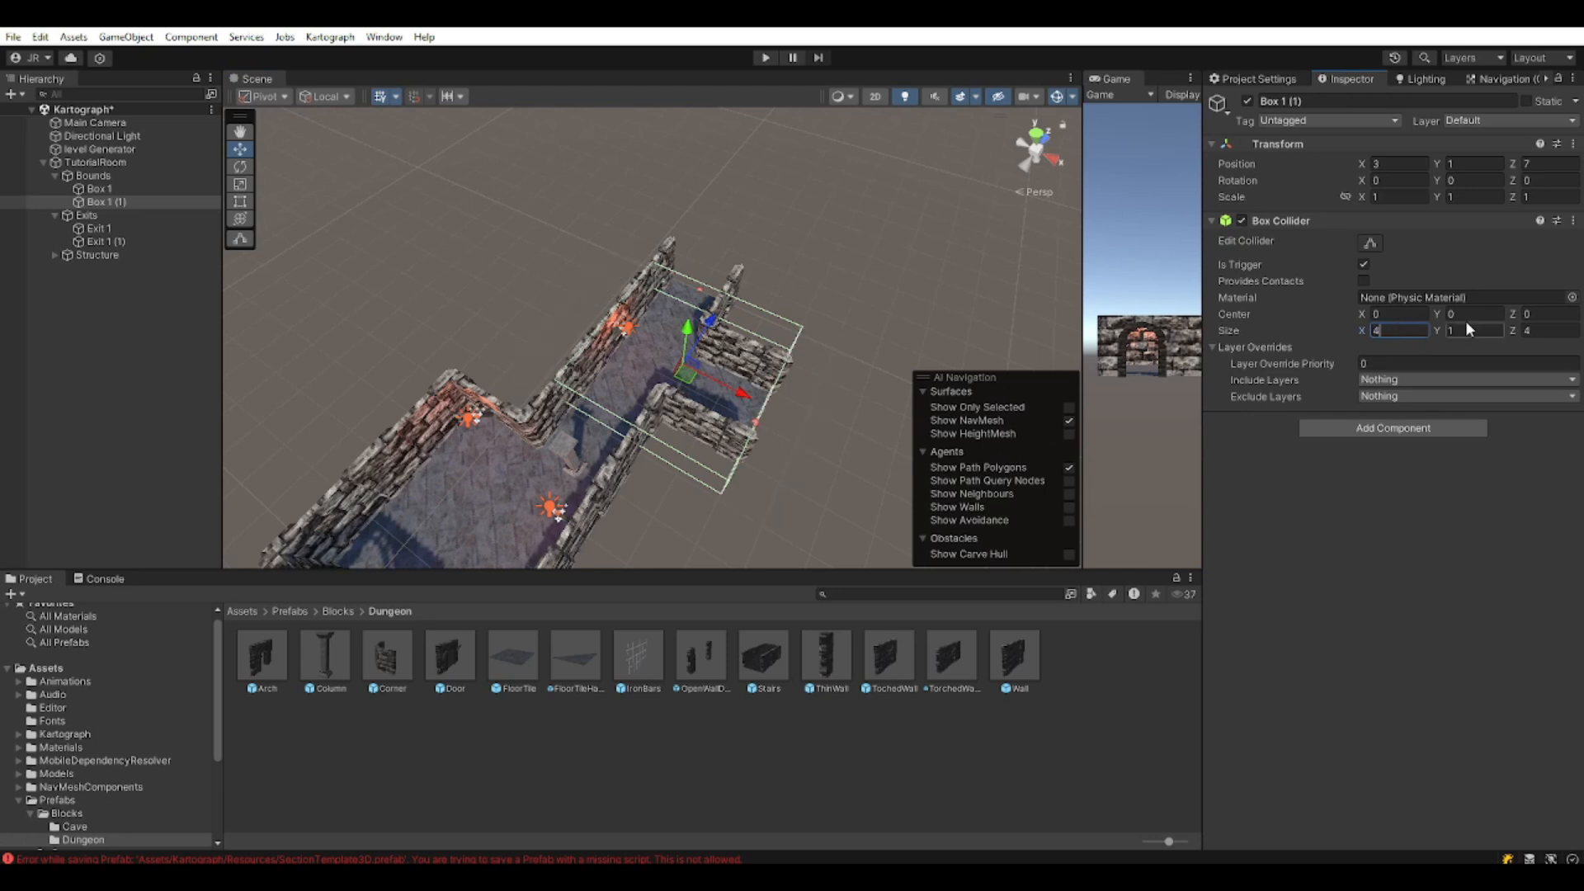
left_click(1554, 331)
type("6")
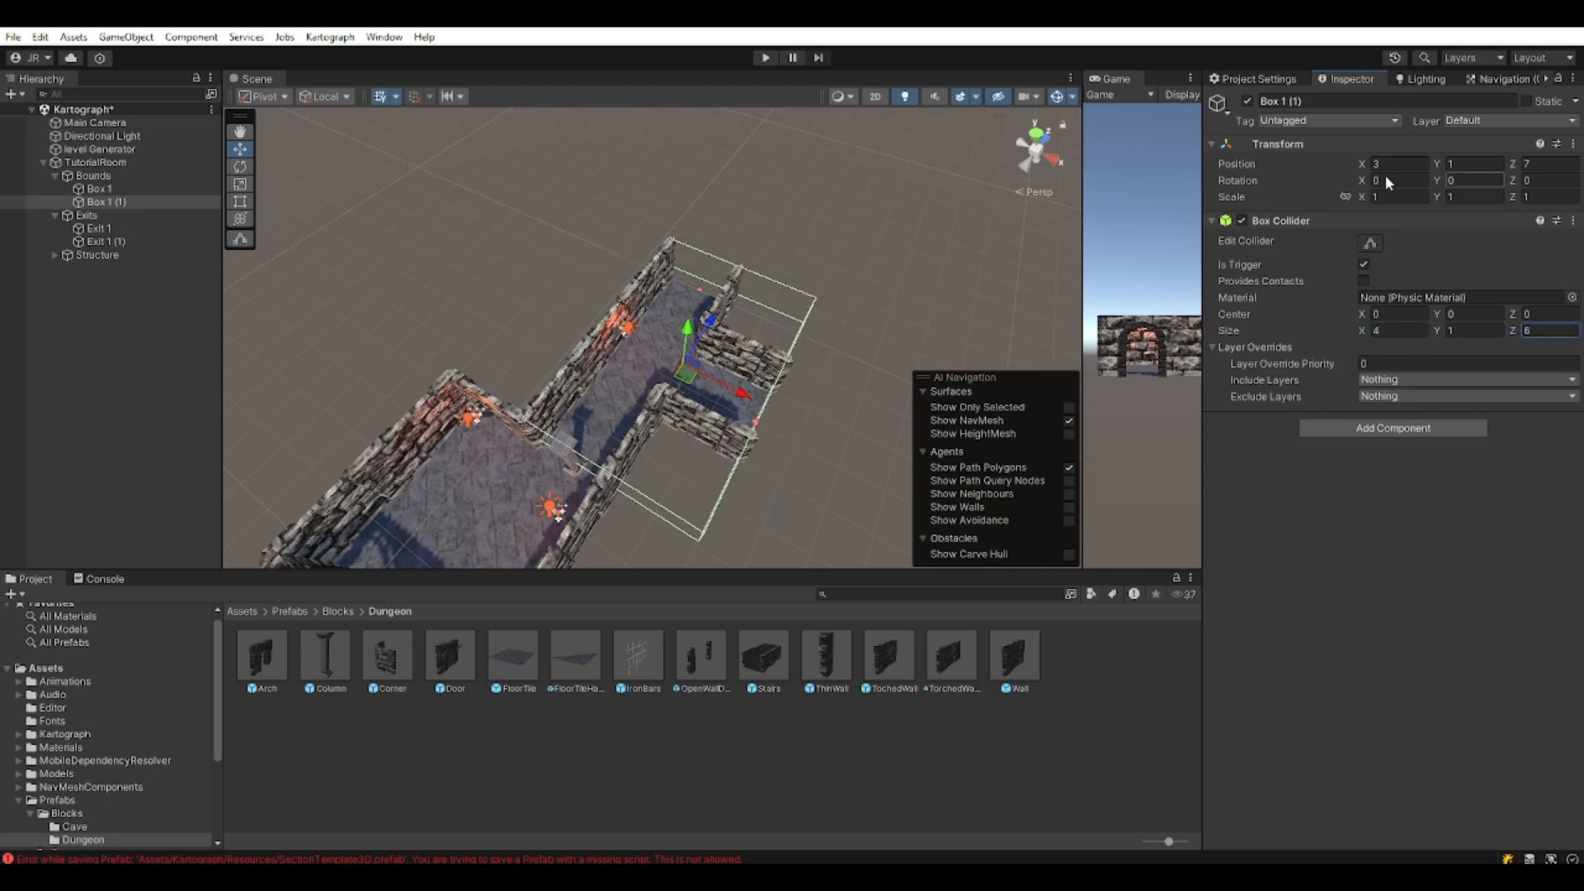
Select both bounds boxes to check they cover the L-shaped room, then deselect.
middle_click_drag(727, 339, 737, 156)
scroll(721, 305, "down", 3)
middle_click_drag(719, 303, 721, 397)
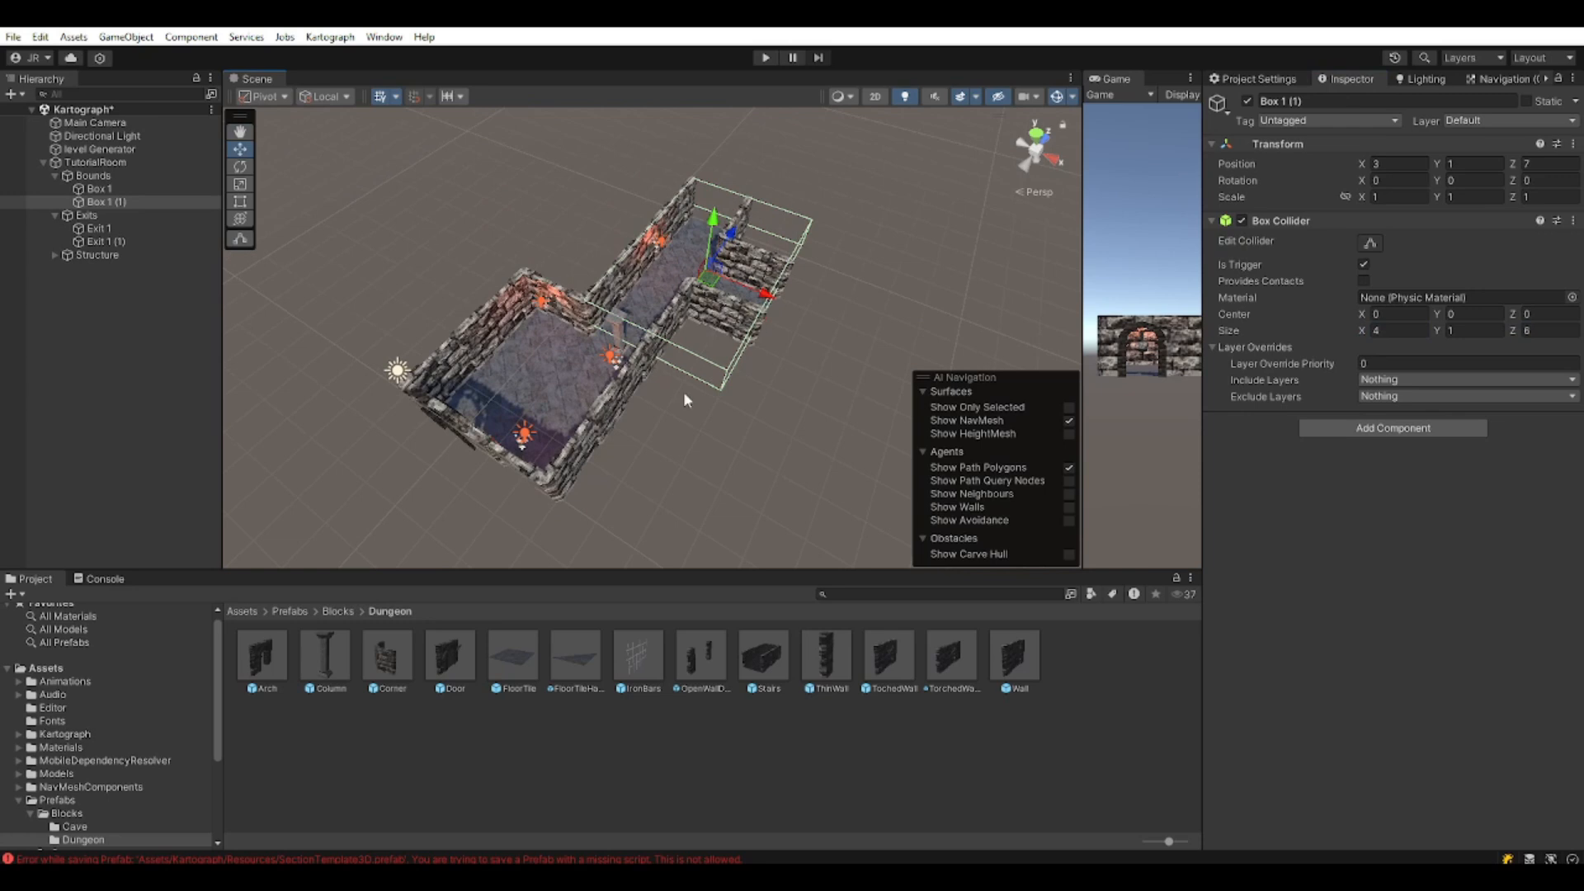
left_click(109, 190)
left_click(155, 199, "ctrl")
scroll(556, 432, "up", 3)
right_click_drag(556, 432, 469, 485)
middle_click_drag(469, 485, 567, 528)
scroll(611, 320, "down", 5)
scroll(567, 495, "down", 3)
middle_click_drag(567, 462, 548, 528)
left_click(23, 383)
Collapse TutorialRoom and show the Prefabs/Sections folder in the Project panel.
left_click(43, 162)
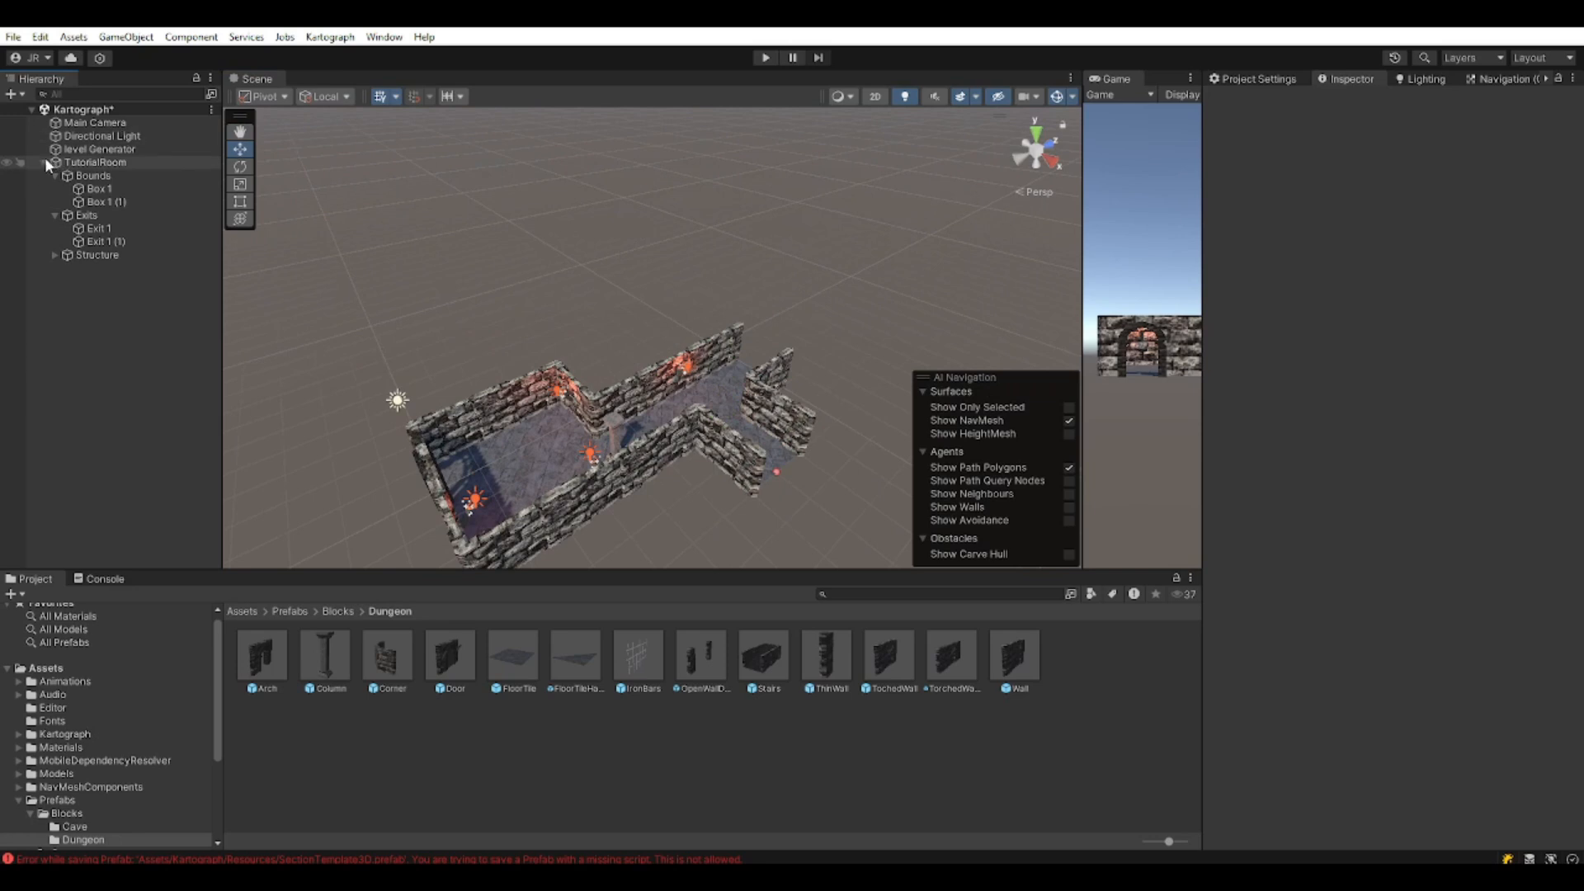
scroll(93, 796, "down", 3)
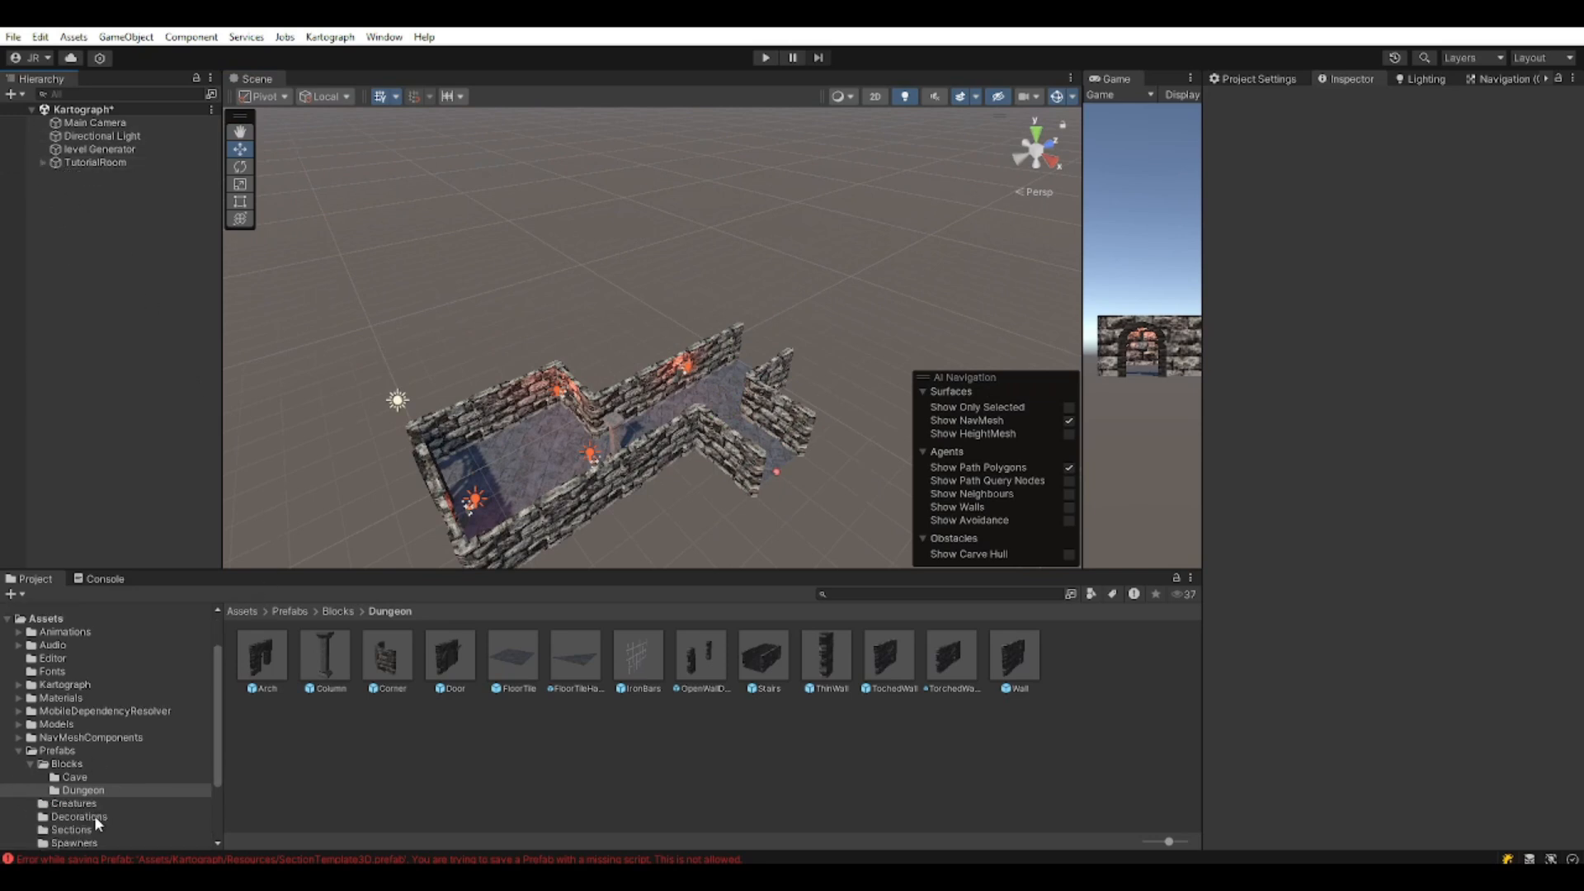
scroll(103, 779, "down", 5)
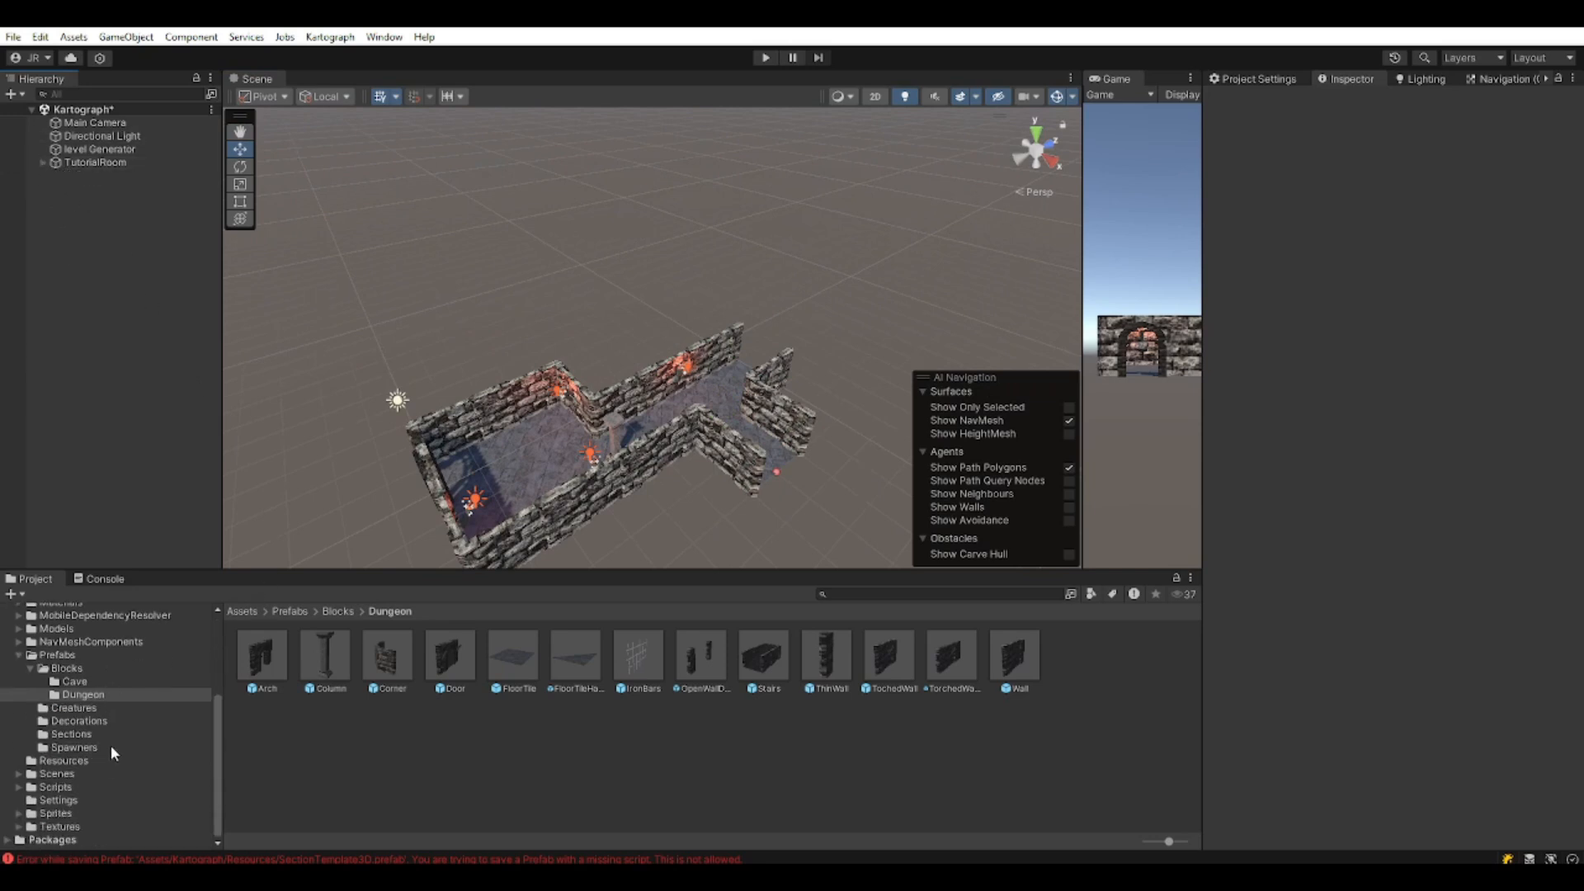
left_click(73, 734)
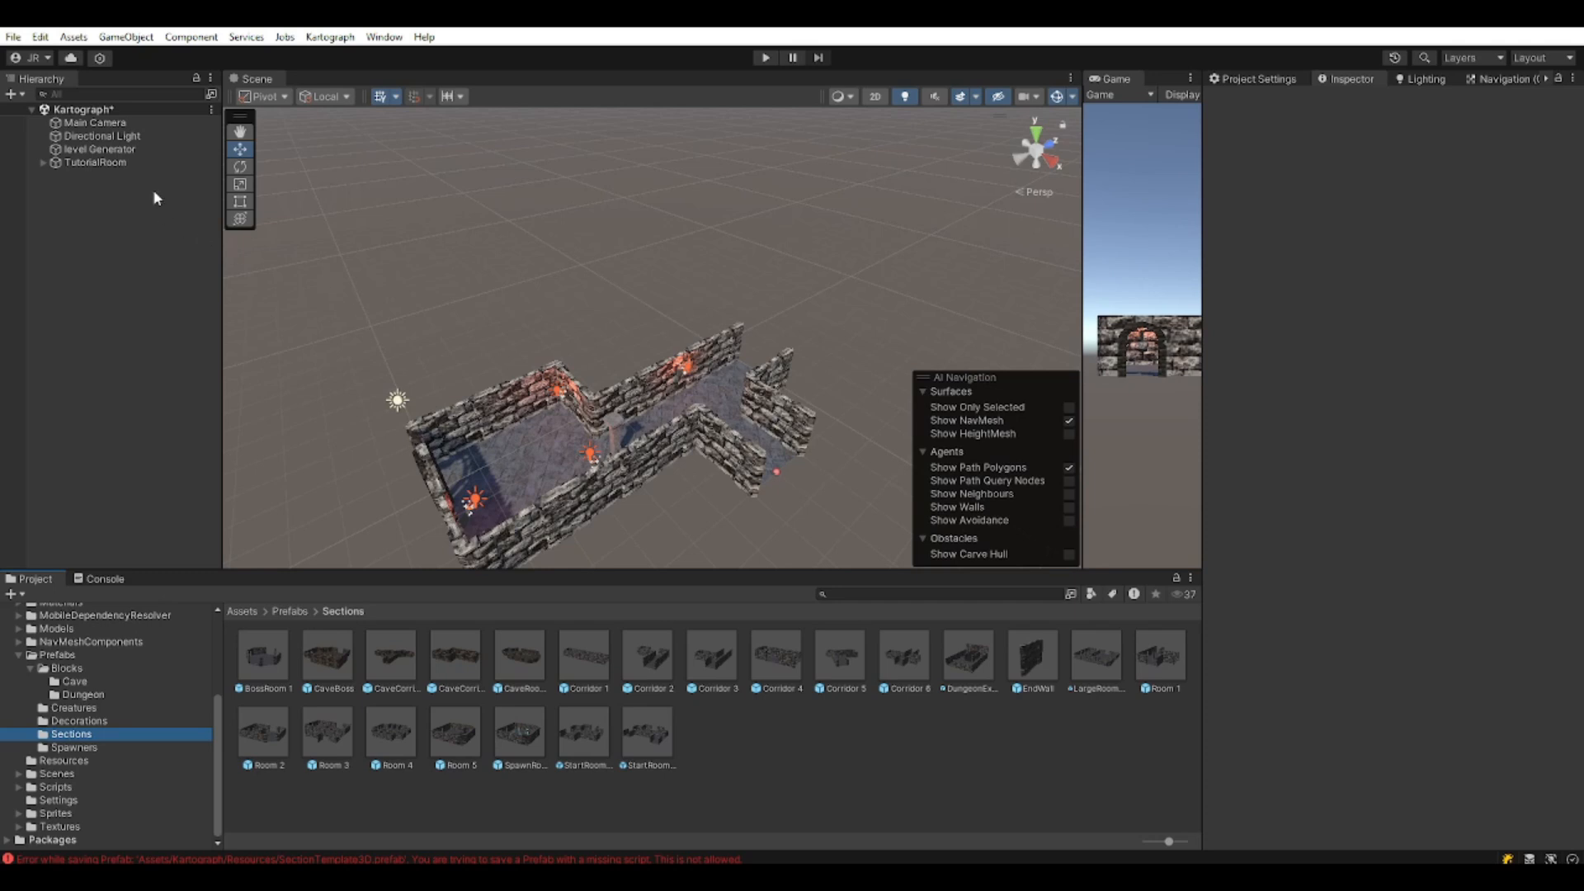
Turn TutorialRoom into a prefab in Sections and delete it from the scene.
middle_click_drag(602, 486, 590, 277)
right_click_drag(590, 276, 622, 314)
middle_click_drag(622, 314, 667, 412)
right_click_drag(666, 412, 590, 438)
key("d")
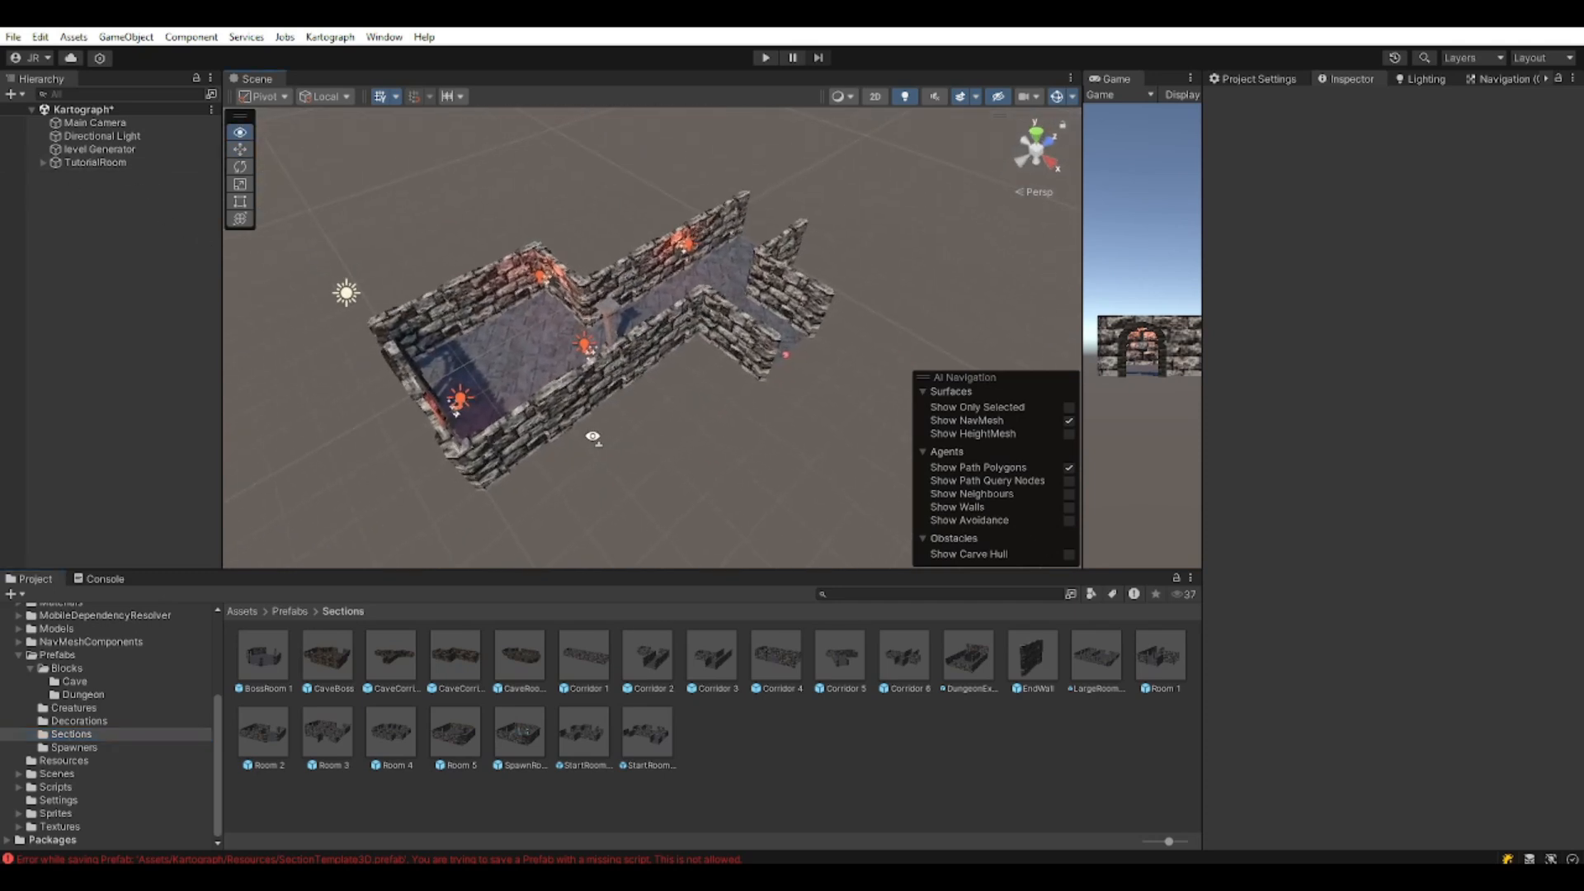
left_click_drag(112, 163, 736, 739)
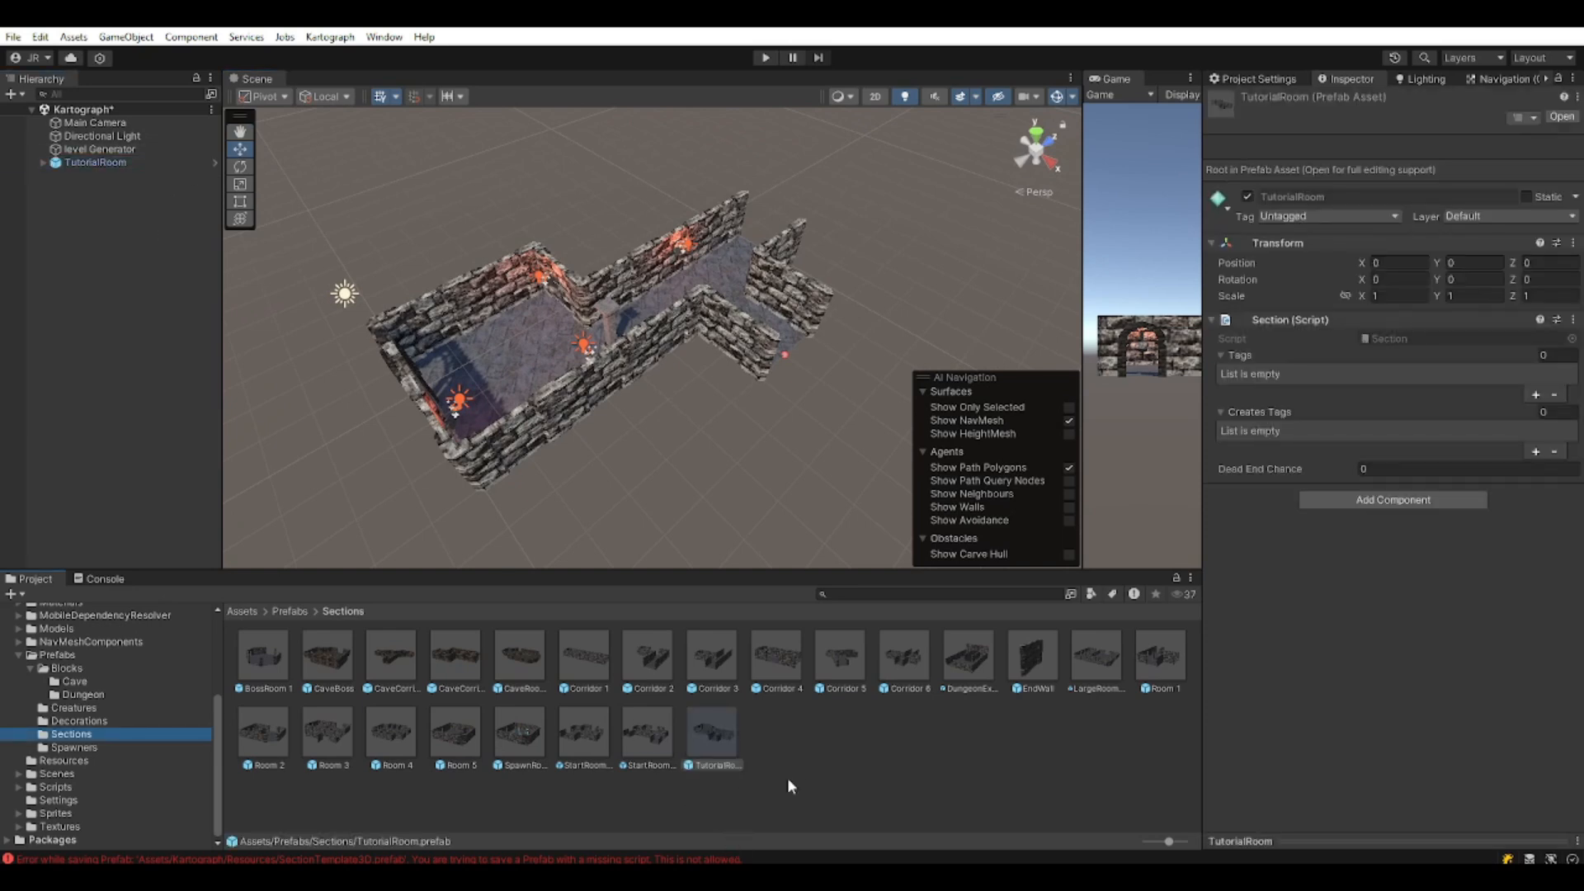
left_click(121, 164)
key("Delete")
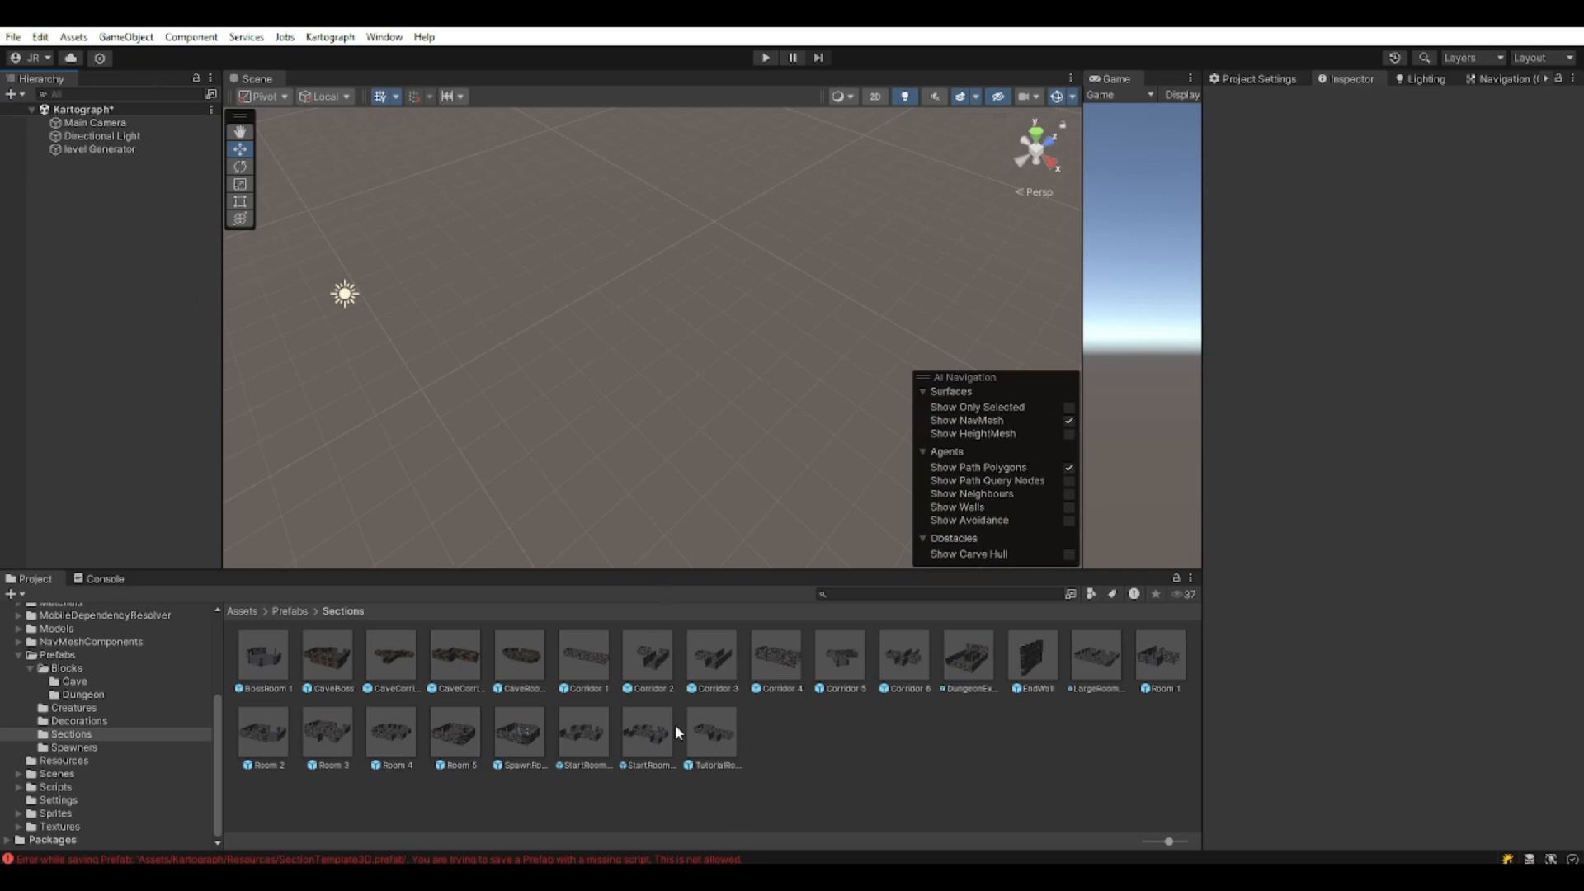
Open the Corridor 1 prefab and view the whole corridor from a lower angle.
double_click(578, 647)
scroll(543, 294, "down", 5)
mouse_move(566, 330)
middle_mouse_down()
mouse_move(608, 237)
mouse_move(585, 312)
middle_mouse_up()
scroll(586, 317, "up", 3)
middle_click_drag(508, 367, 611, 368)
right_click_drag(611, 368, 685, 405)
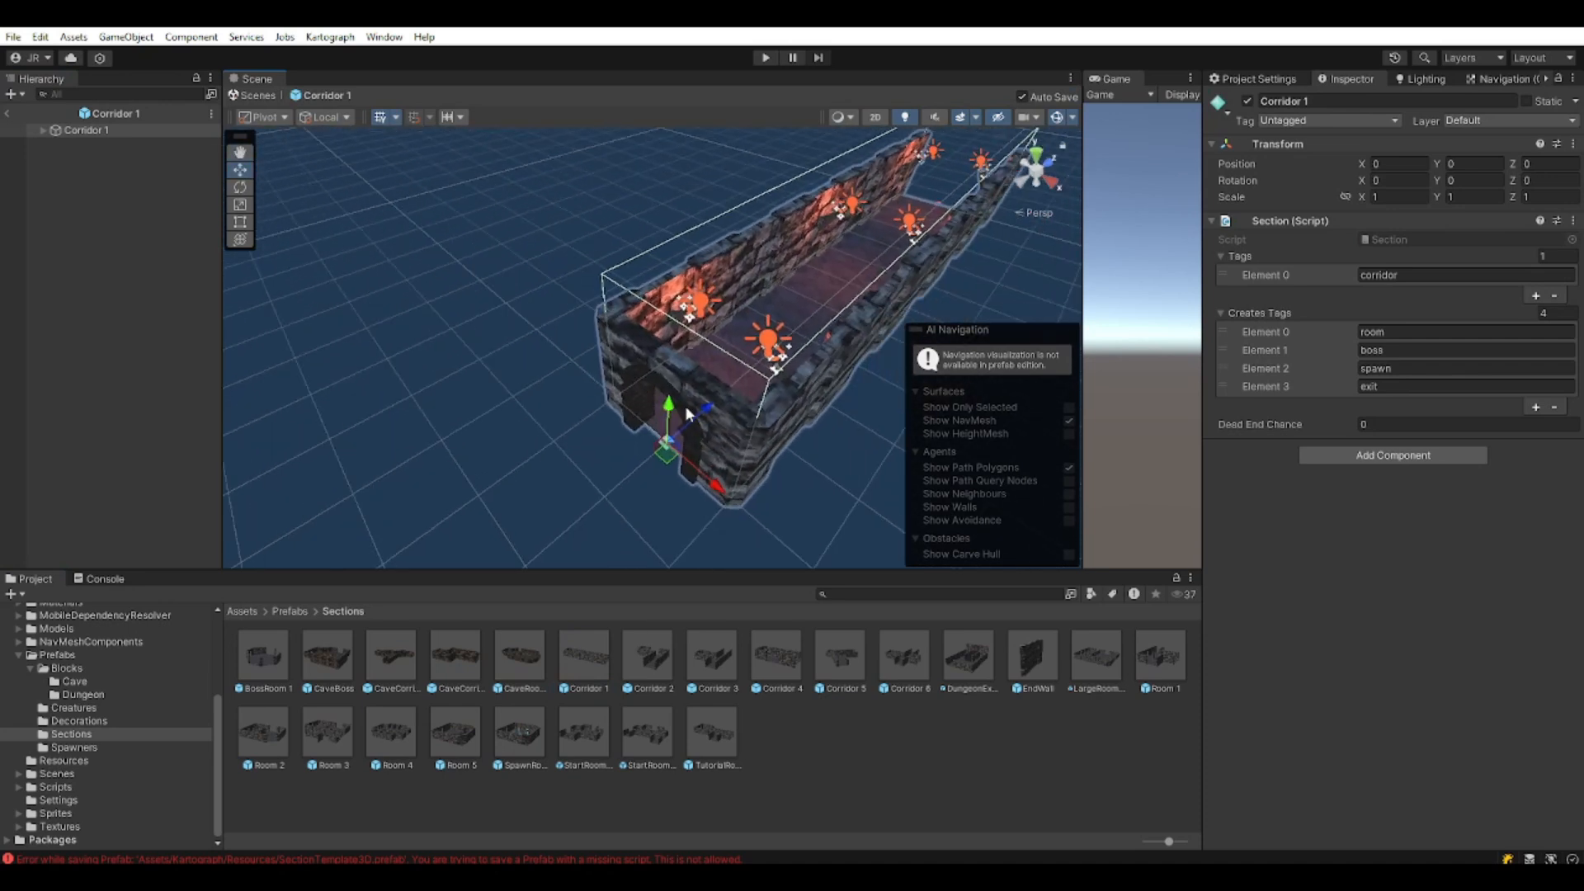
middle_click_drag(685, 404, 693, 466)
right_click_drag(664, 424, 686, 424)
middle_click_drag(686, 424, 838, 252)
right_click_drag(839, 253, 829, 336)
middle_click_drag(828, 335, 742, 396)
right_click_drag(743, 396, 718, 388)
middle_click_drag(718, 388, 693, 355)
right_click_drag(693, 355, 713, 316)
middle_click_drag(713, 317, 791, 268)
Check the Corridor 3 prefab, then open the TutorialRoom prefab.
double_click(718, 651)
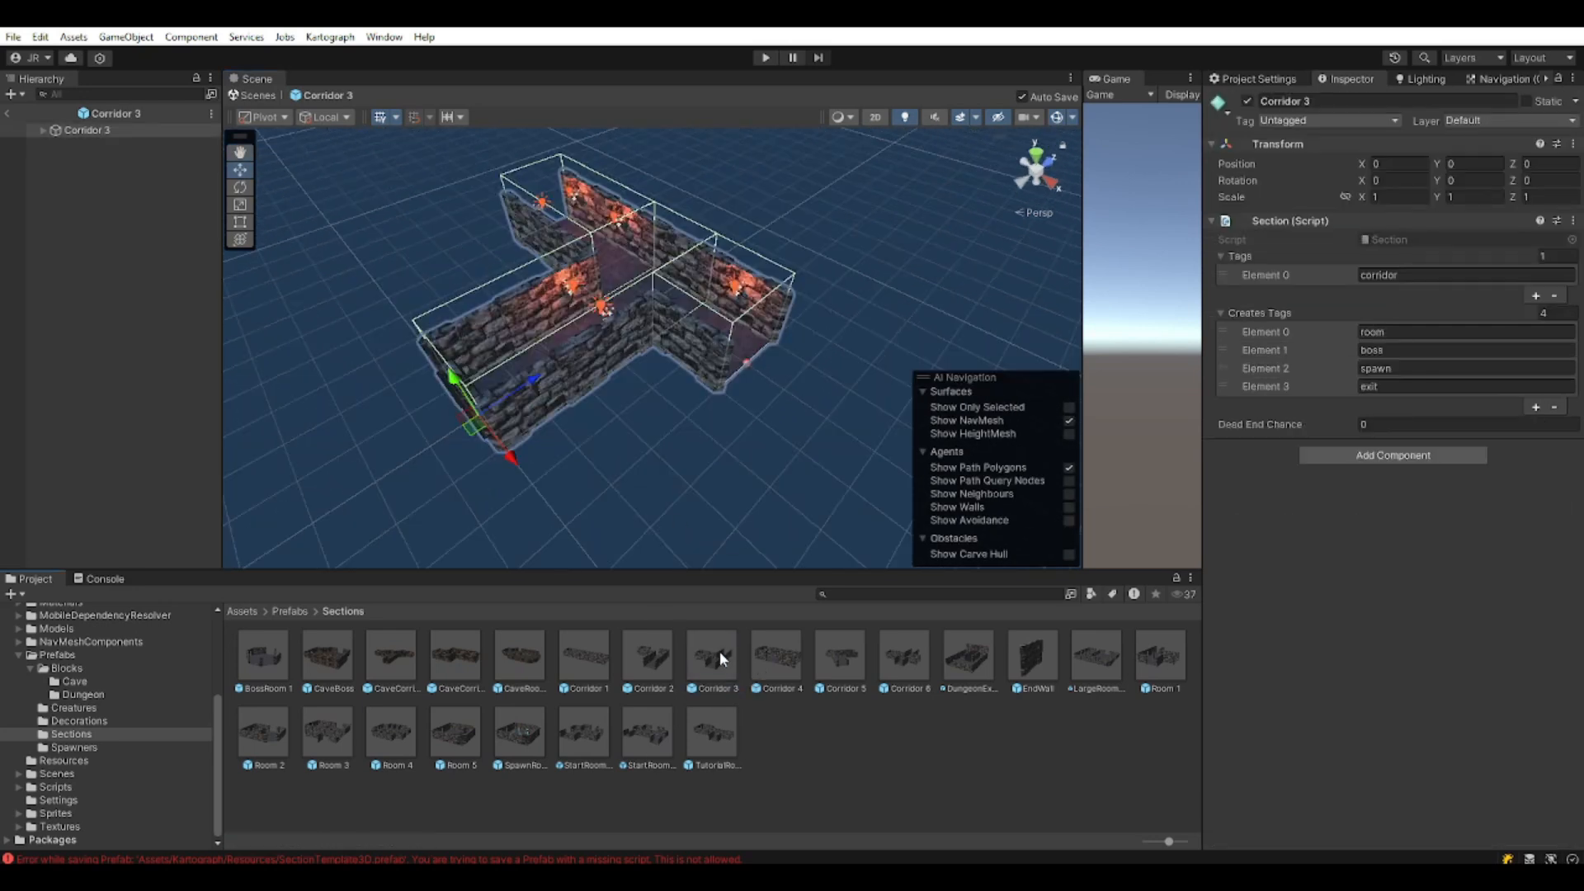
double_click(723, 728)
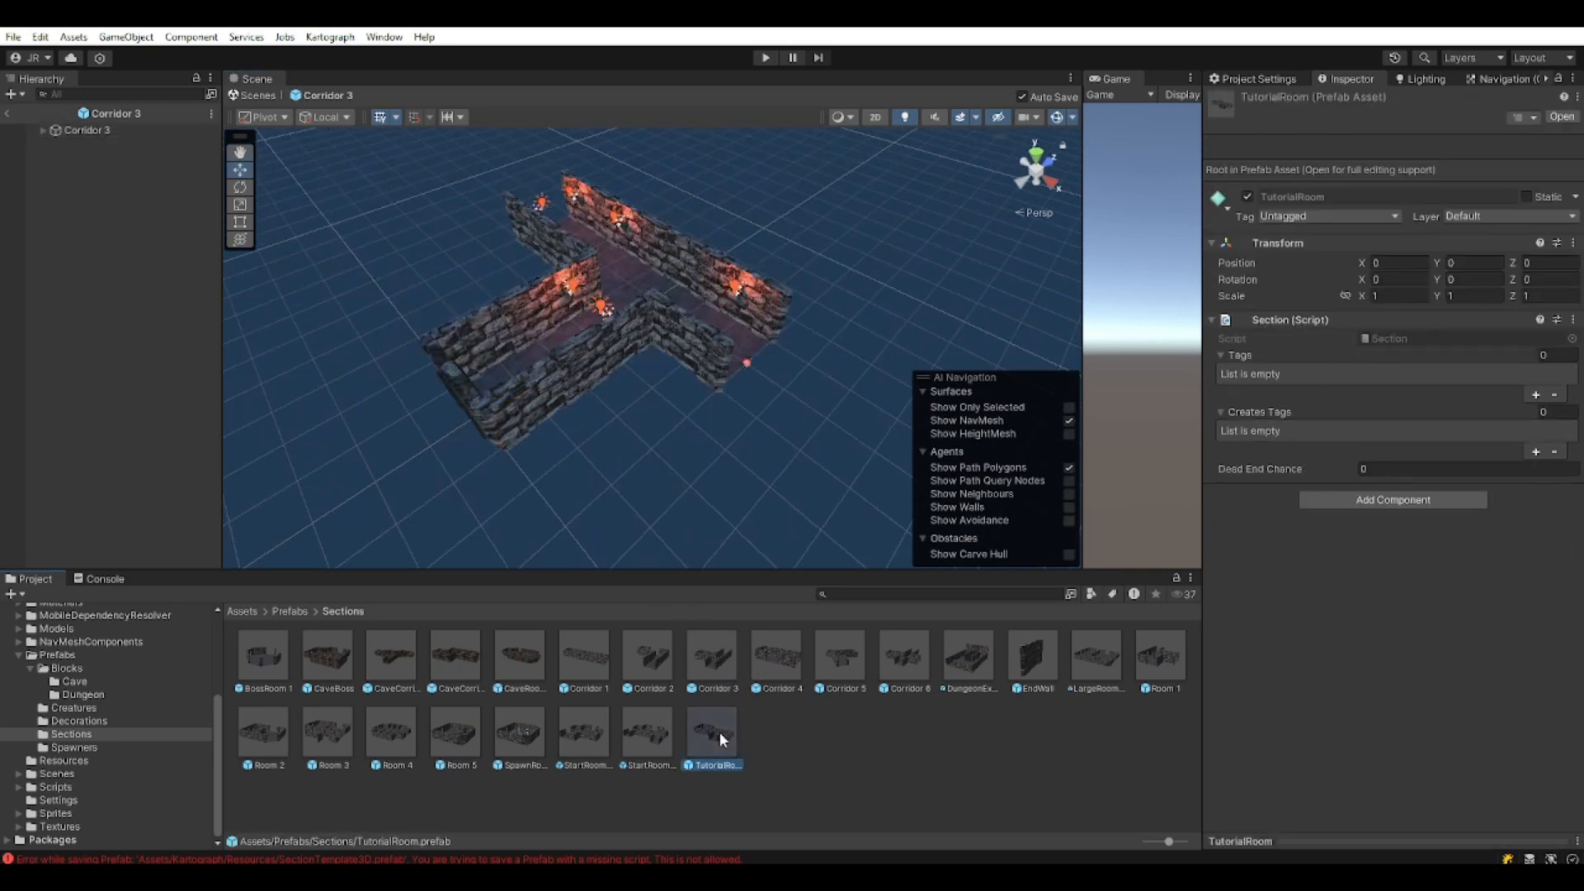
middle_click_drag(635, 359, 643, 341)
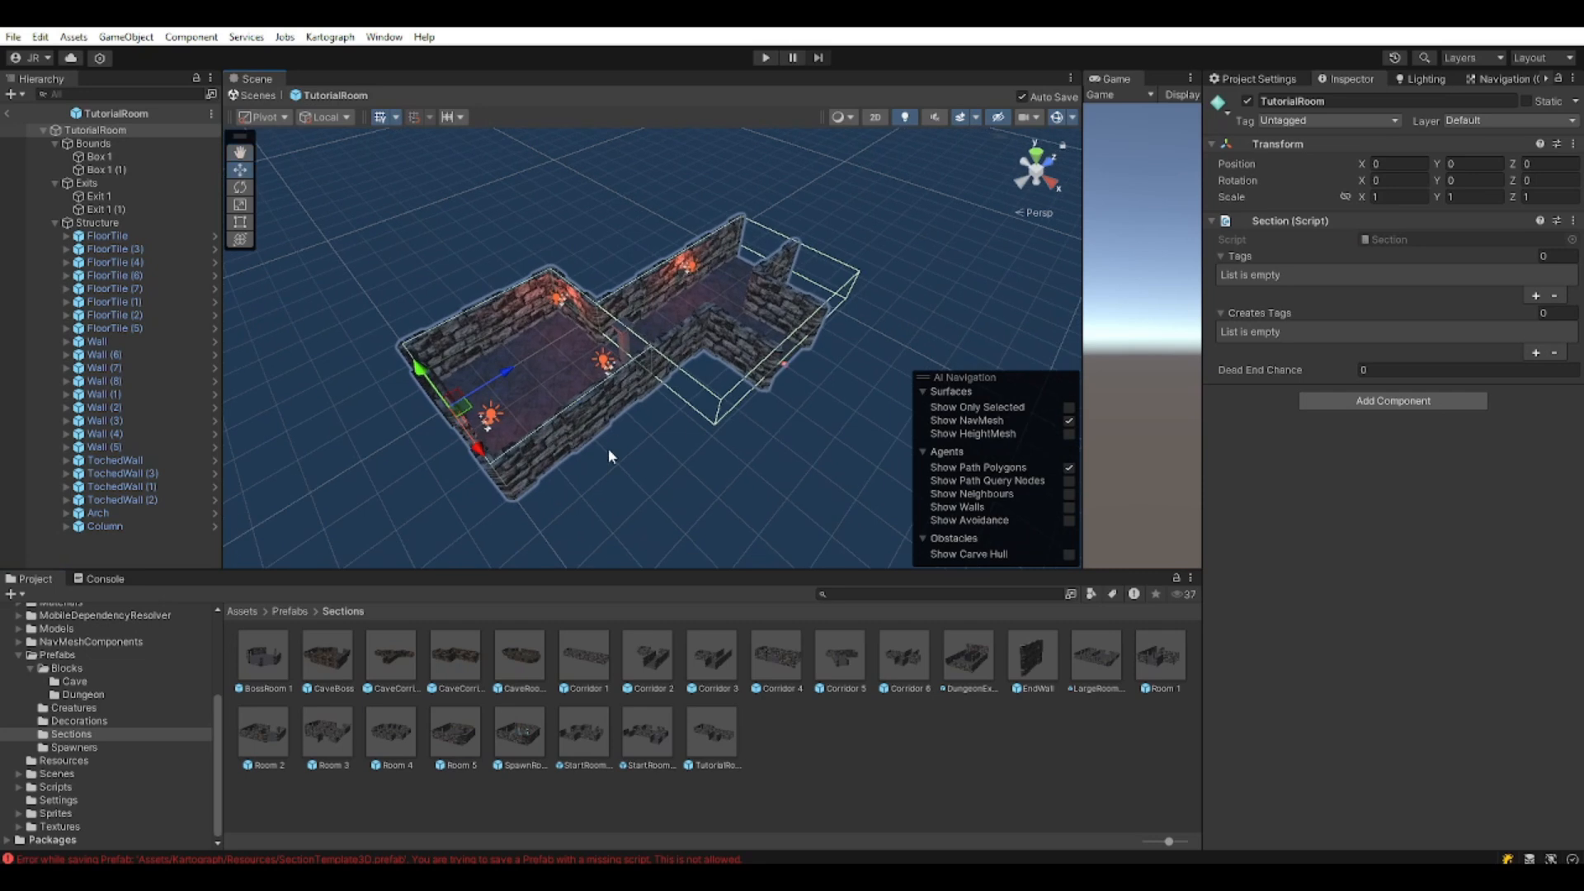
Review the level Generator settings in the Kartograph scene, then reopen TutorialRoom.
left_click(6, 113)
left_click(99, 149)
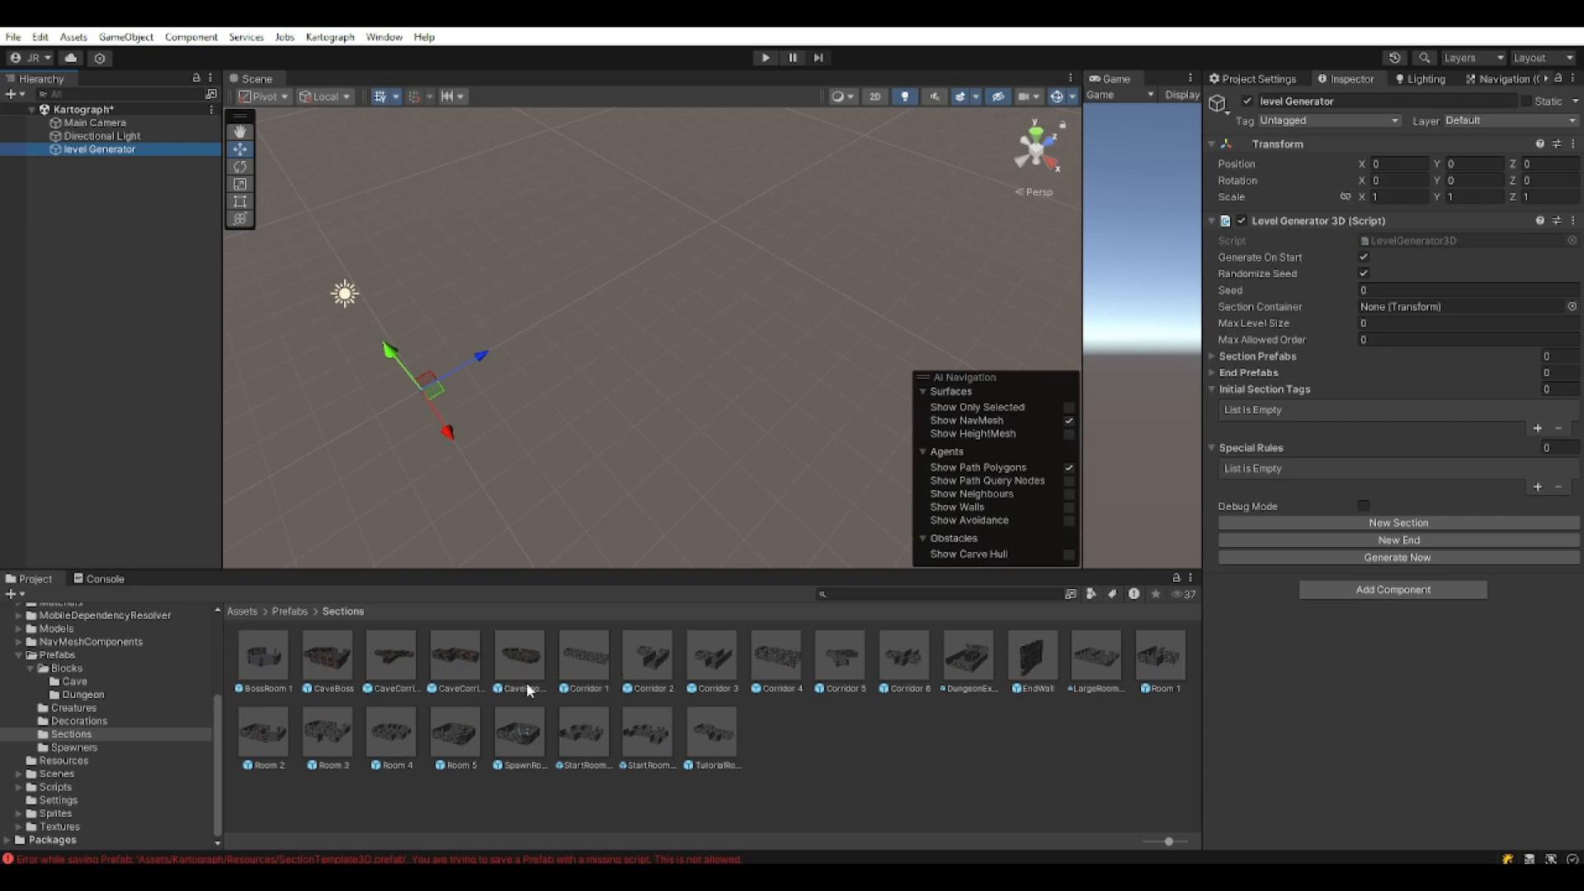
double_click(715, 727)
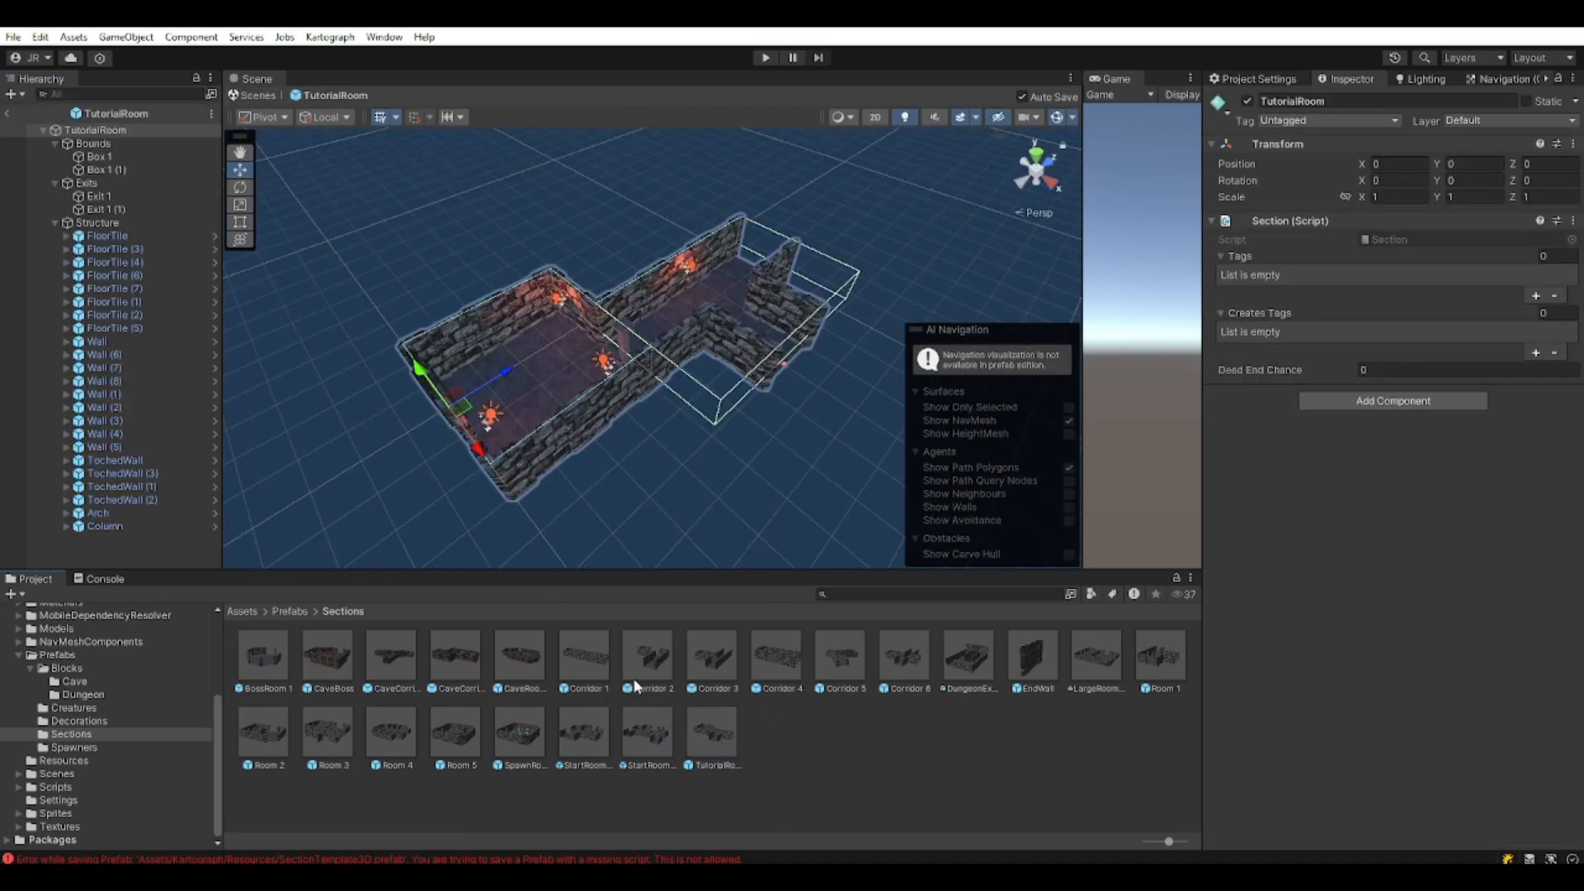
Give TutorialRoom's Section the tag 'room' and the created tag 'corridors'.
left_click(1536, 296)
left_click(1386, 275)
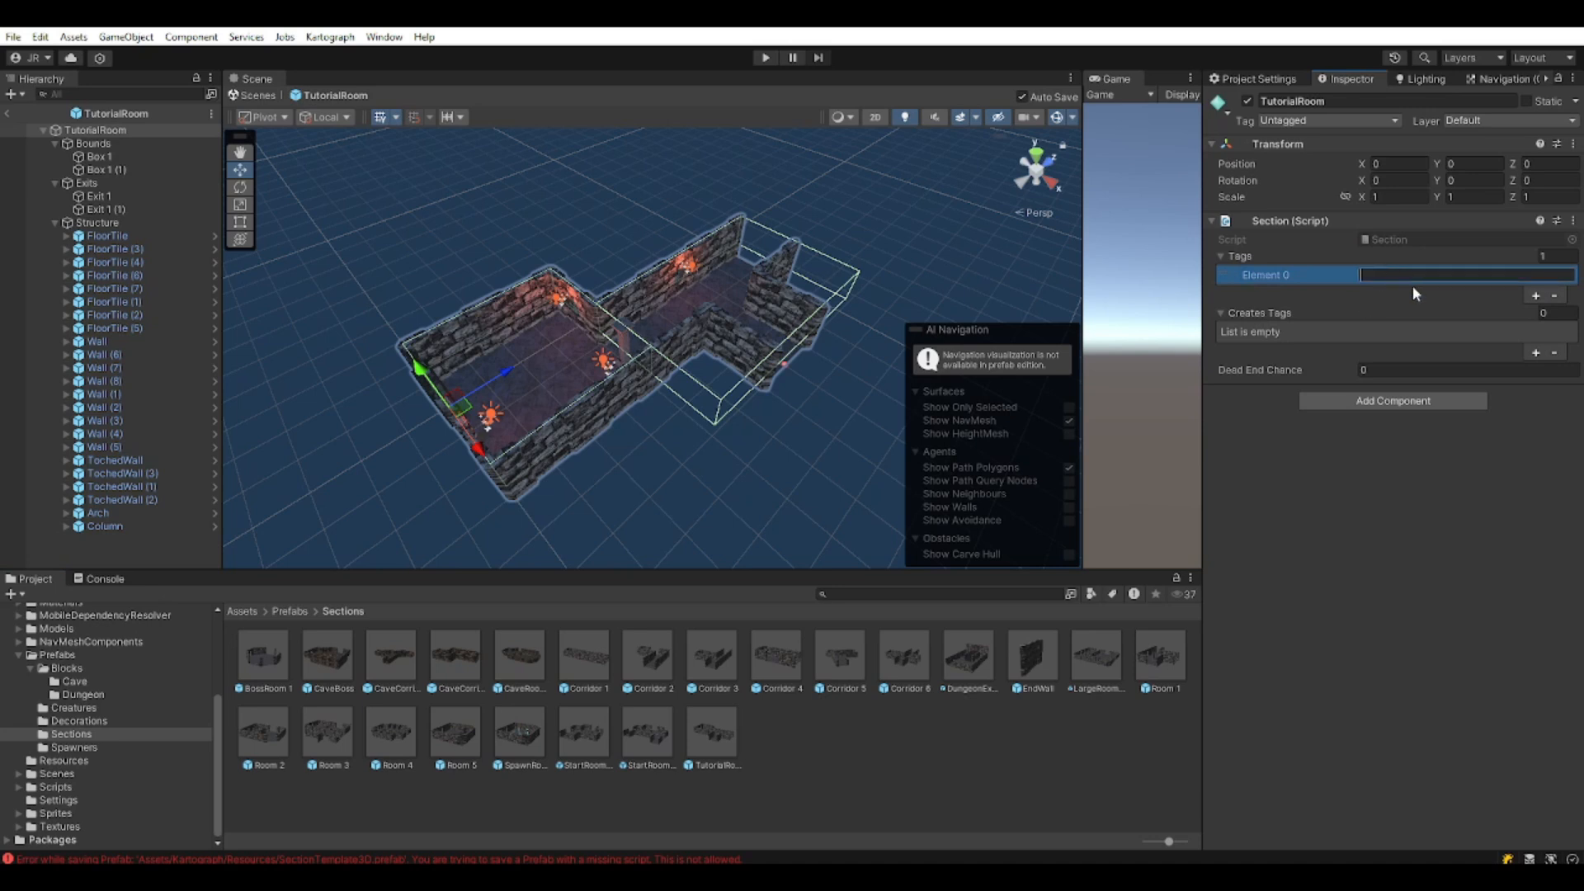
type("room")
left_click(1536, 353)
left_click(1390, 331)
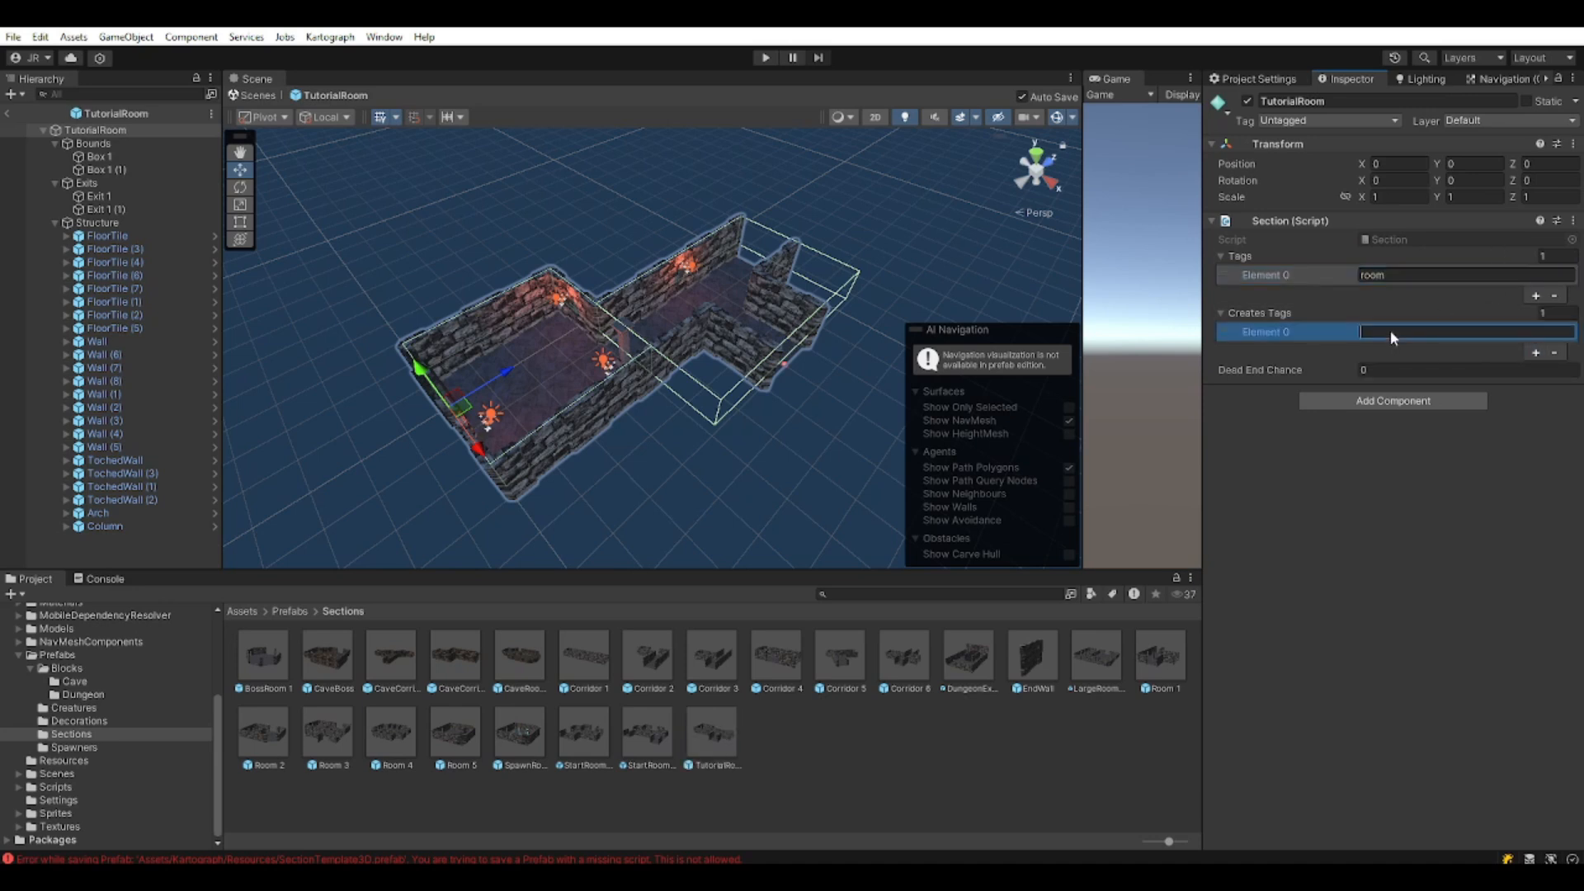
type("corridors")
left_click(1369, 508)
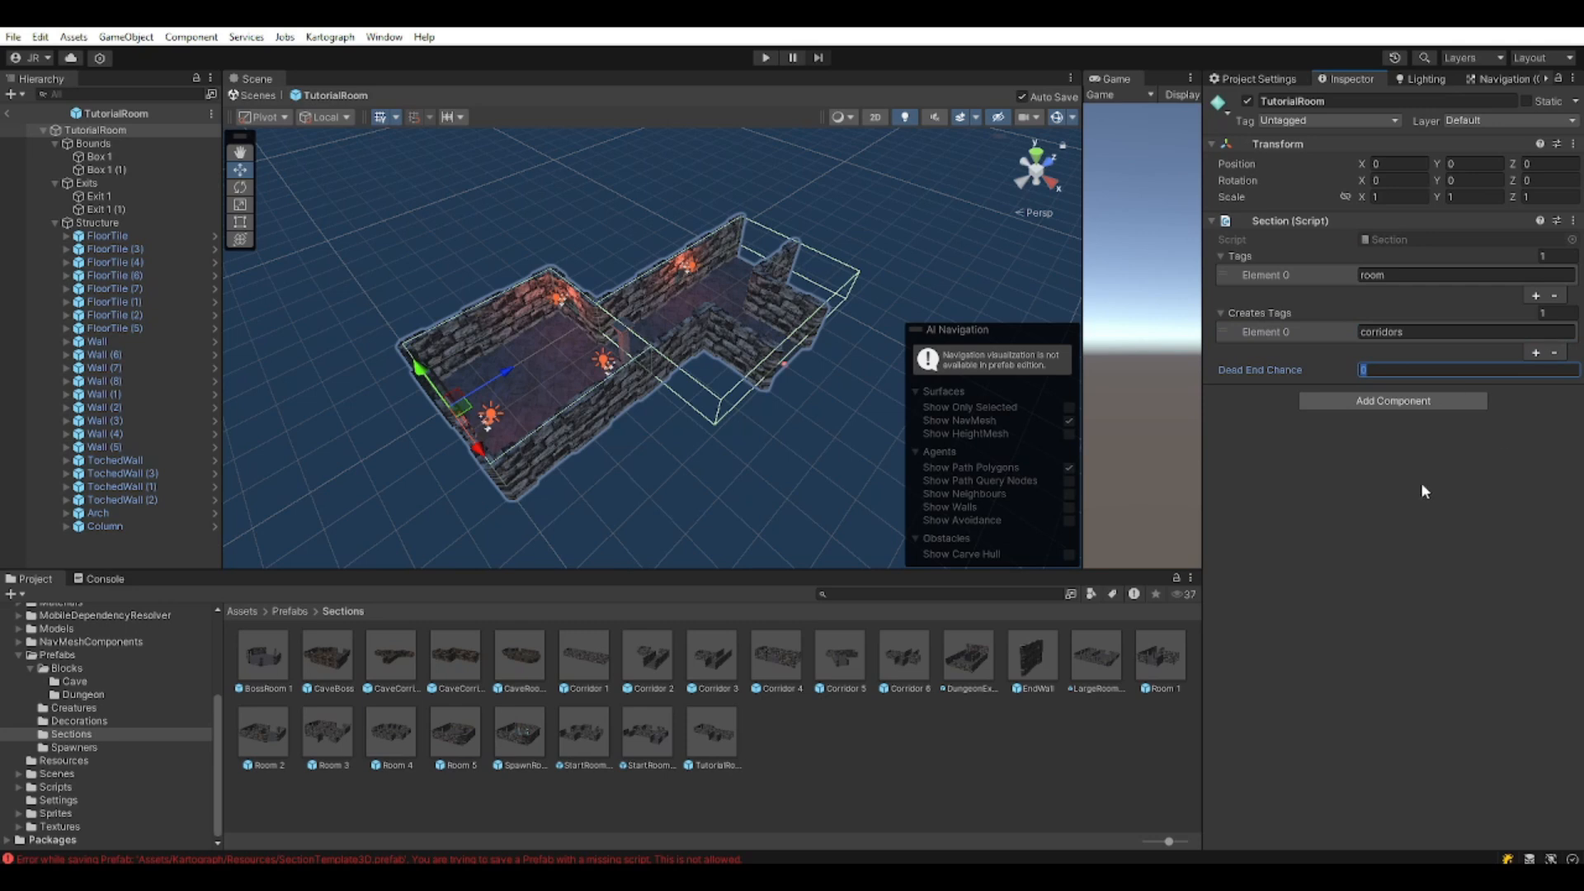
middle_click_drag(771, 350, 763, 378)
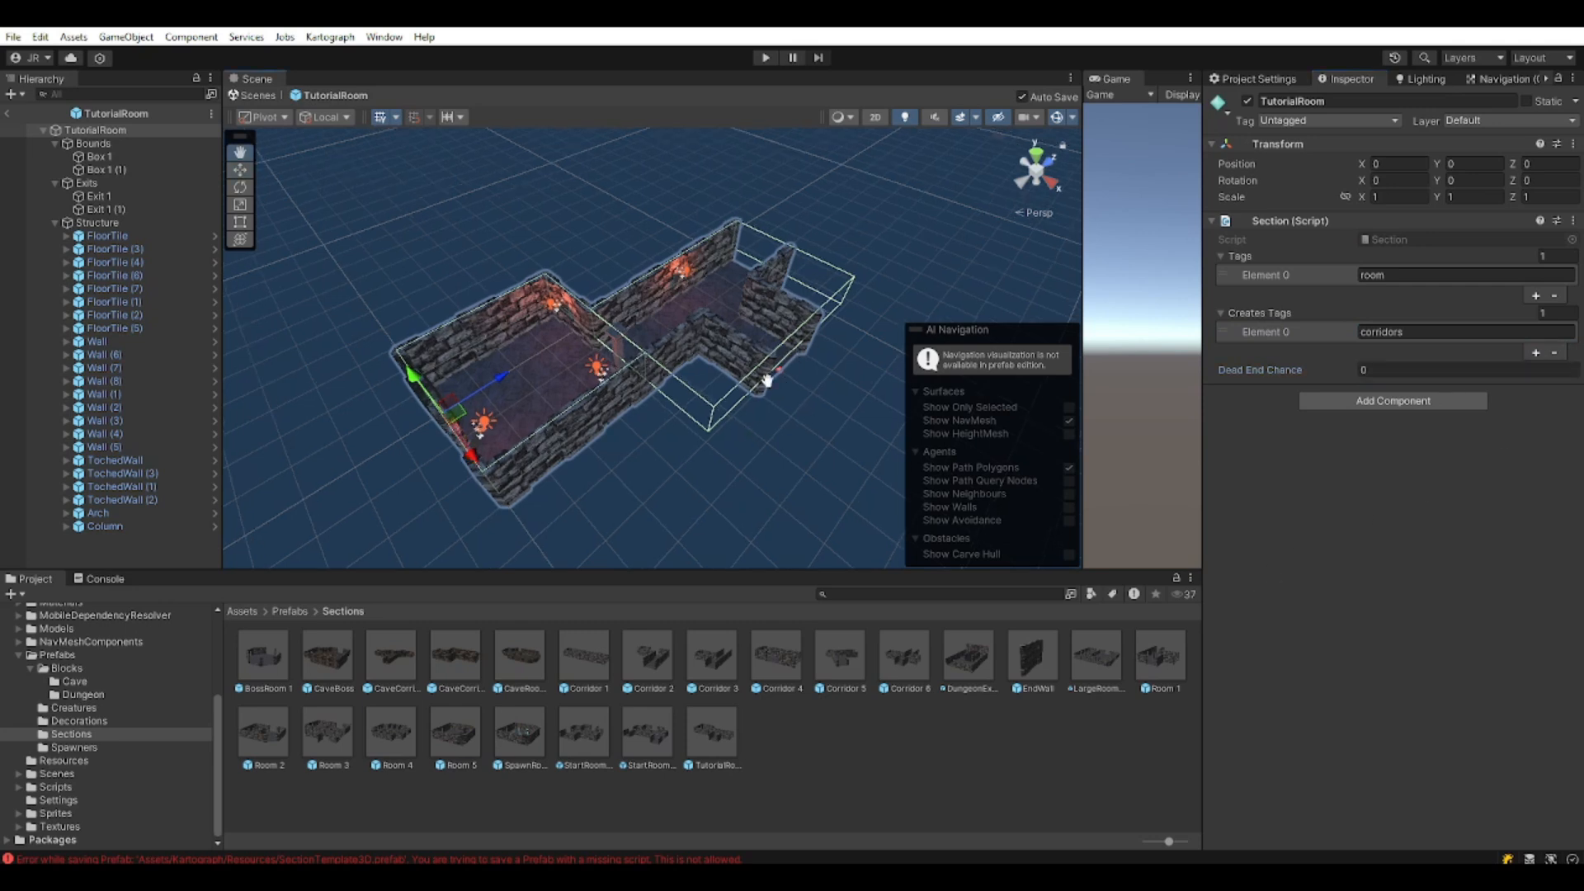
scroll(748, 333, "up", 2)
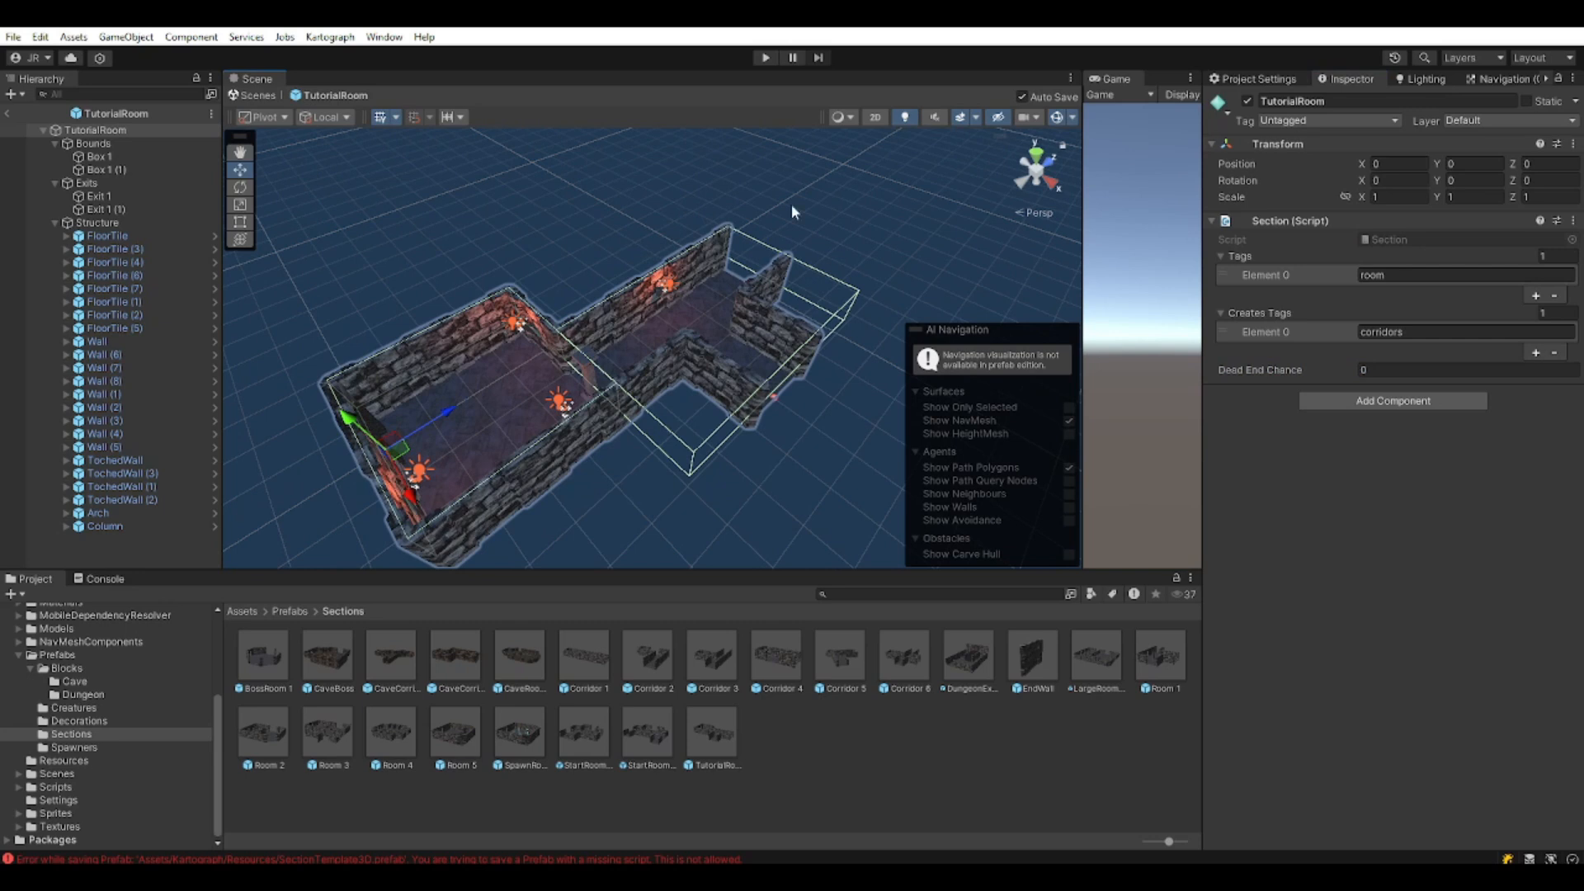
middle_click_drag(742, 466, 718, 449)
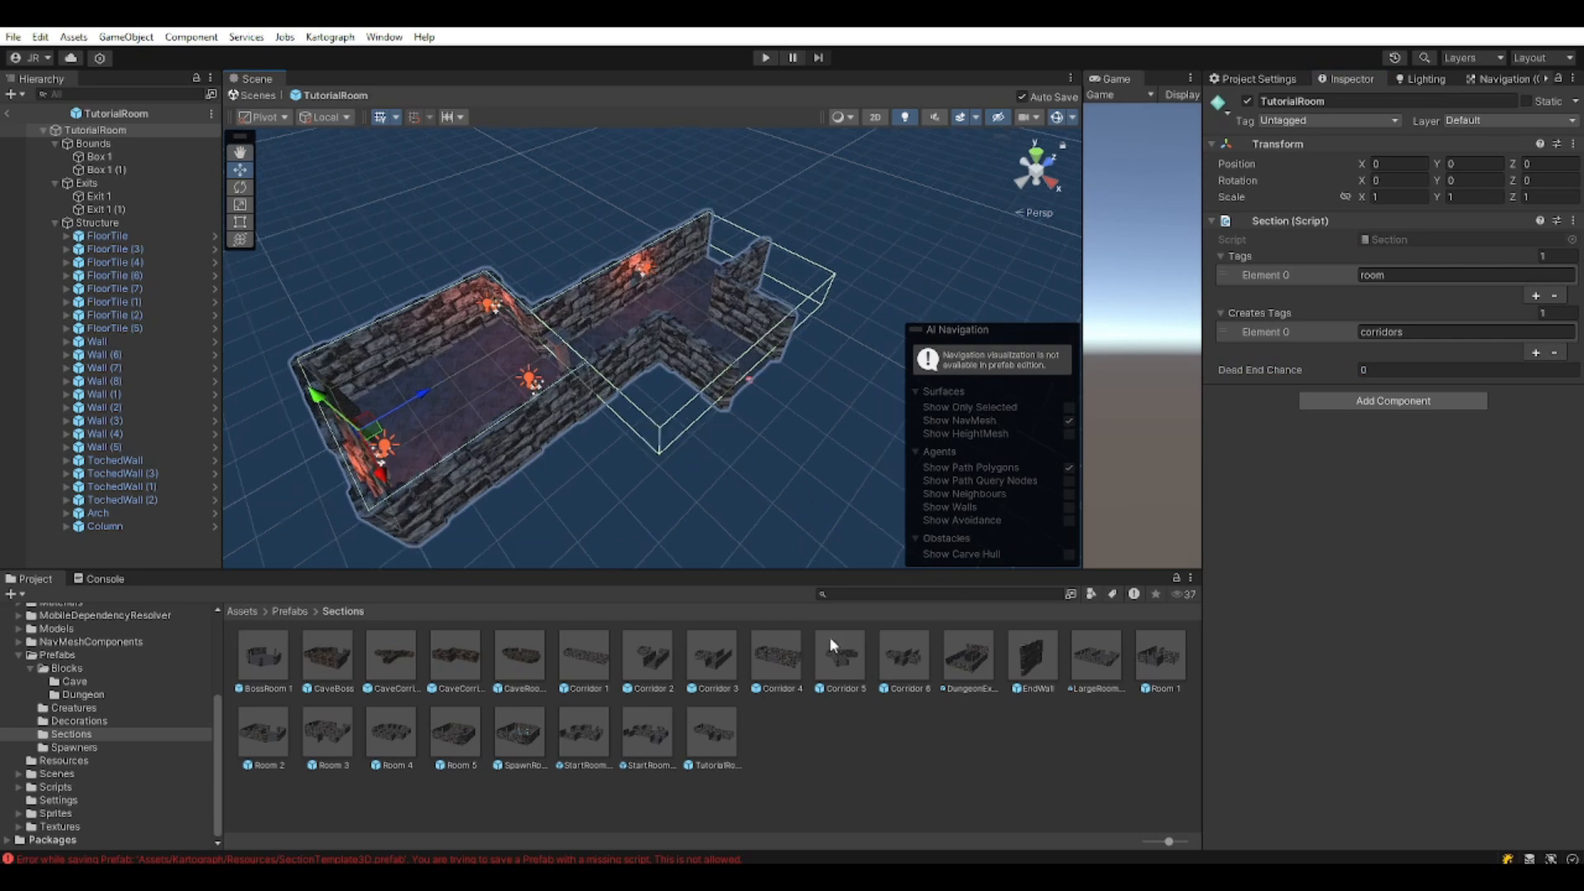
left_click(1038, 759)
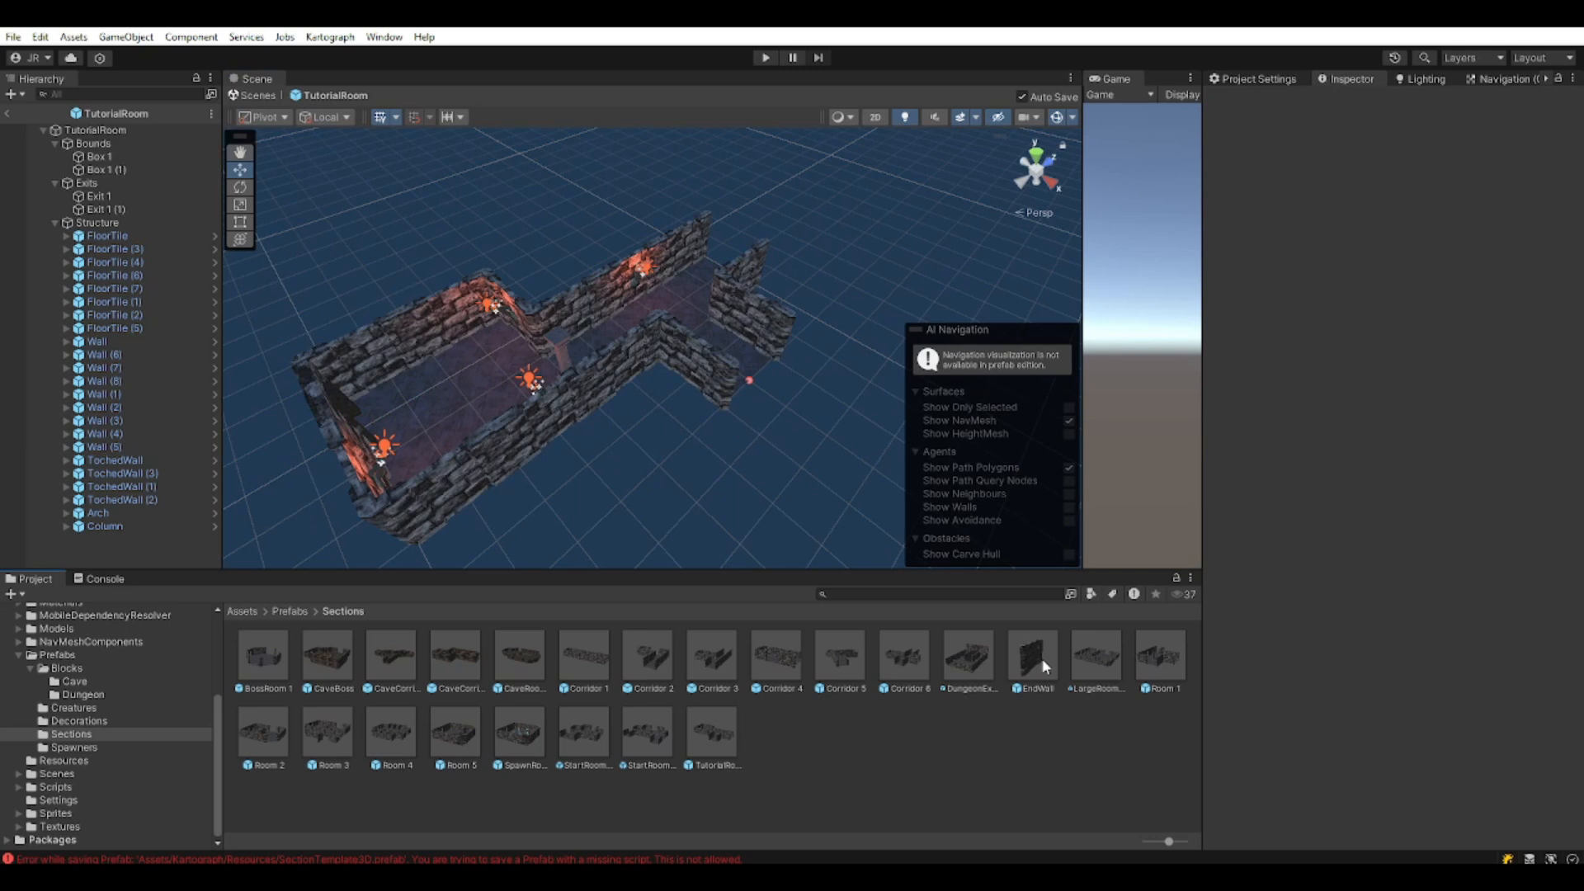
Add an end template to the Kartograph scene from the level Generator, then delete the clone.
left_click(7, 114)
left_click(99, 151)
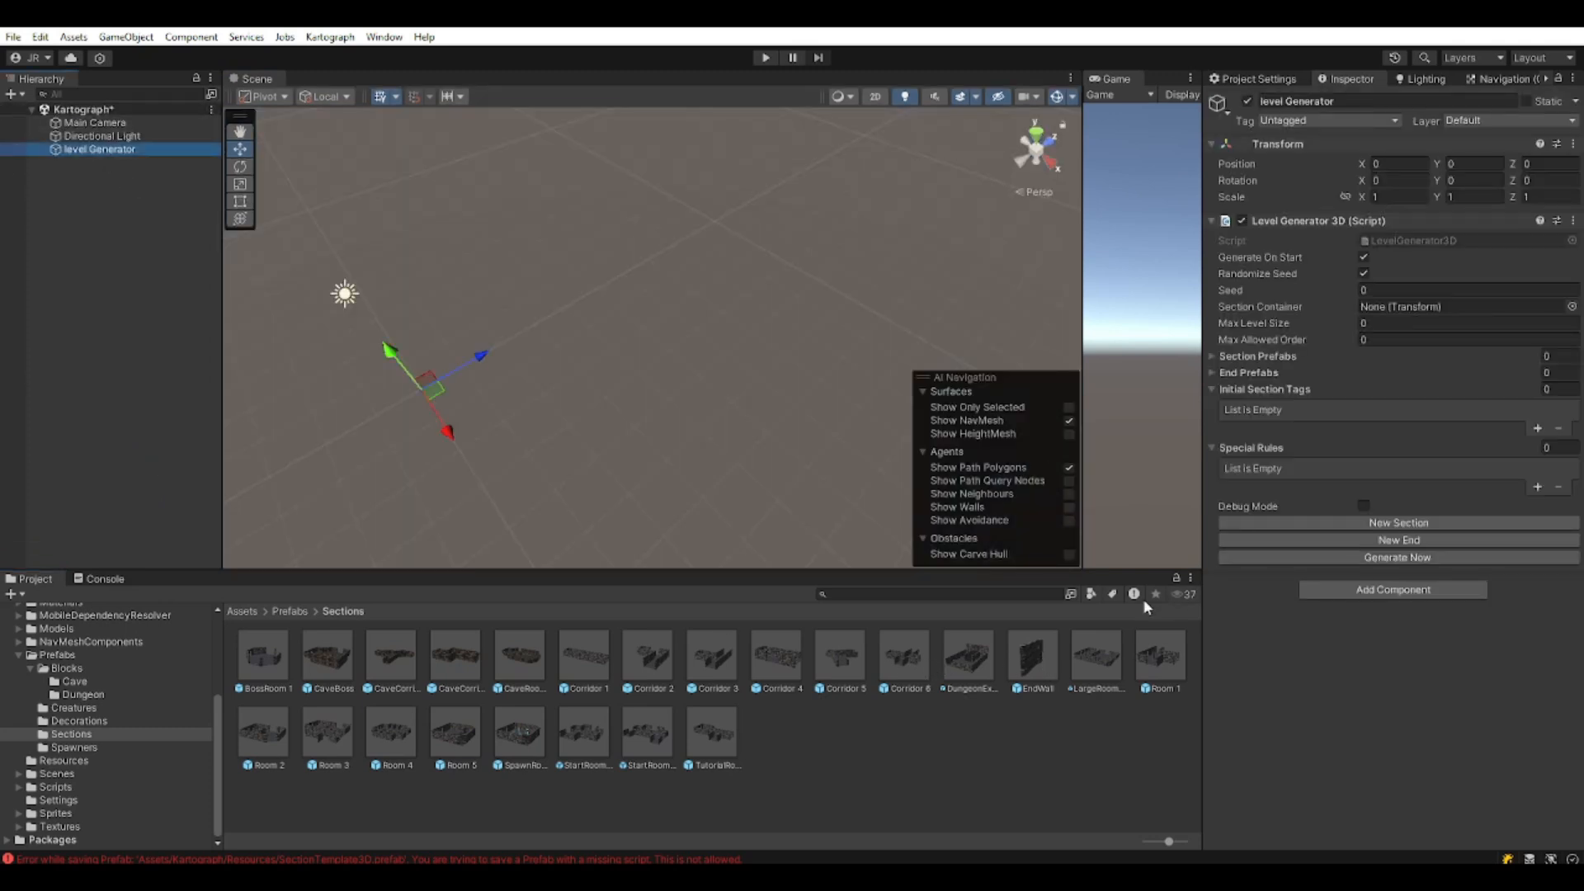
left_click(1412, 541)
left_click(124, 164)
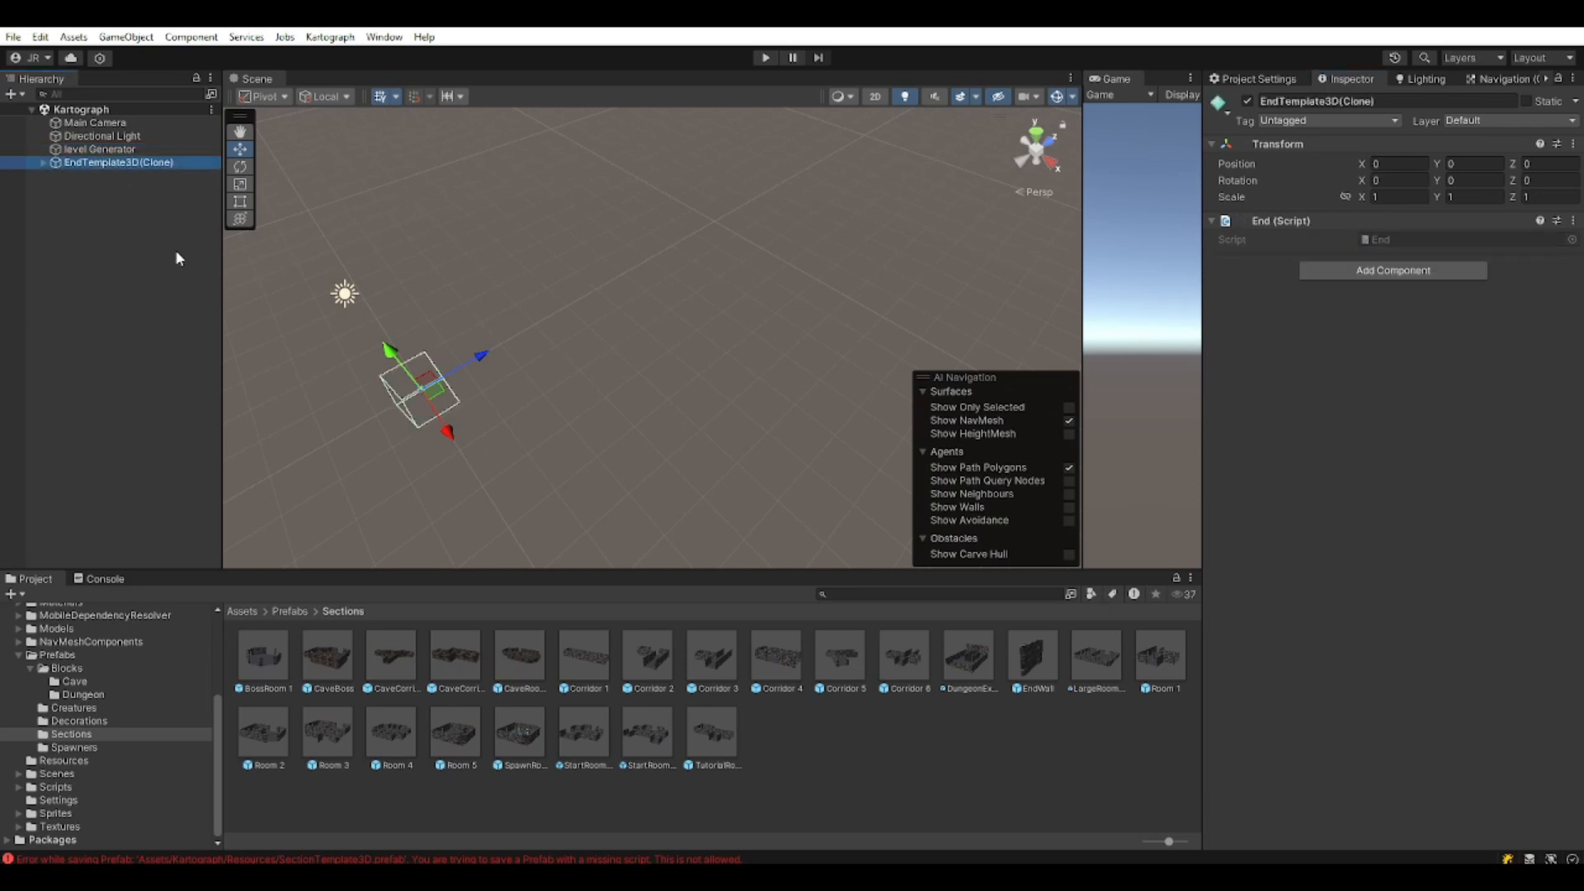
key("Delete")
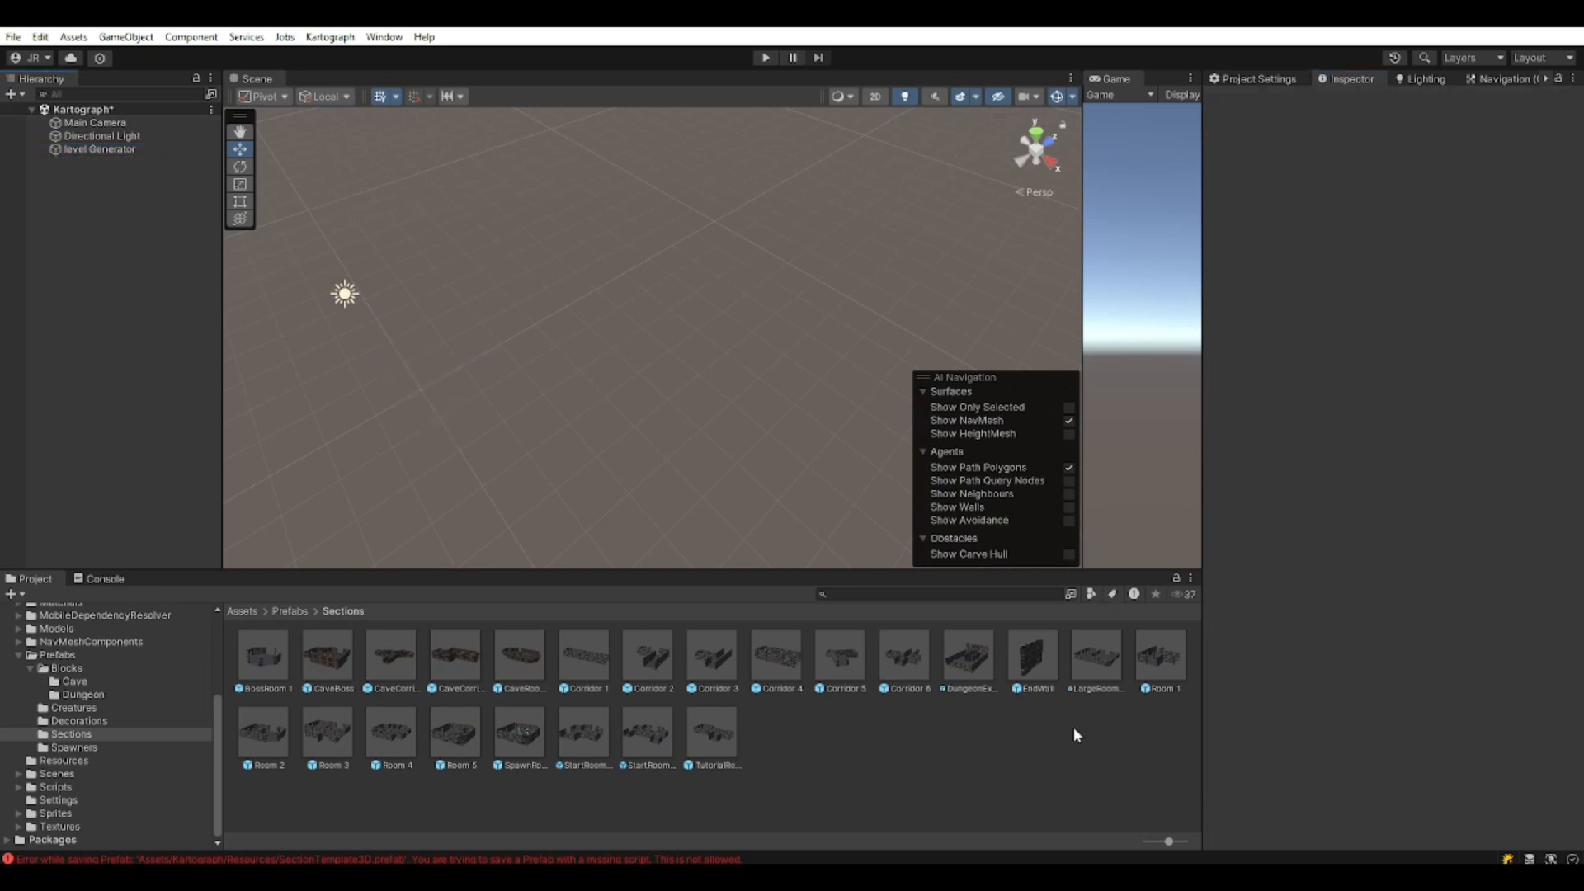
Open the EndWall prefab and orbit to see the whole wall.
double_click(1036, 652)
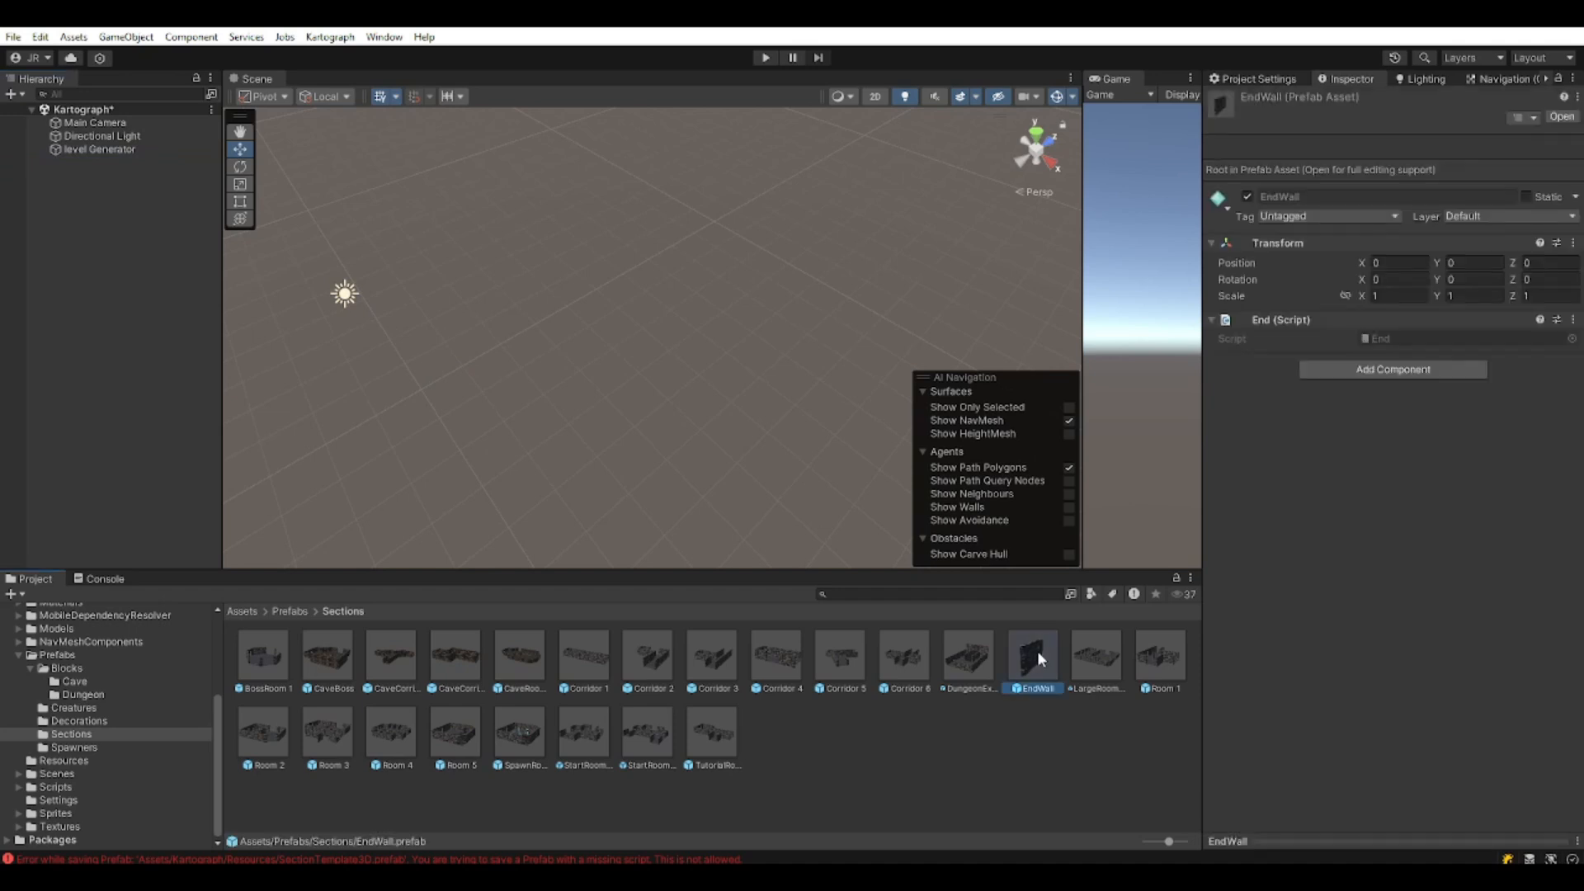
right_click_drag(689, 408, 553, 359)
middle_click_drag(552, 360, 428, 251)
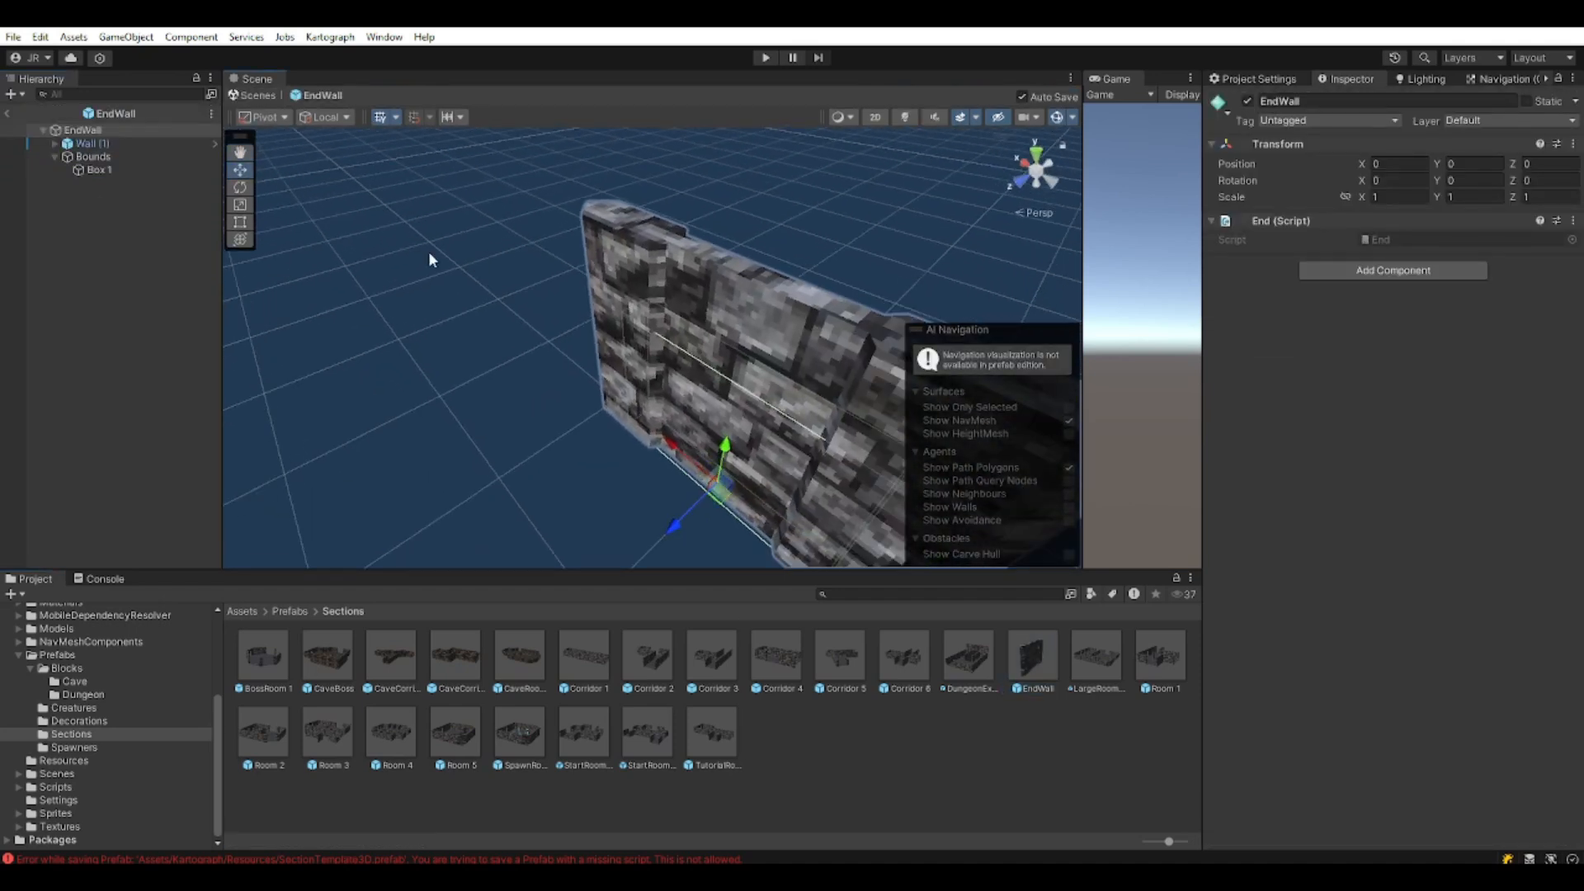
scroll(646, 428, "down", 1)
middle_click_drag(763, 474, 643, 415)
scroll(597, 395, "down", 1)
Inspect EndWall's Bounds and Box 1 collider, then select the EndWall root object.
left_click(121, 155)
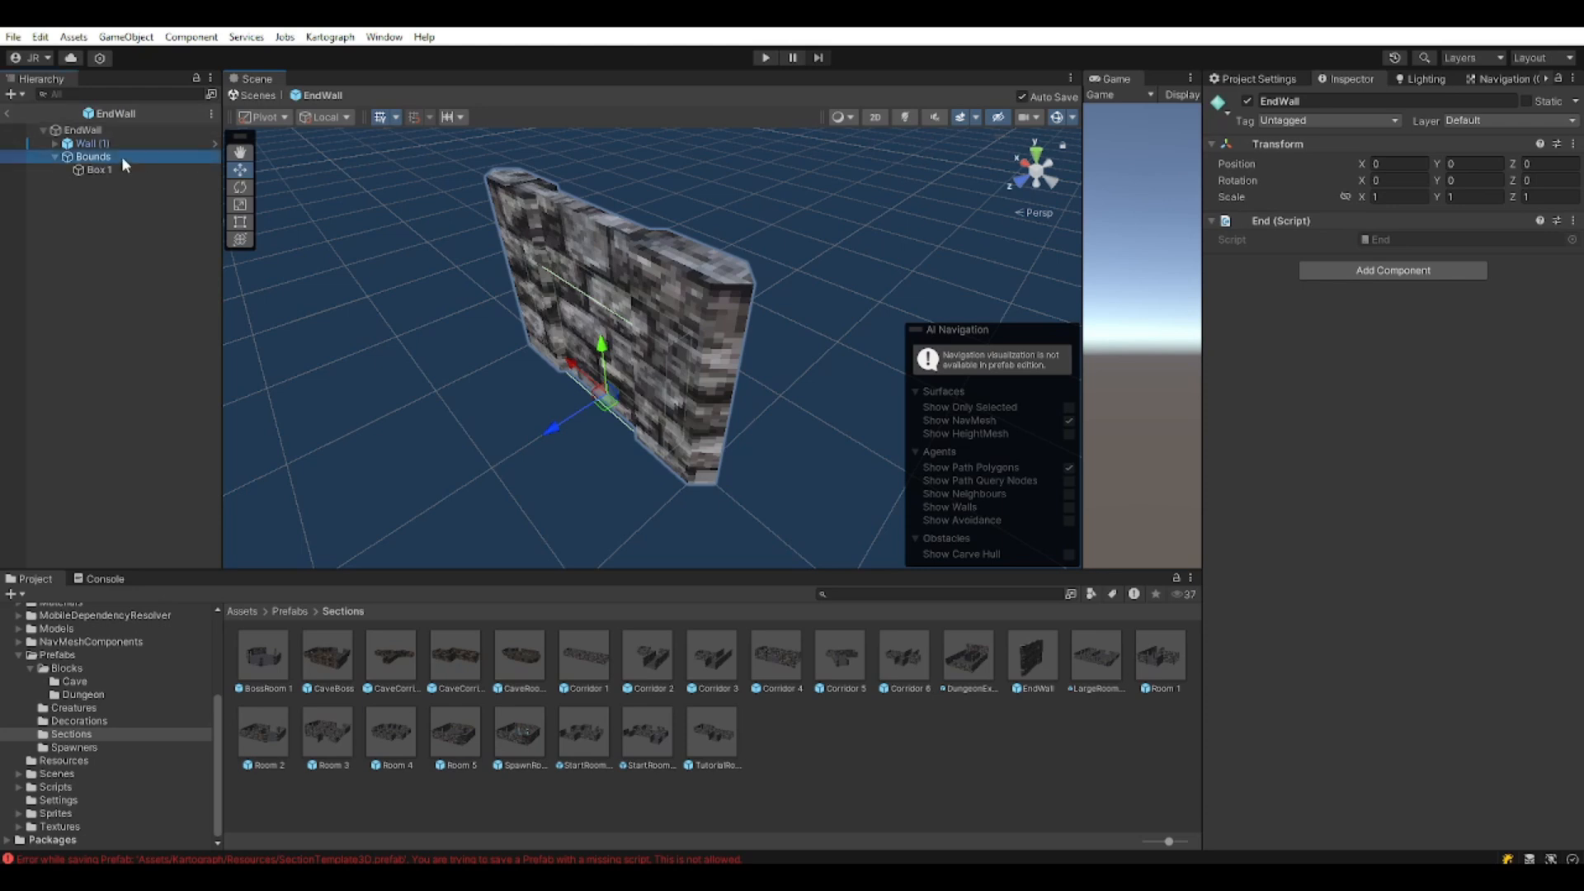
left_click(171, 173)
left_click_drag(532, 375, 577, 375, "alt")
left_click_drag(313, 284, 610, 305, "alt")
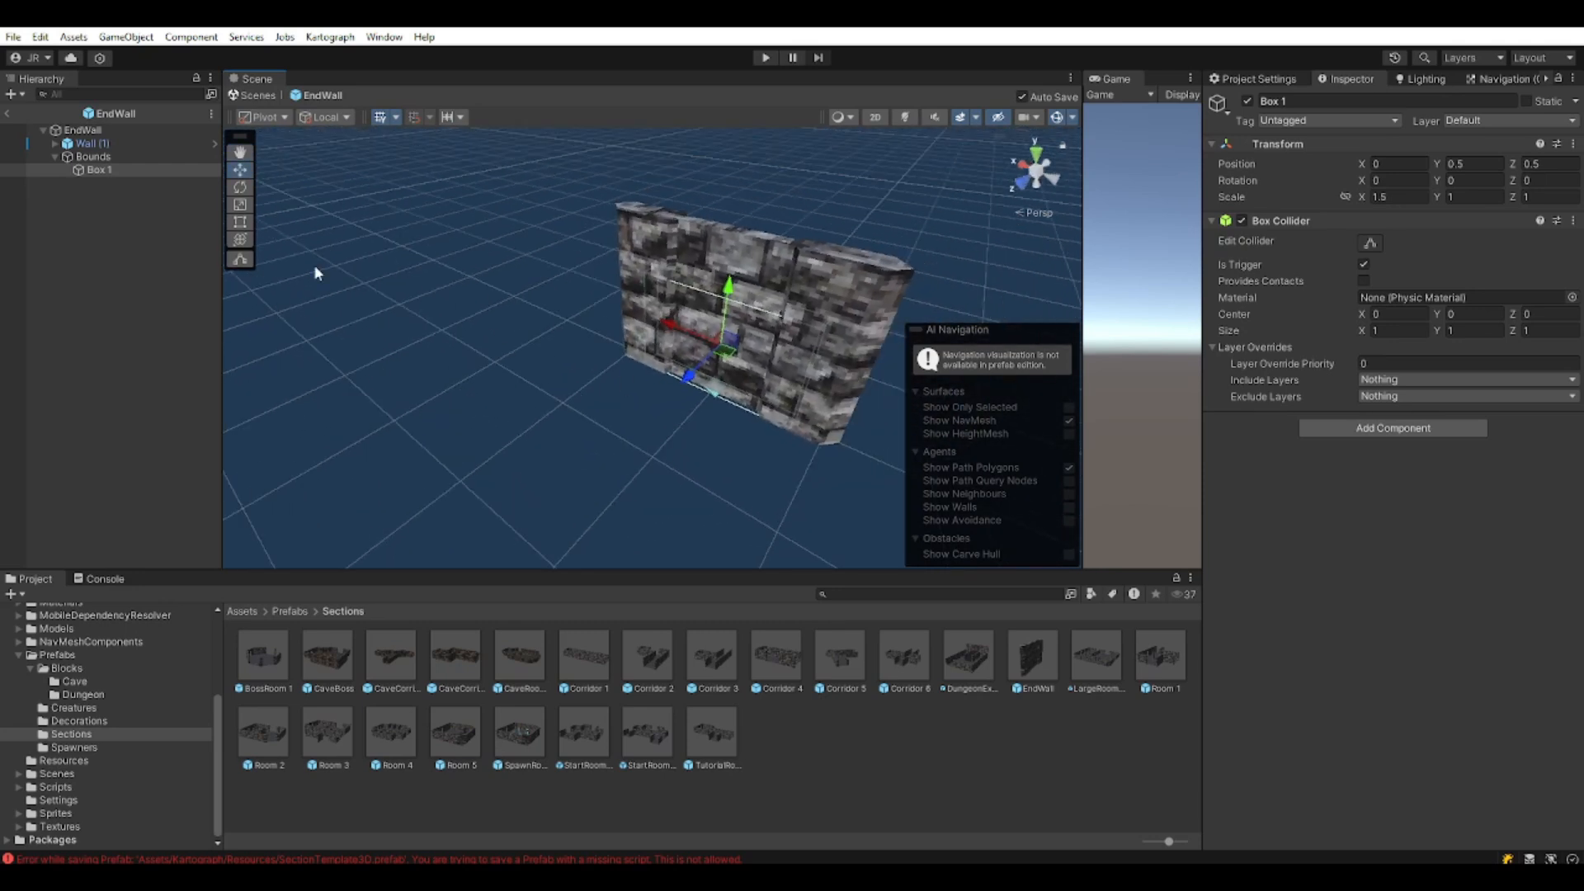
left_click(137, 156)
key("Left")
key("Left")
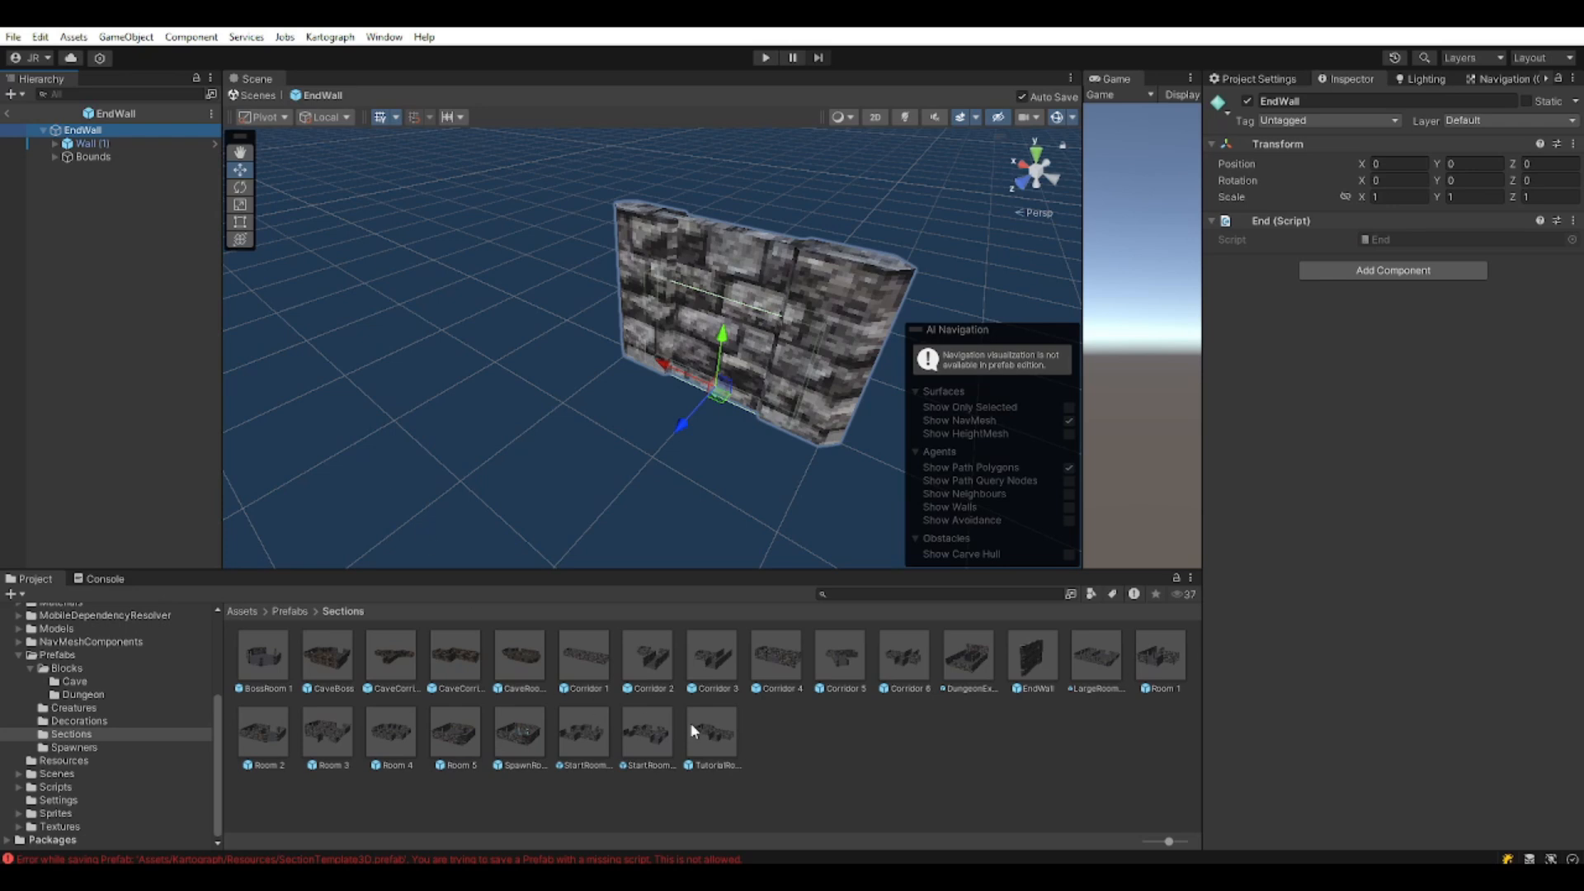
Open the TutorialRoom prefab and orbit around it to examine it from several sides.
double_click(716, 725)
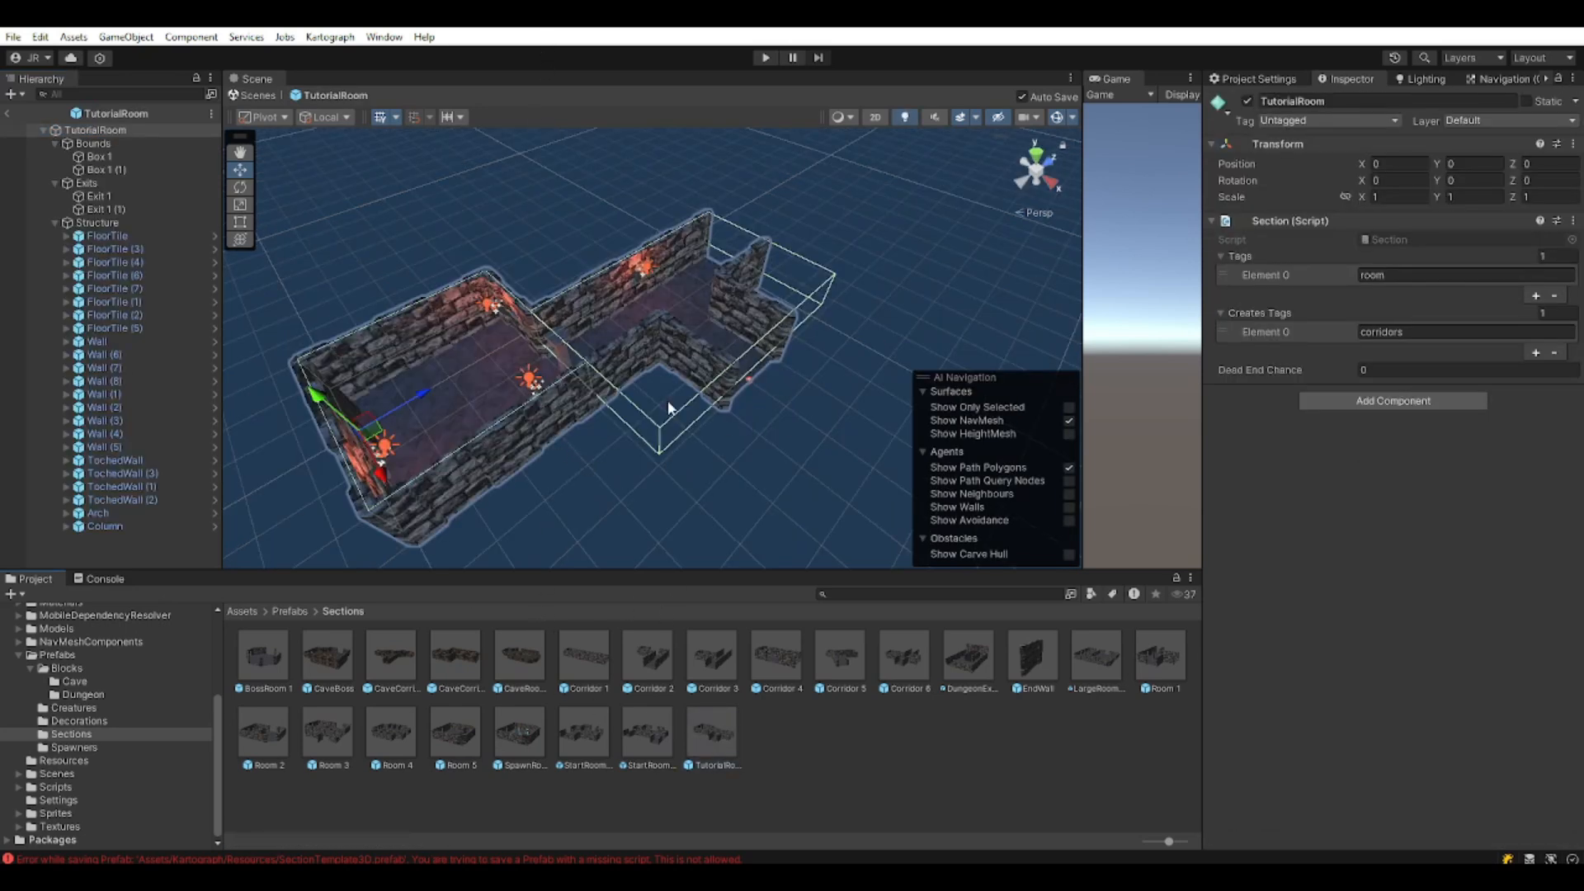
scroll(696, 253, "up", 6)
middle_click_drag(710, 245, 655, 363)
scroll(650, 363, "up", 4)
right_click_drag(650, 364, 701, 328)
middle_click_drag(683, 445, 727, 421)
right_click_drag(728, 421, 664, 478)
middle_click_drag(798, 331, 659, 463)
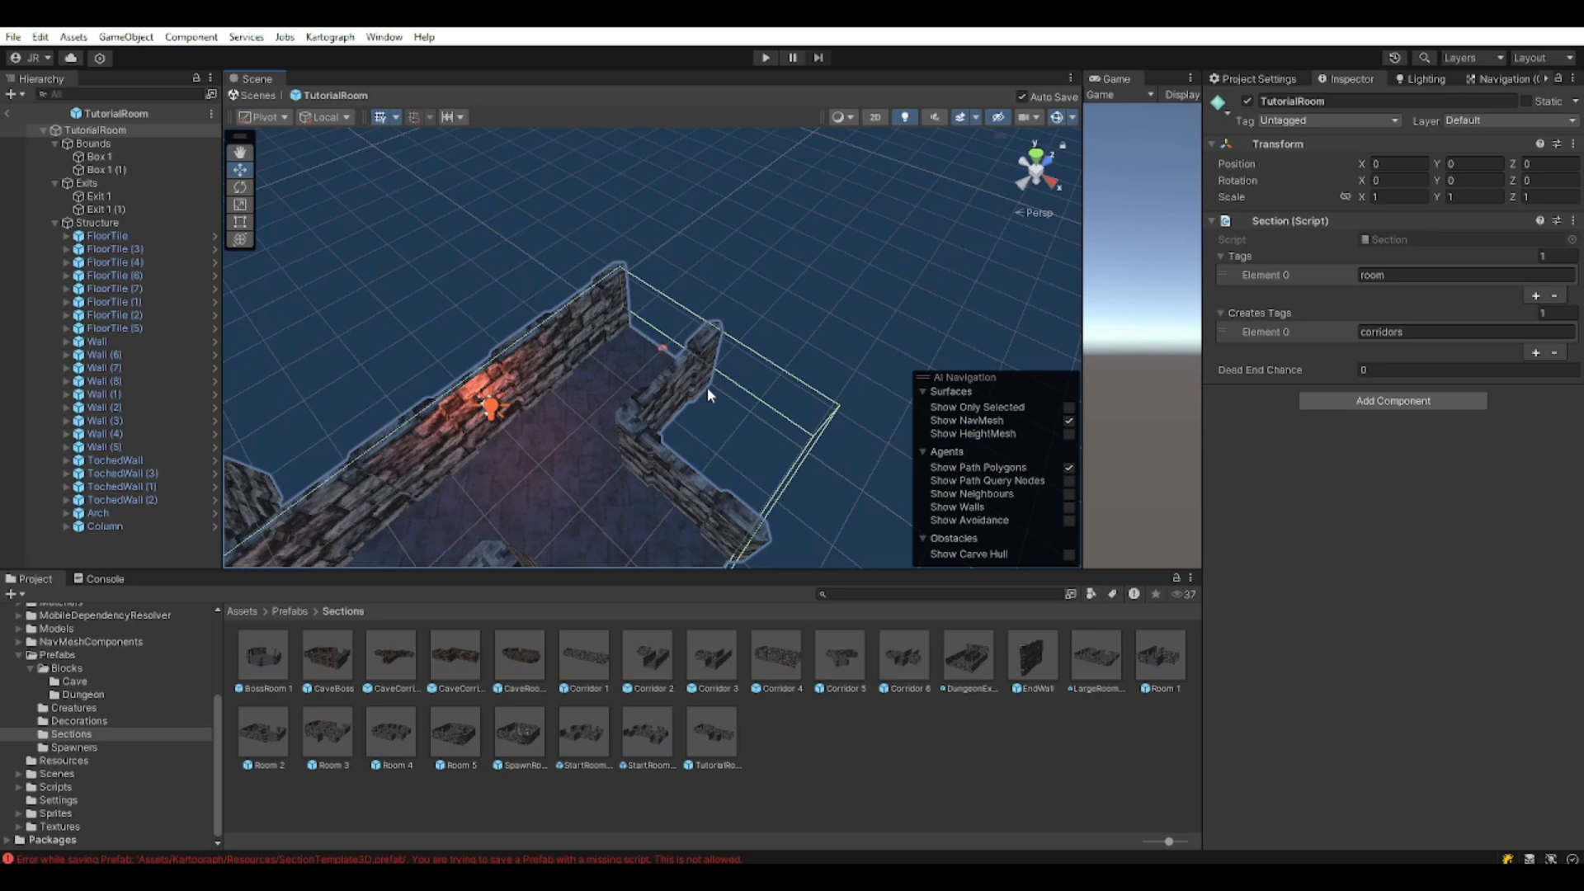
scroll(707, 390, "up", 1)
right_click_drag(647, 420, 683, 312)
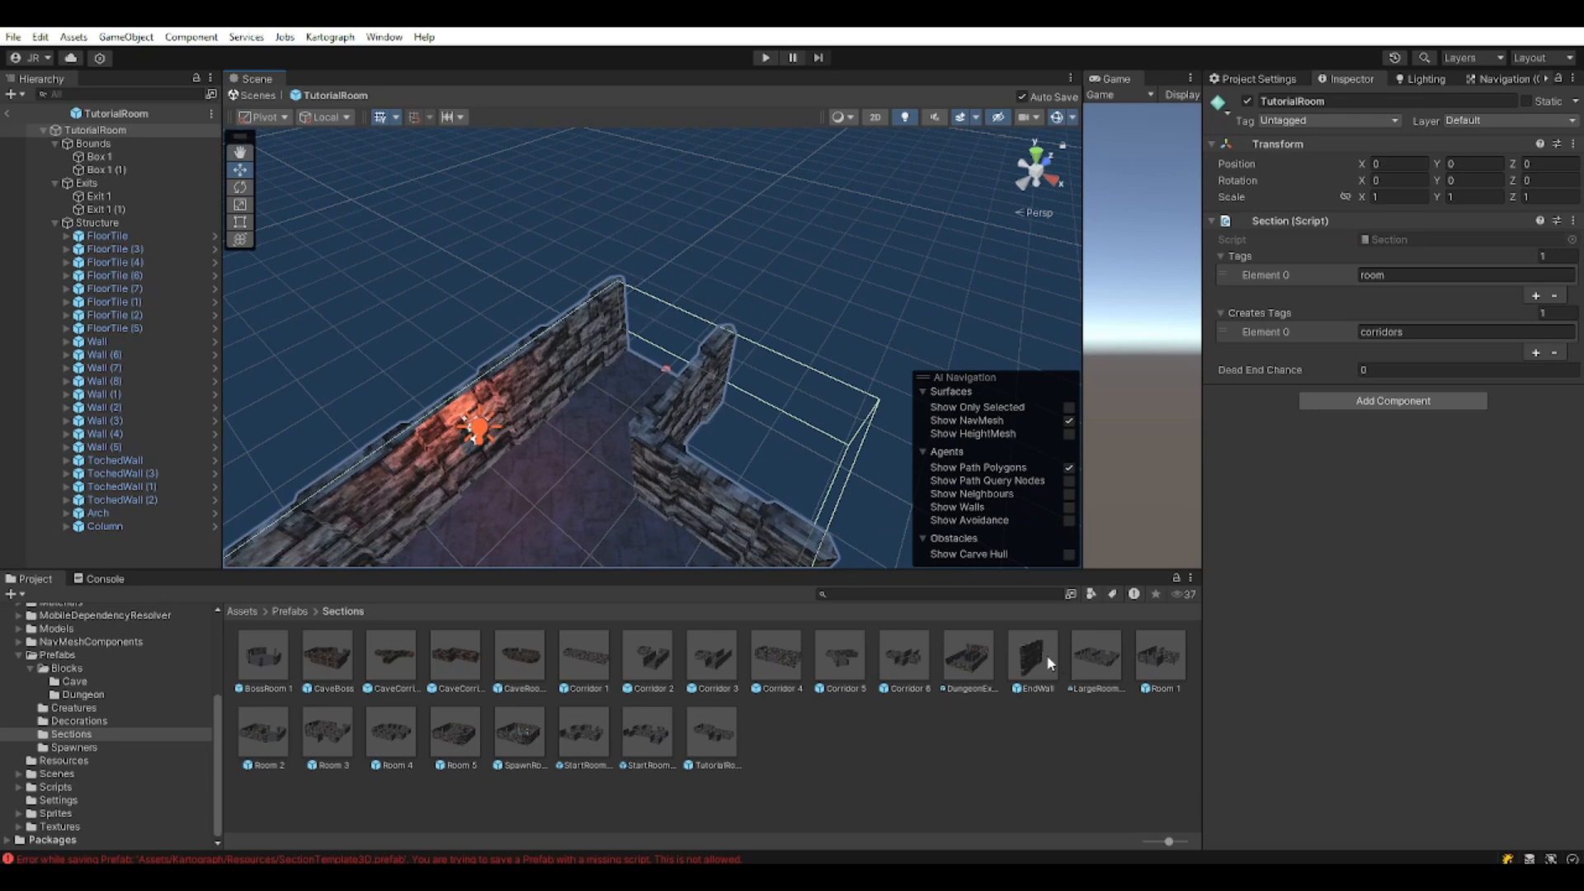
right_click_drag(715, 437, 417, 430)
middle_click_drag(567, 421, 664, 409)
scroll(667, 410, "down", 3)
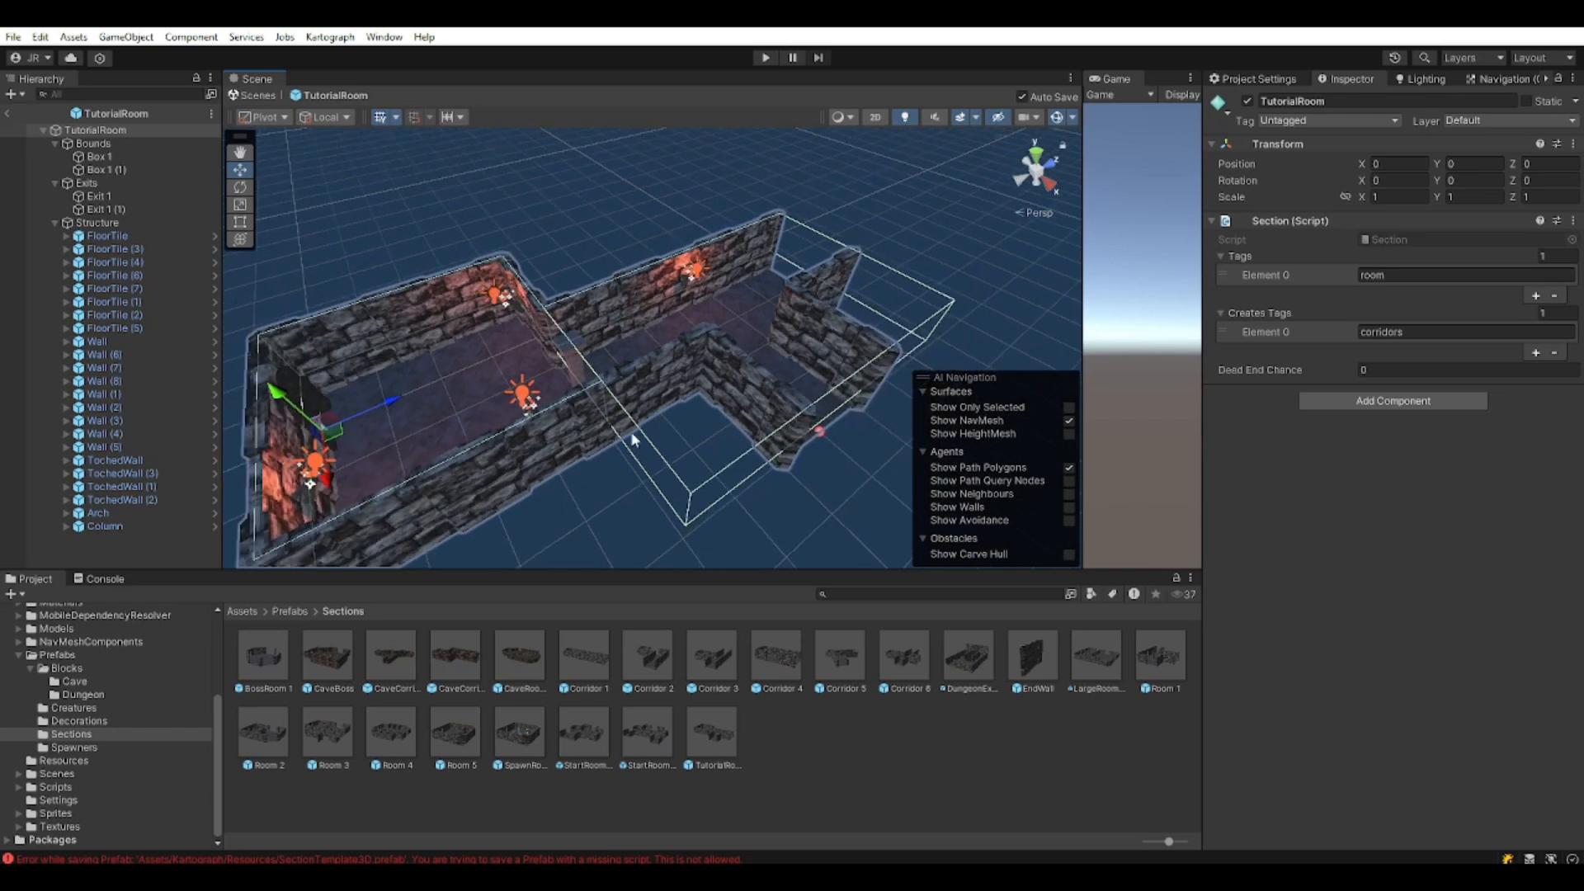
Return to the Kartograph scene and frame the level Generator in view.
left_click(8, 113)
left_click(116, 149)
key("f")
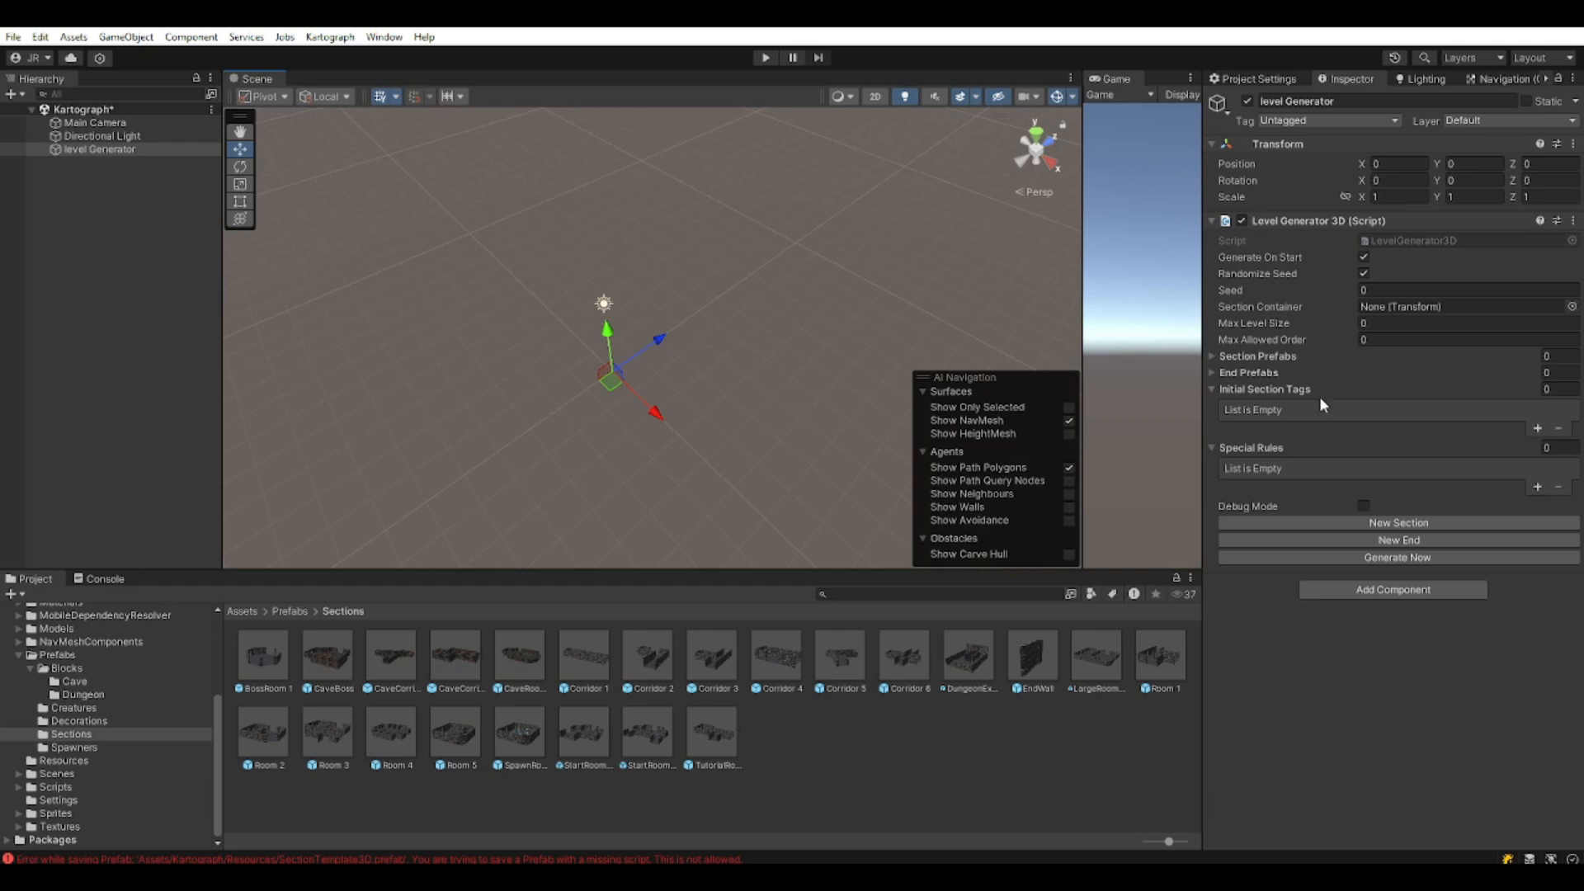
Expand Section Prefabs and End Prefabs, add EndWall as the end prefab, then review Corridor 1.
left_click(1210, 356)
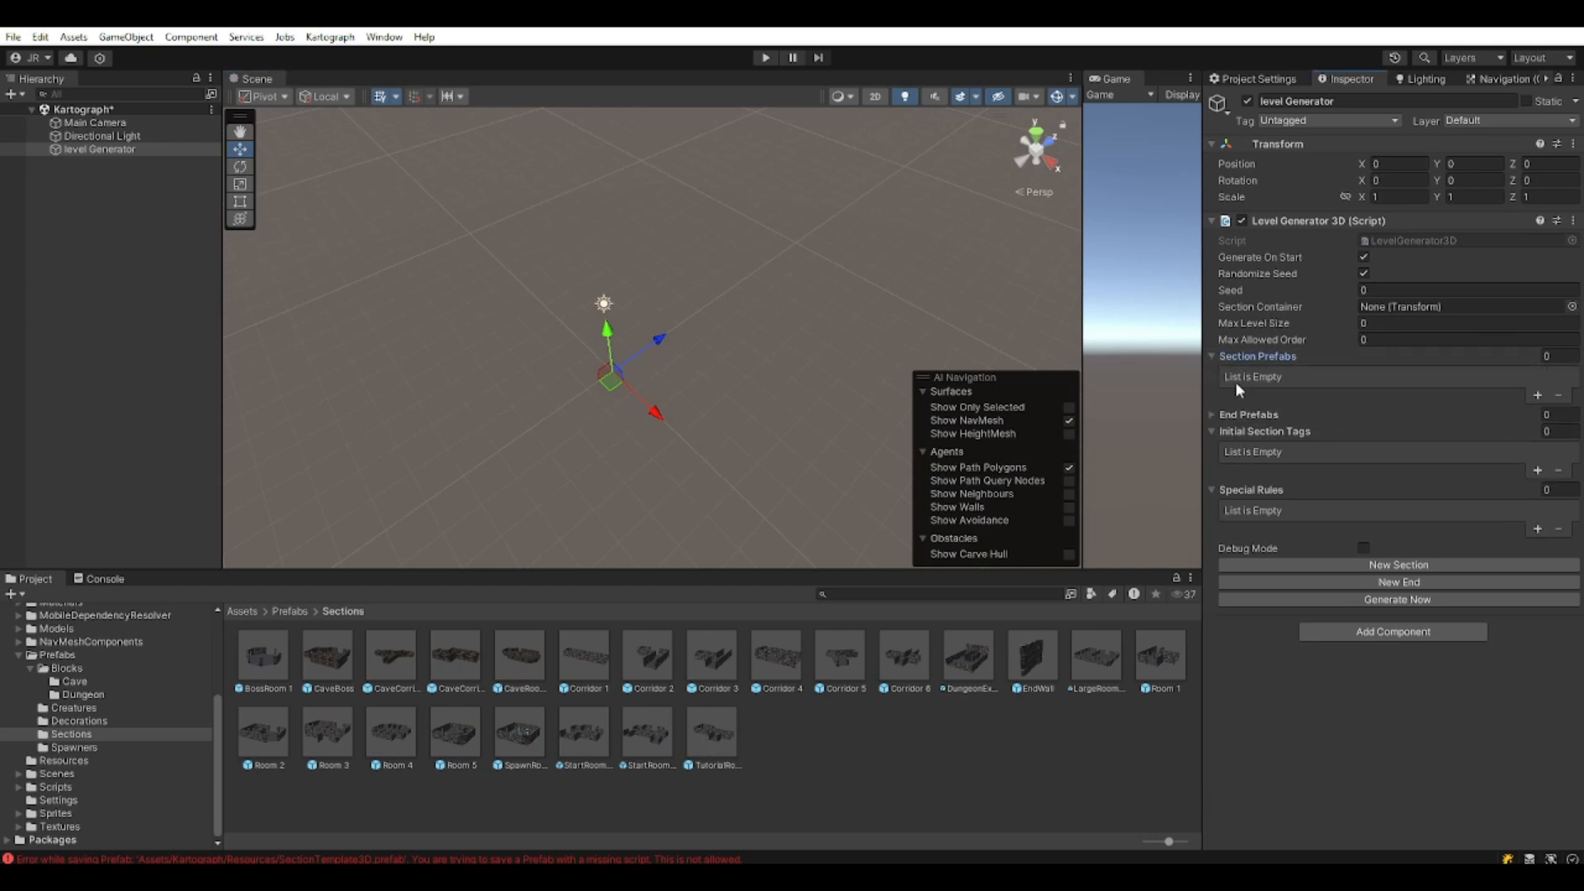
left_click(1210, 413)
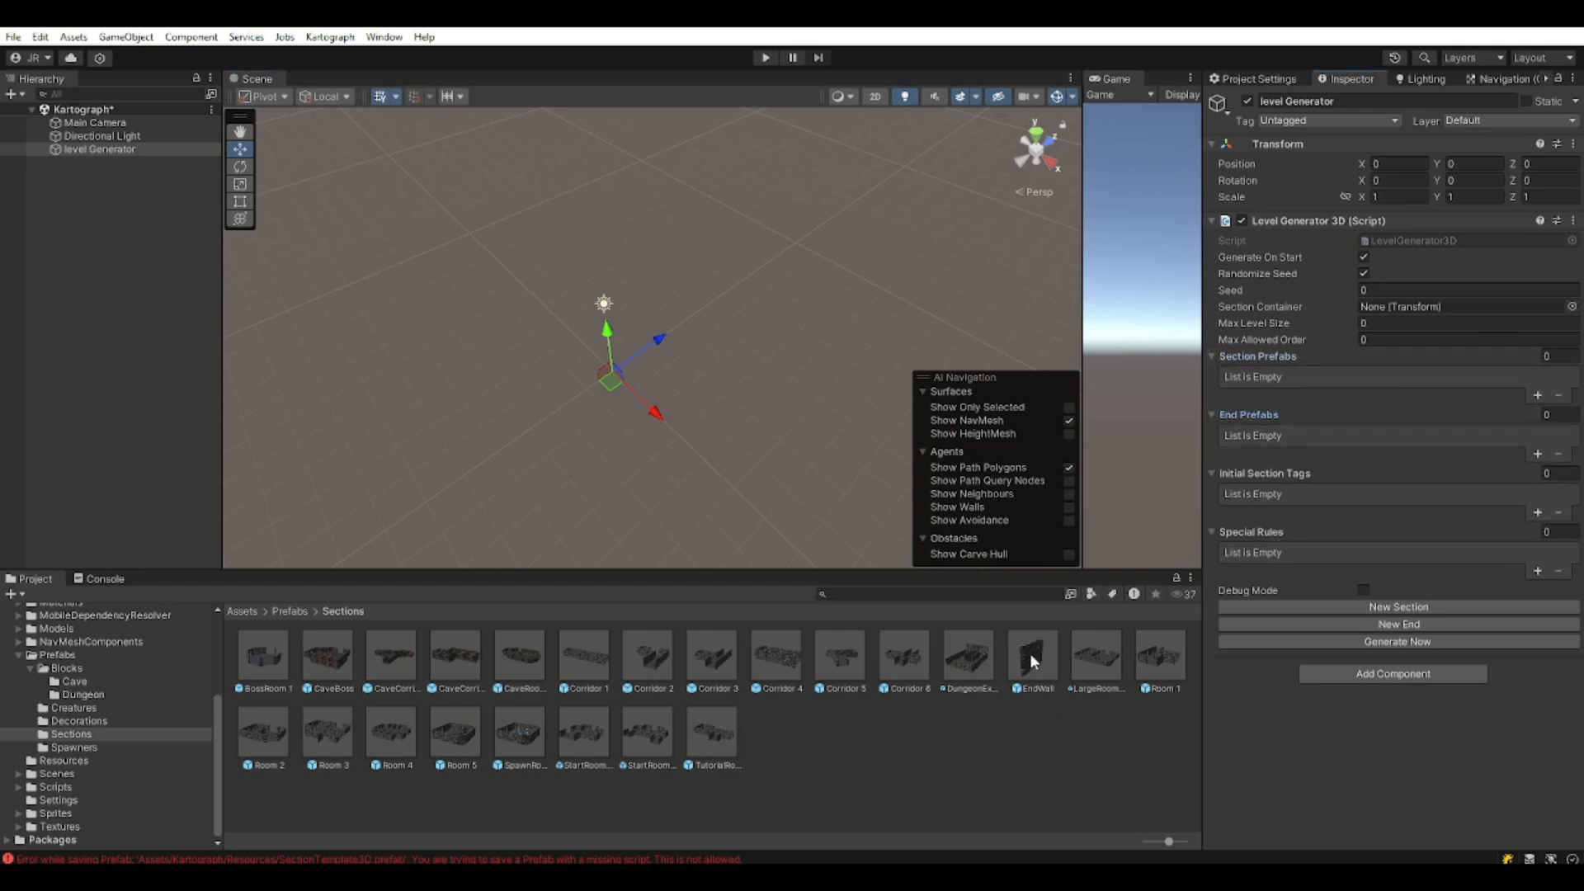
left_click_drag(1035, 651, 1250, 415)
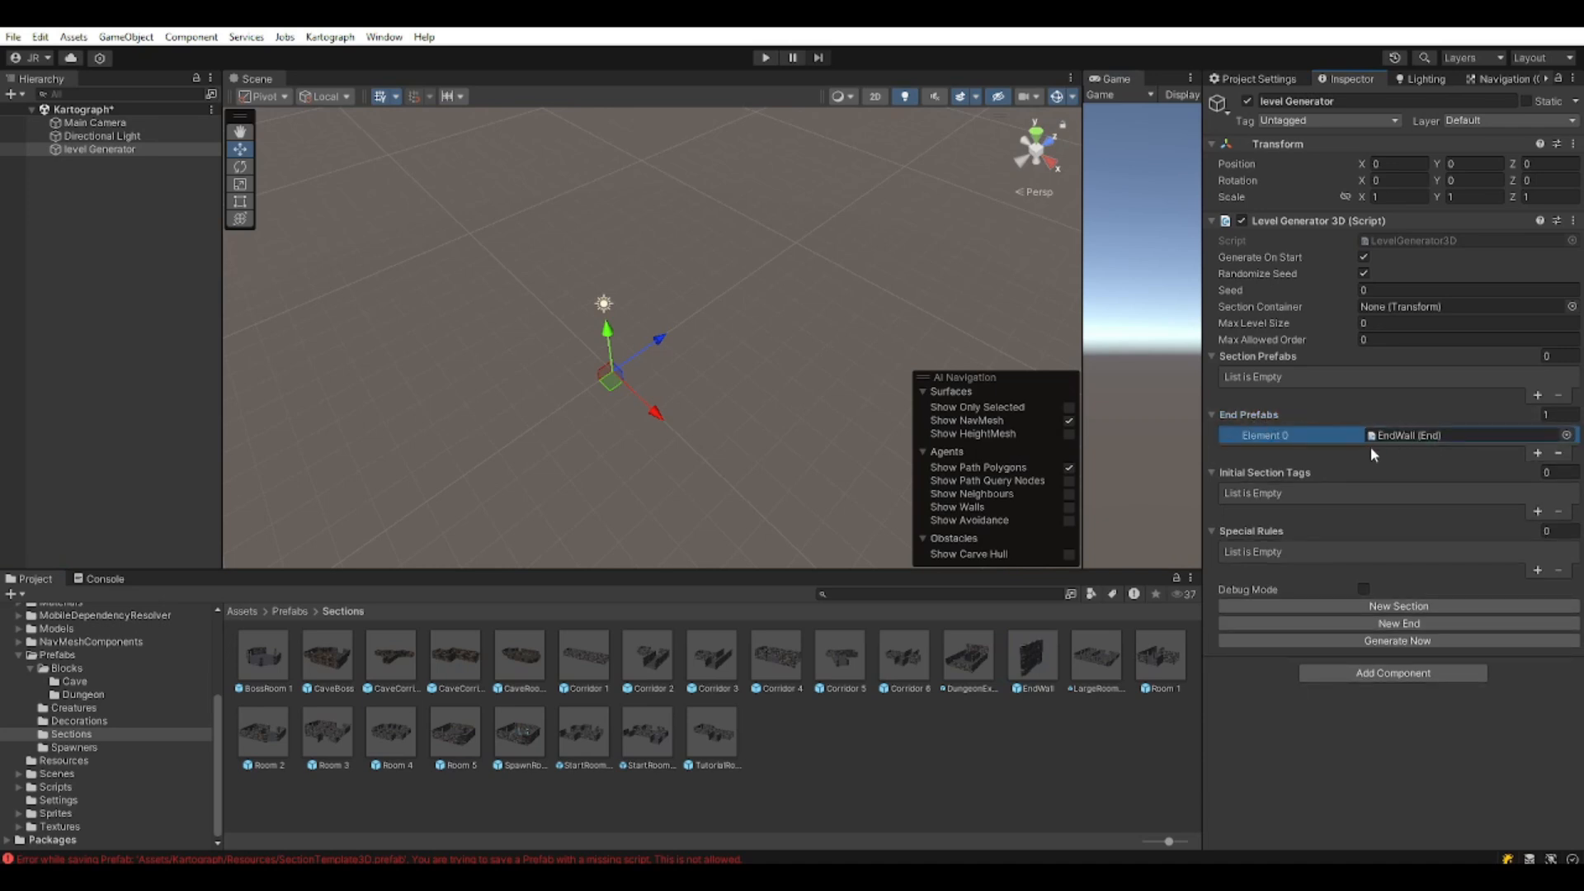
left_click(583, 650)
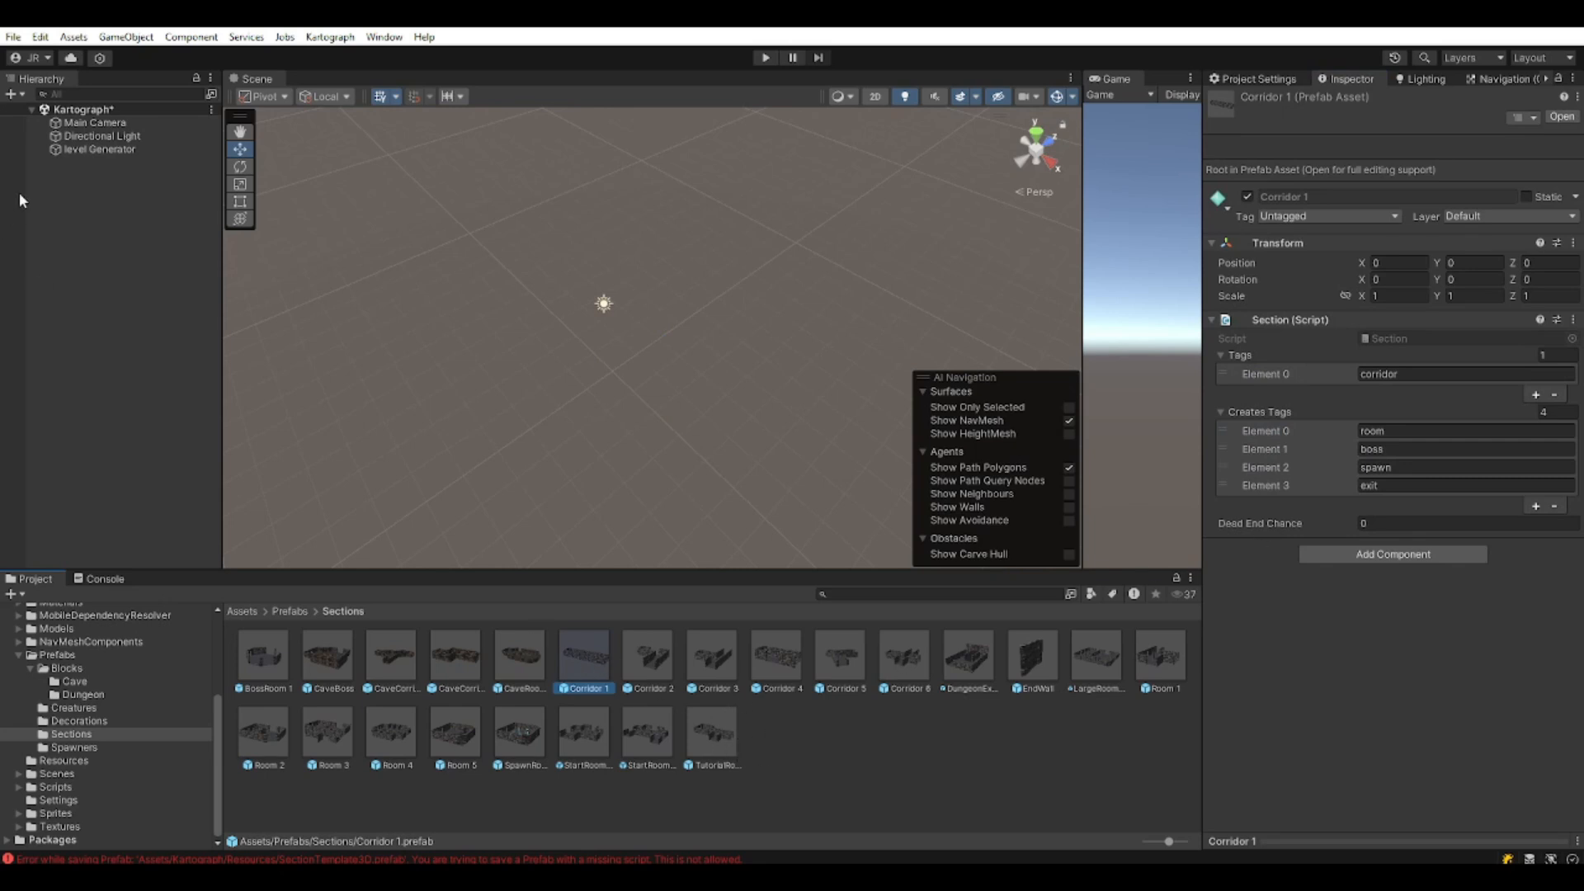
Open Corridor 7 and remove exit, spawn and boss from its Creates Tags.
left_click(97, 150)
left_click(968, 656)
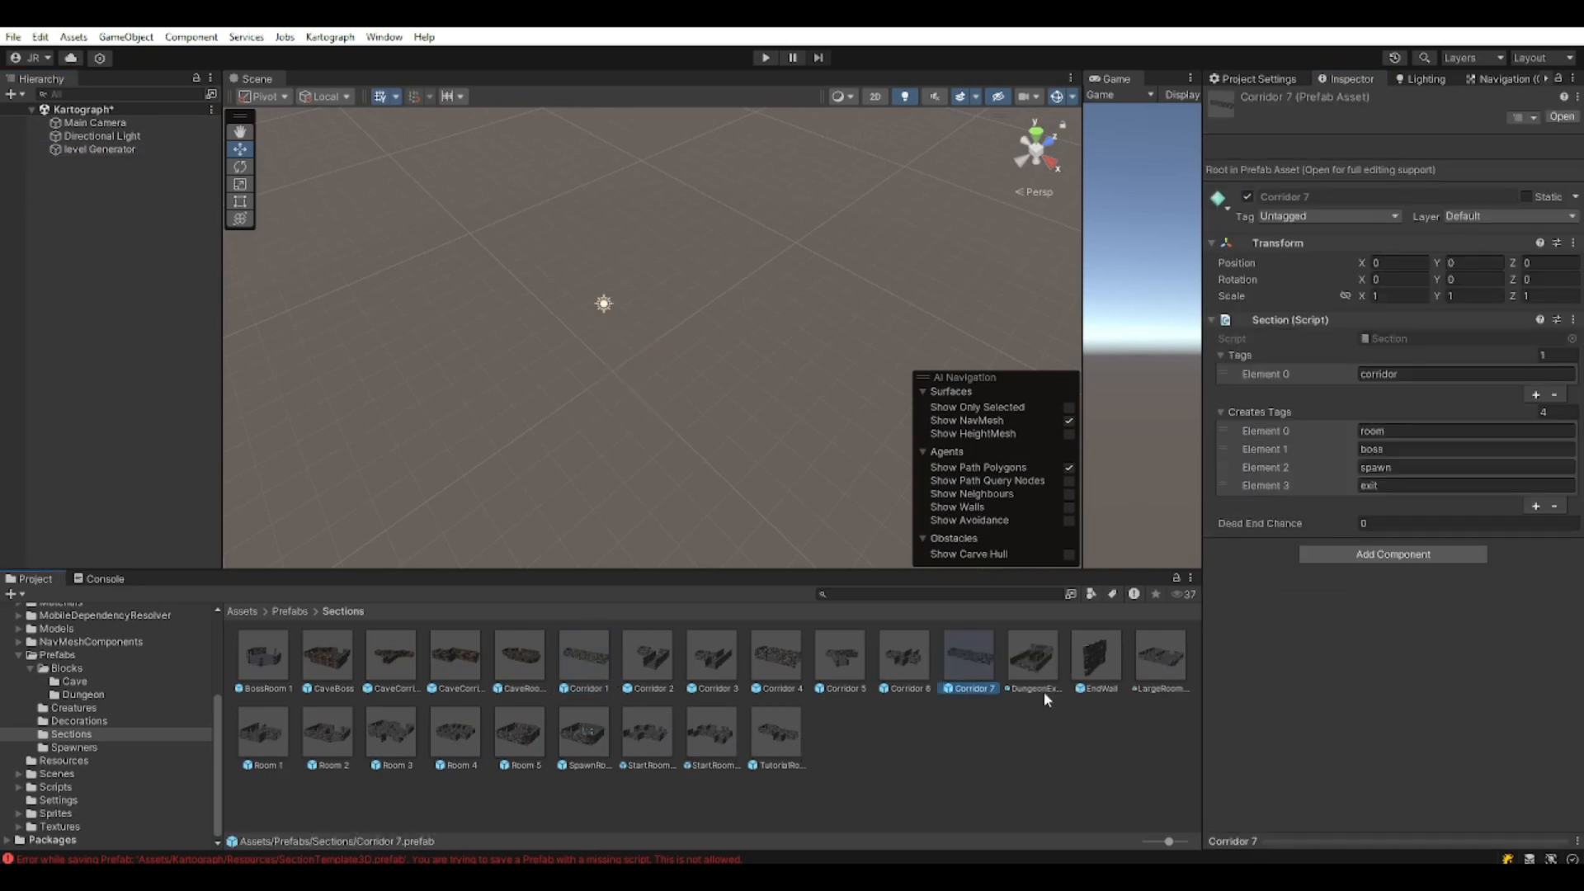
double_click(972, 660)
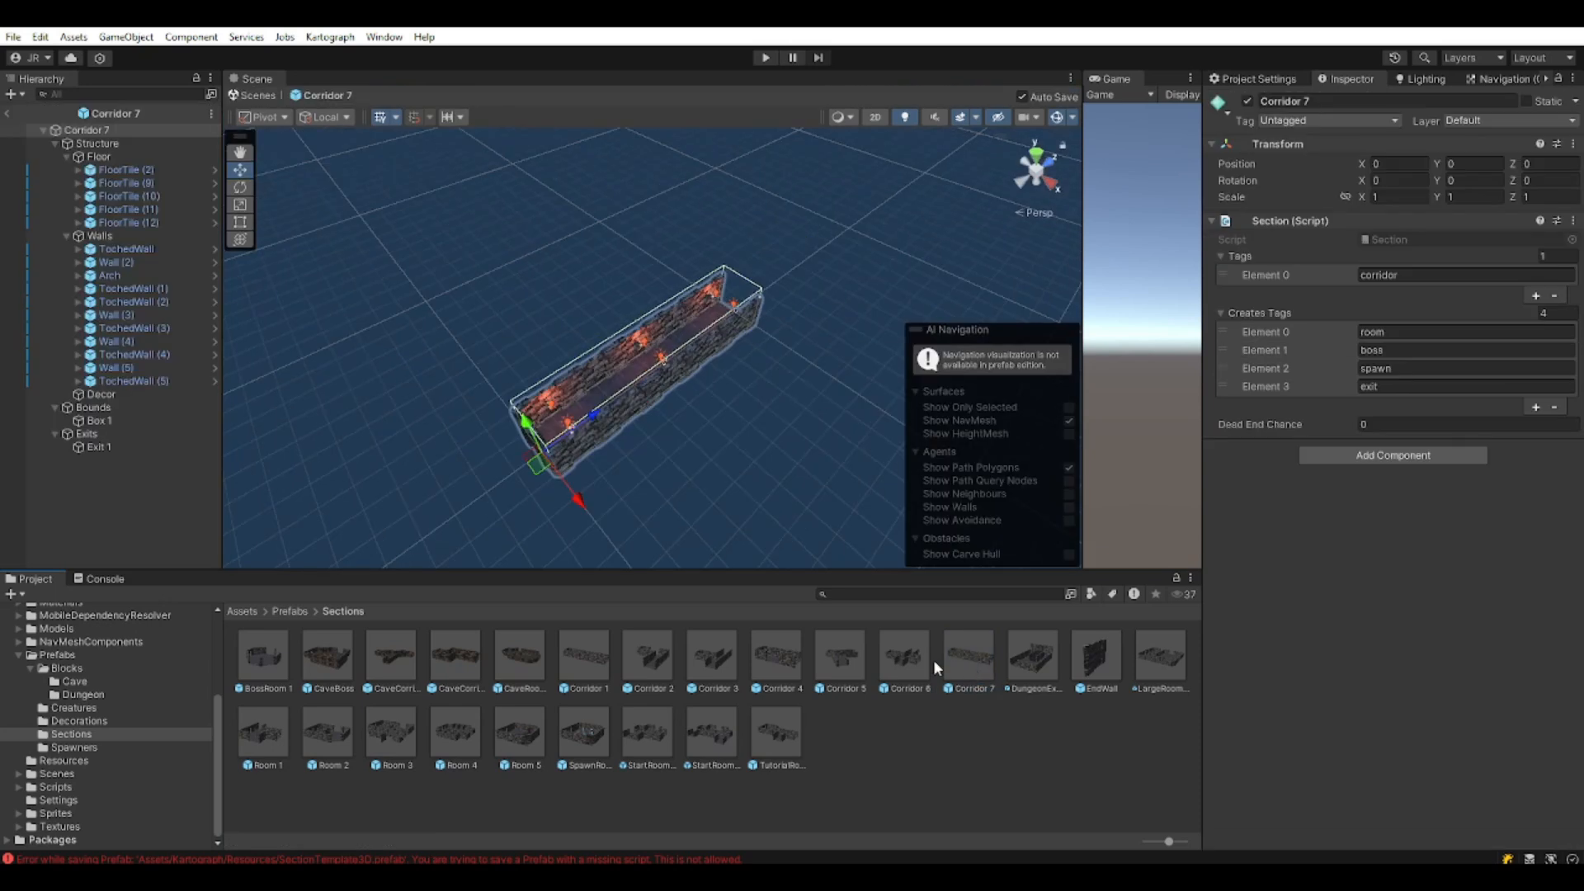
left_click(1322, 384)
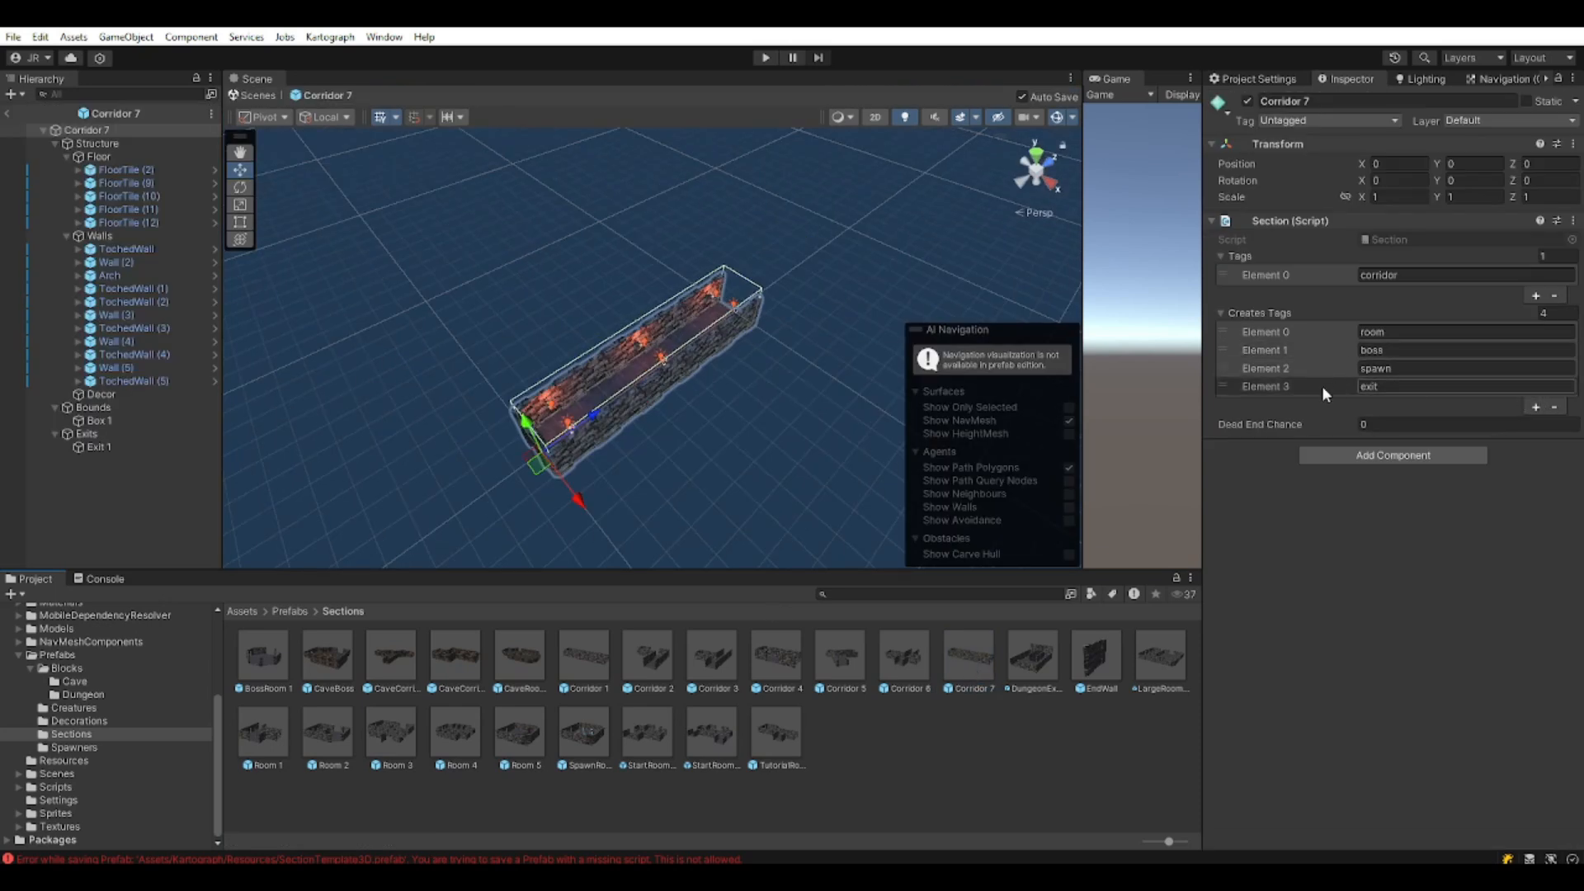
left_click(1555, 407)
left_click(1554, 388)
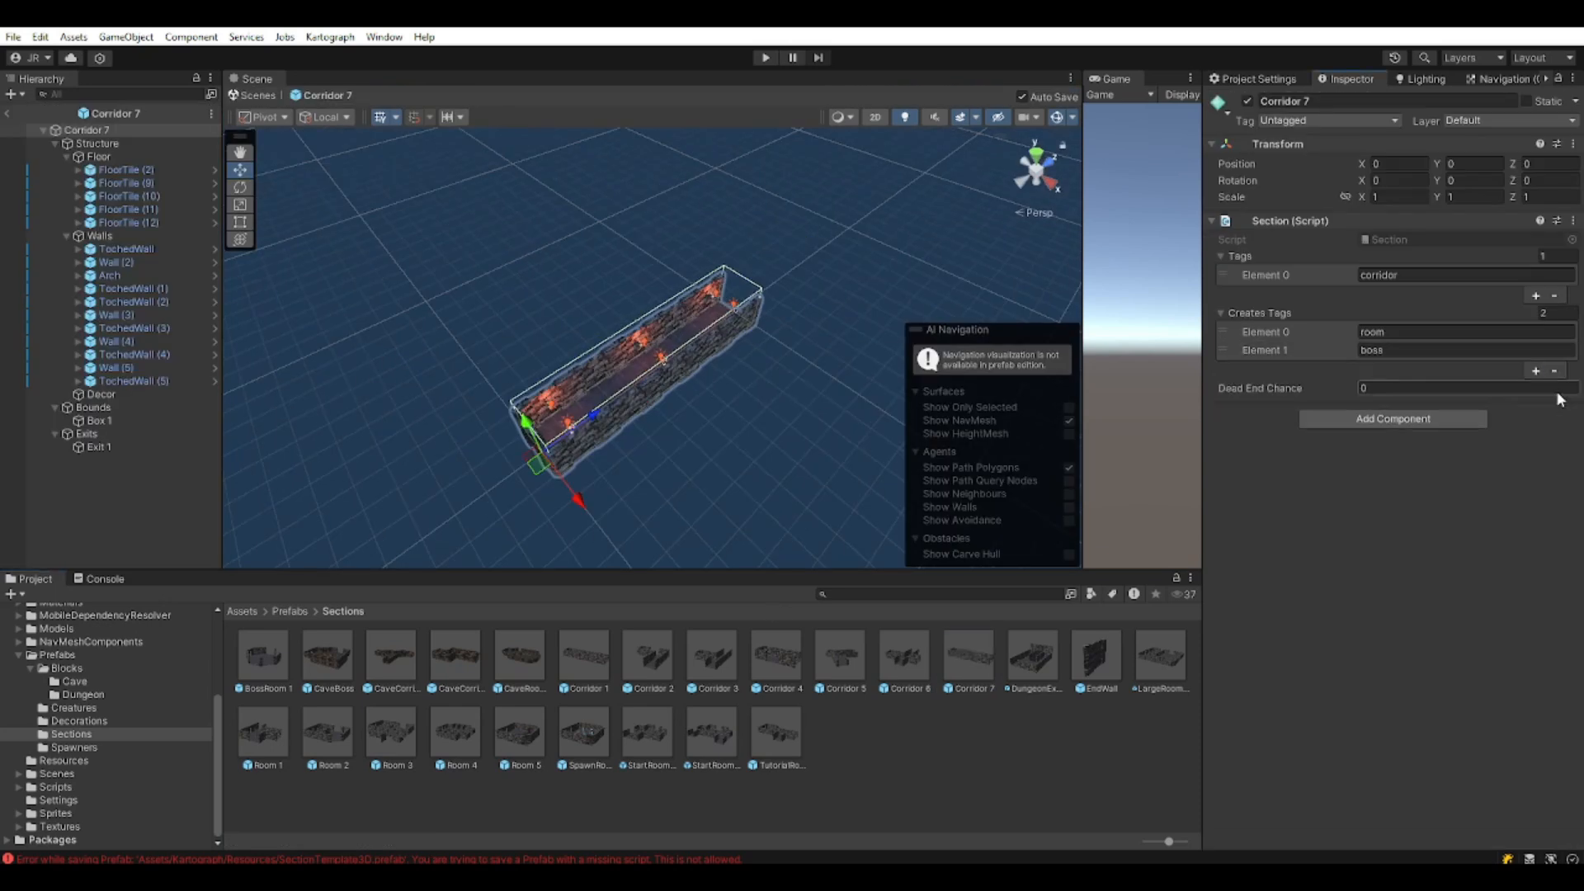
left_click(1554, 371)
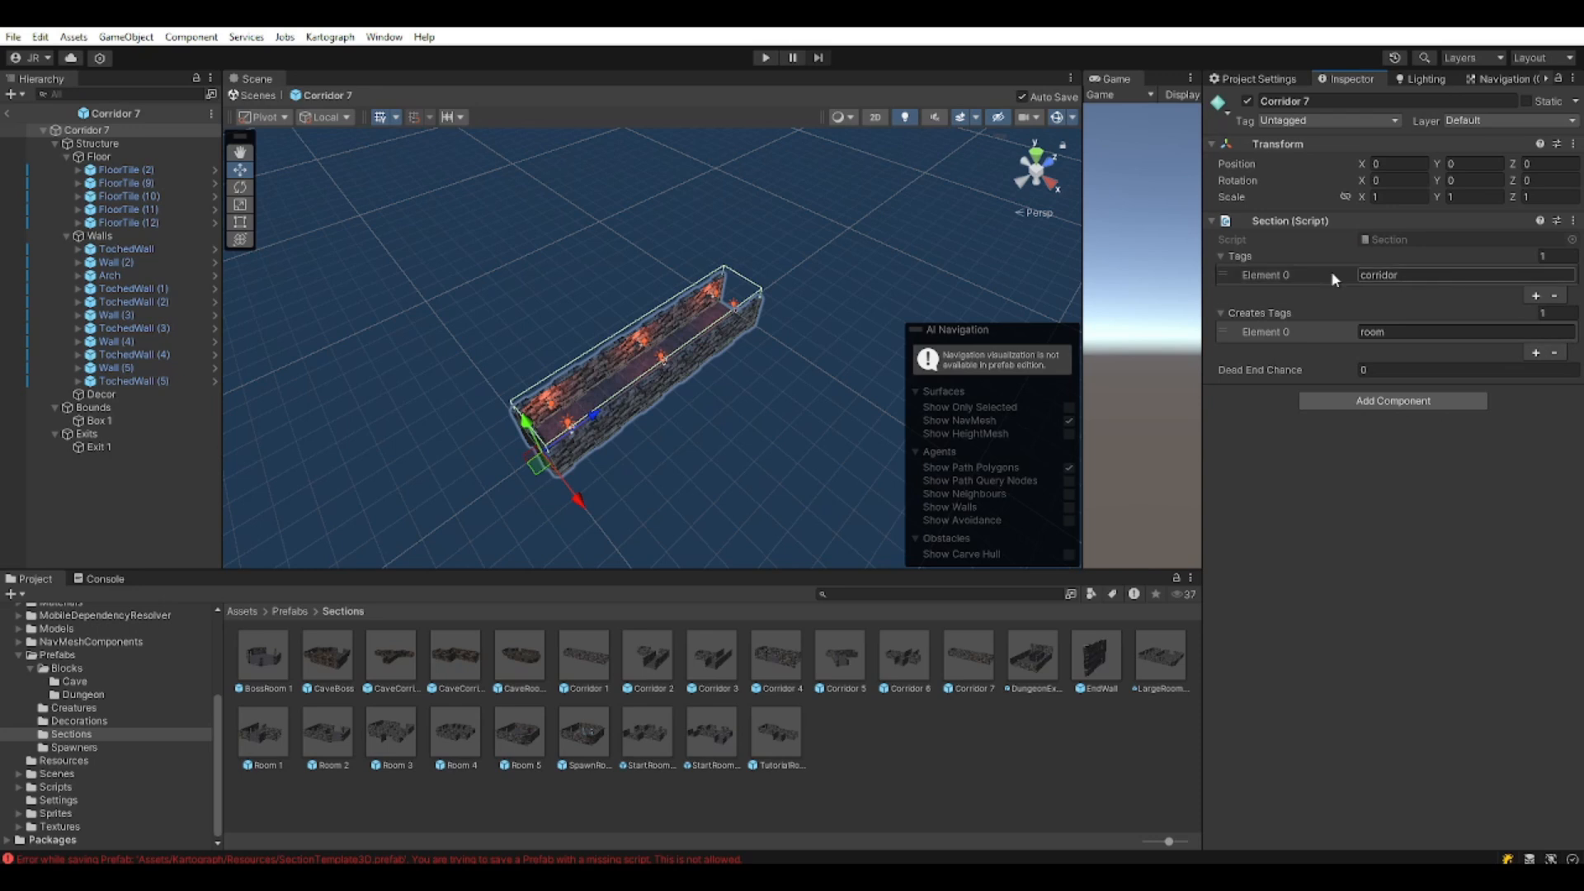
Check TutorialRoom's created tag, then leave prefab mode for the Kartograph scene.
left_click(781, 727)
double_click(780, 727)
left_click(1423, 331)
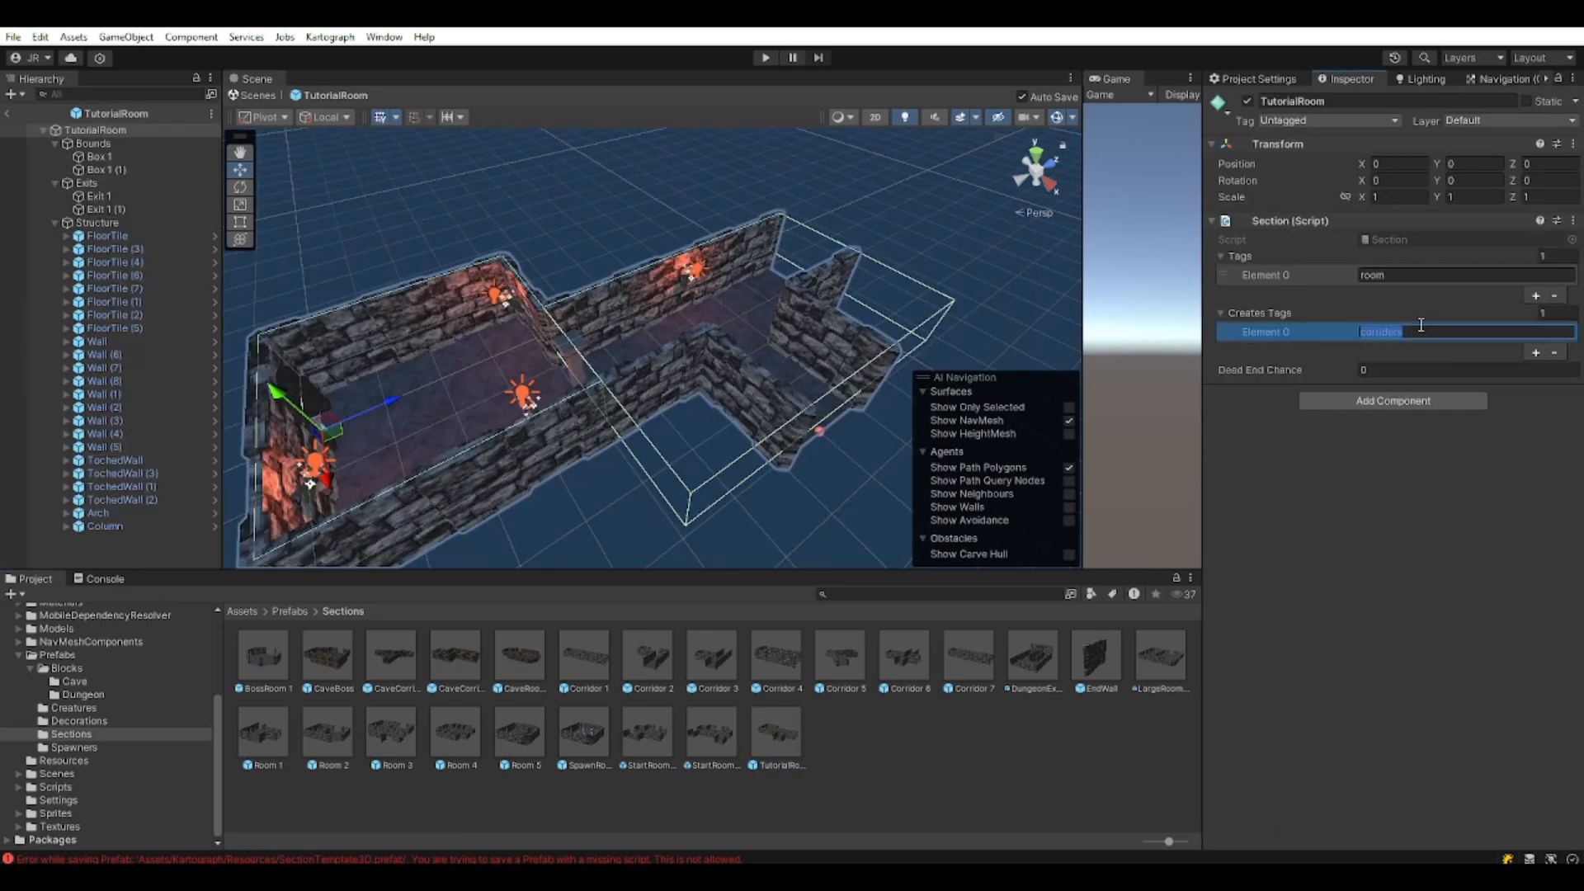
left_click(6, 113)
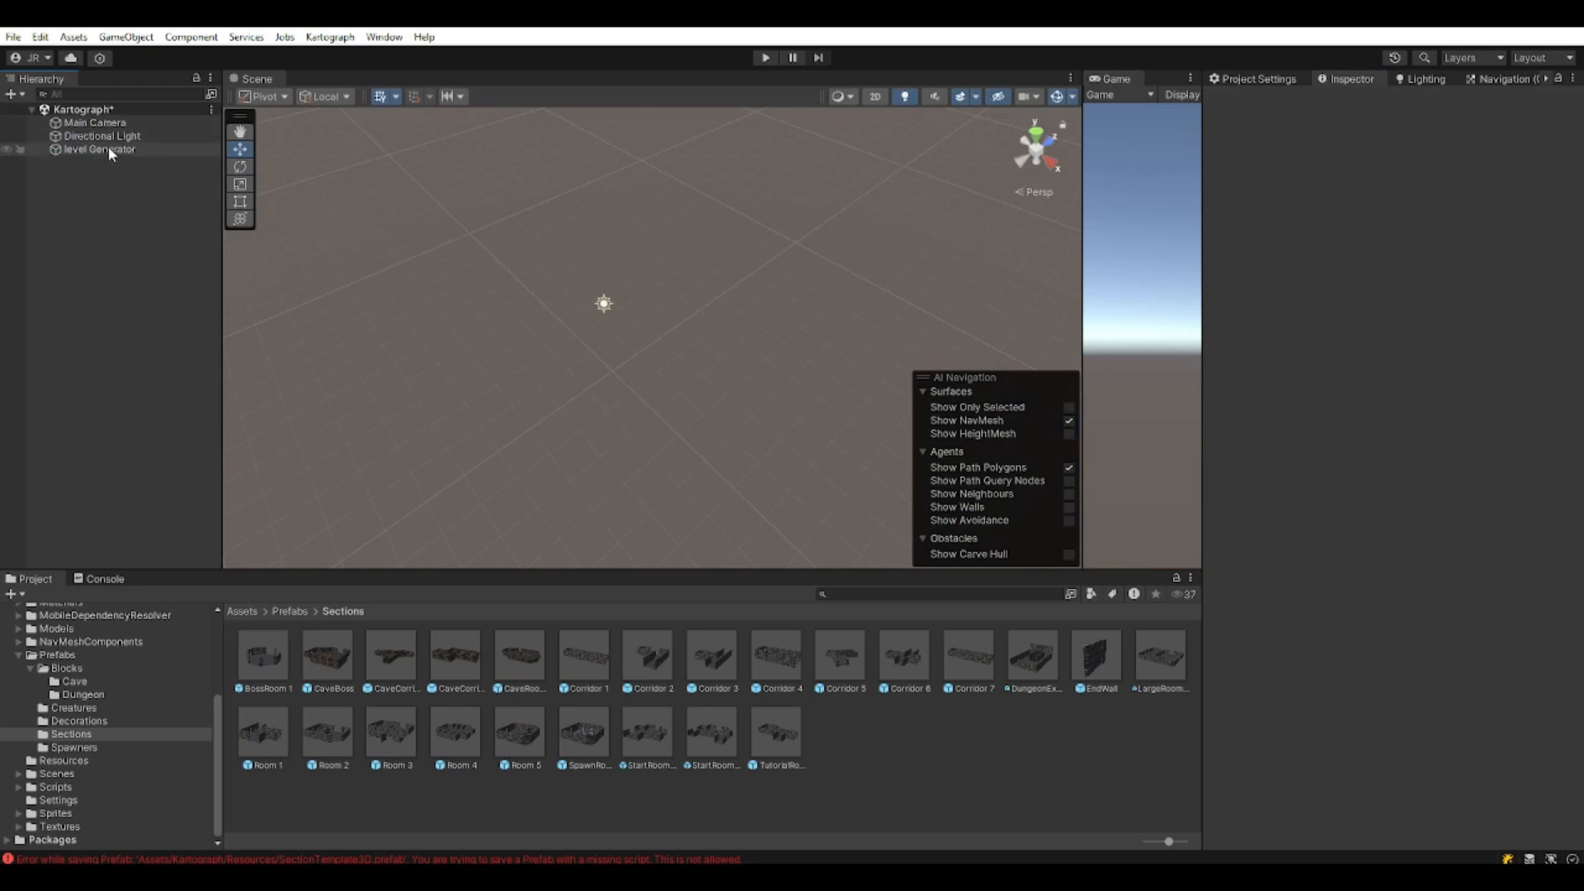
Add TutorialRoom and Corridor 7 as the level Generator's two Section Prefabs.
left_click(99, 149)
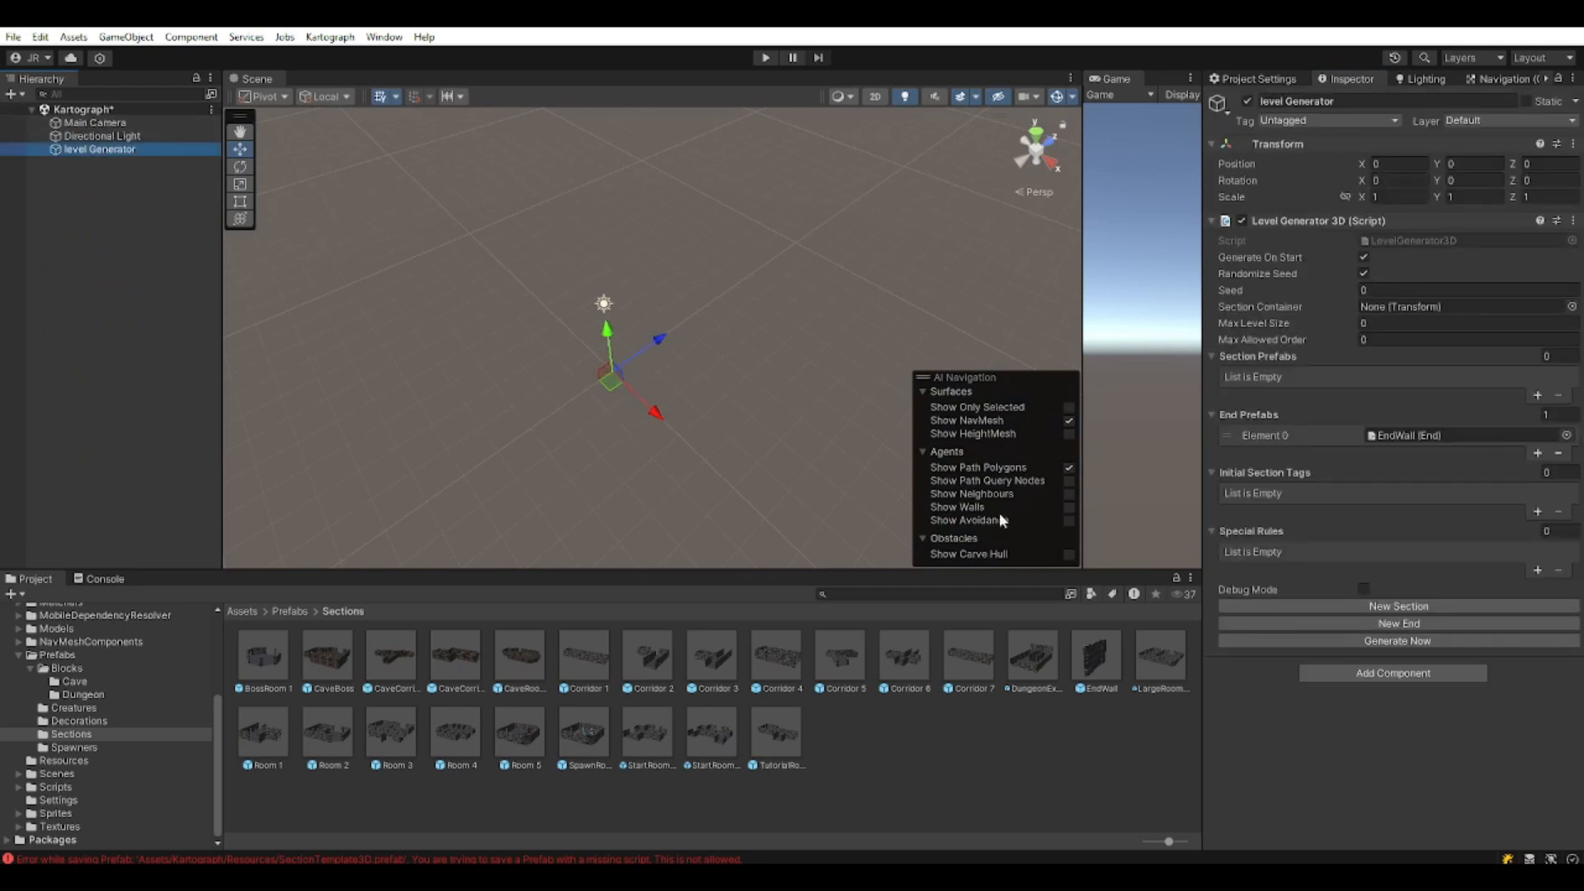
left_click(1538, 395)
left_click(1538, 395)
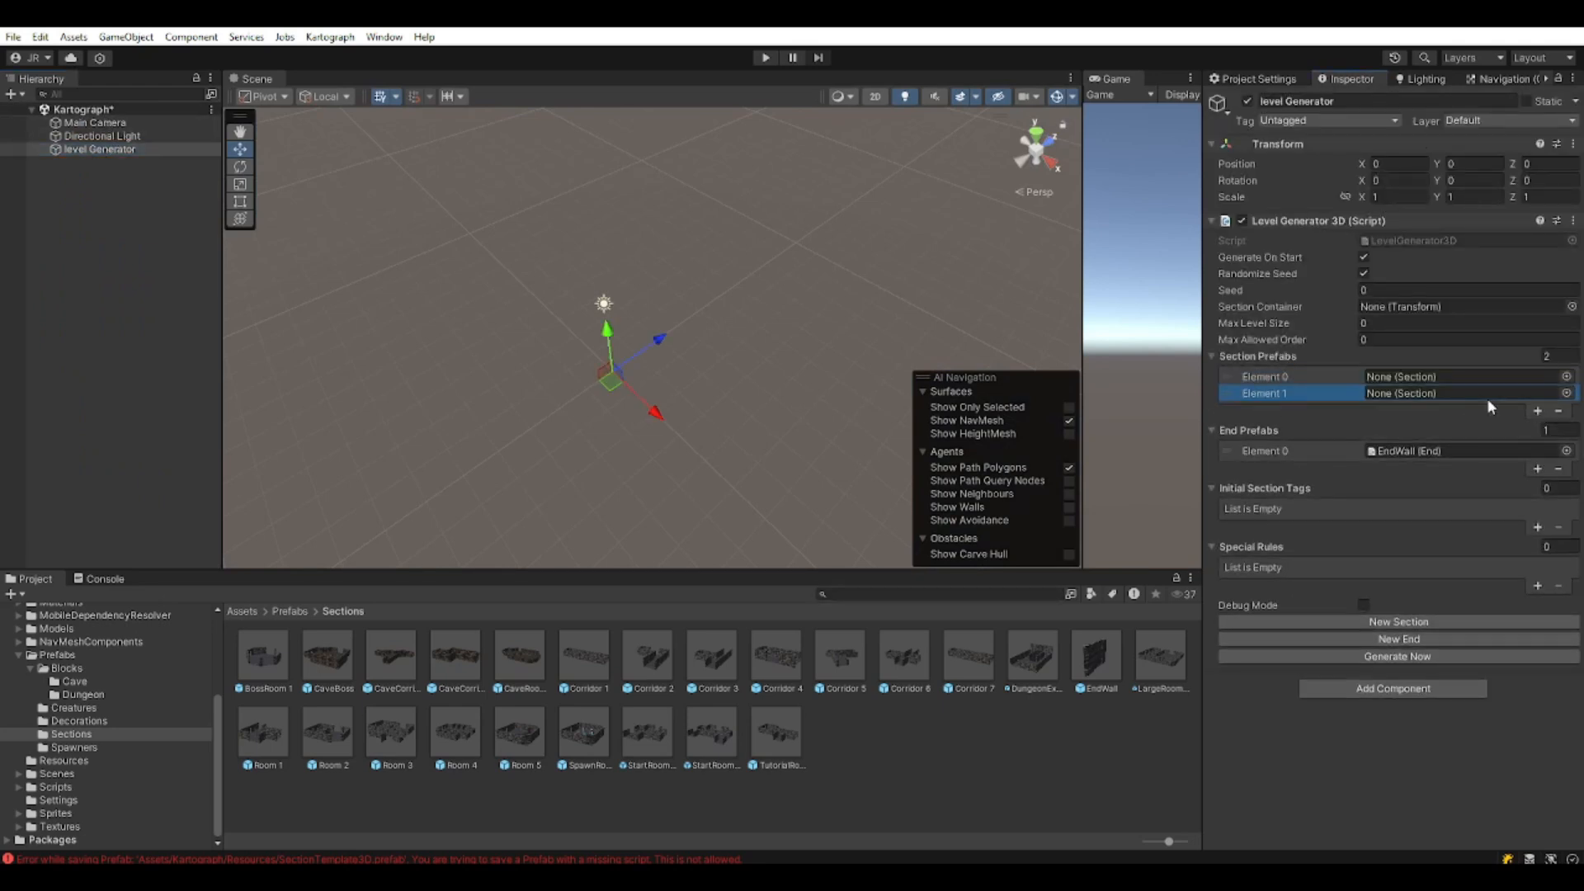
left_click_drag(775, 733, 1391, 376)
left_click_drag(747, 738, 1420, 400)
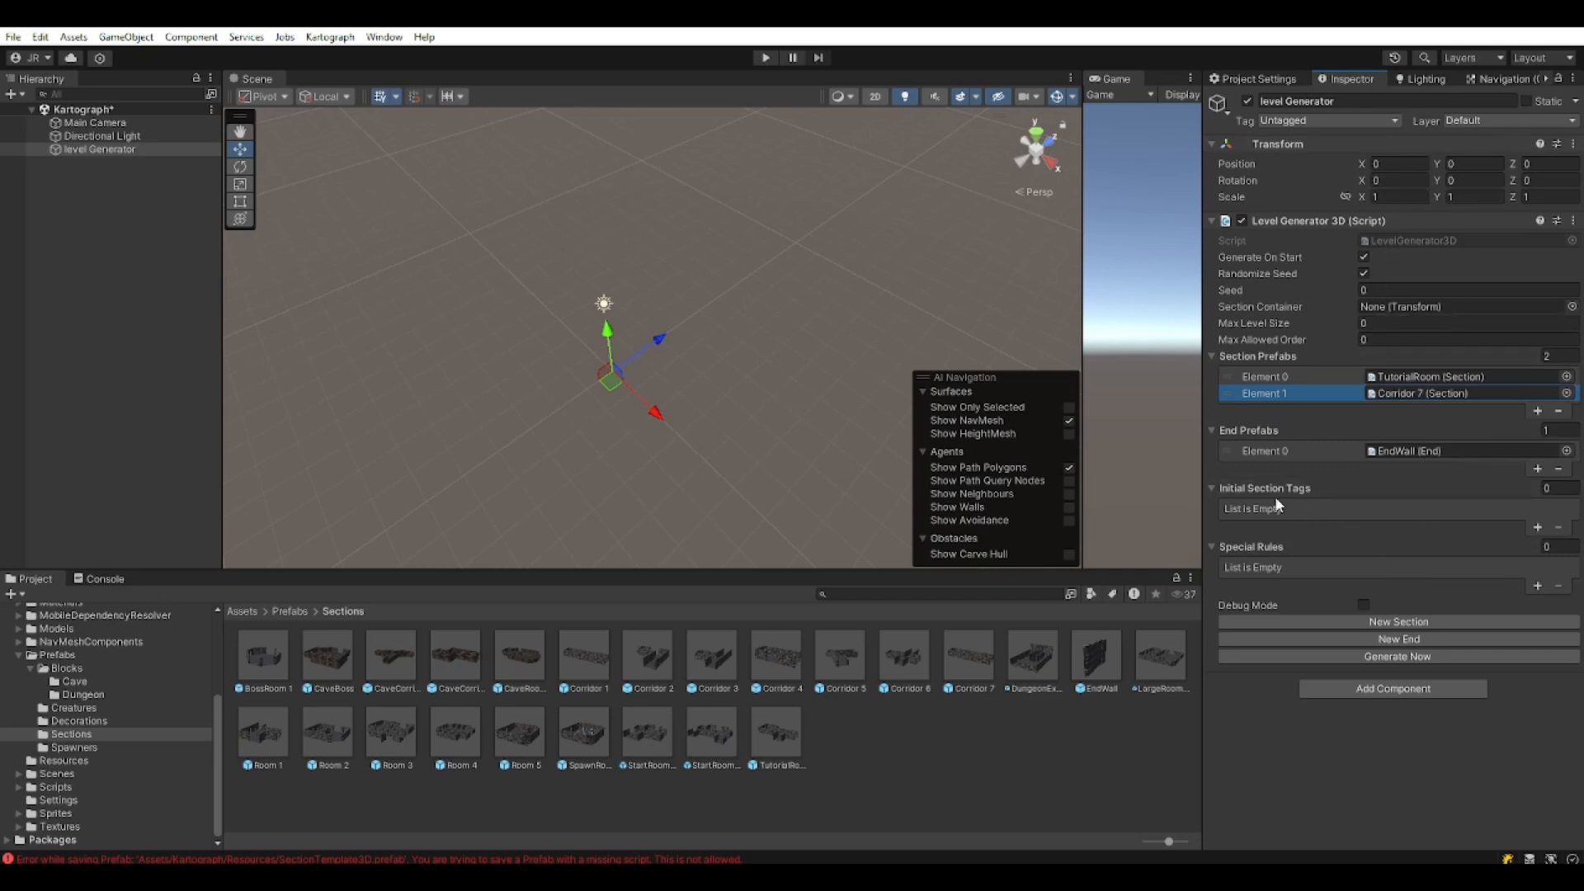
Set Initial Section Tag 'room', Max Level Size 100 and Max Allowed Order 10.
left_click(1537, 529)
left_click(1403, 509)
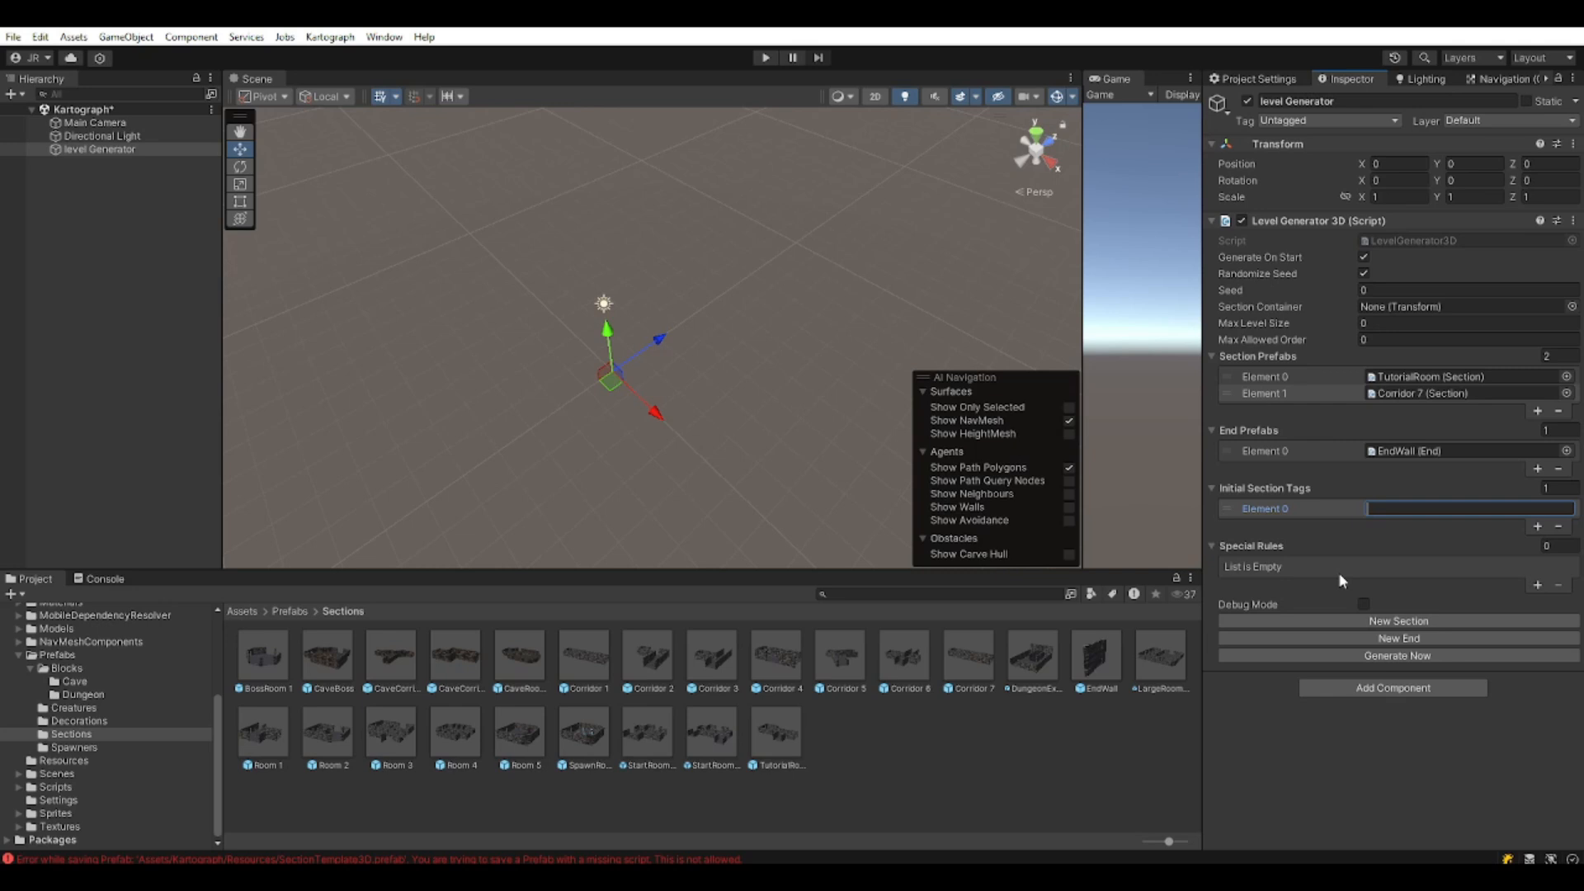
type("room")
left_click(1390, 327)
type("100")
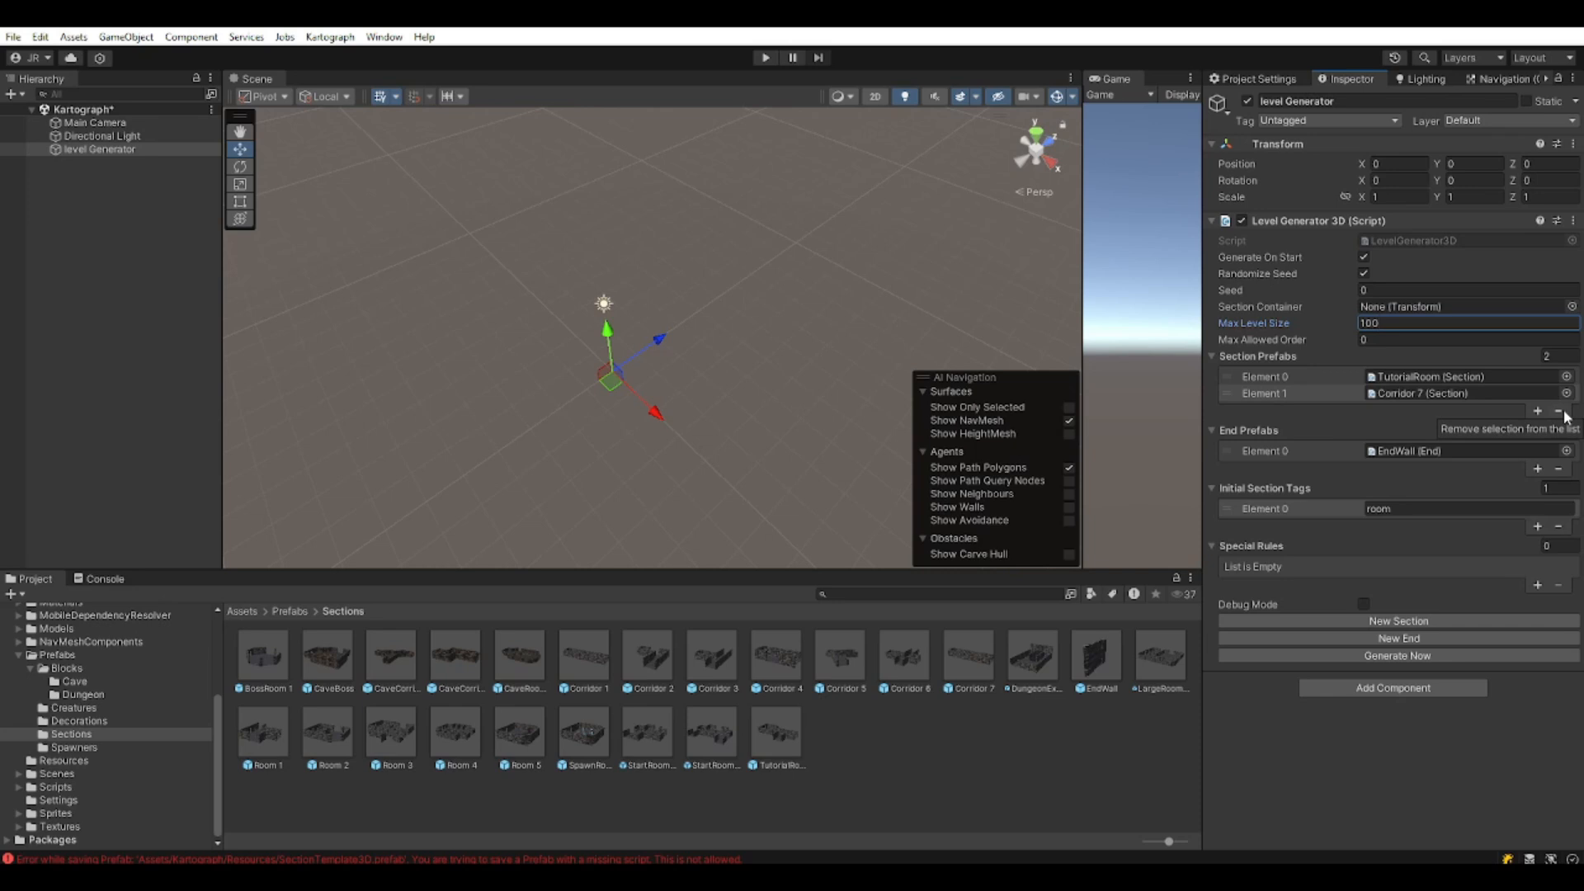
key("Tab")
type("10")
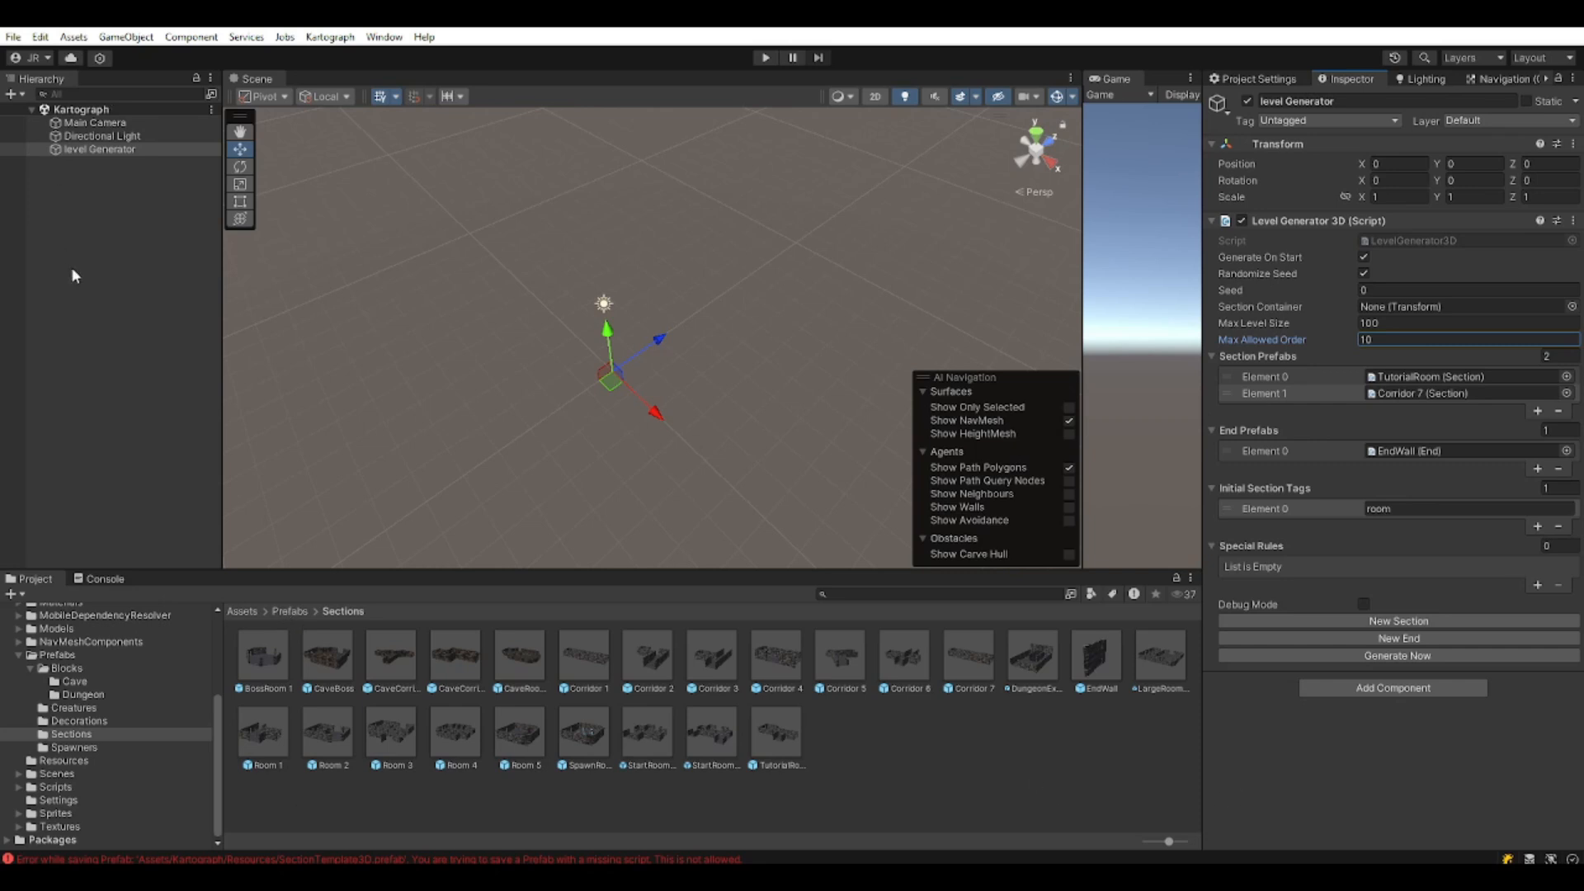
left_click(762, 57)
middle_click_drag(616, 425, 757, 341)
scroll(676, 328, "down", 3)
scroll(643, 452, "up", 2)
scroll(643, 454, "up", 4)
scroll(693, 286, "up", 8)
scroll(710, 357, "up", 10)
right_click_drag(666, 417, 789, 278)
key("q")
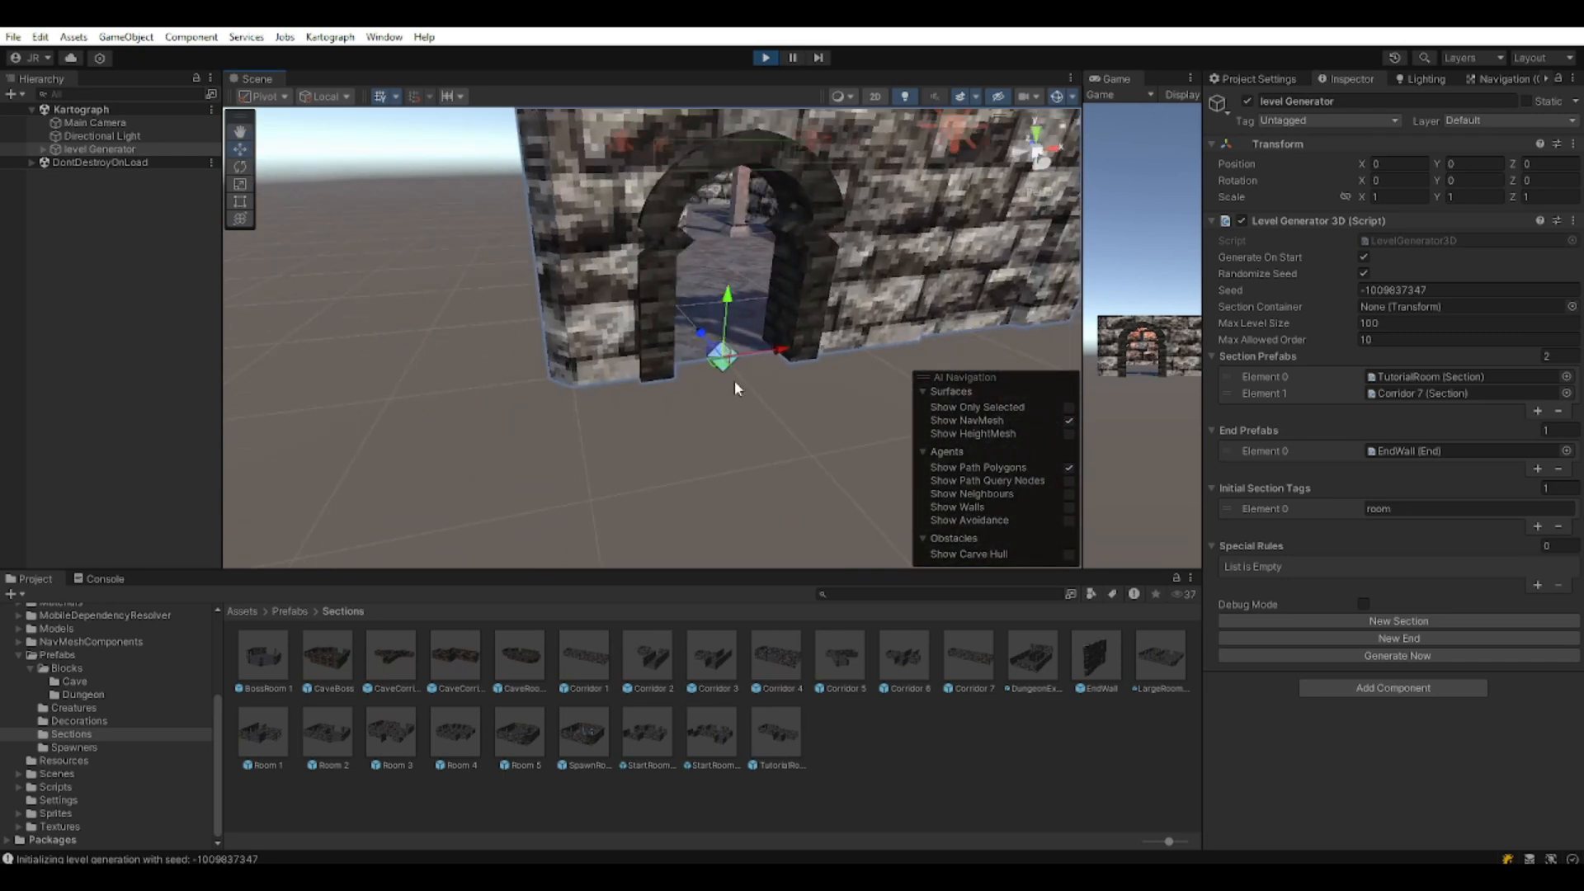
scroll(735, 375, "down", 6)
mouse_move(747, 349)
right_mouse_down()
mouse_move(730, 354)
mouse_move(767, 388)
mouse_move(745, 356)
right_mouse_up()
key("e")
middle_click_drag(746, 363, 407, 347)
scroll(495, 349, "down", 2)
middle_click_drag(520, 350, 707, 393)
scroll(689, 401, "up", 2)
middle_click_drag(595, 373, 620, 398)
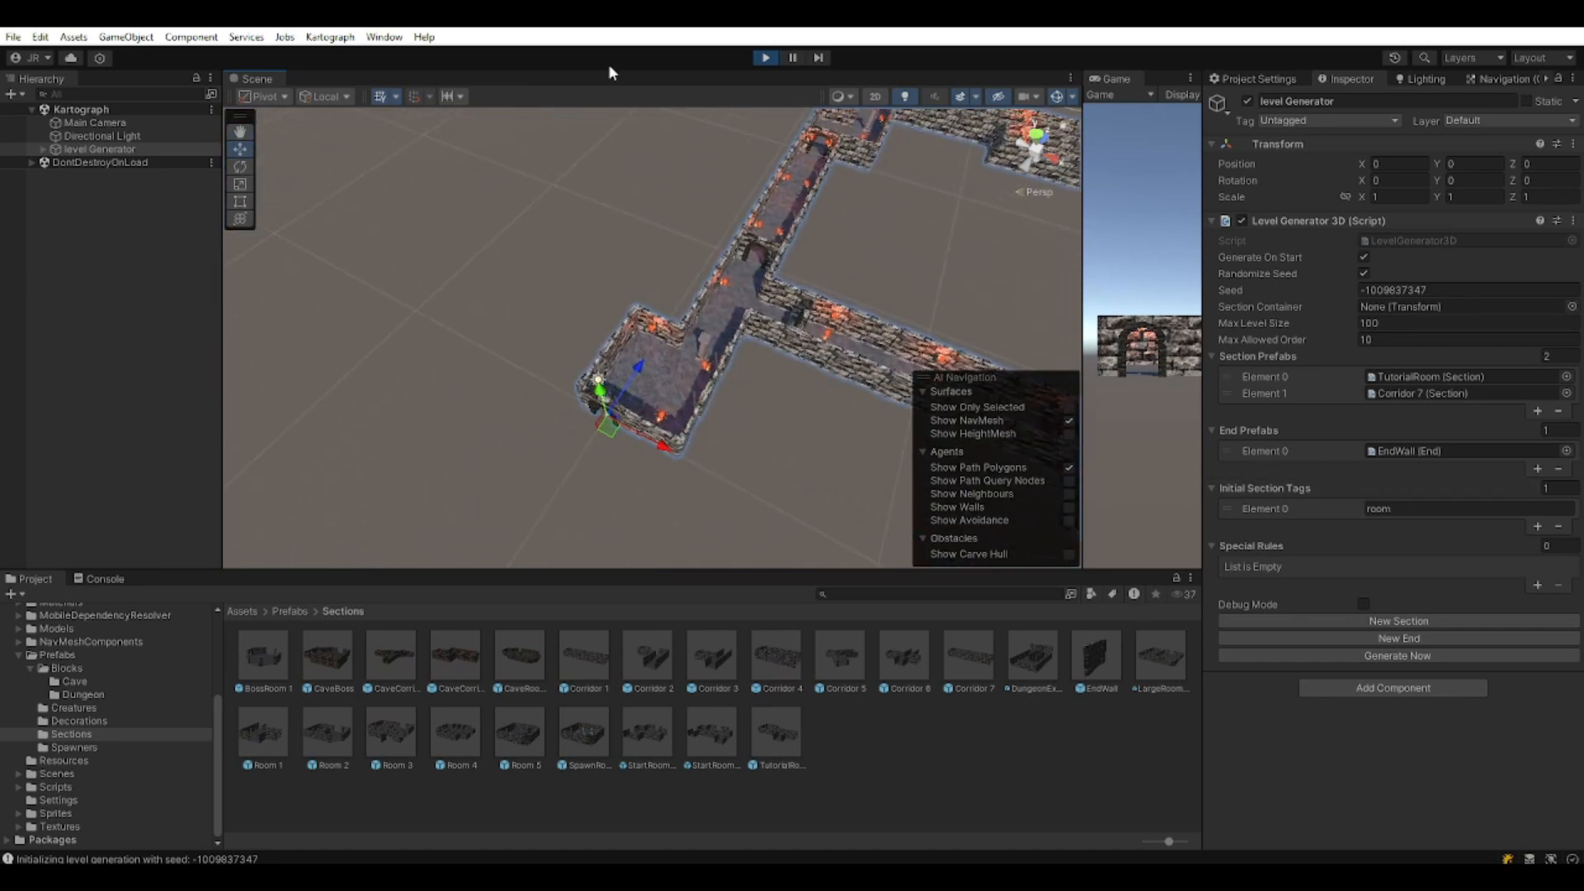
left_click(766, 59)
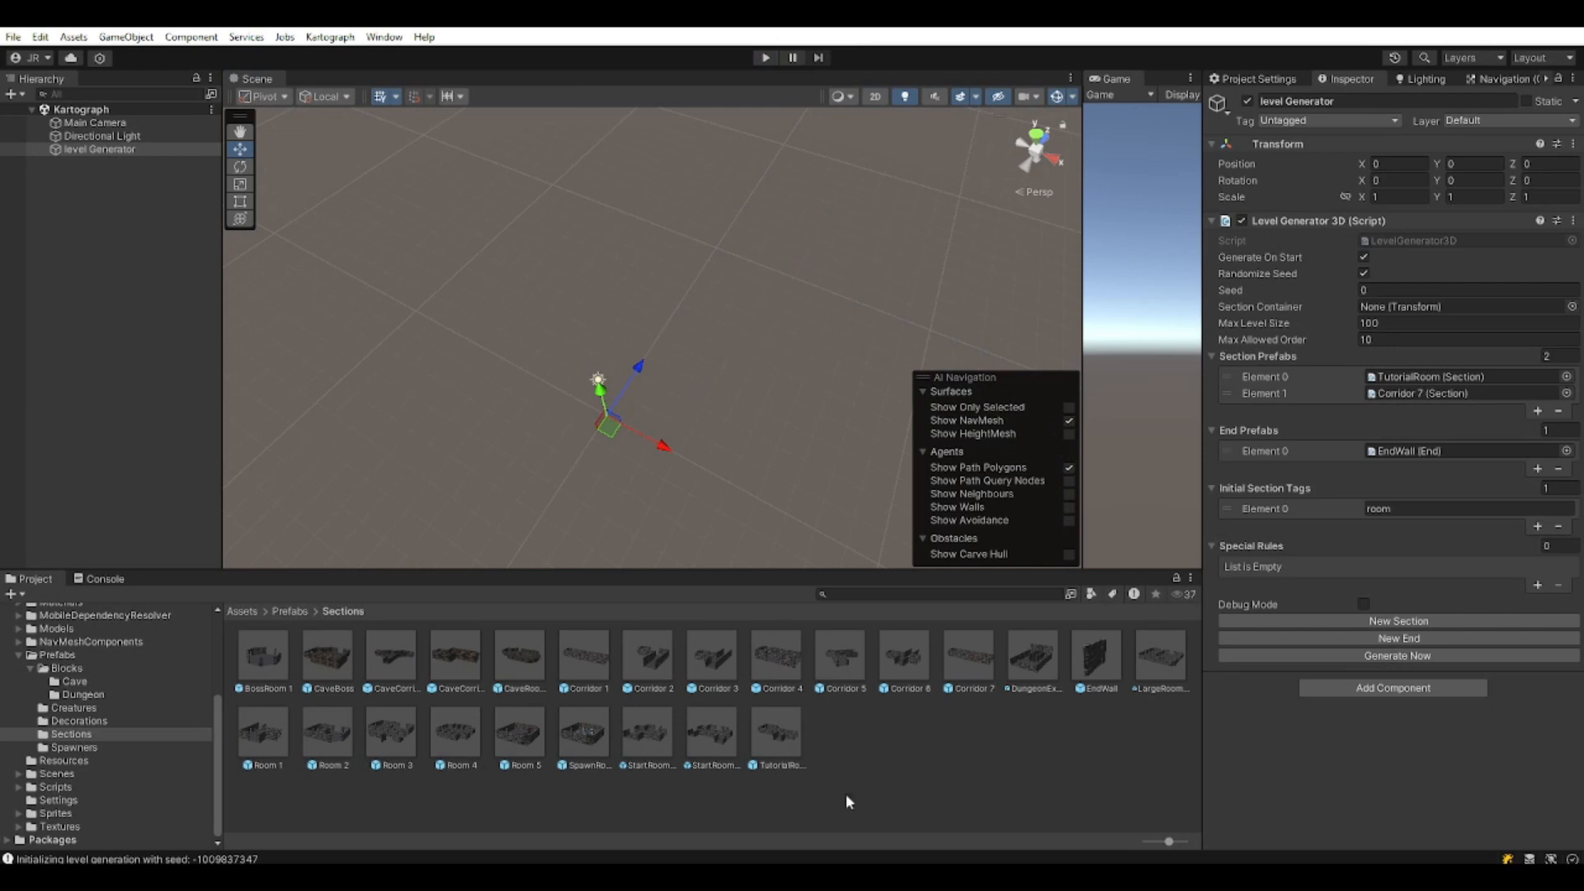
left_click(873, 756)
Duplicate TutorialRoom and rename the copy TutorialStartRoom.
left_click(793, 738)
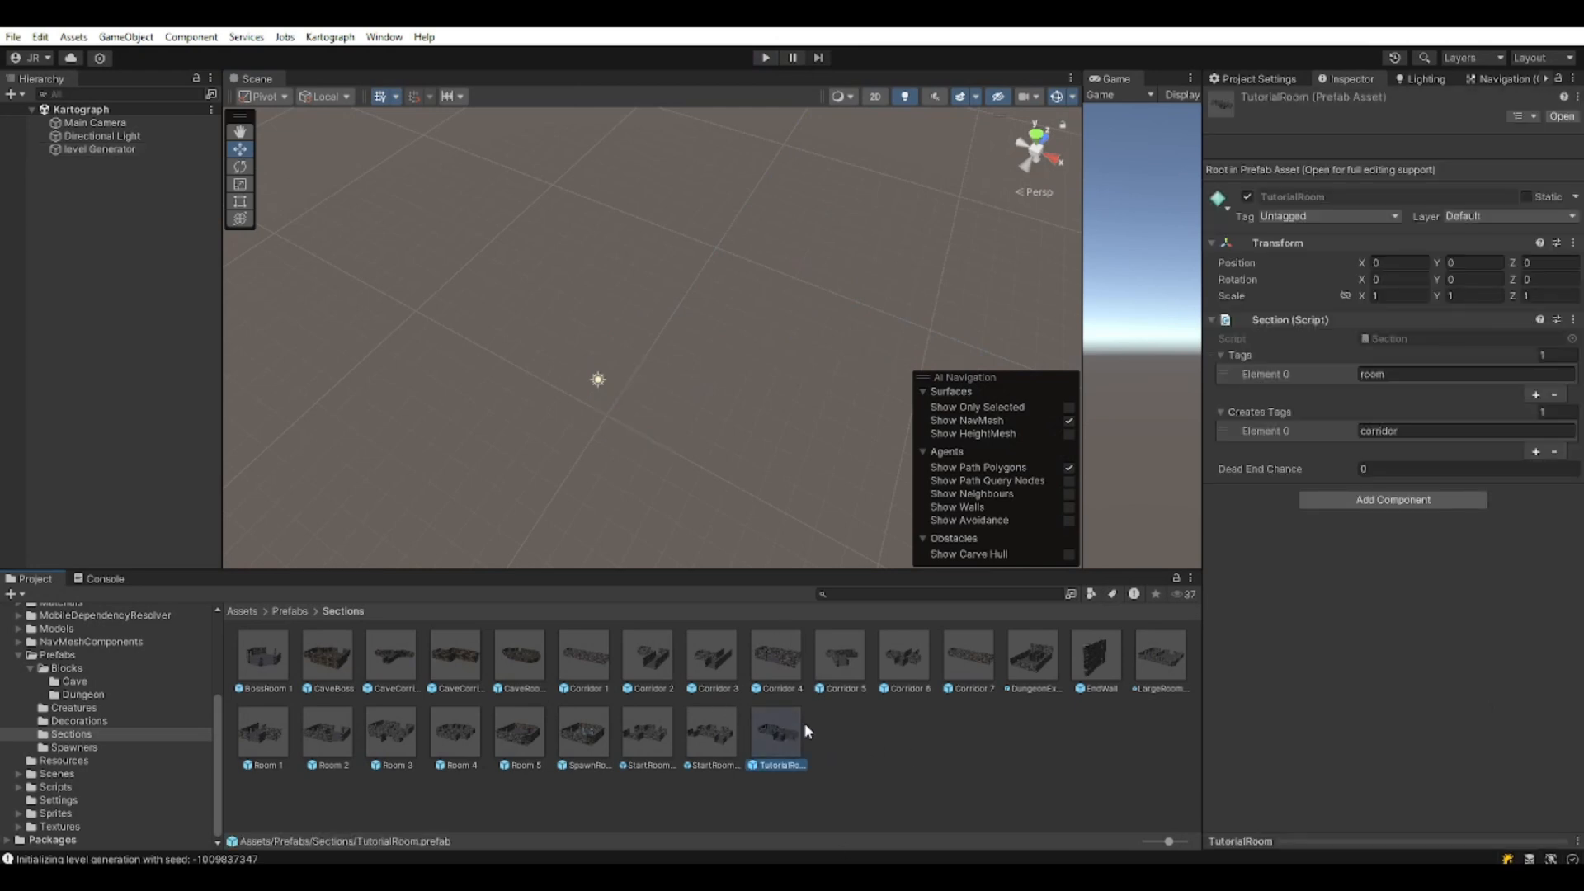
key("ctrl+d")
left_click(845, 766)
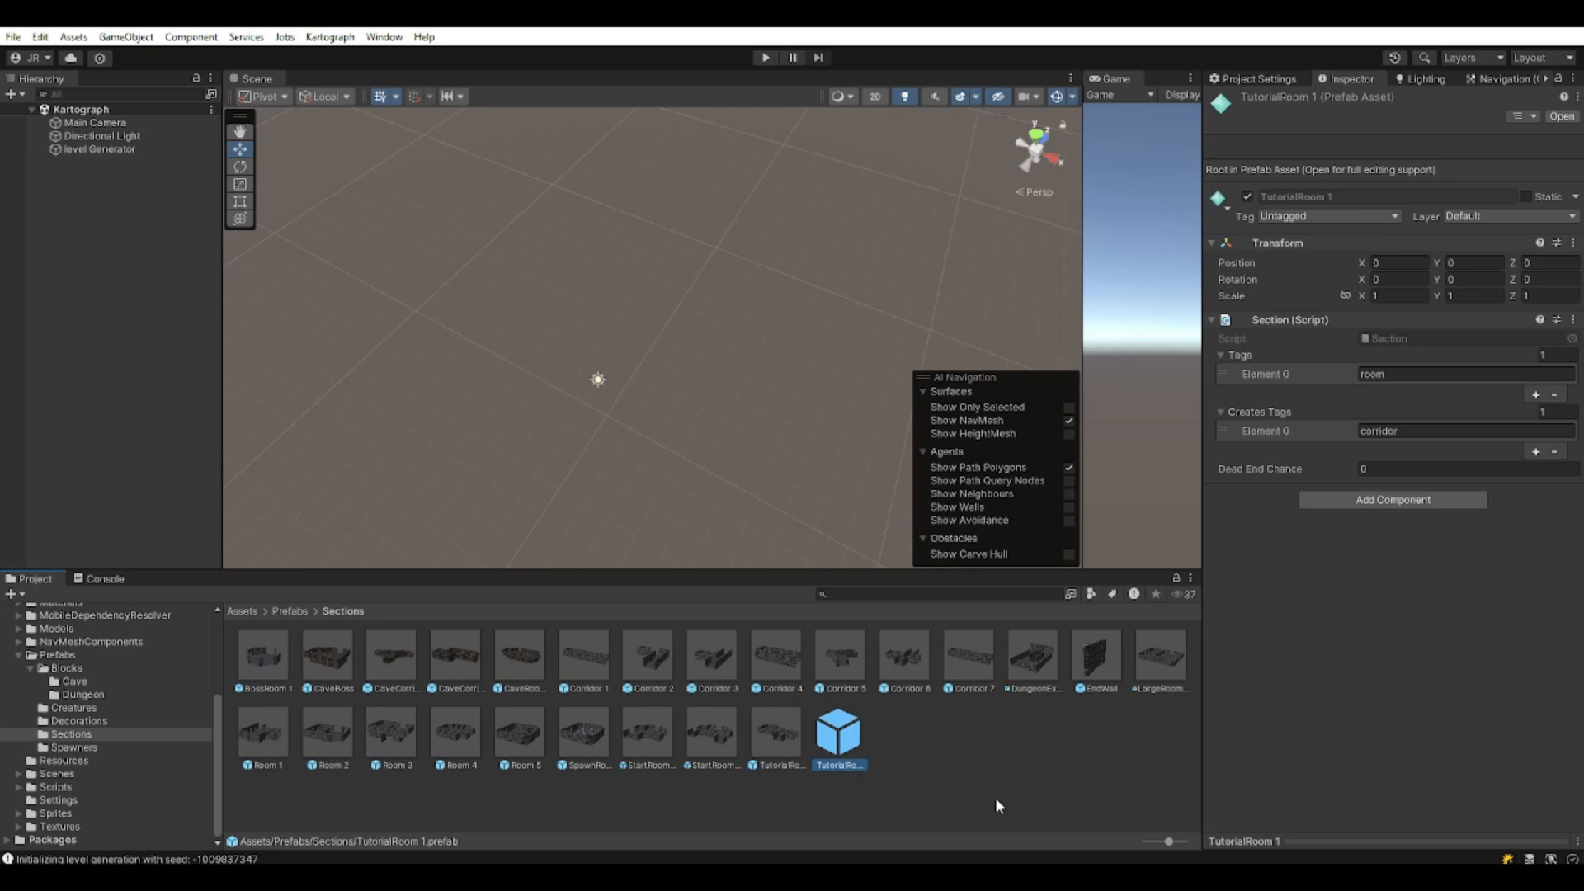
key("Right")
key("BackSpace")
key("BackSpace")
key("BackSpace")
key("BackSpace")
key("BackSpace")
type("2tartRoom")
key("Return")
Open TutorialStartRoom and change its section tag from room to 'start'.
double_click(840, 740)
scroll(622, 426, "up", 4)
left_click_drag(572, 434, 621, 326, "alt")
right_click_drag(622, 327, 577, 388)
key("w")
left_click(1381, 273)
type("start")
right_click_drag(1056, 314, 579, 422)
Delete the Arch from the TutorialStartRoom prefab.
left_click(566, 310)
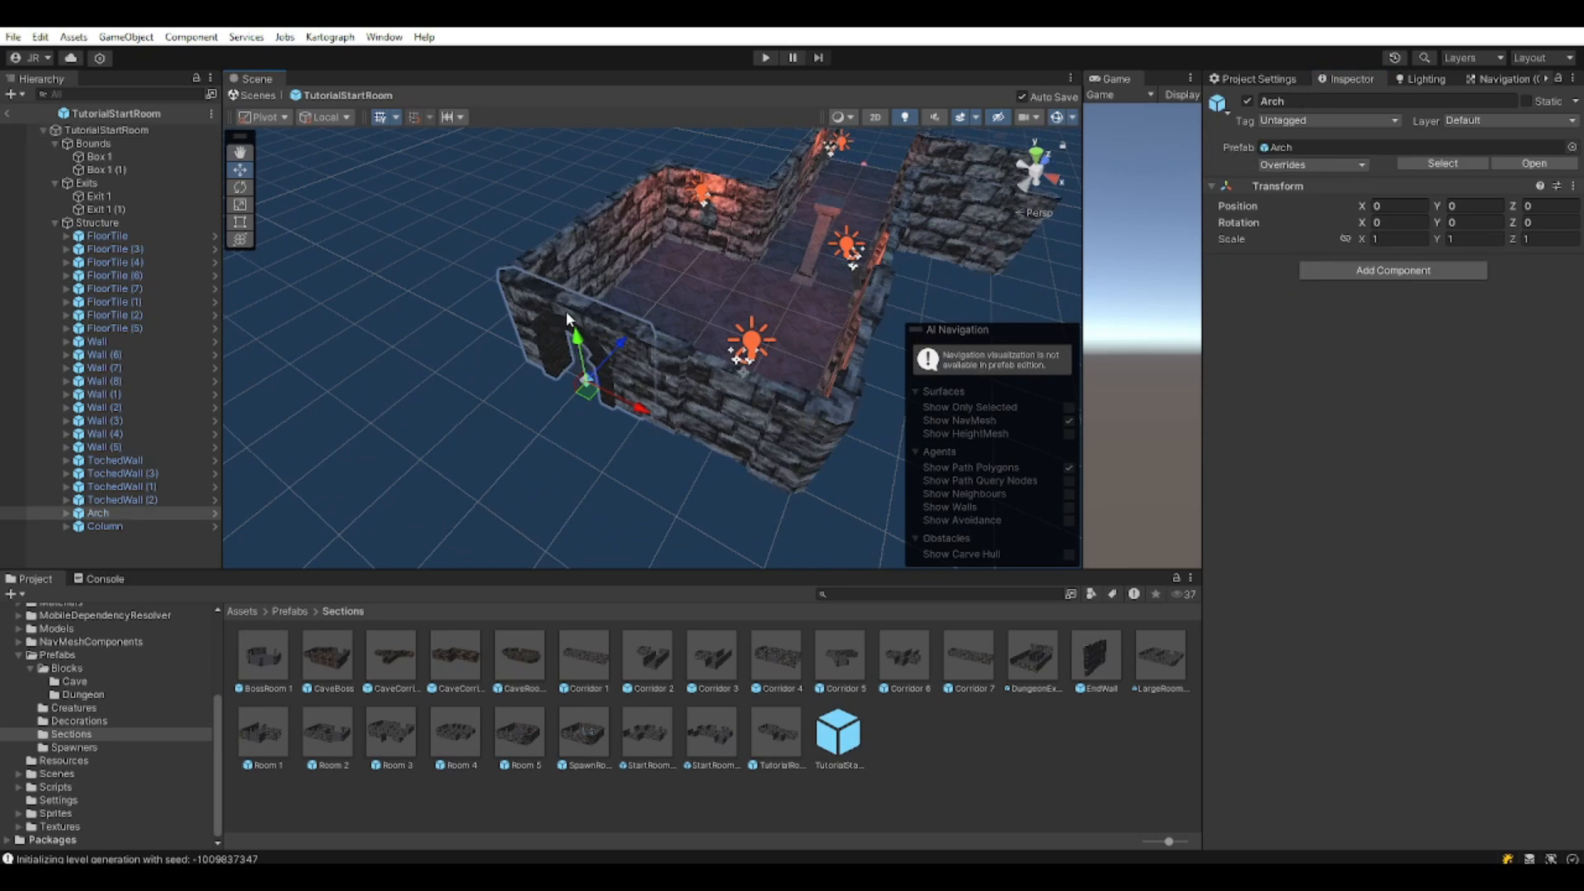
key("Delete")
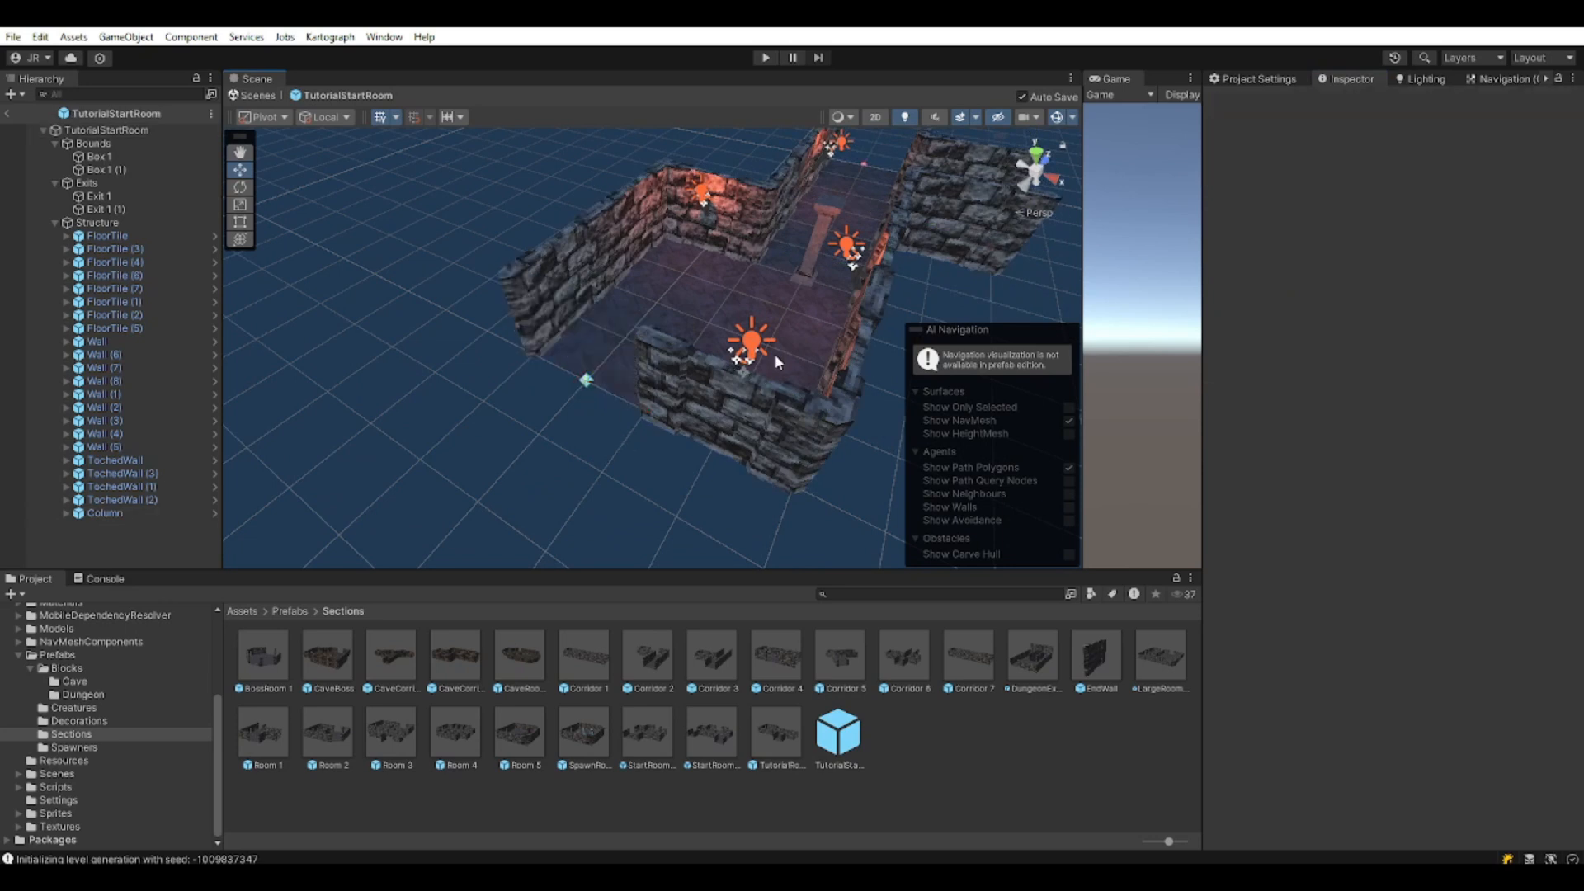
middle_click_drag(583, 373, 586, 477)
scroll(584, 477, "down", 3)
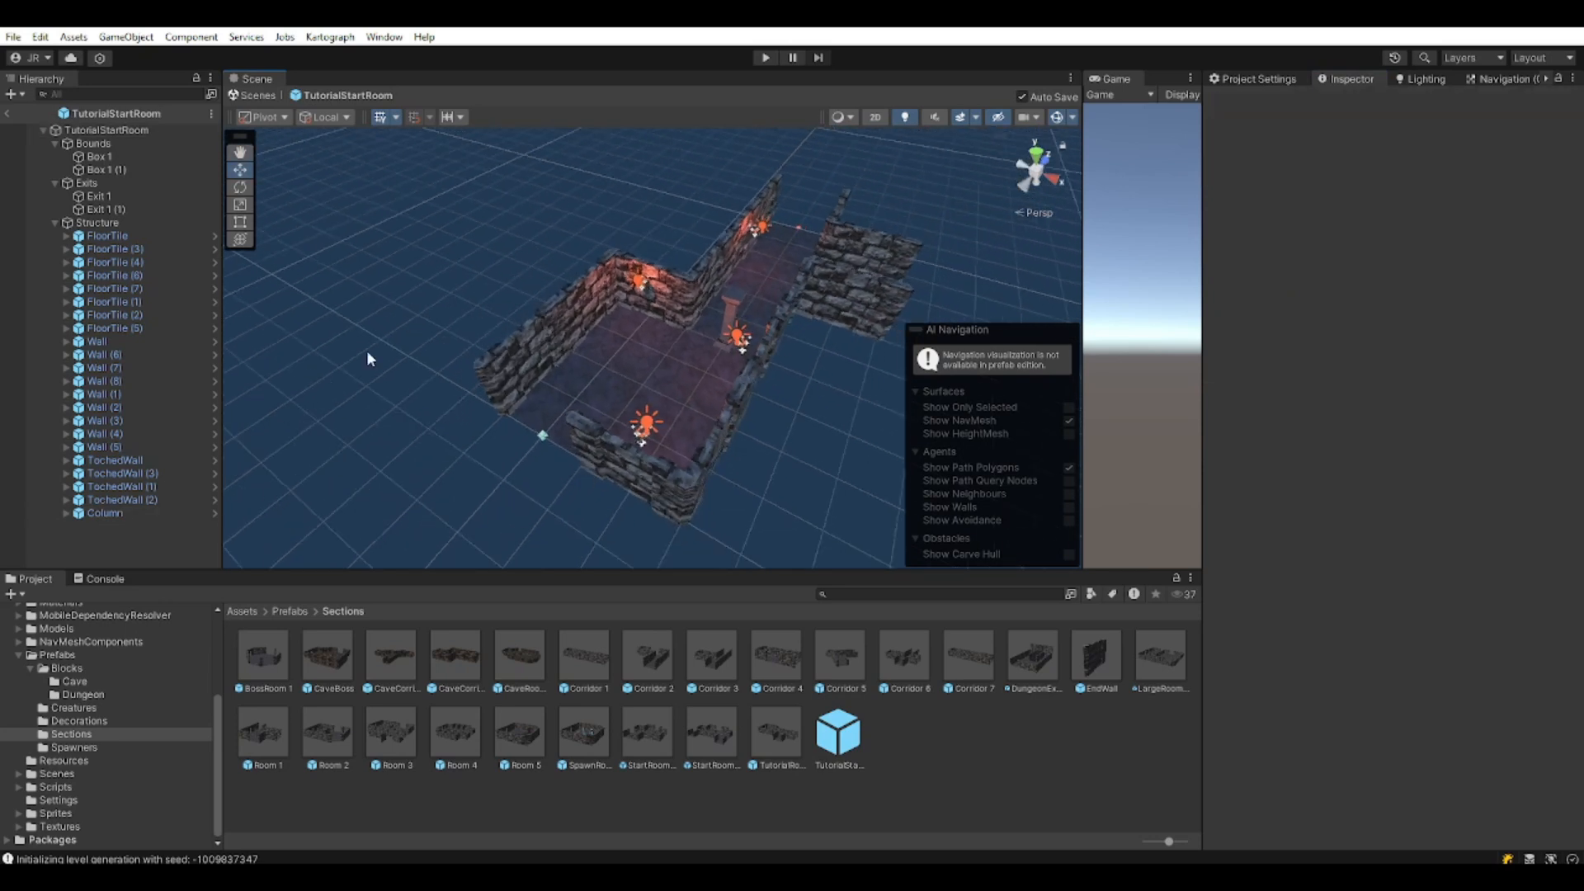
Duplicate exit marker Exit 1 (1), move it to the room's end and rotate it 180°.
left_click(106, 209)
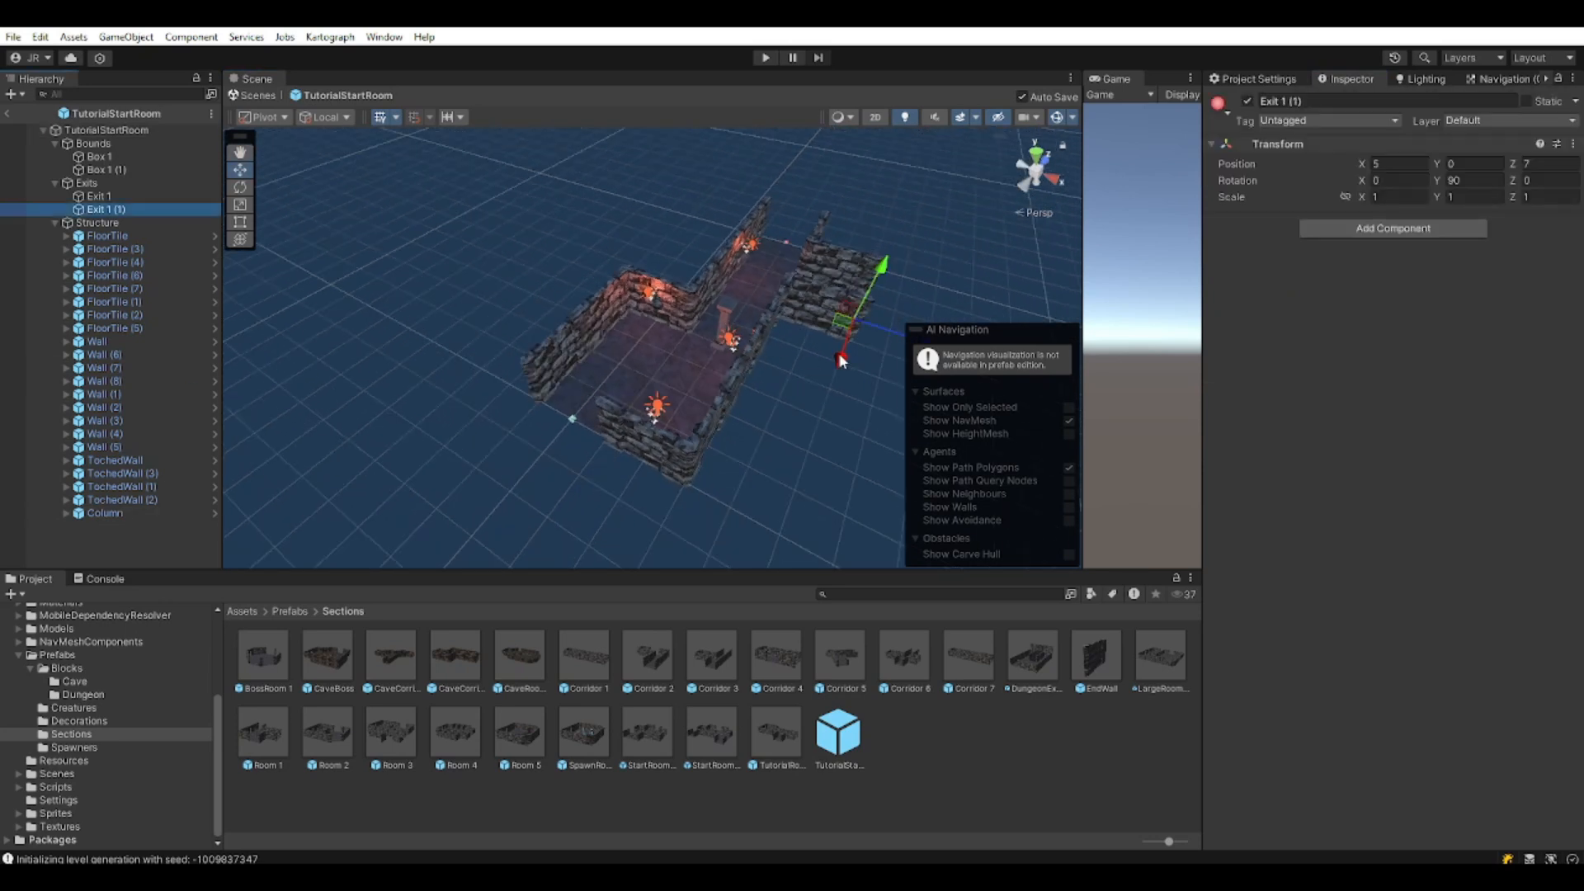
key("ctrl+d")
left_click_drag(843, 322, 552, 426)
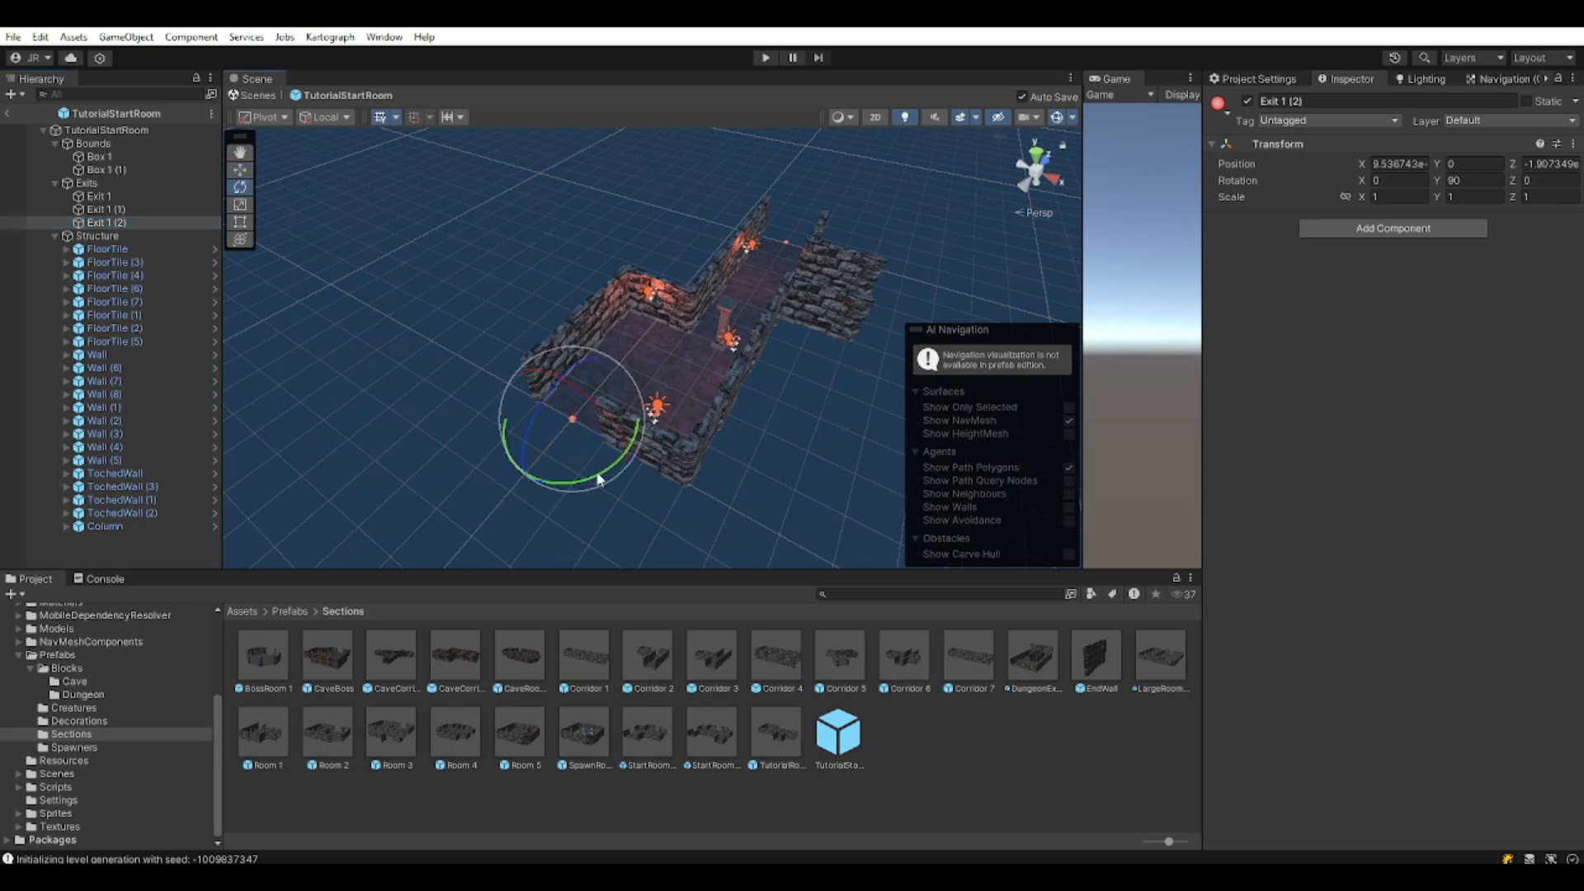
left_click_drag(600, 479, 343, 422)
key("w")
left_click_drag(668, 458, 646, 418, "alt")
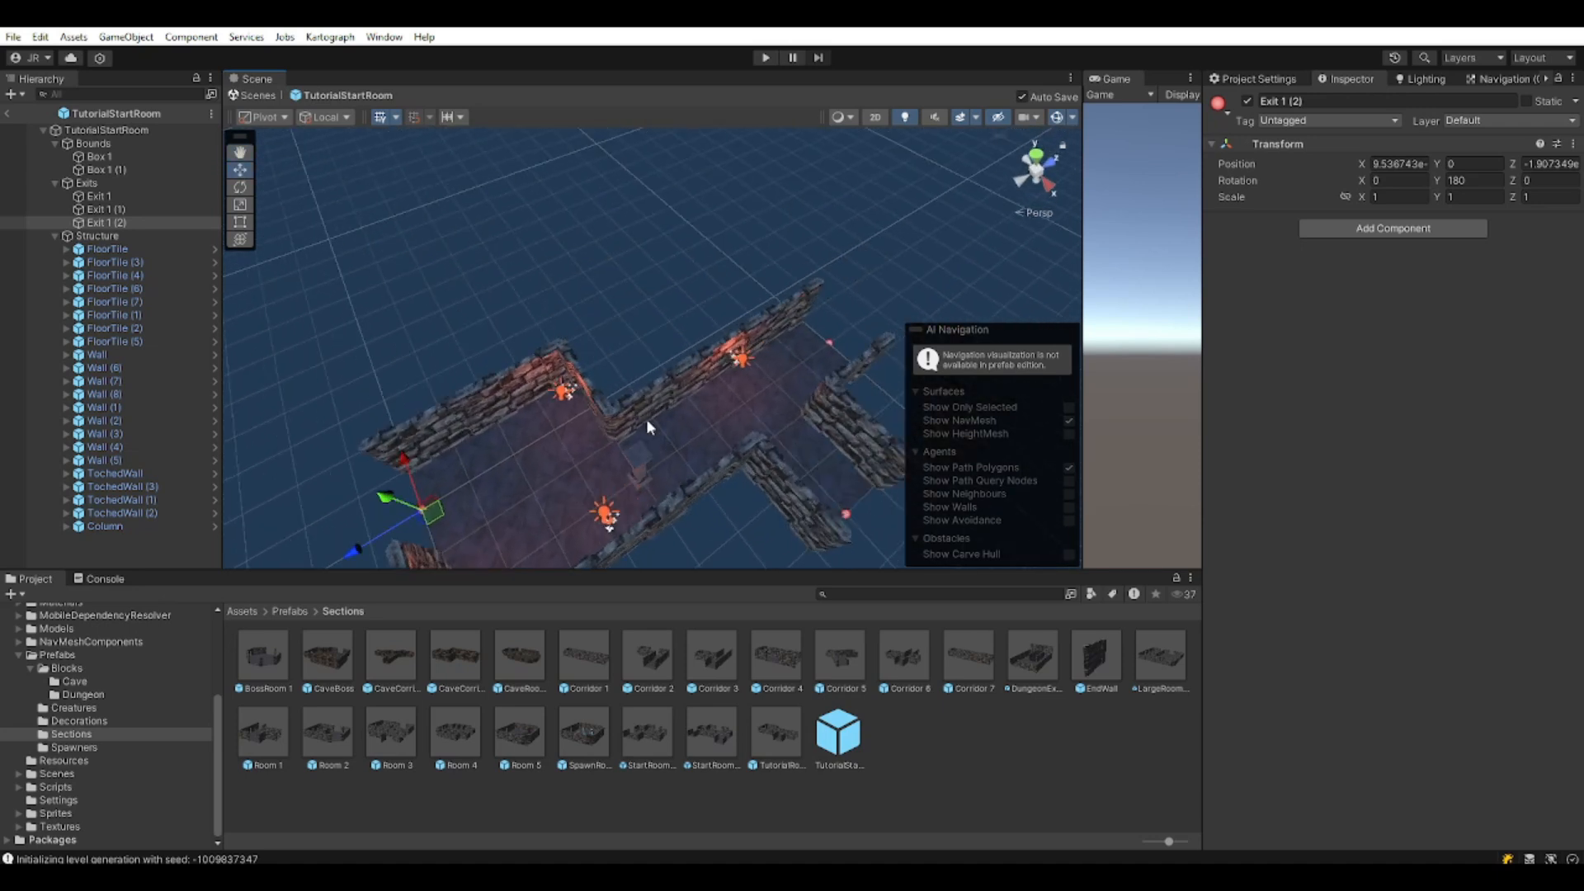
Remove Wall (1) and fill the opening with two copies of FloorTile (5).
left_click(654, 405)
key("Delete")
left_click(681, 456)
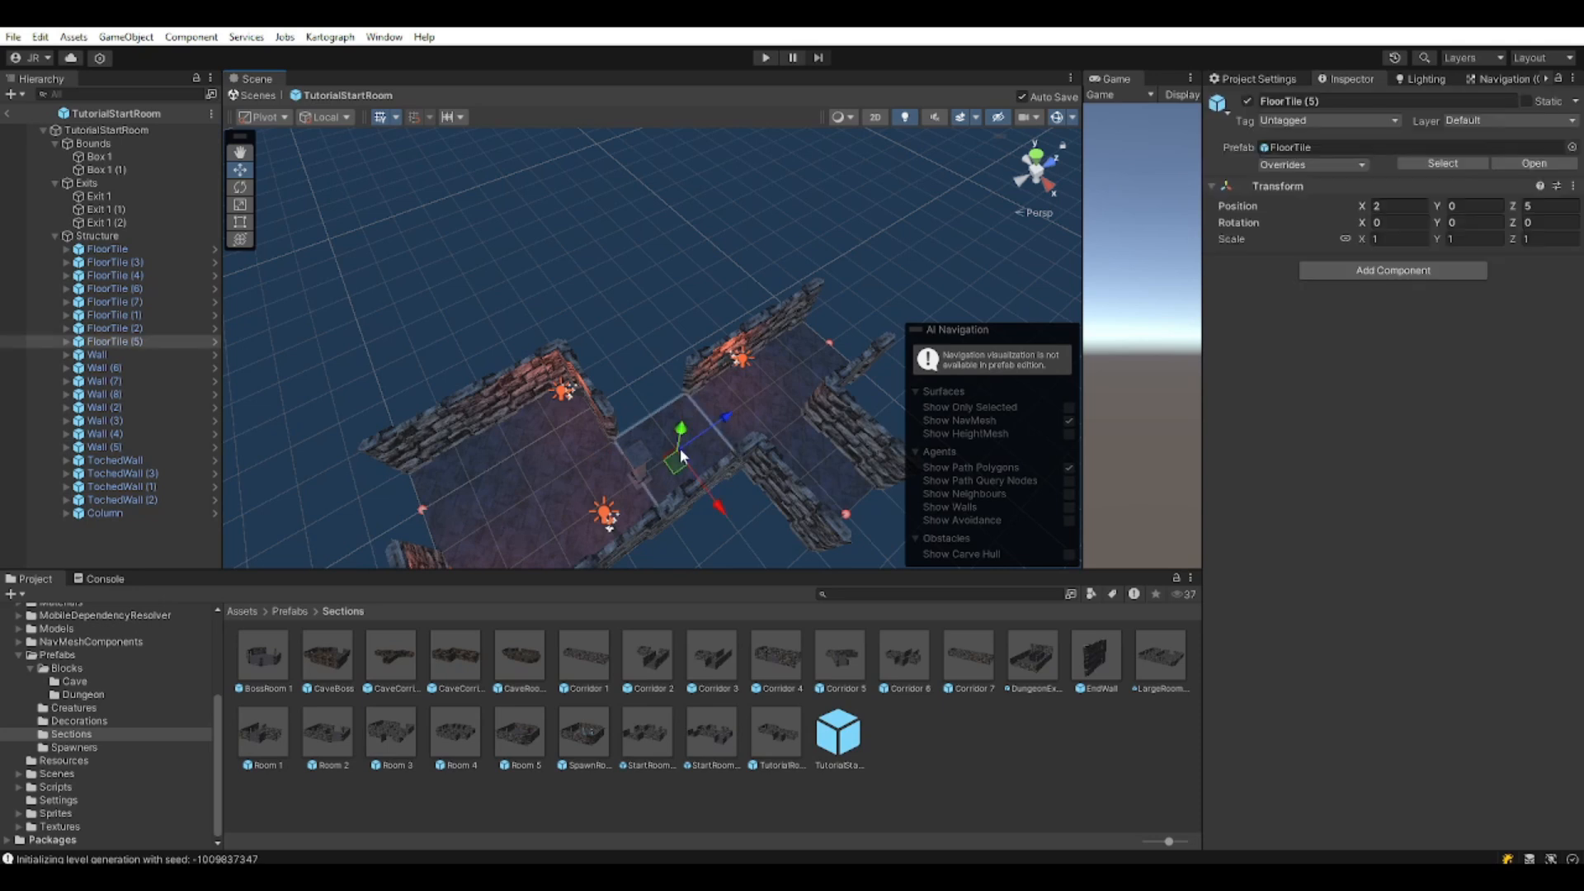
key("ctrl+d")
left_click_drag(678, 459, 546, 292)
key("ctrl+d")
middle_click_drag(625, 342, 694, 340)
Line the new arm with copied torch walls and plain walls, turning them to face inward.
left_click(667, 394)
key("ctrl+d")
left_click_drag(653, 416, 105, 216)
key("ctrl+d")
key("ctrl+d")
key("e")
middle_click_drag(885, 504, 849, 470)
left_click(849, 472)
key("w")
key("ctrl+d")
left_click_drag(838, 466, 618, 319)
Delete the extra torch wall and move a copied column to the opposite side.
key("ctrl+d")
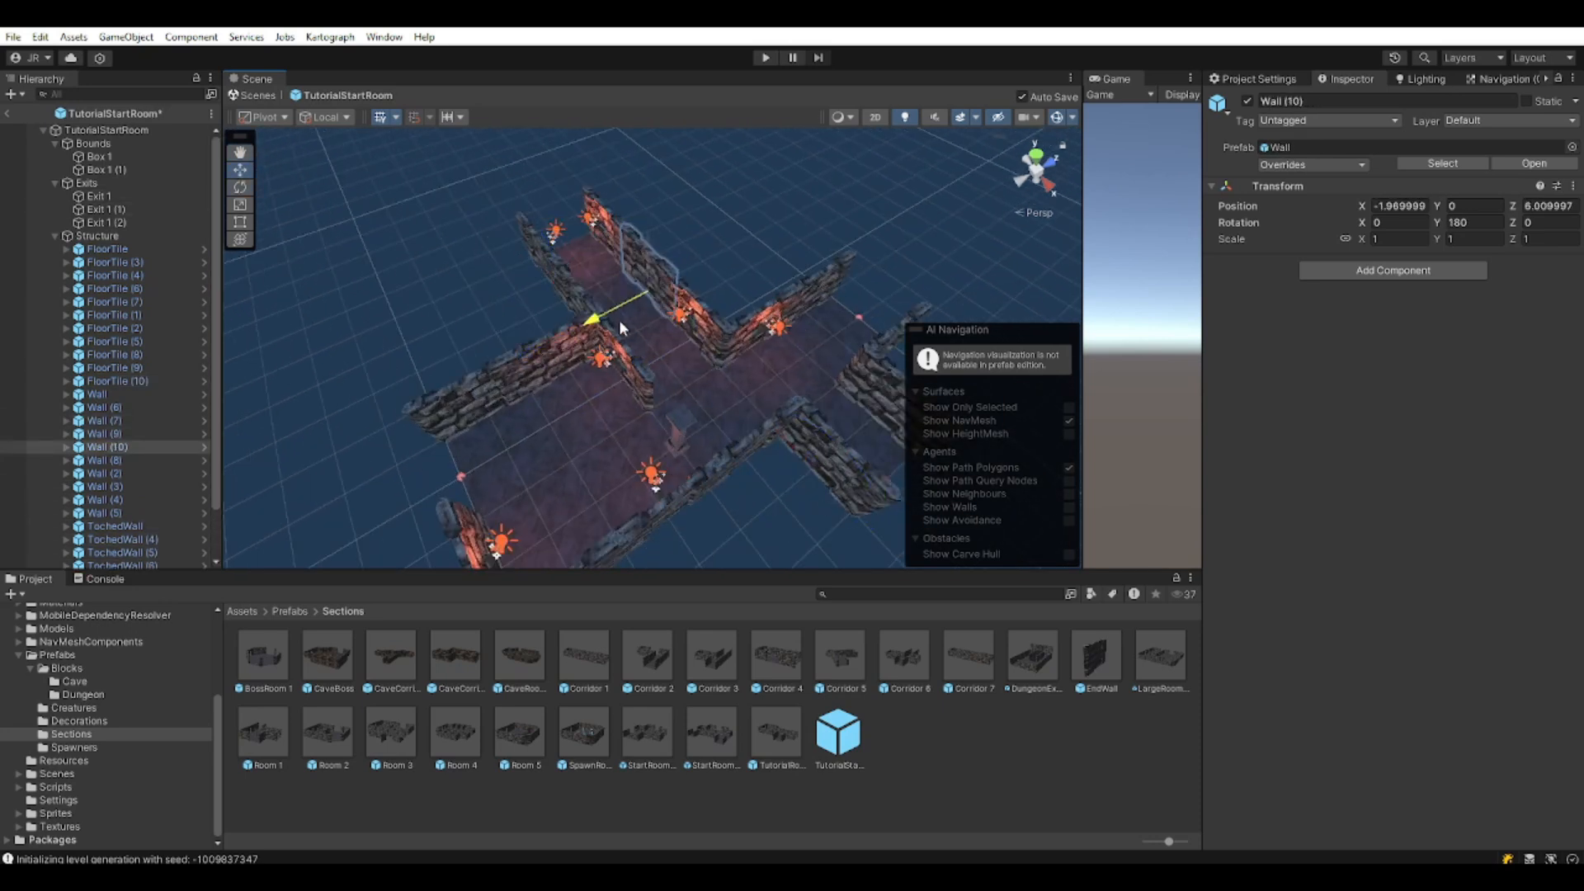
left_click(792, 511)
left_click_drag(894, 534, 577, 396, "alt")
left_click(587, 408)
key("Delete")
left_click(685, 479)
key("ctrl+d")
left_click_drag(686, 484, 596, 429)
left_click(859, 523)
left_click_drag(858, 523, 536, 482, "alt")
Duplicate Exit 1 (2) into Exit 1 (3) at -5, 0, 5, rotated 270°.
left_click(124, 179)
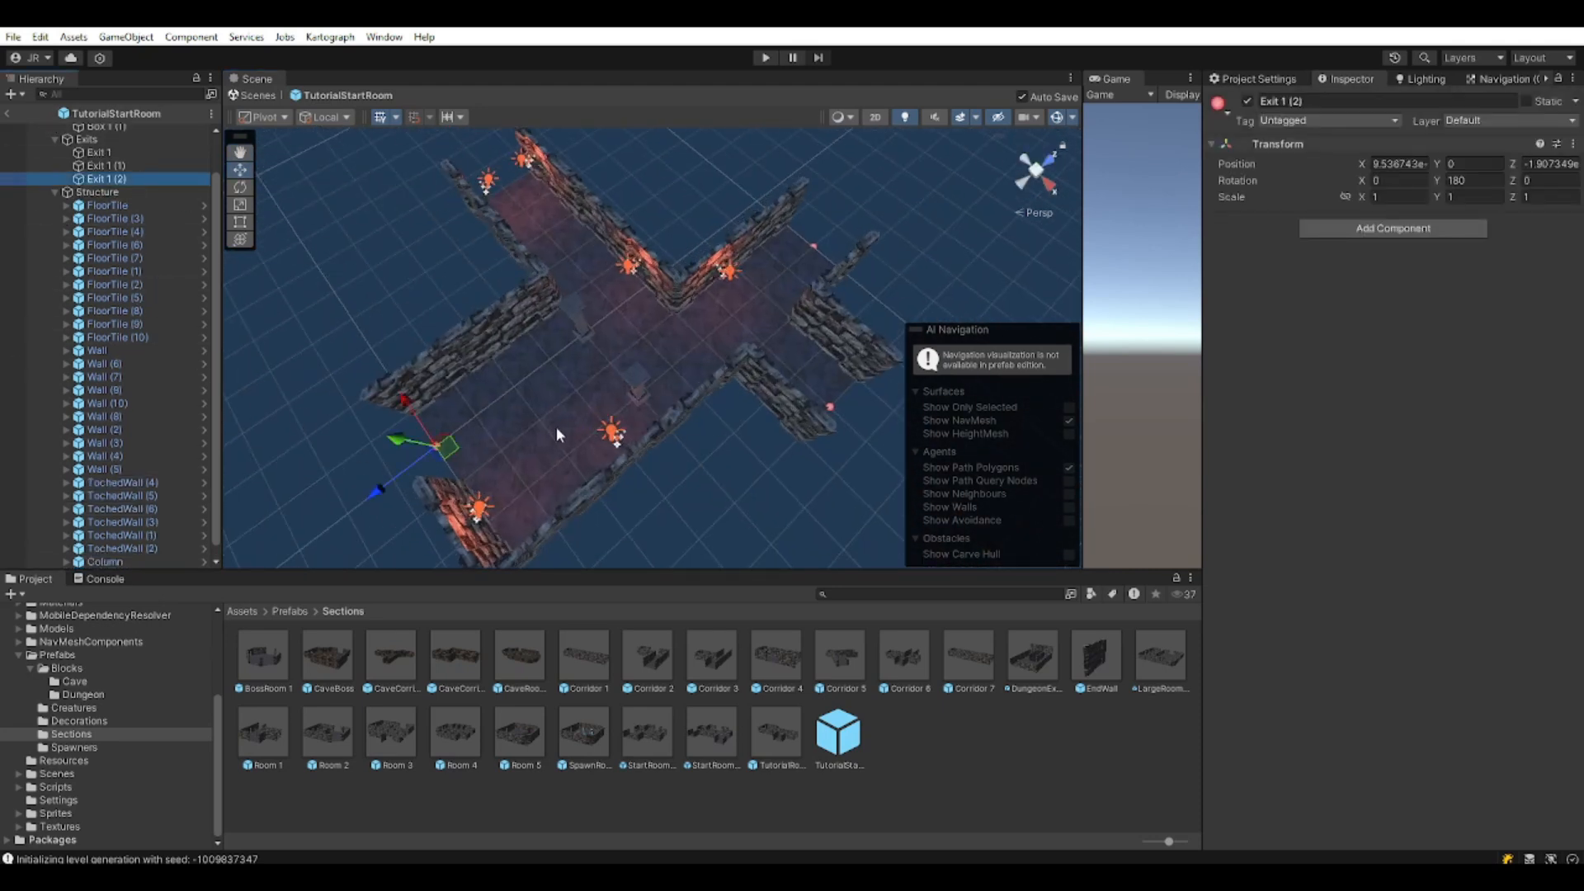
key("ctrl+d")
left_click_drag(449, 445, 504, 178)
middle_click_drag(559, 272, 632, 430)
key("e")
left_click_drag(572, 388, 369, 350)
key("w")
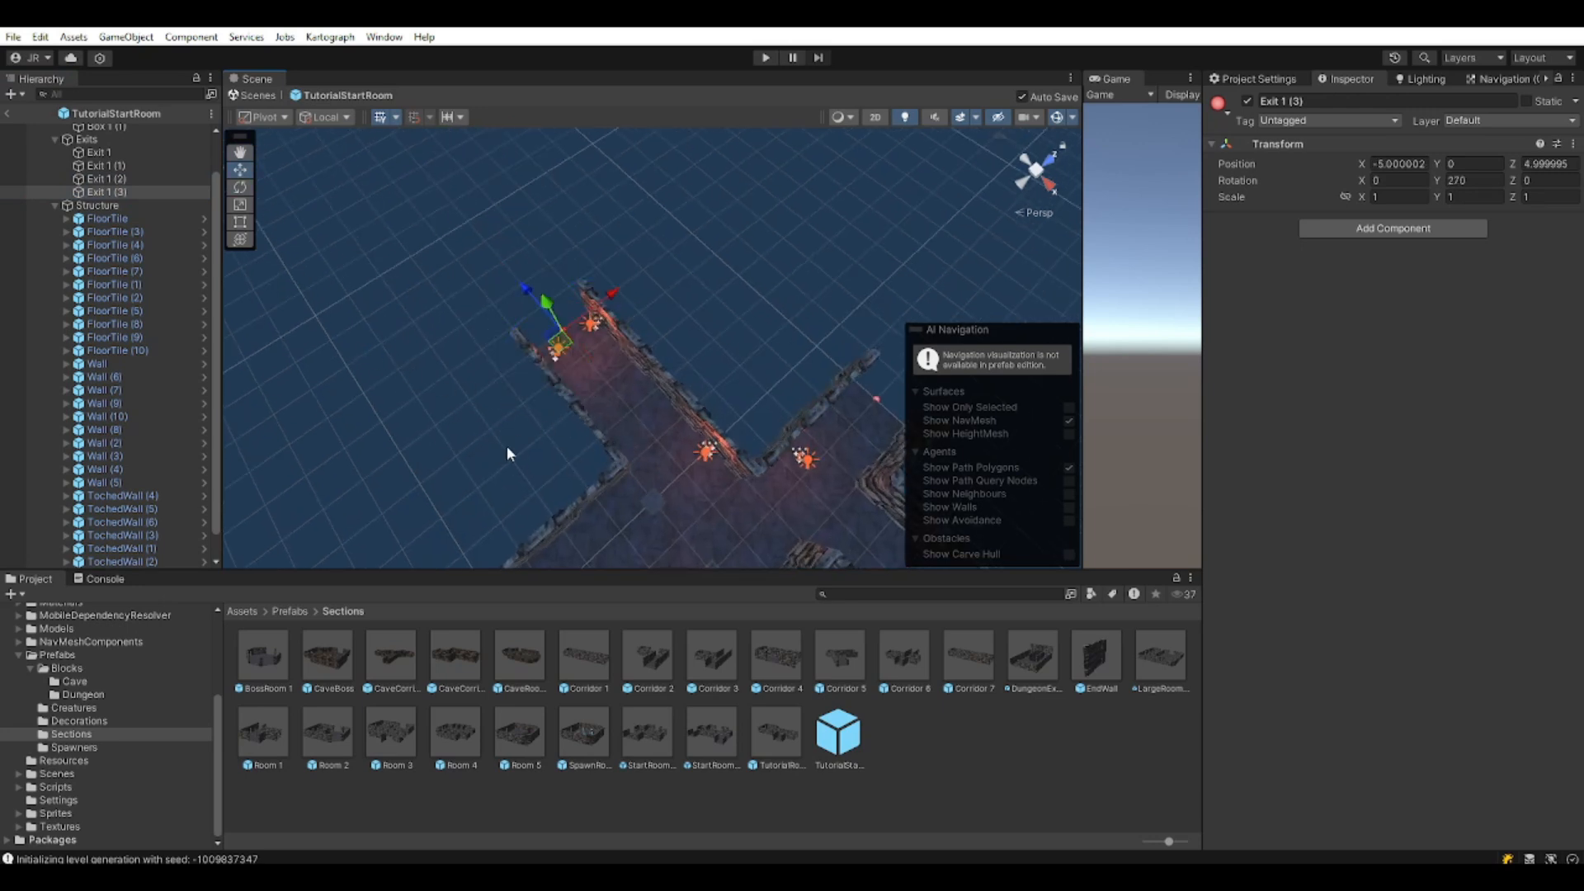
right_click_drag(506, 445, 664, 413)
middle_click_drag(664, 414, 564, 237)
scroll(569, 264, "down", 3)
middle_click_drag(632, 401, 834, 372)
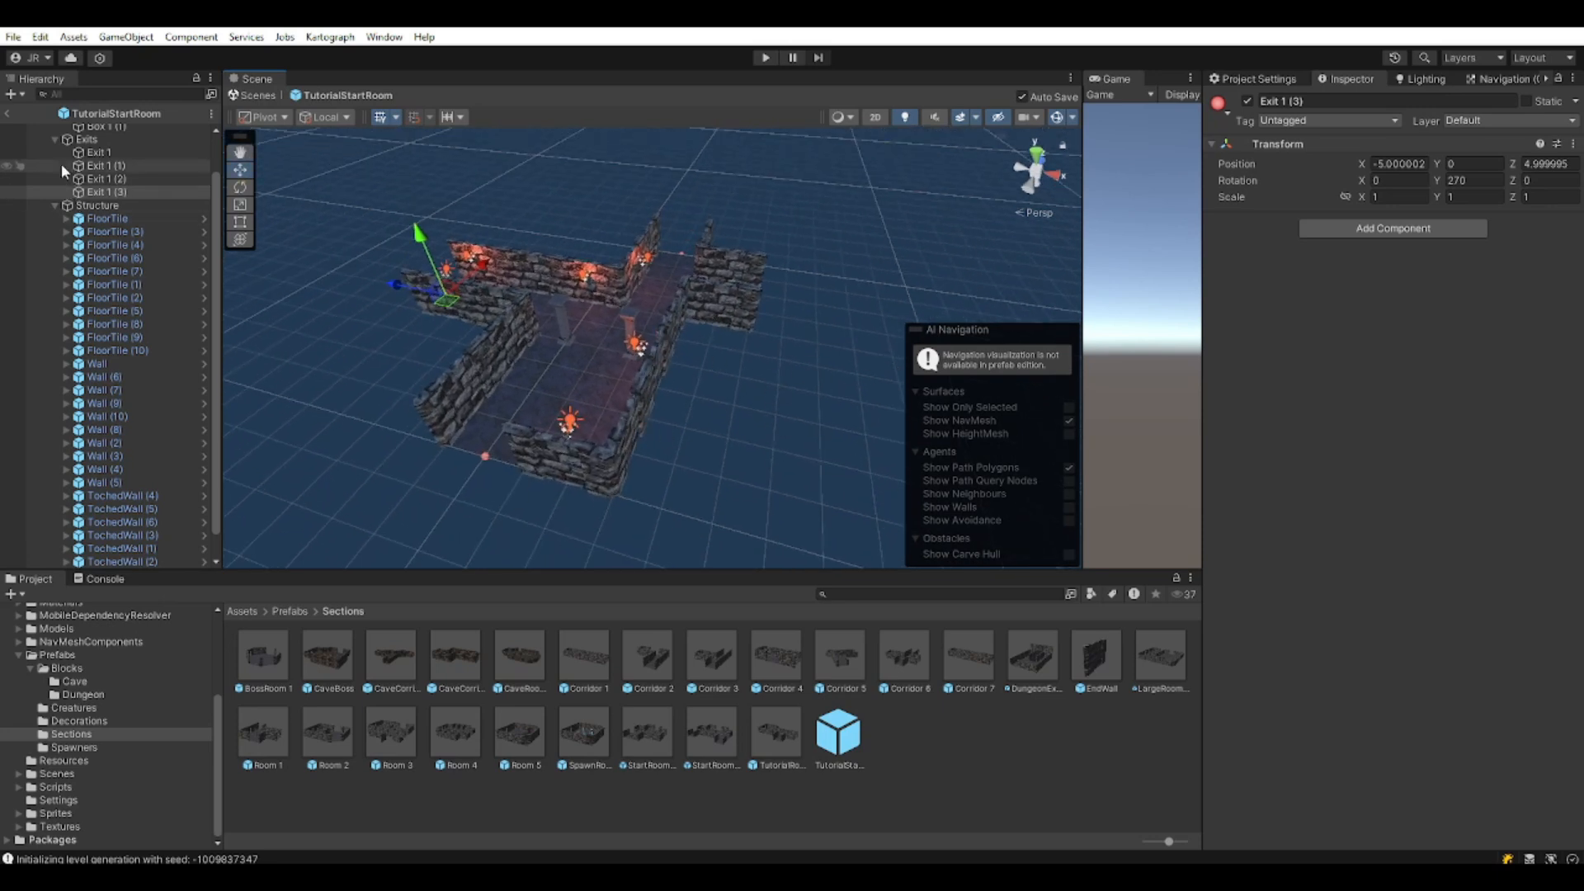
scroll(74, 190, "up", 2)
left_click(71, 130)
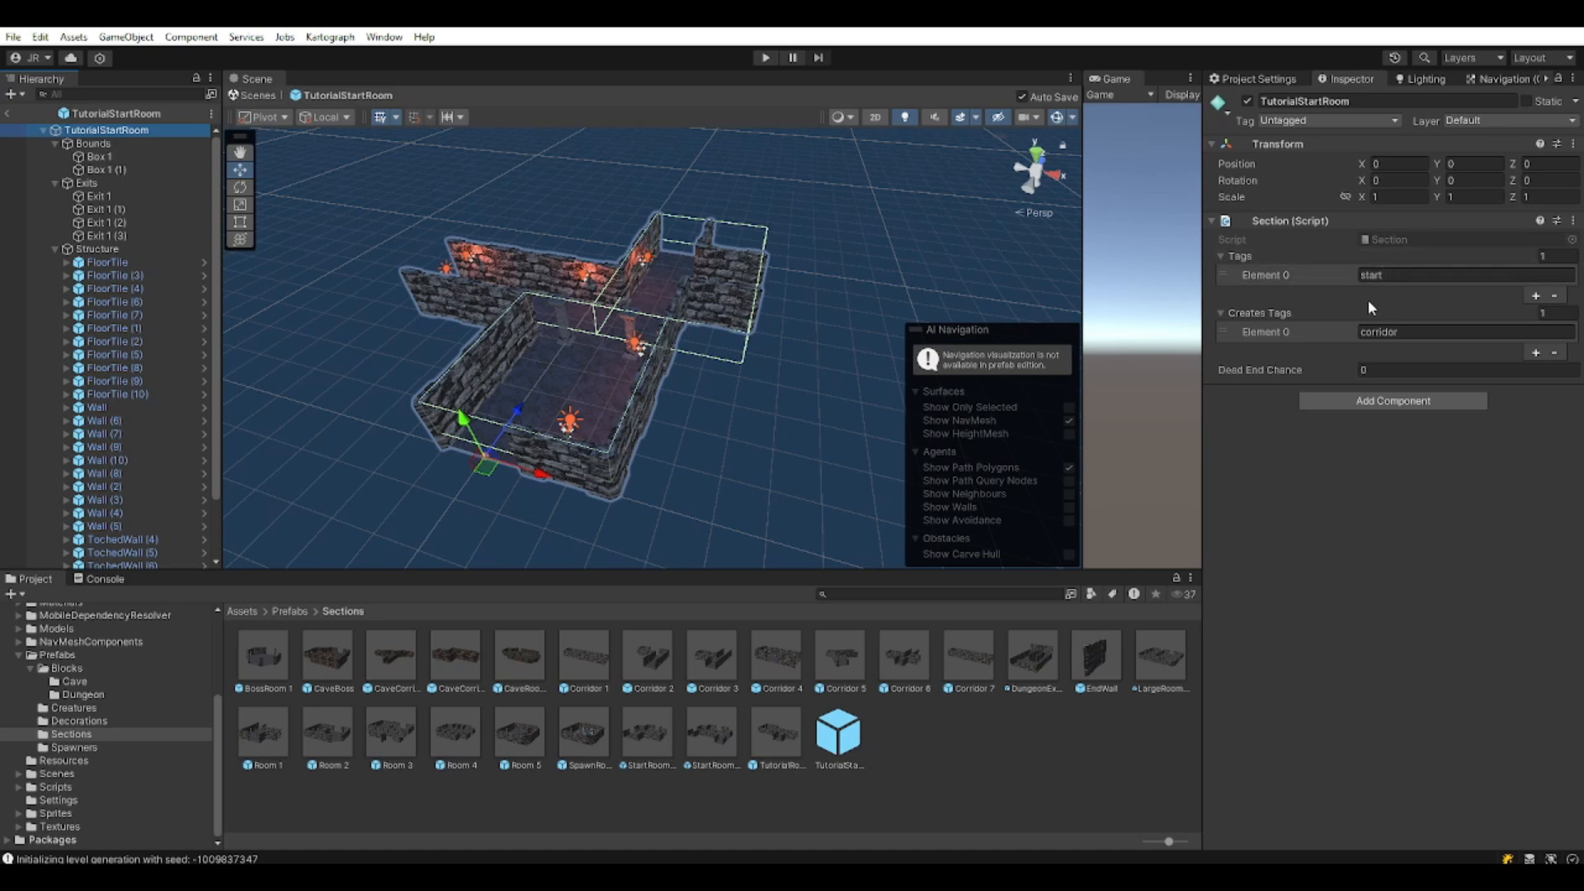
left_click_drag(624, 417, 672, 421, "alt")
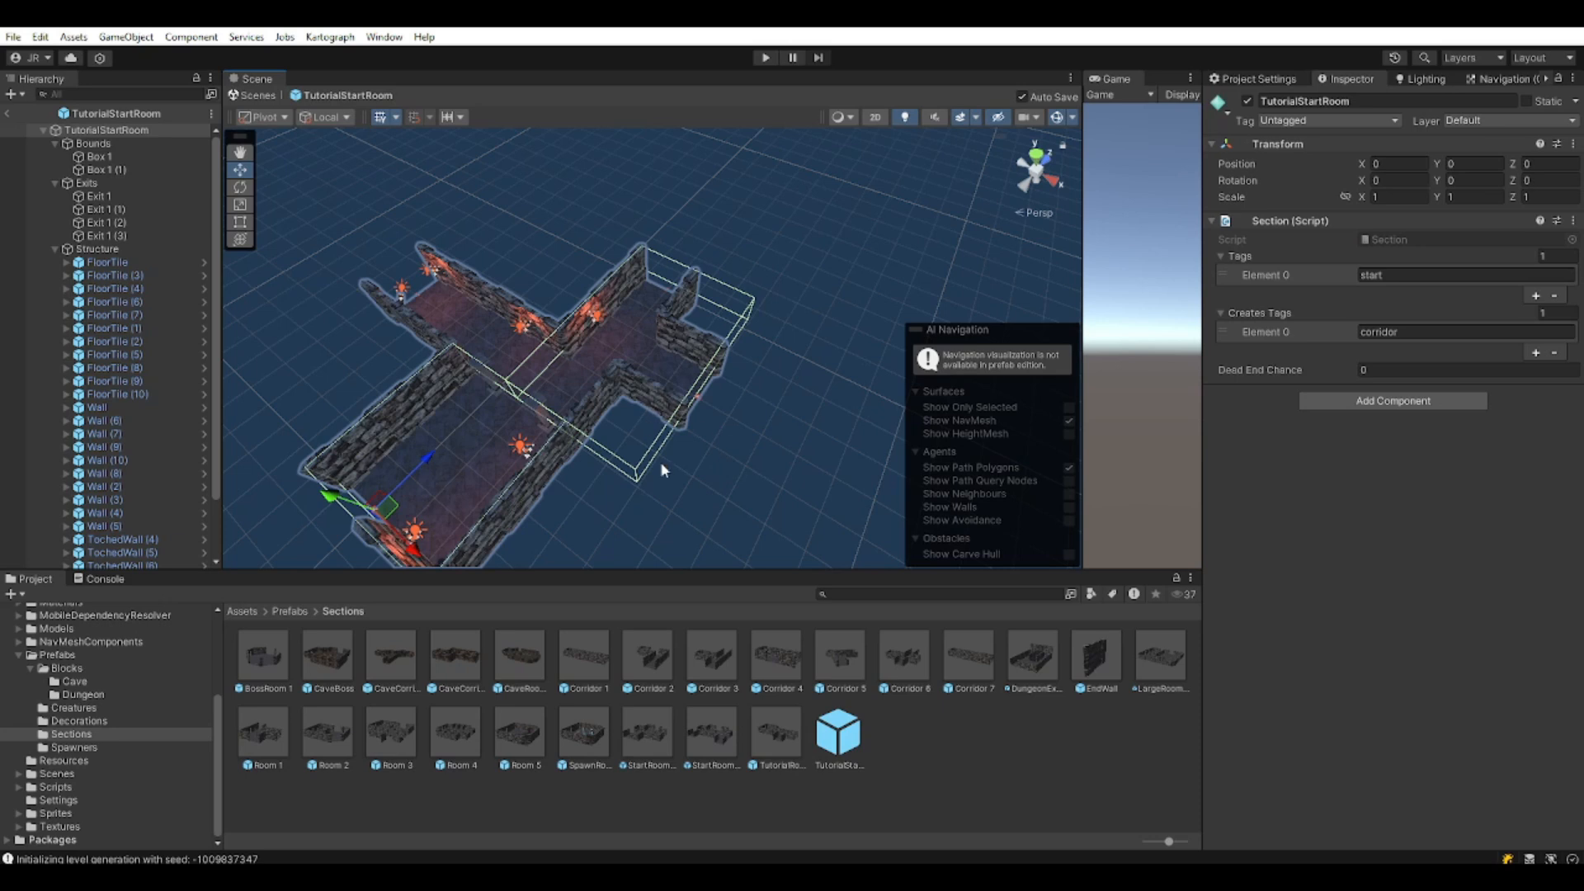
scroll(660, 461, "up", 2)
middle_click_drag(659, 462, 763, 451)
middle_click_drag(644, 473, 670, 423)
scroll(690, 424, "down", 2)
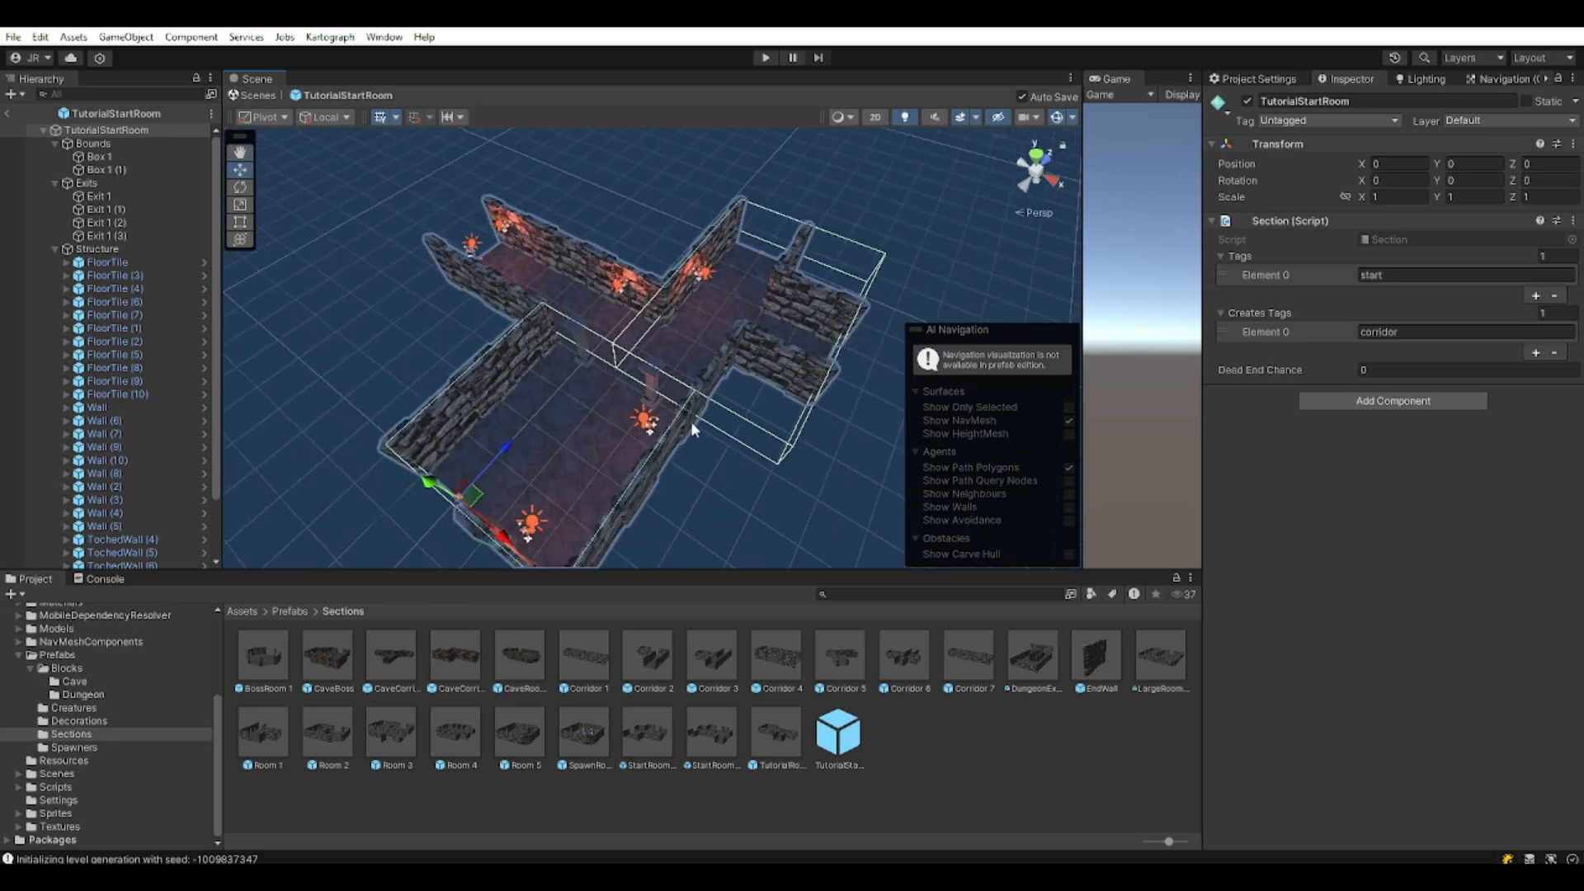
left_click(787, 451)
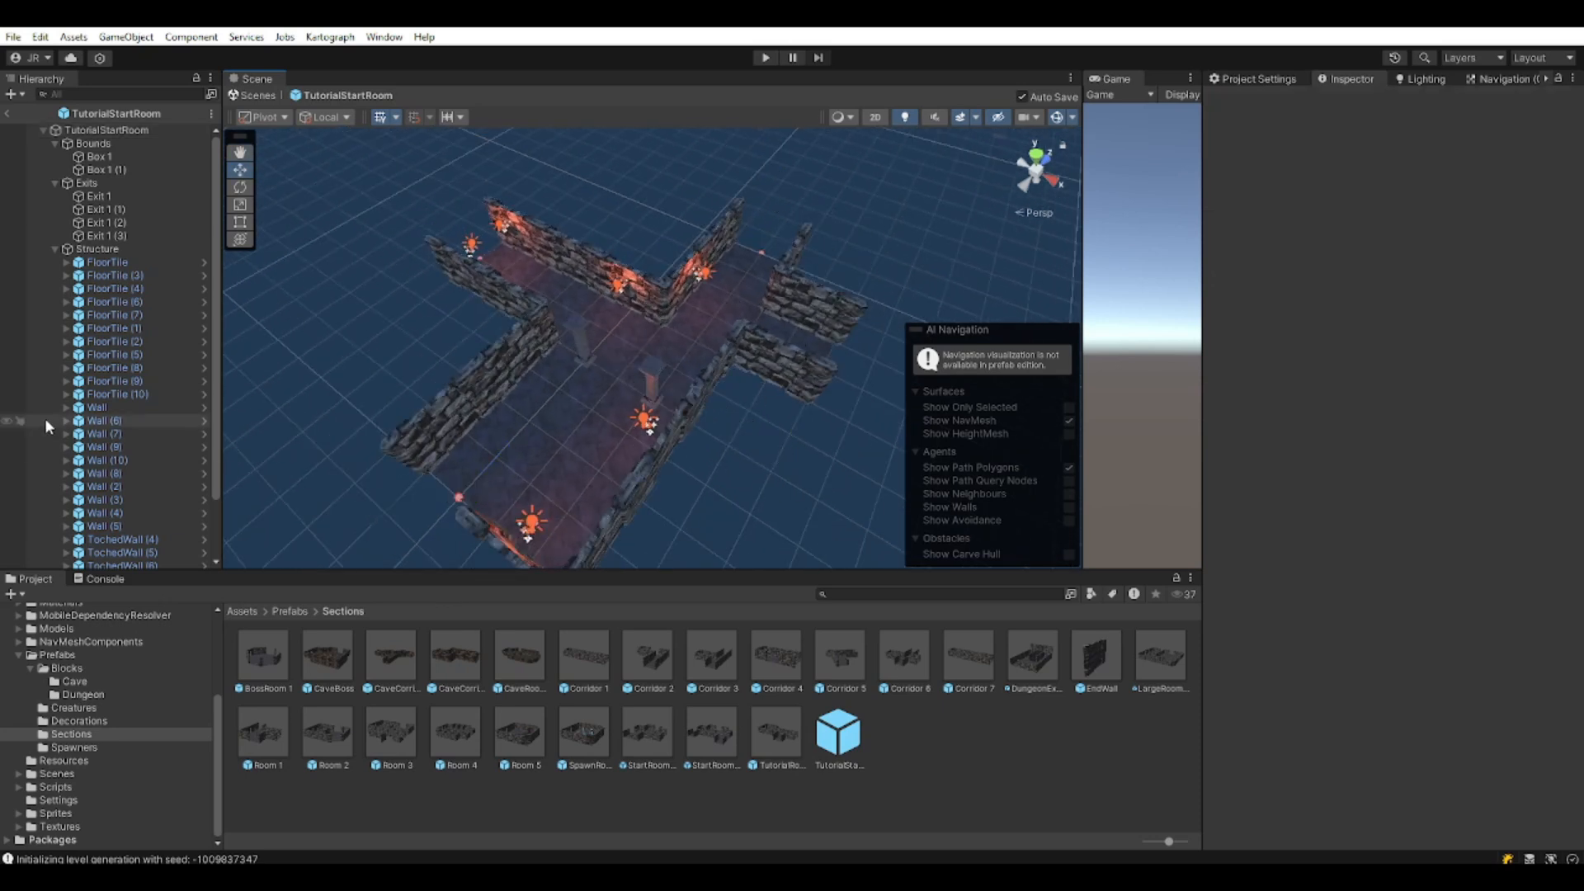
Duplicate bounds box Box 1 and move the copy to -2, 1, 5 over the new arm.
left_click(55, 248)
left_click(99, 169)
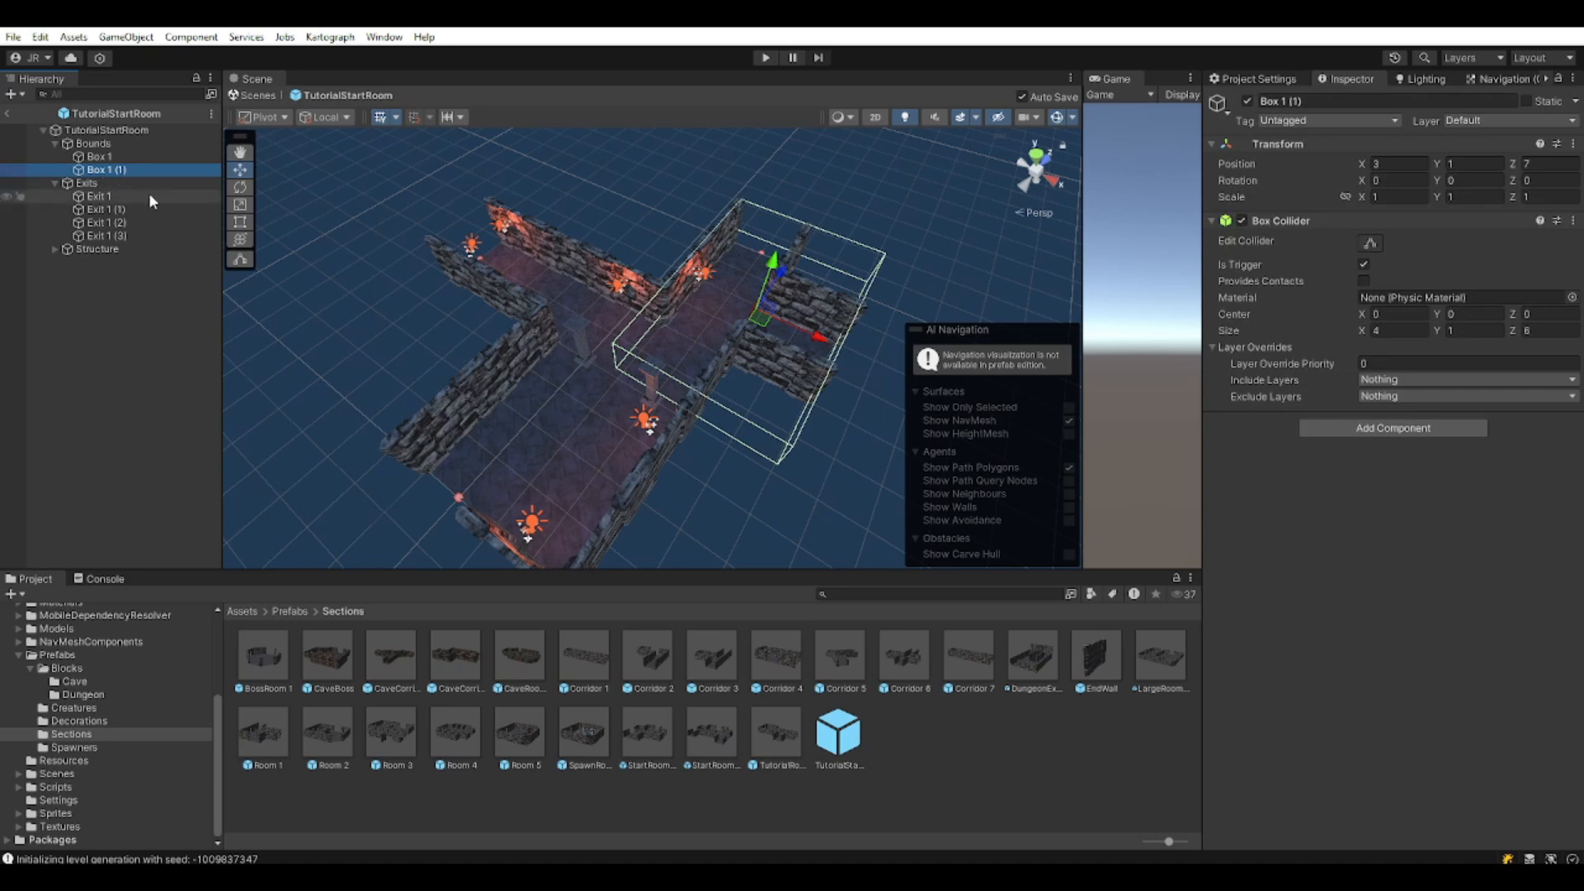
left_click(113, 157)
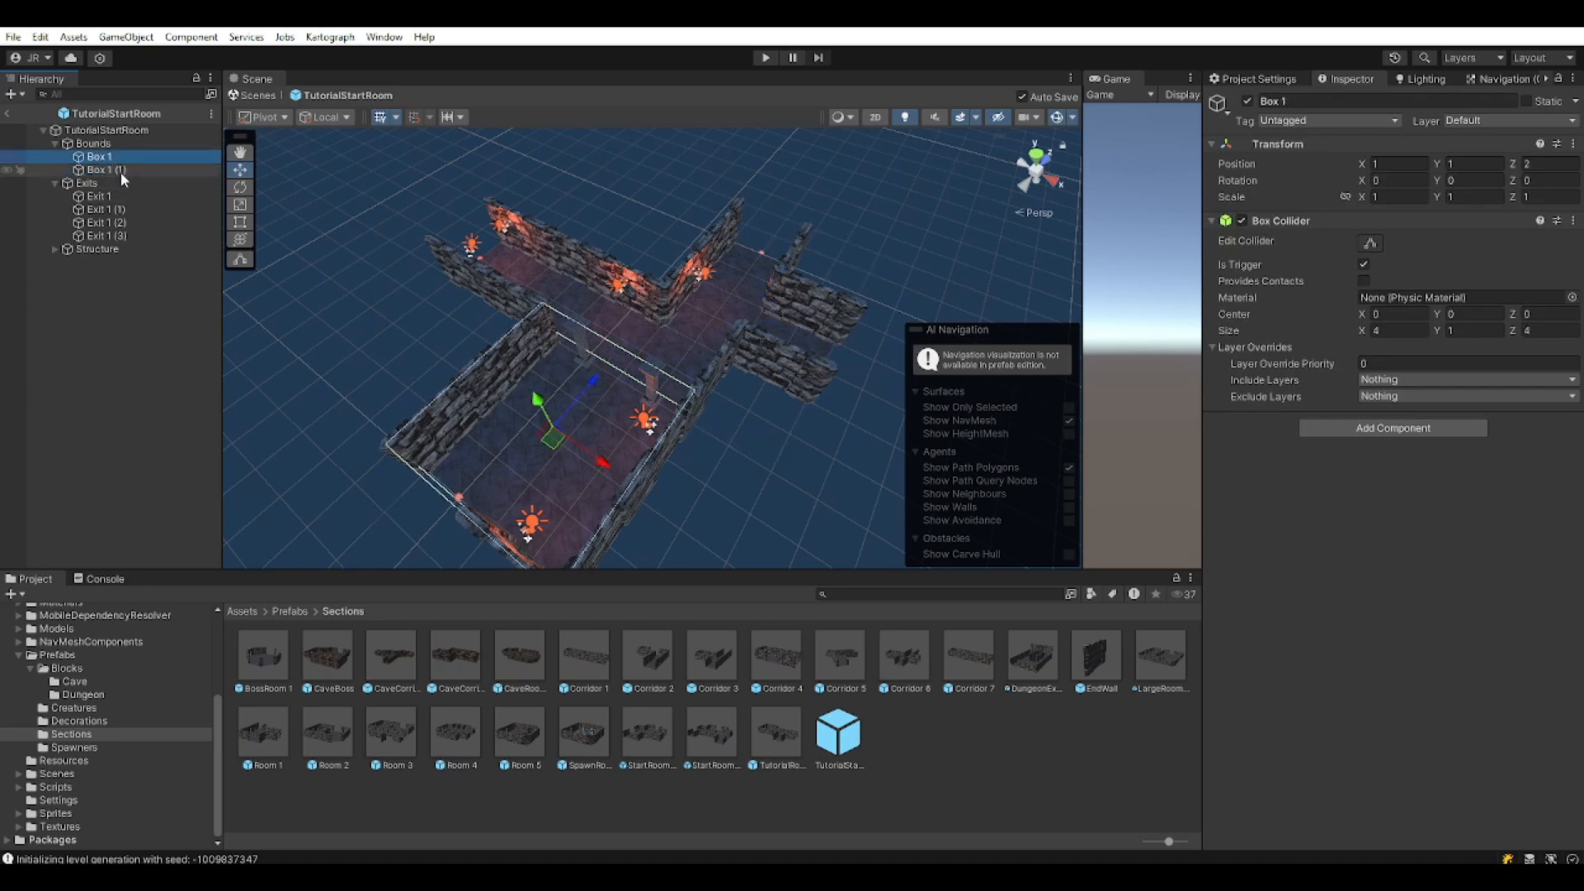
key("ctrl+d")
left_click_drag(554, 444, 540, 284)
middle_click_drag(541, 285, 718, 511)
right_click_drag(717, 511, 745, 526)
middle_click_drag(745, 526, 703, 482)
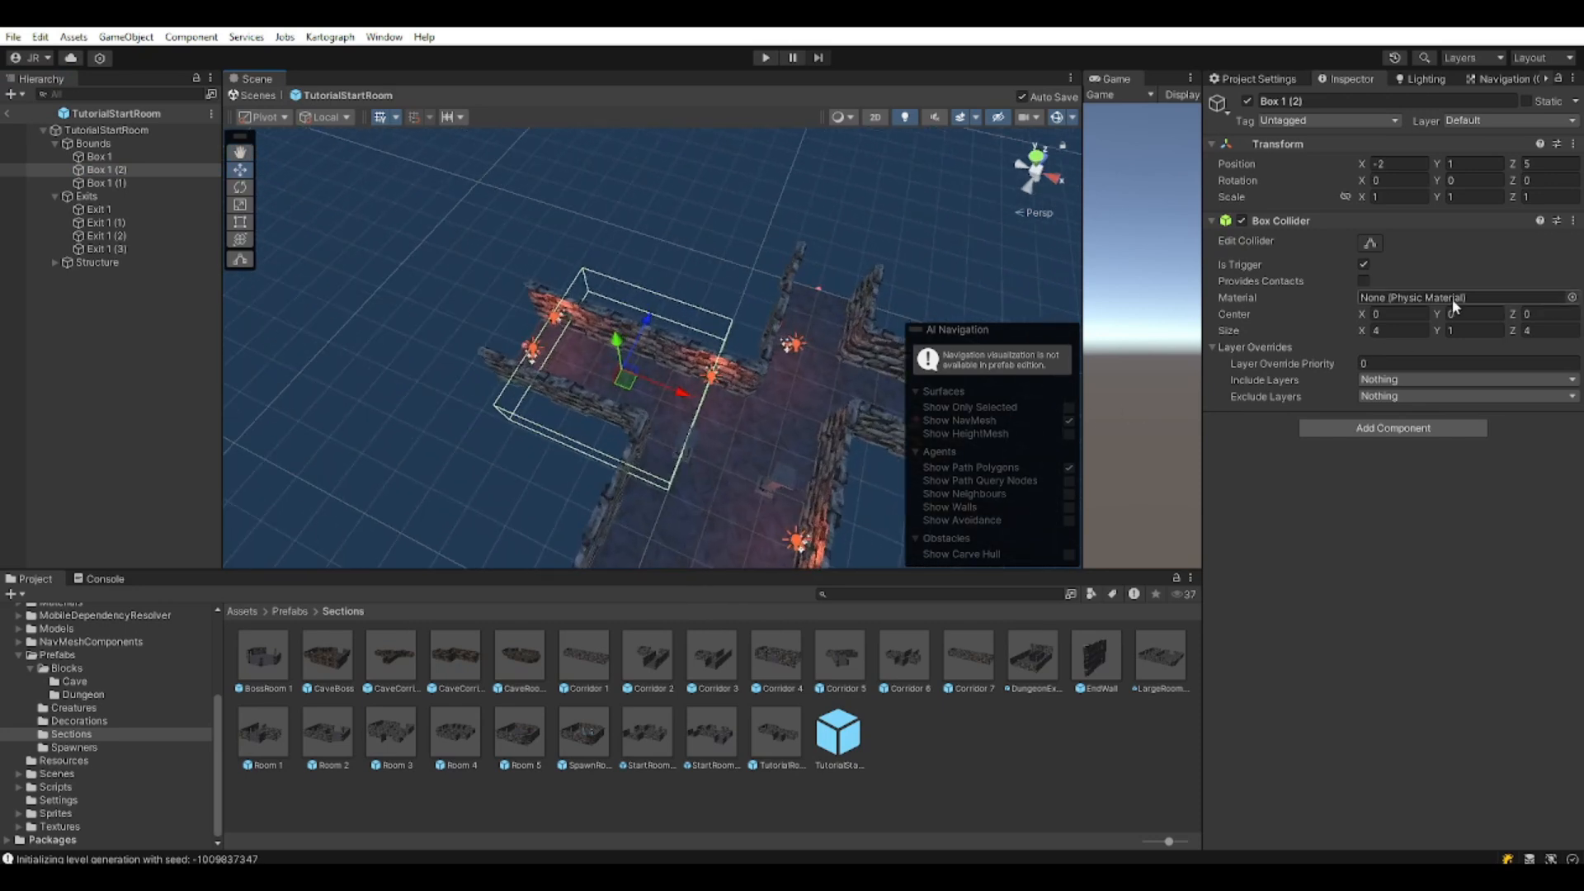
Set Box 1 (2)'s Box Collider size to 6, 1, 2 and return to the Kartograph scene.
left_click(1401, 330)
type("6")
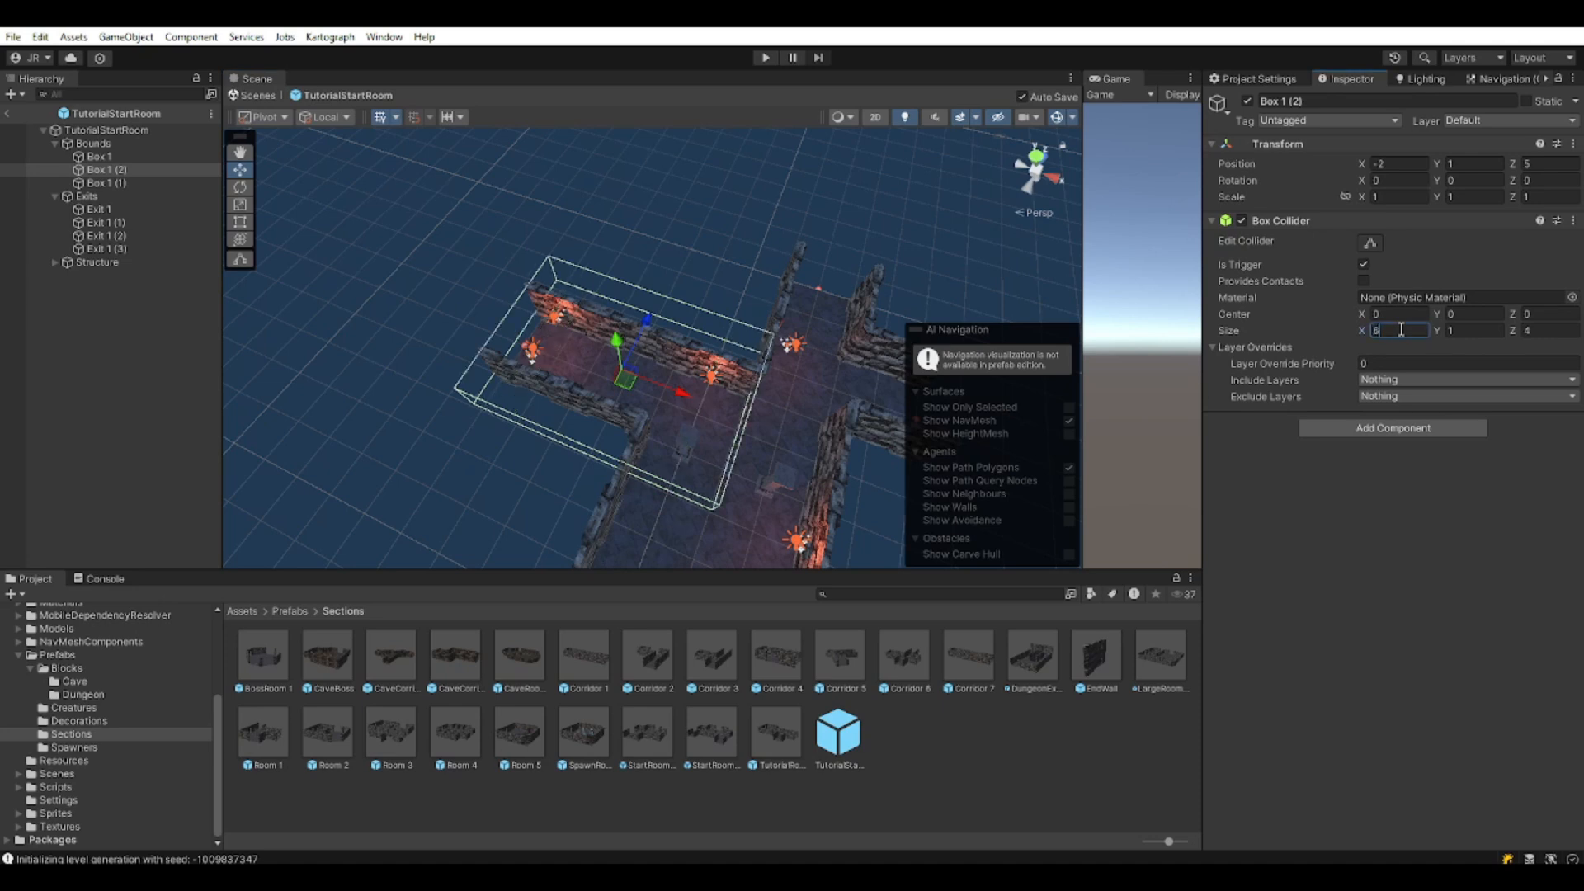
left_click(1555, 330)
type("2")
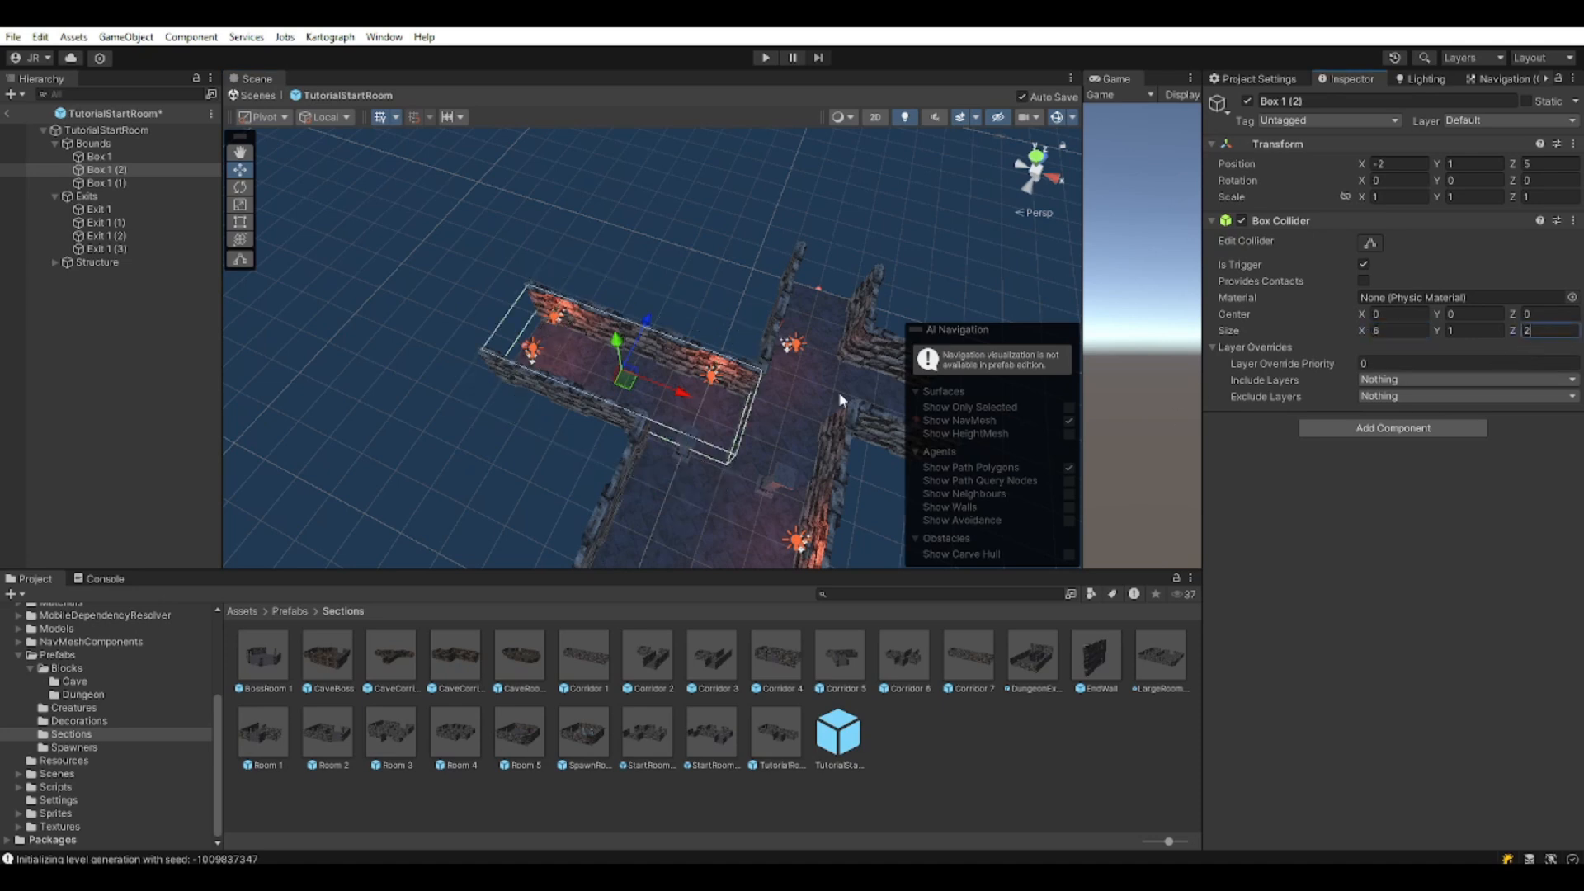
left_click(151, 157)
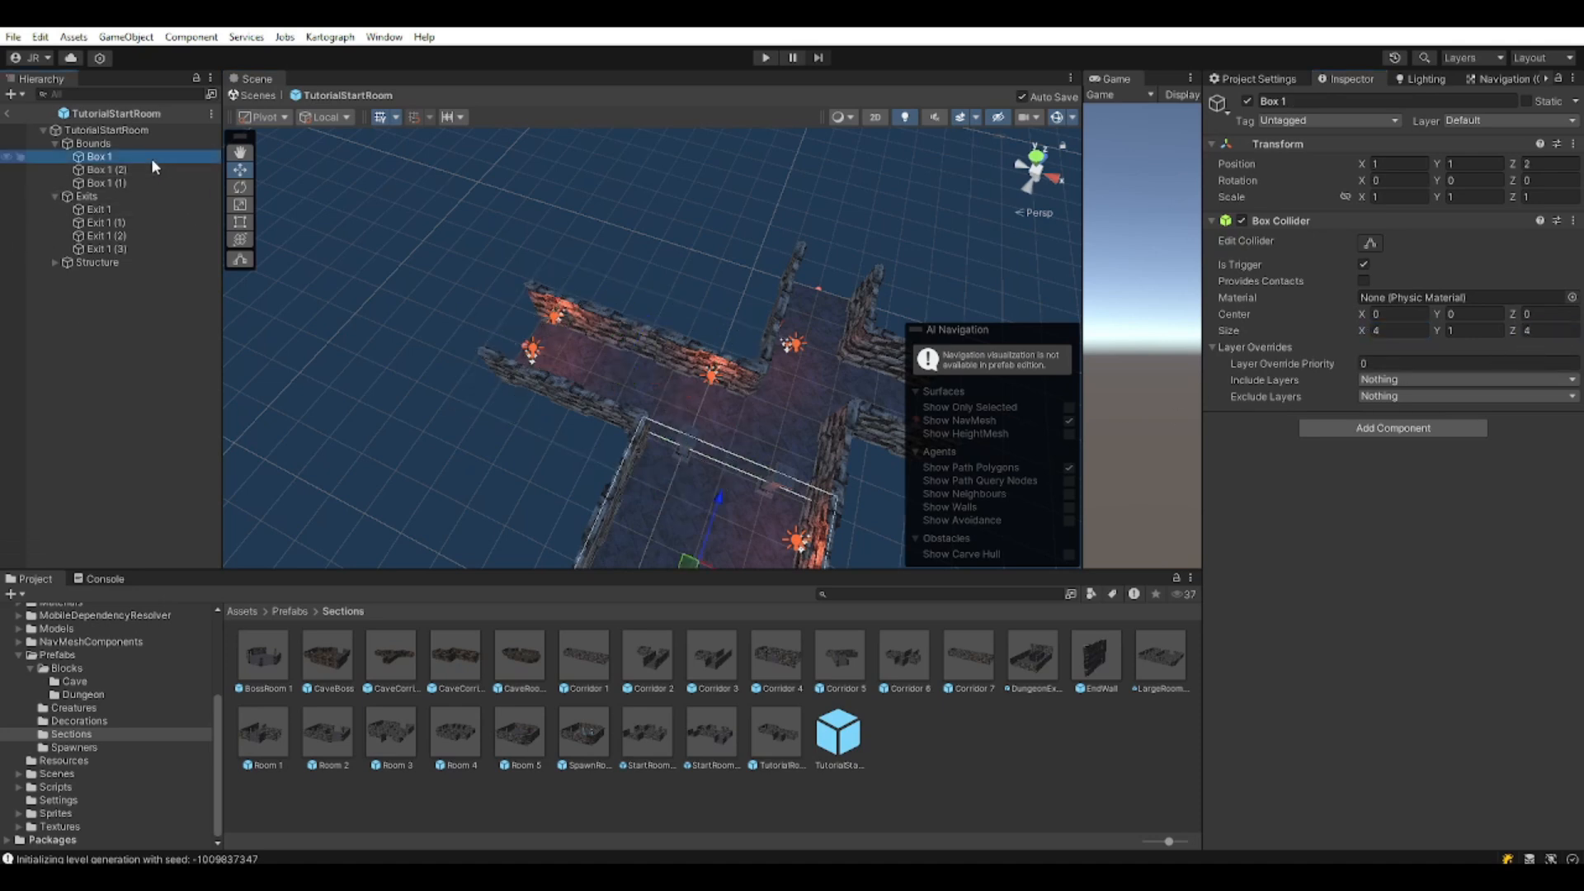
left_click(132, 172)
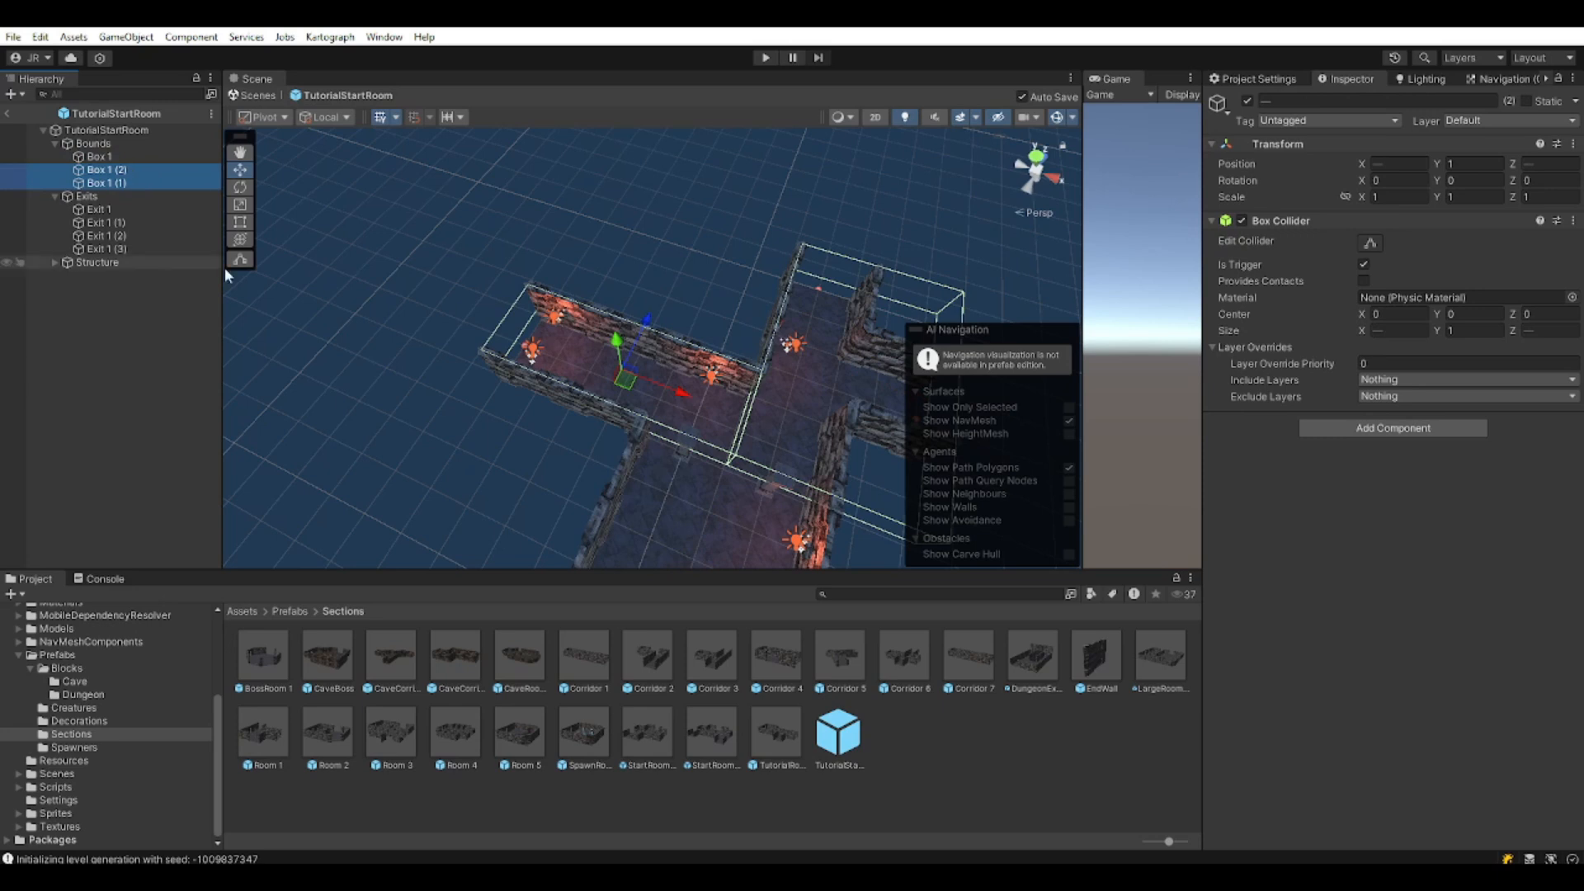
left_click(464, 470)
middle_click_drag(462, 470, 325, 328)
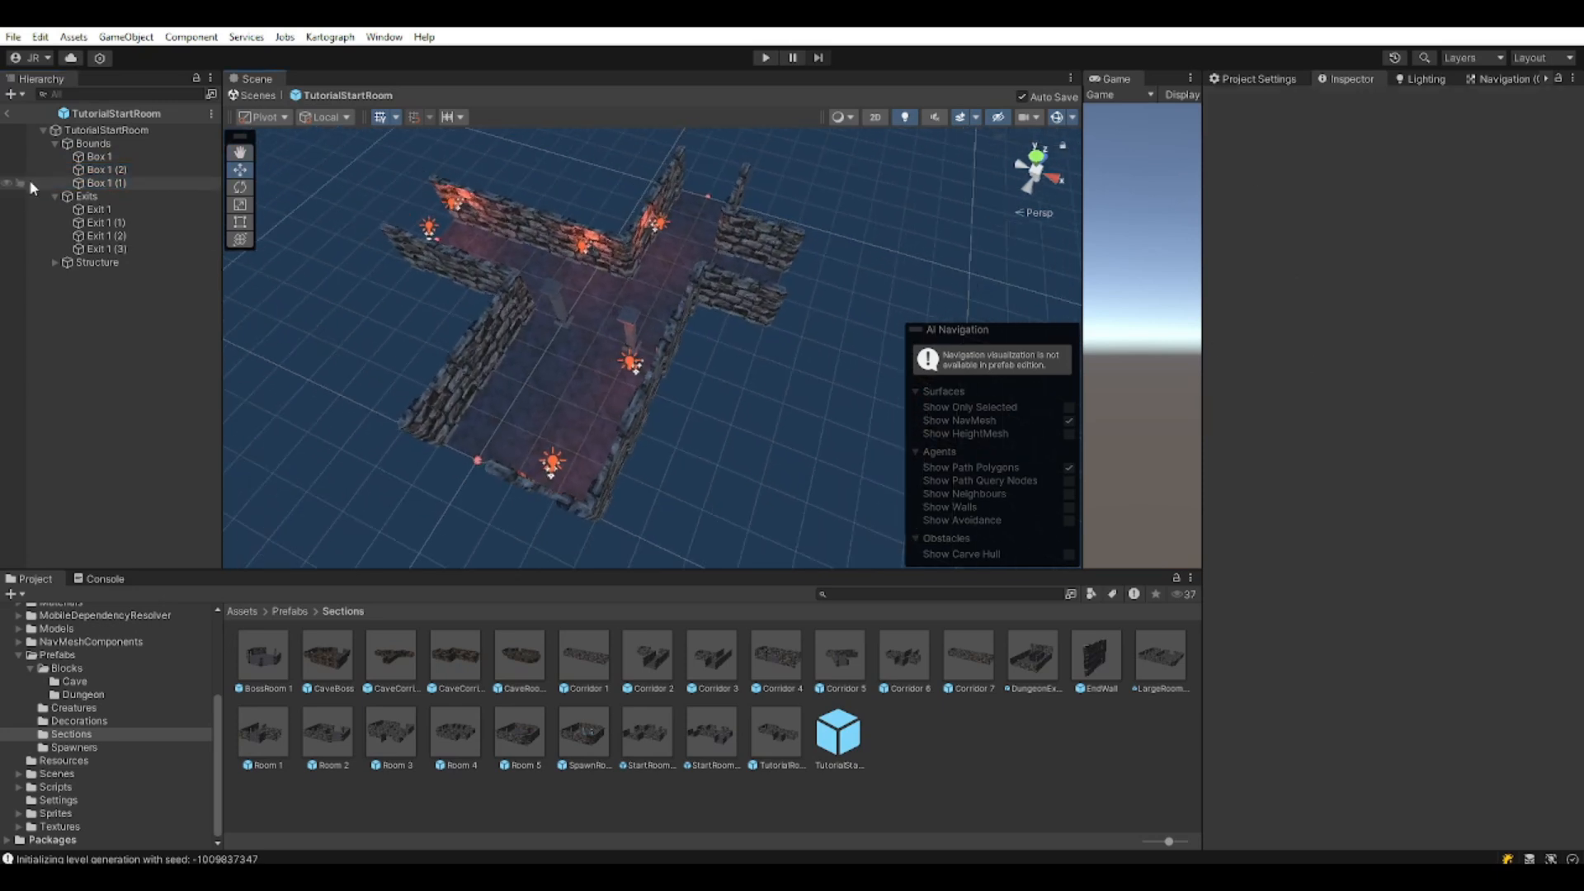
left_click(8, 112)
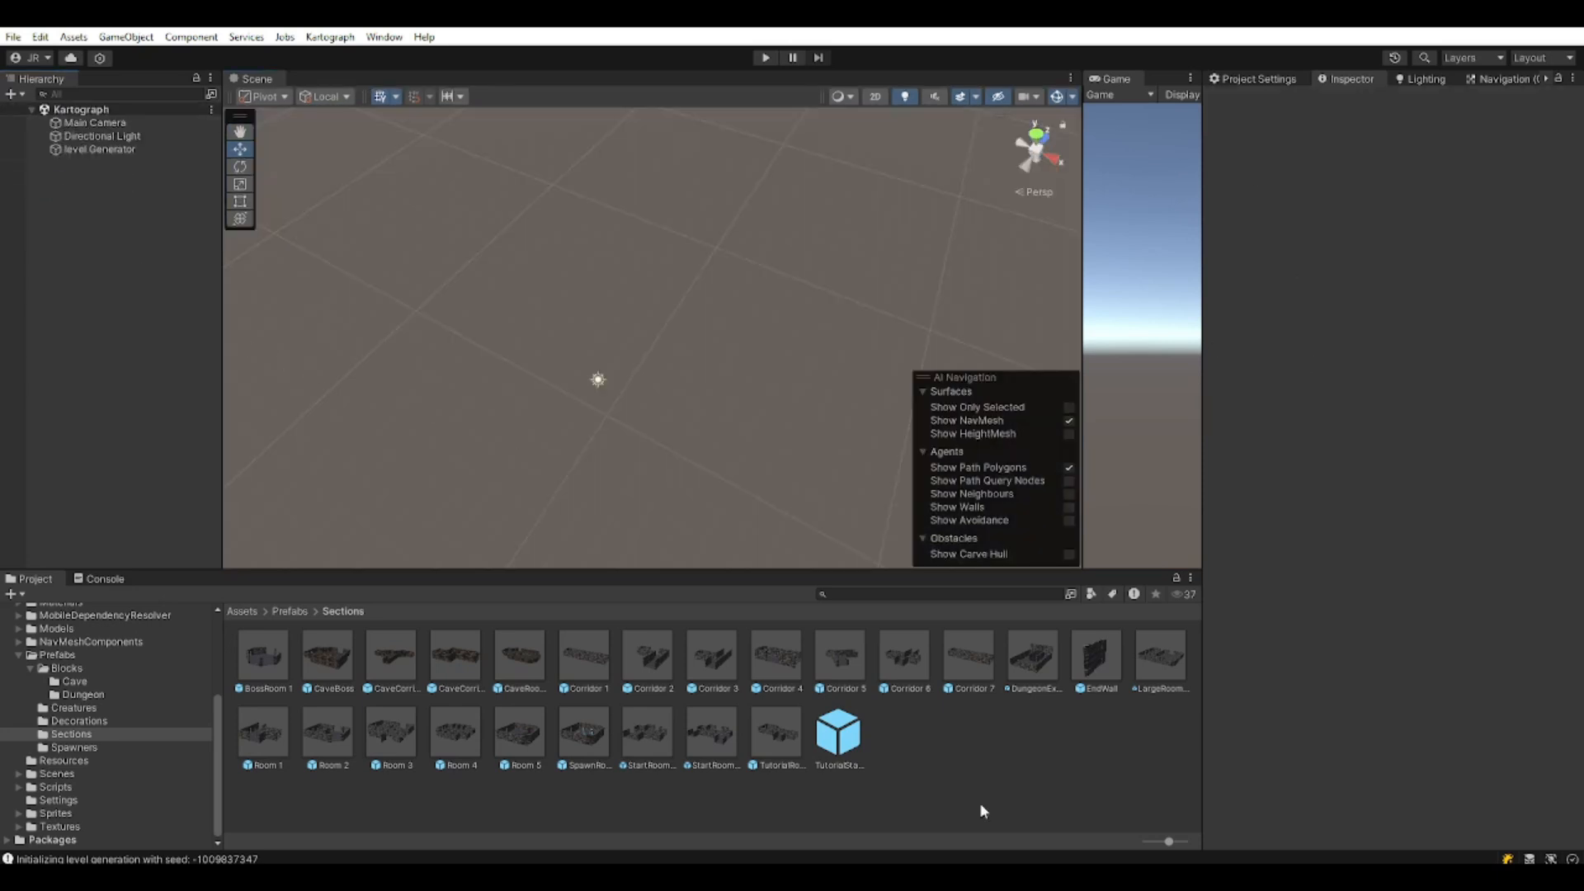
Add TutorialStartRoom to the level Generator's Section Prefabs and set Initial Section Tags Element 0 to 'start'.
left_click(856, 744)
left_click(92, 149)
left_click_drag(855, 749, 1271, 353)
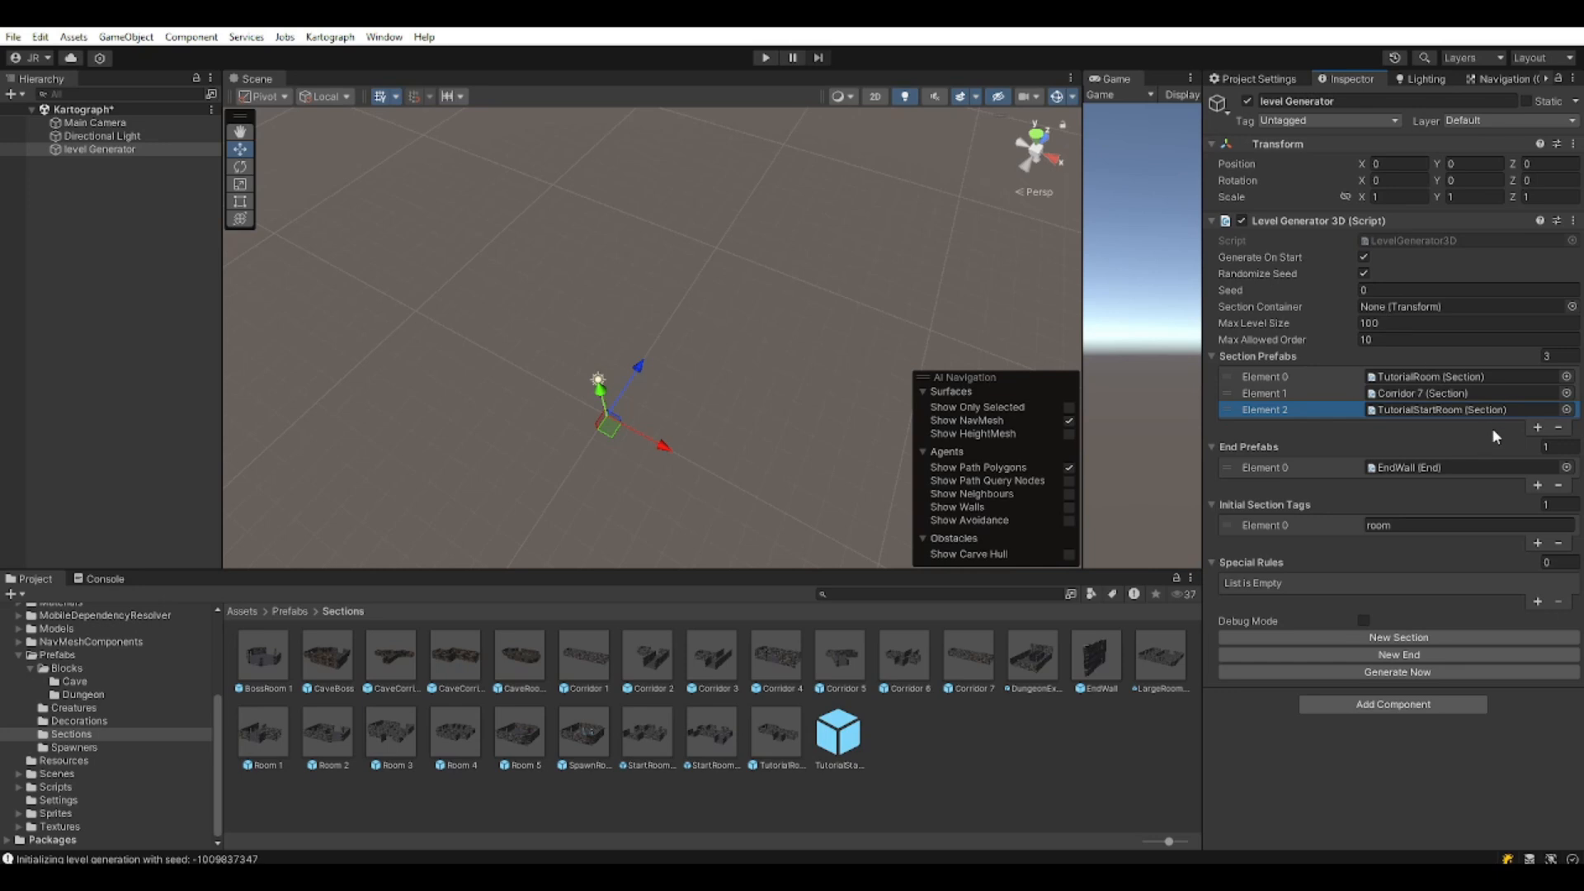
left_click(1396, 525)
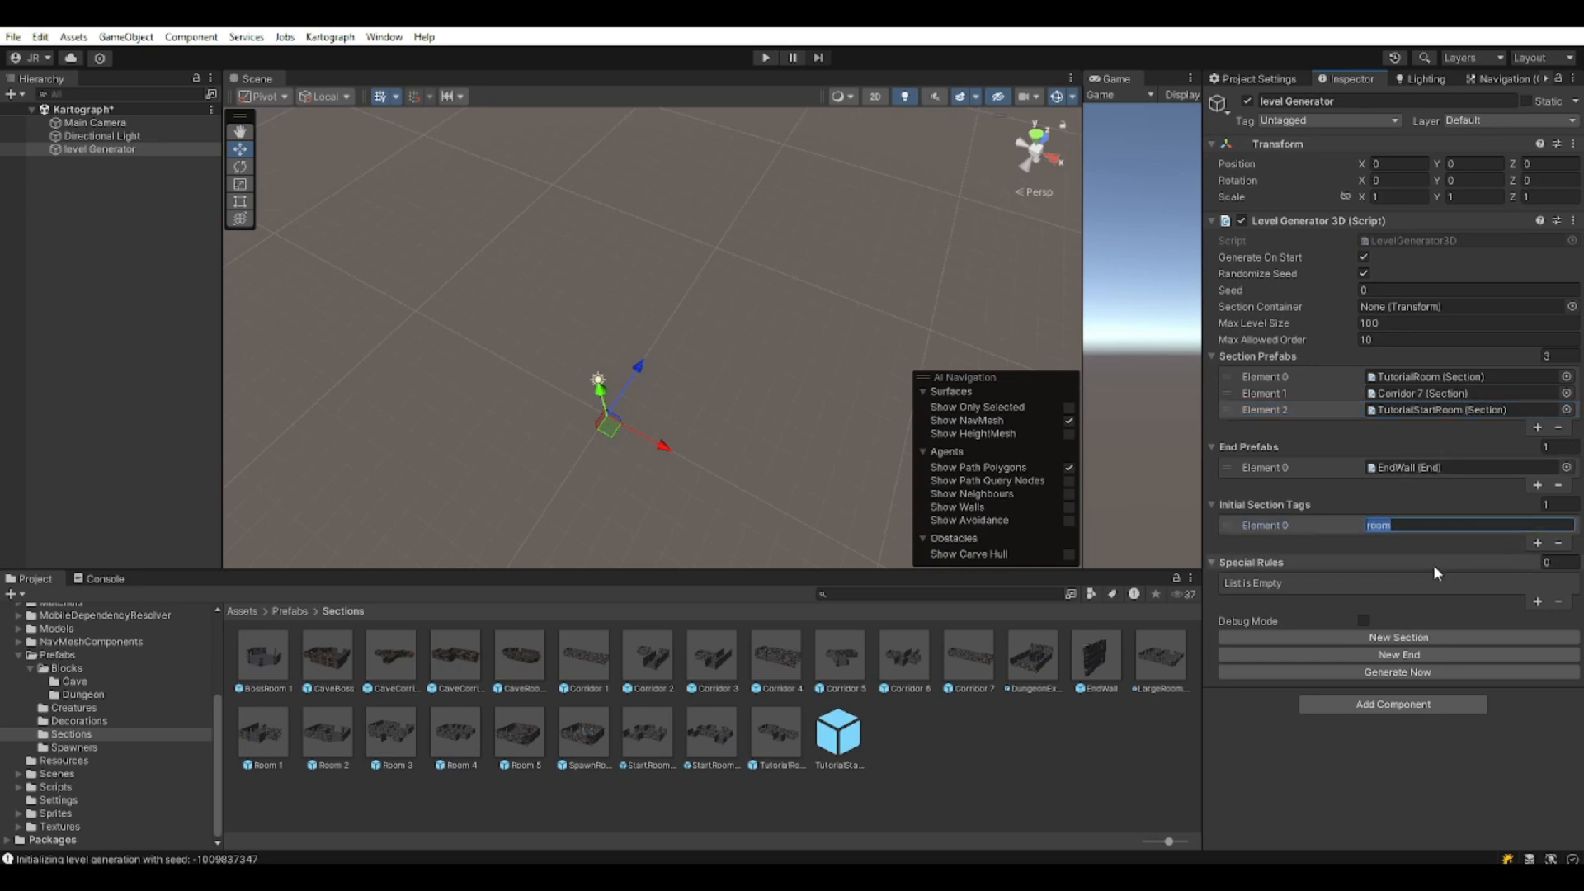
type("start")
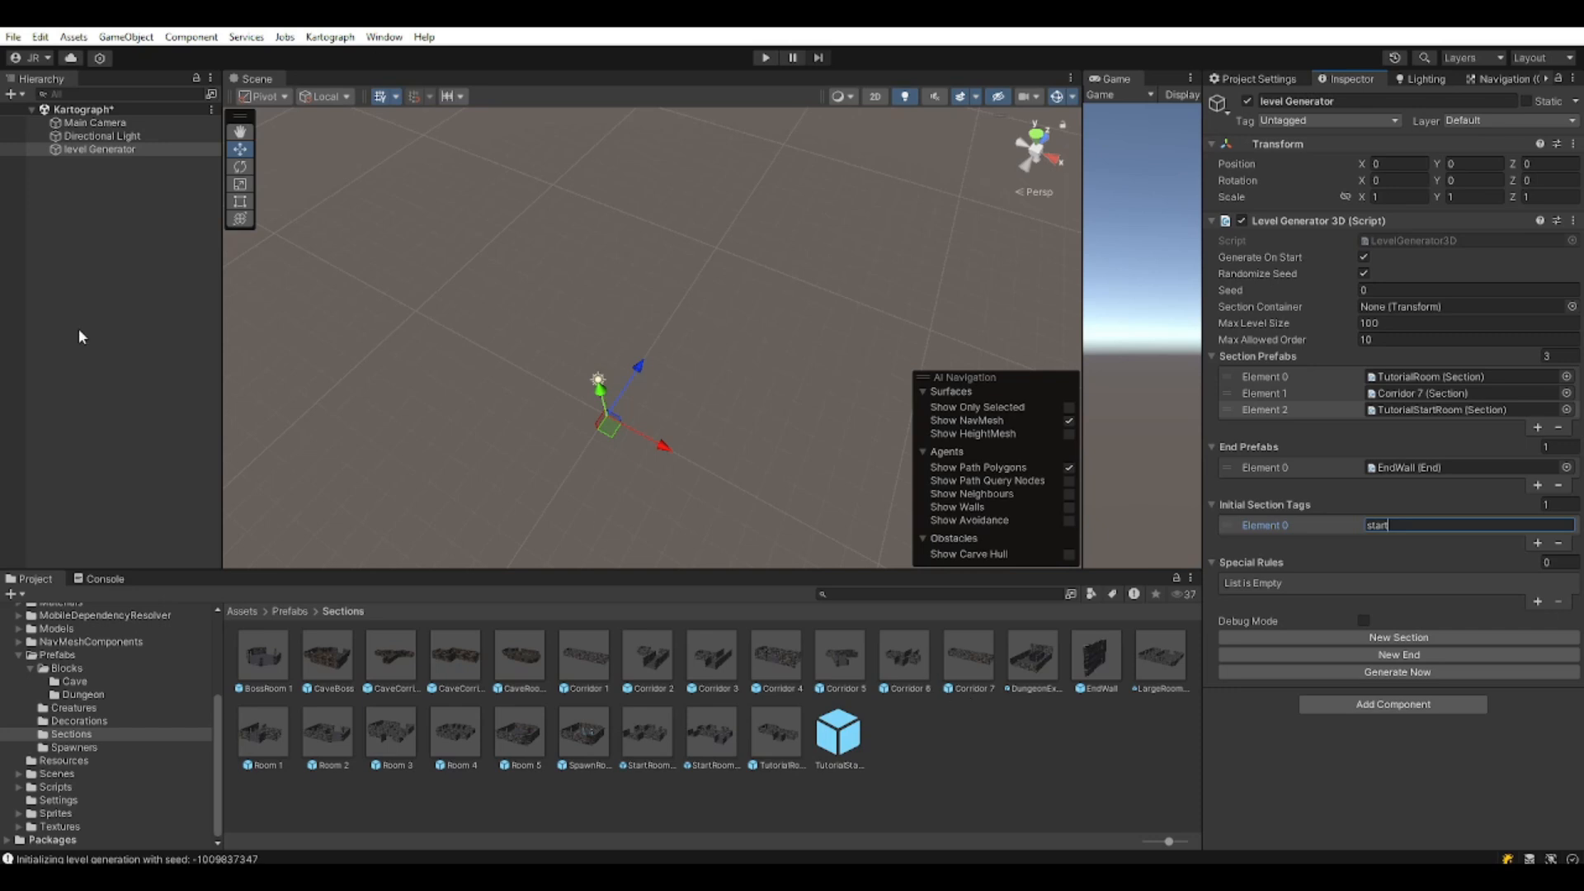
left_click(28, 376)
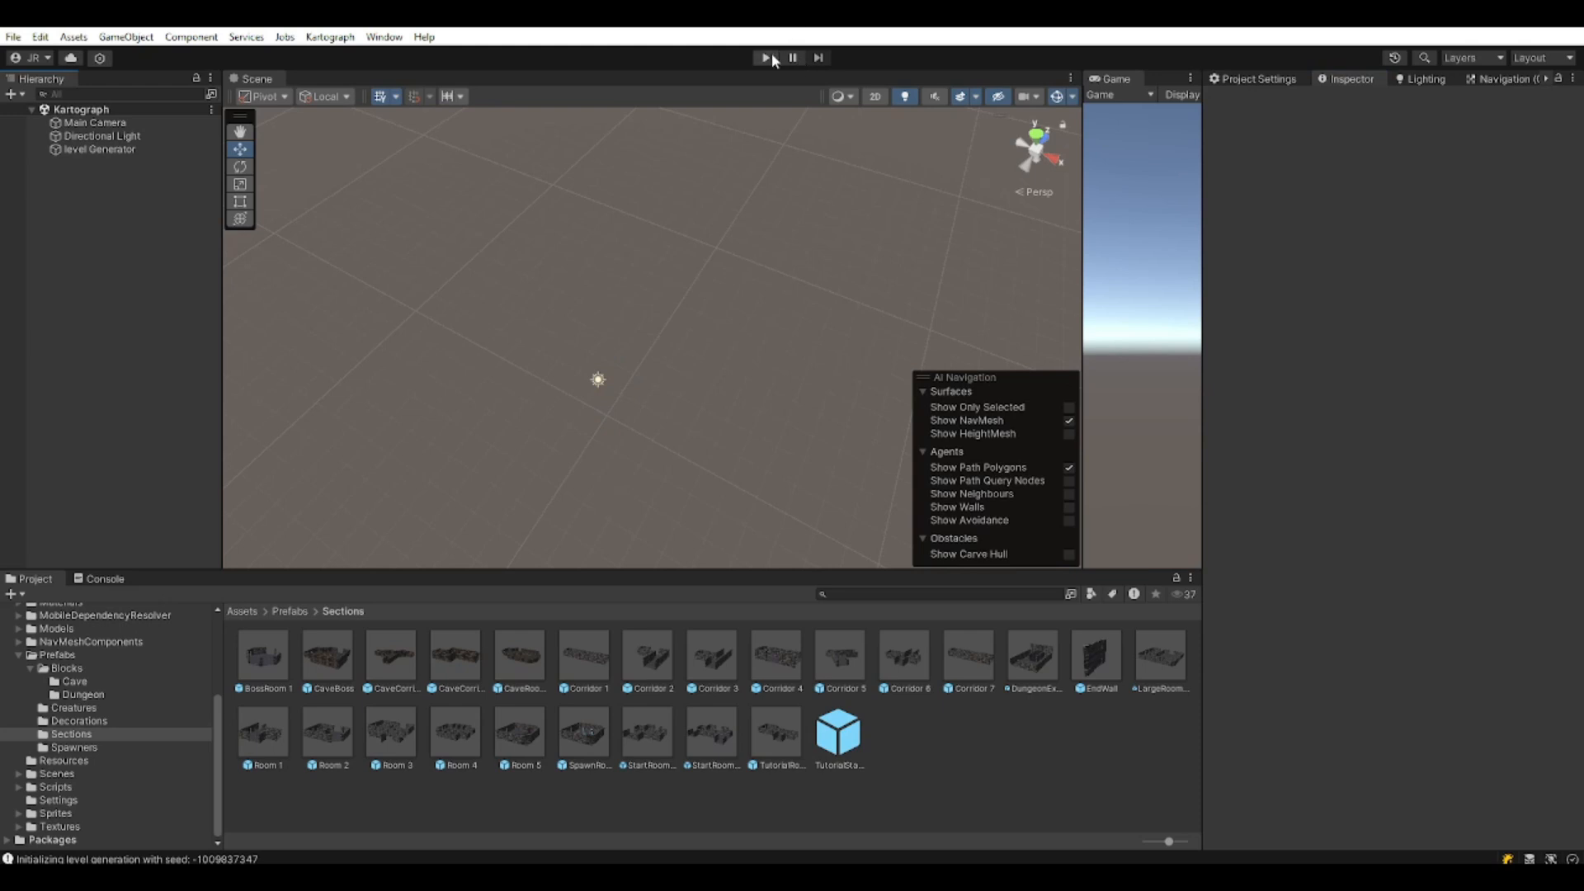
left_click(768, 57)
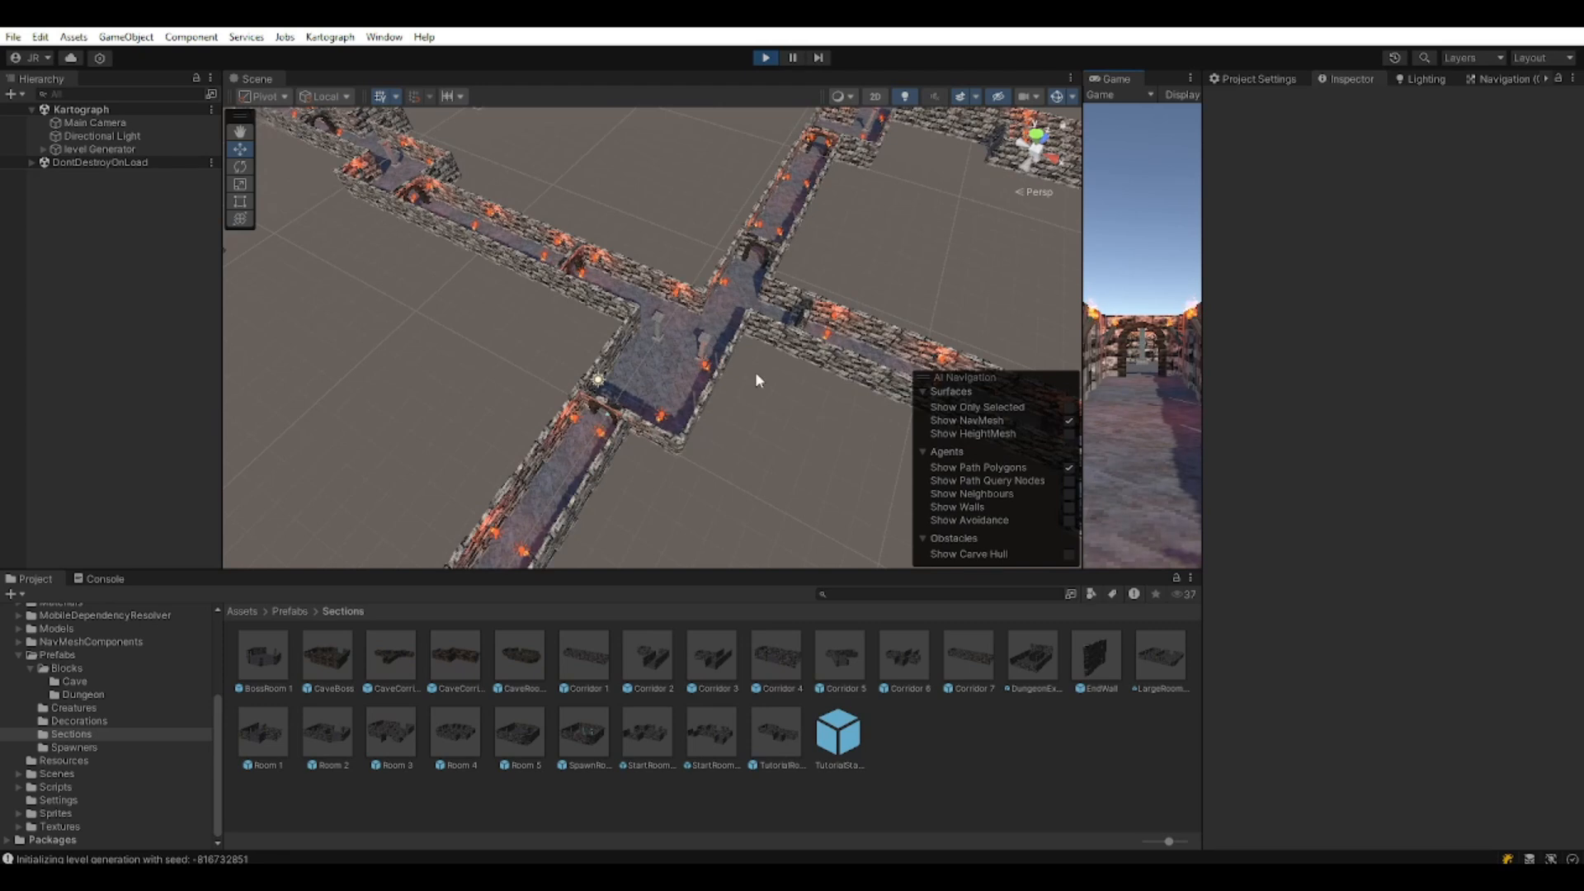
scroll(752, 374, "down", 3)
middle_click_drag(742, 388, 668, 485)
left_click(636, 495)
left_click(594, 483)
left_click(363, 426)
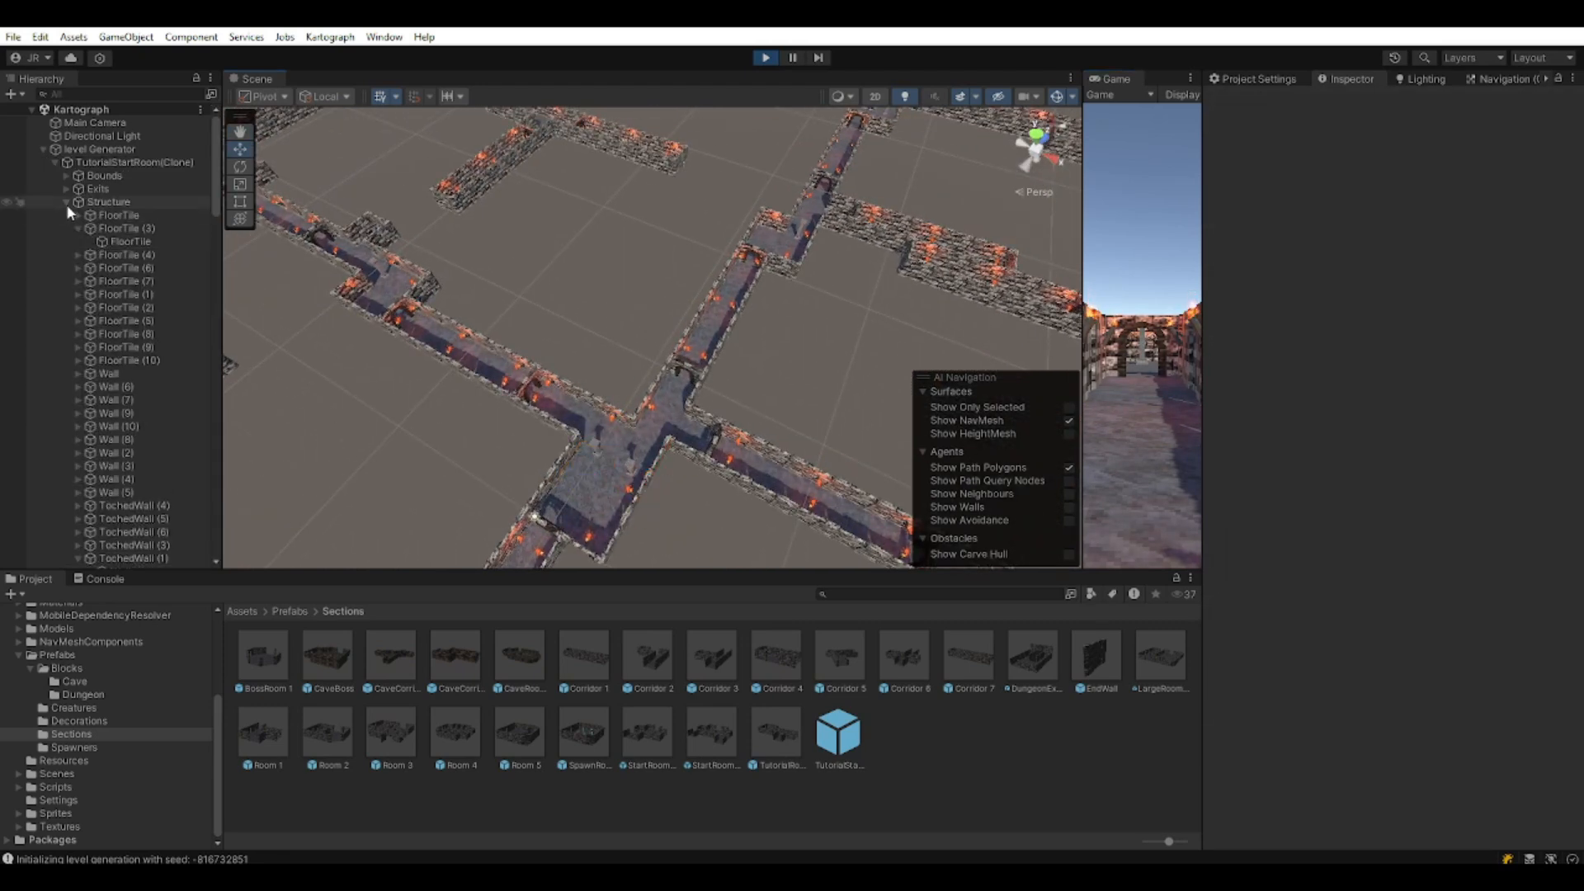
left_click(66, 203)
left_click(155, 163)
middle_click_drag(626, 546, 620, 300)
scroll(641, 337, "down", 5)
scroll(672, 367, "down", 5)
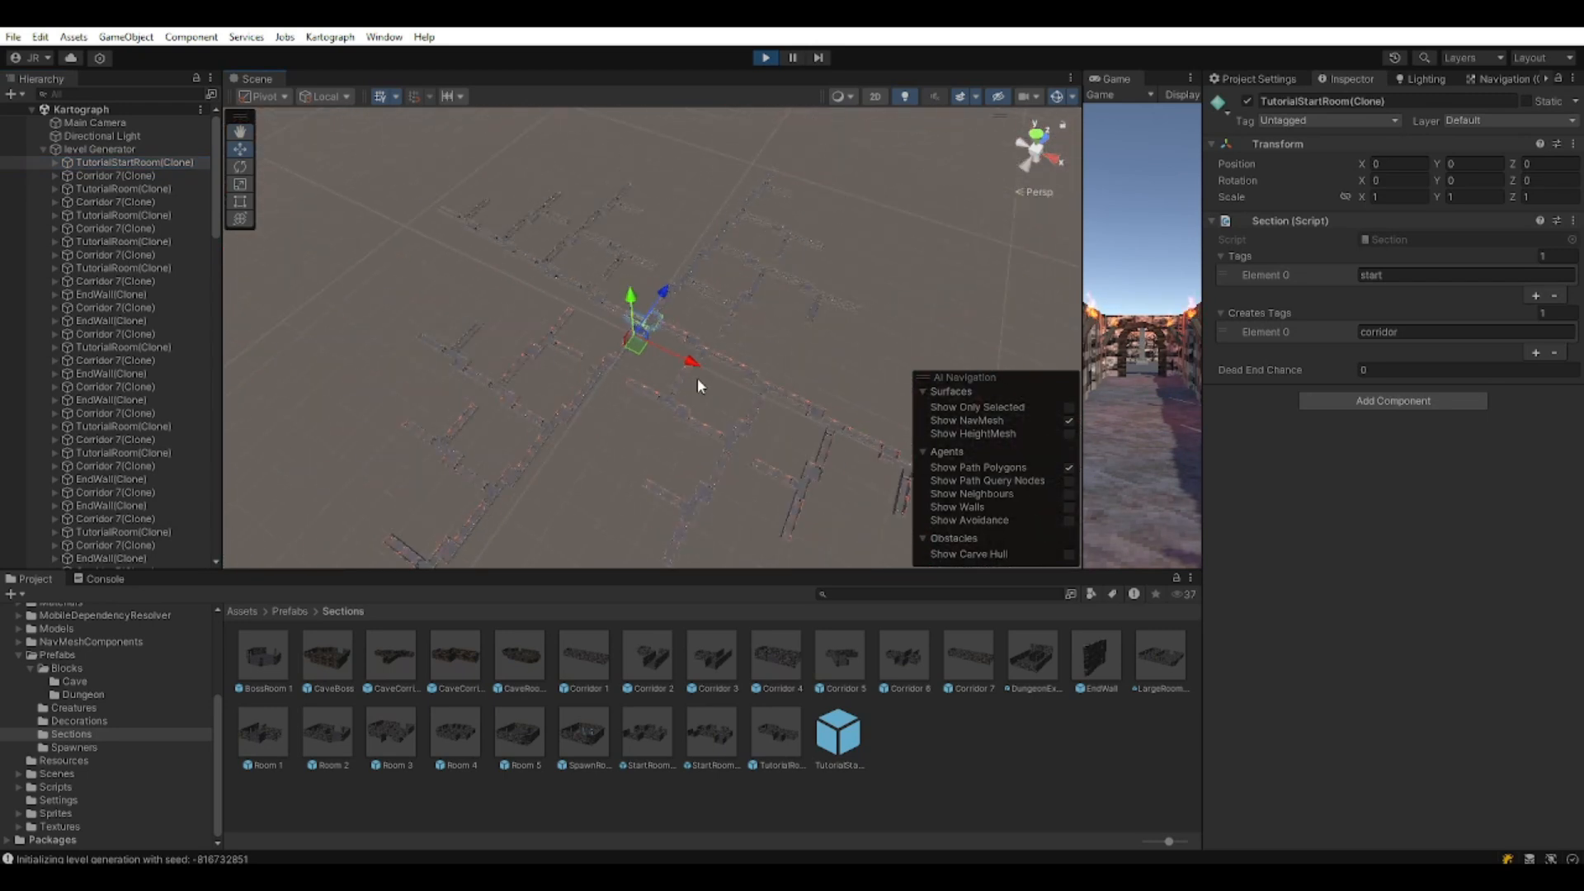
middle_click_drag(774, 382, 720, 320)
scroll(735, 342, "up", 3)
right_click_drag(737, 345, 607, 323)
middle_click_drag(607, 324, 405, 294)
right_click_drag(406, 294, 527, 312)
middle_click_drag(528, 312, 795, 364)
scroll(795, 363, "down", 3)
middle_click_drag(297, 268, 410, 311)
left_click(559, 320)
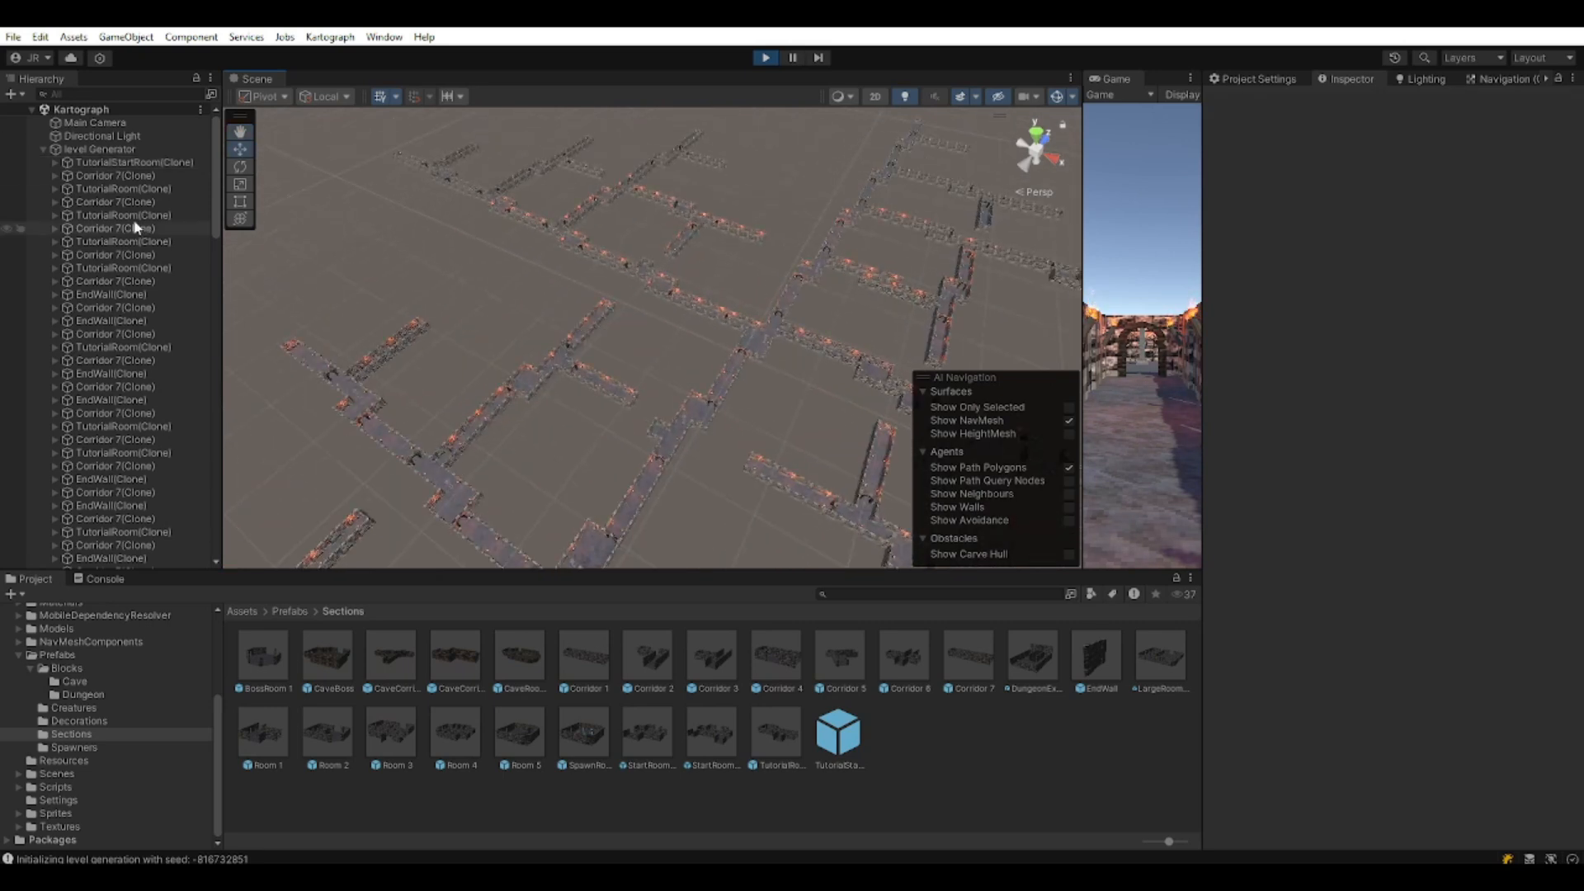
double_click(37, 148)
left_click(765, 57)
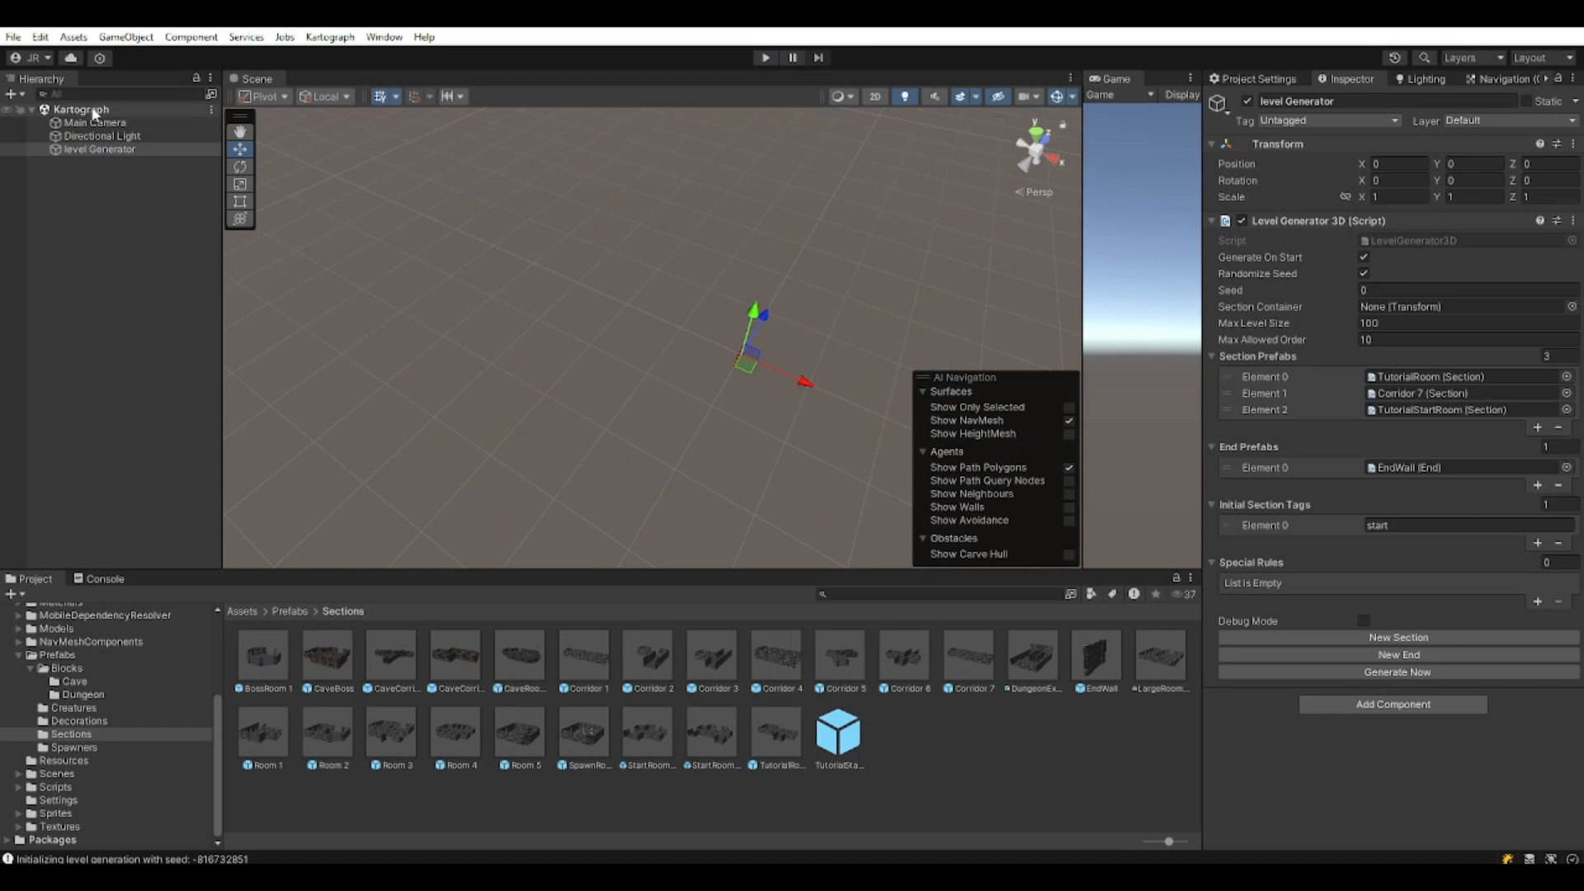
Empty the level Generator's Section Prefabs list by setting its size to 0.
double_click(99, 149)
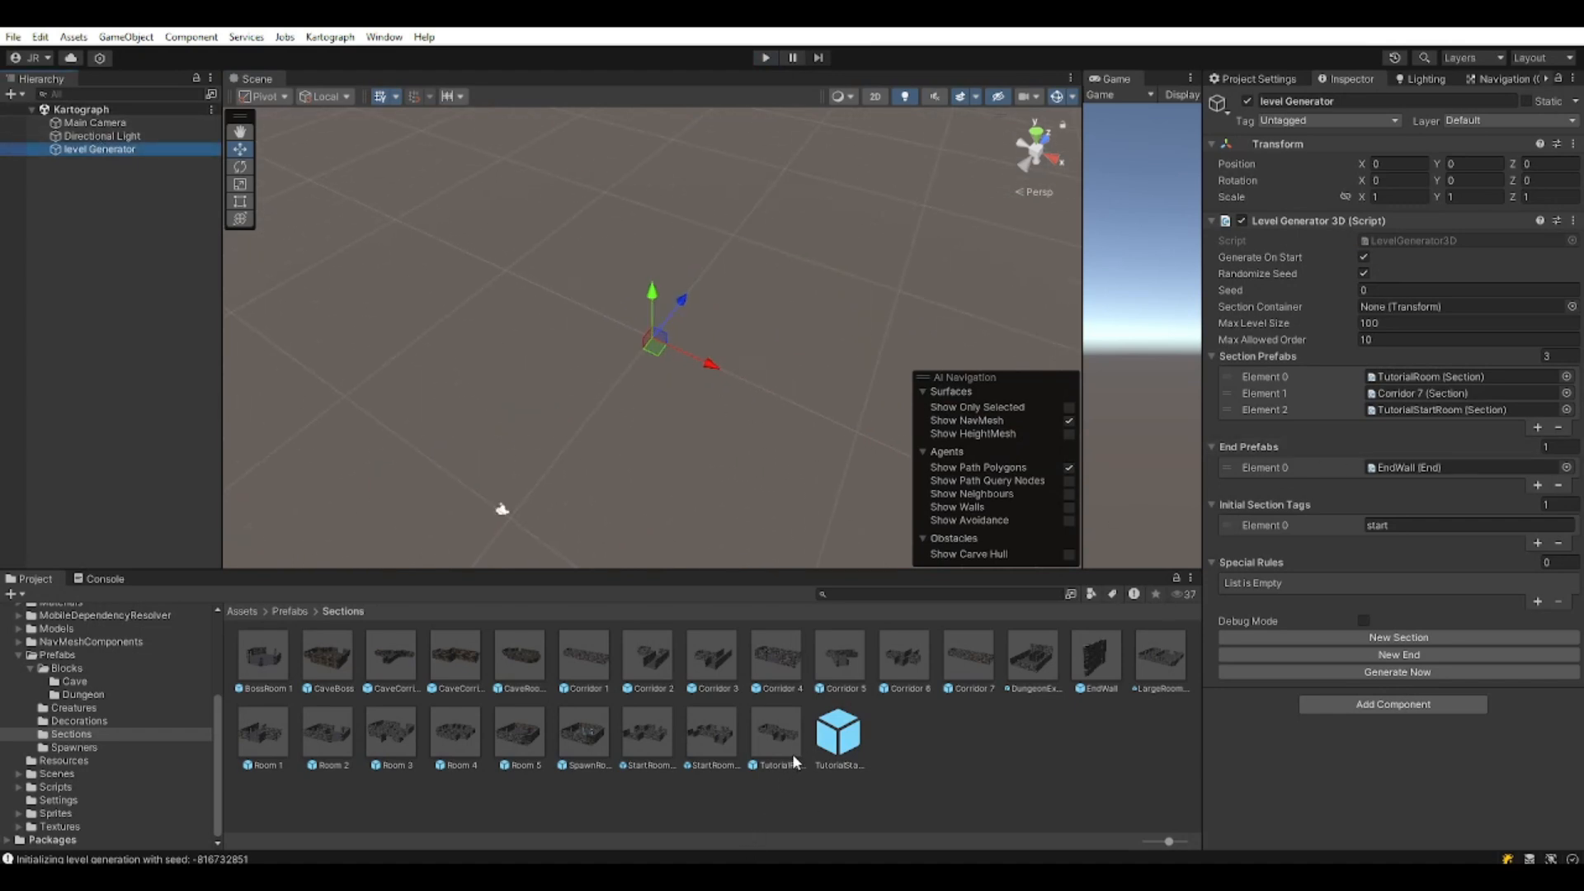
left_click(709, 737)
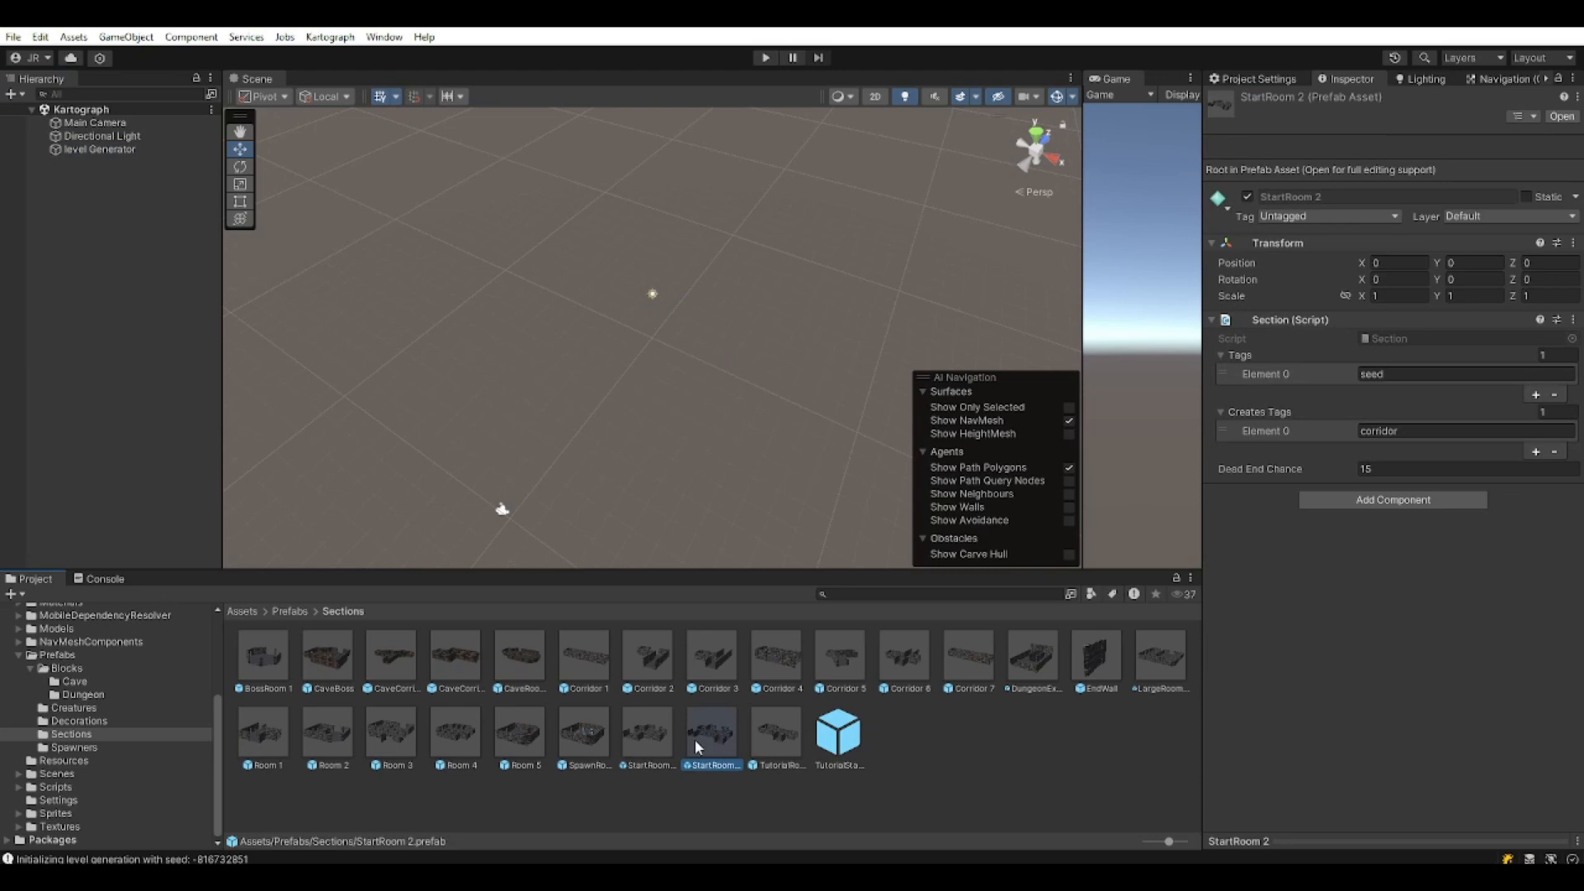
left_click(251, 648, "shift")
left_click(1096, 659, "ctrl")
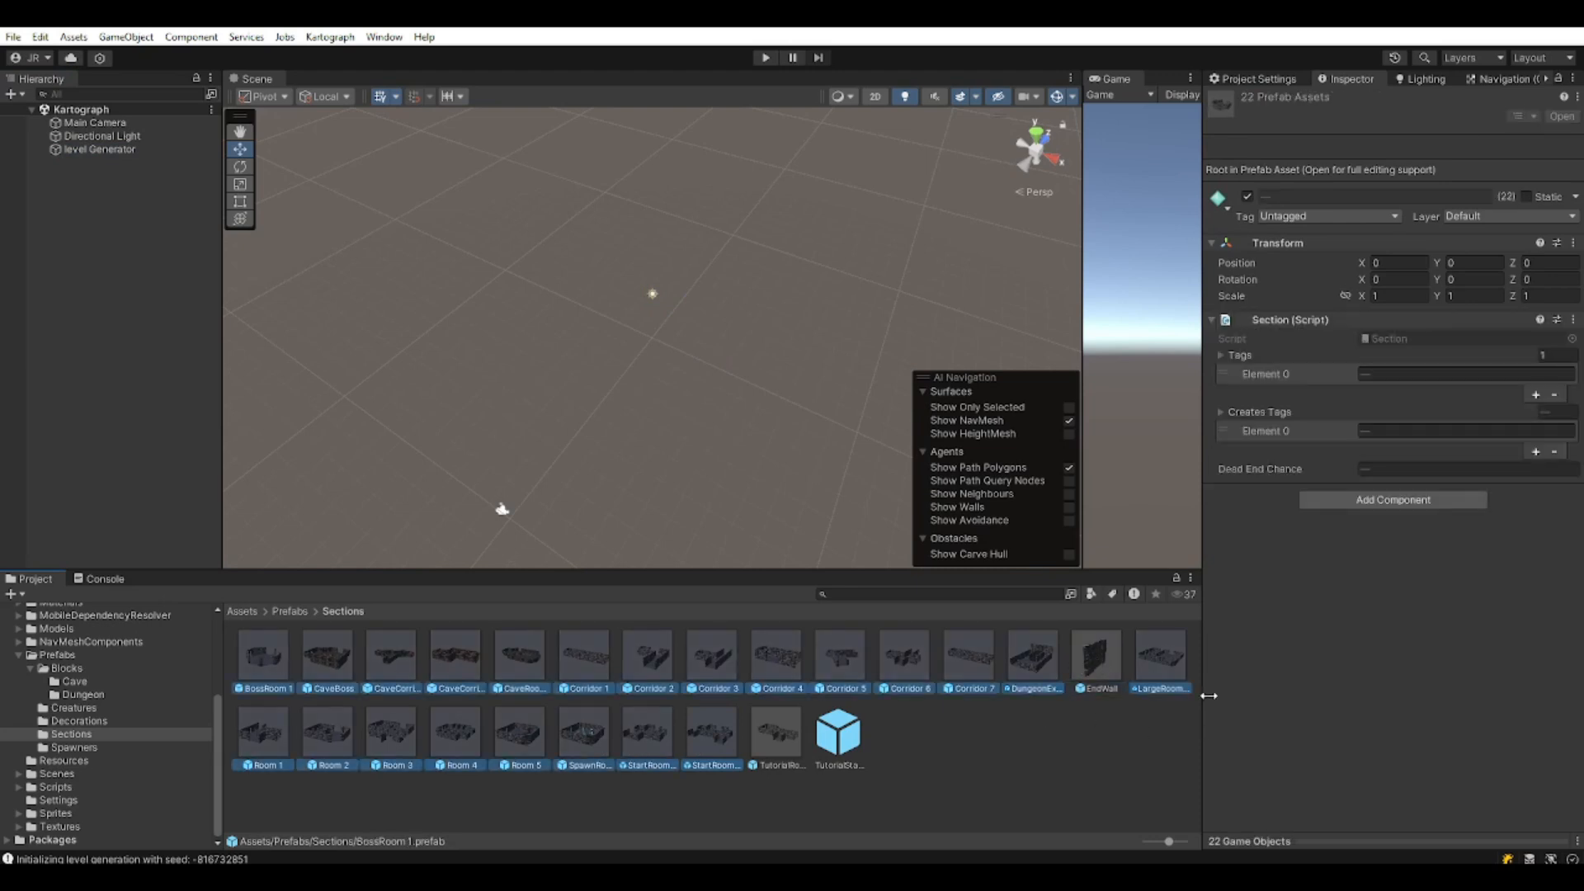
left_click(99, 149)
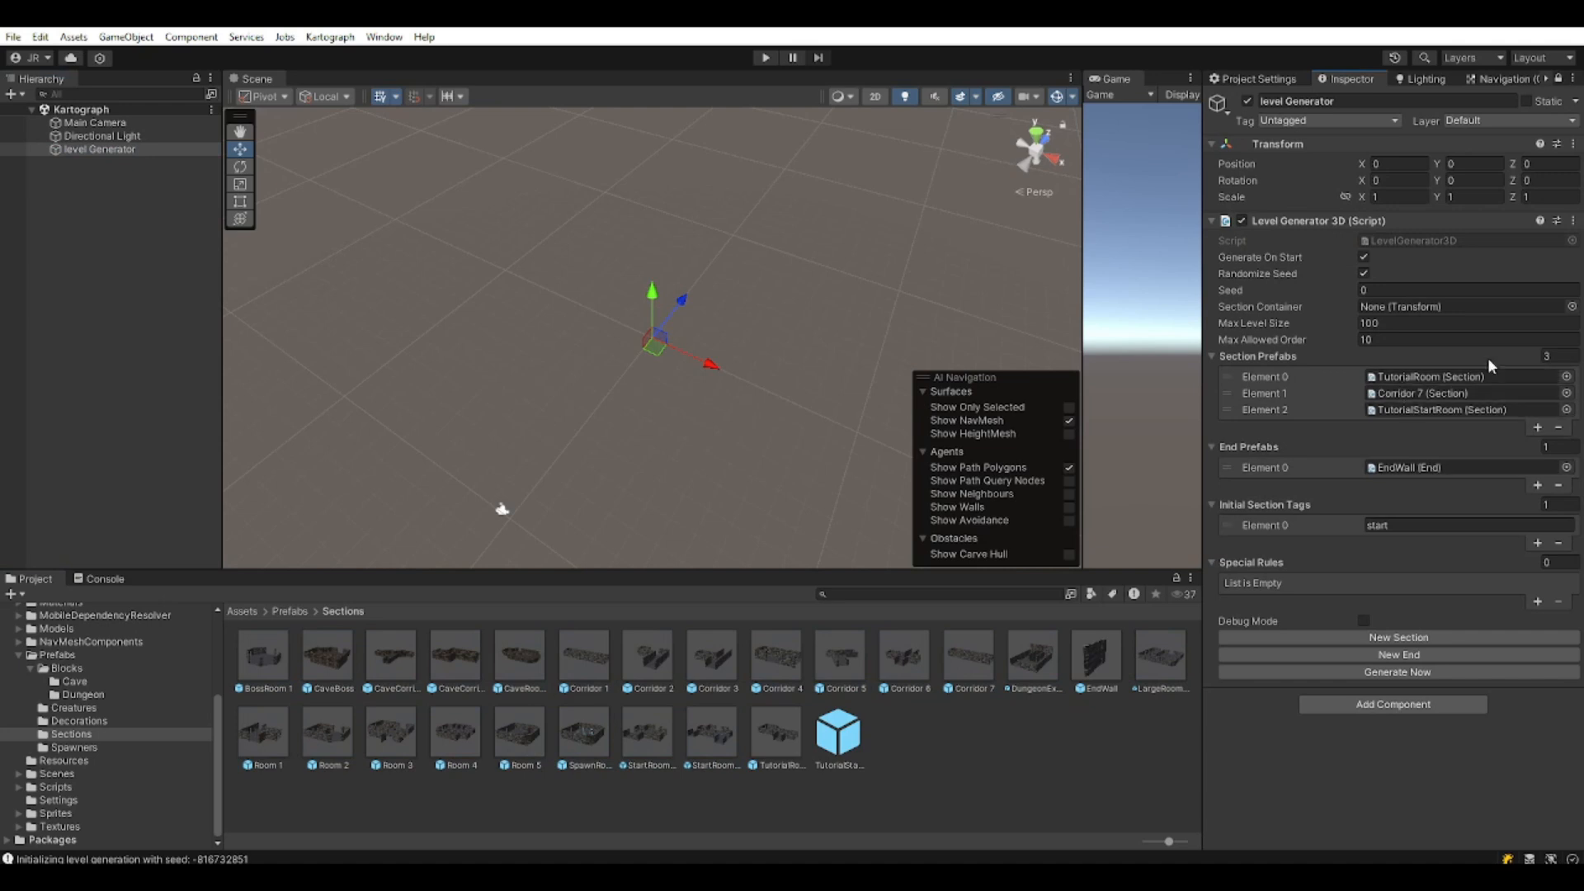
left_click(1559, 356)
type("0")
key("Return")
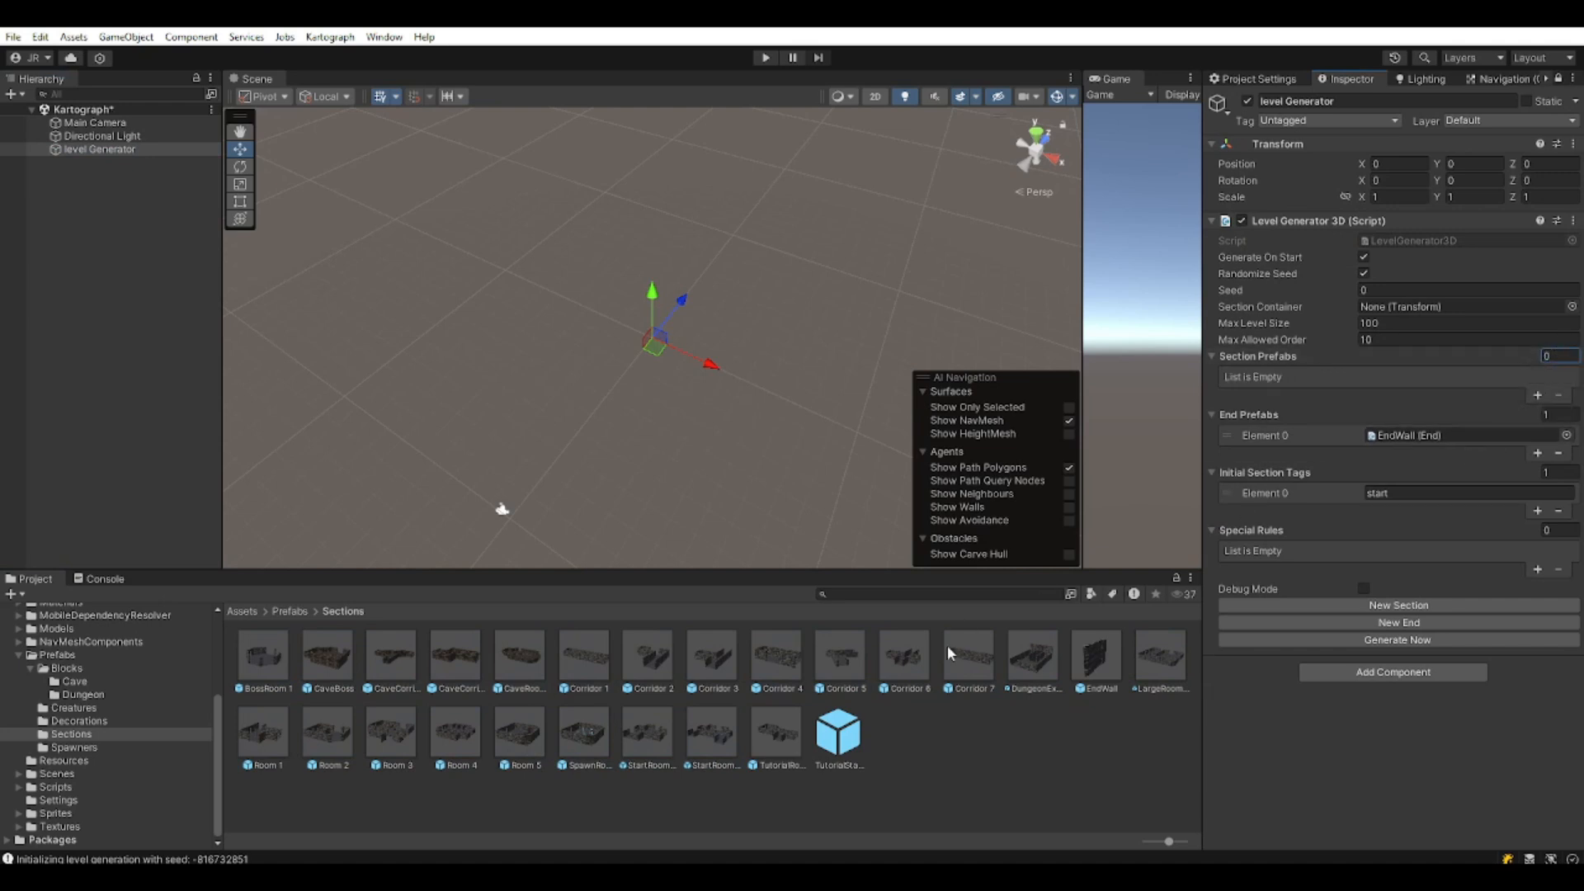
Drop the 22 prefabs from BossRoom 1 to StartRoom 2 into Section Prefabs.
left_click(709, 736)
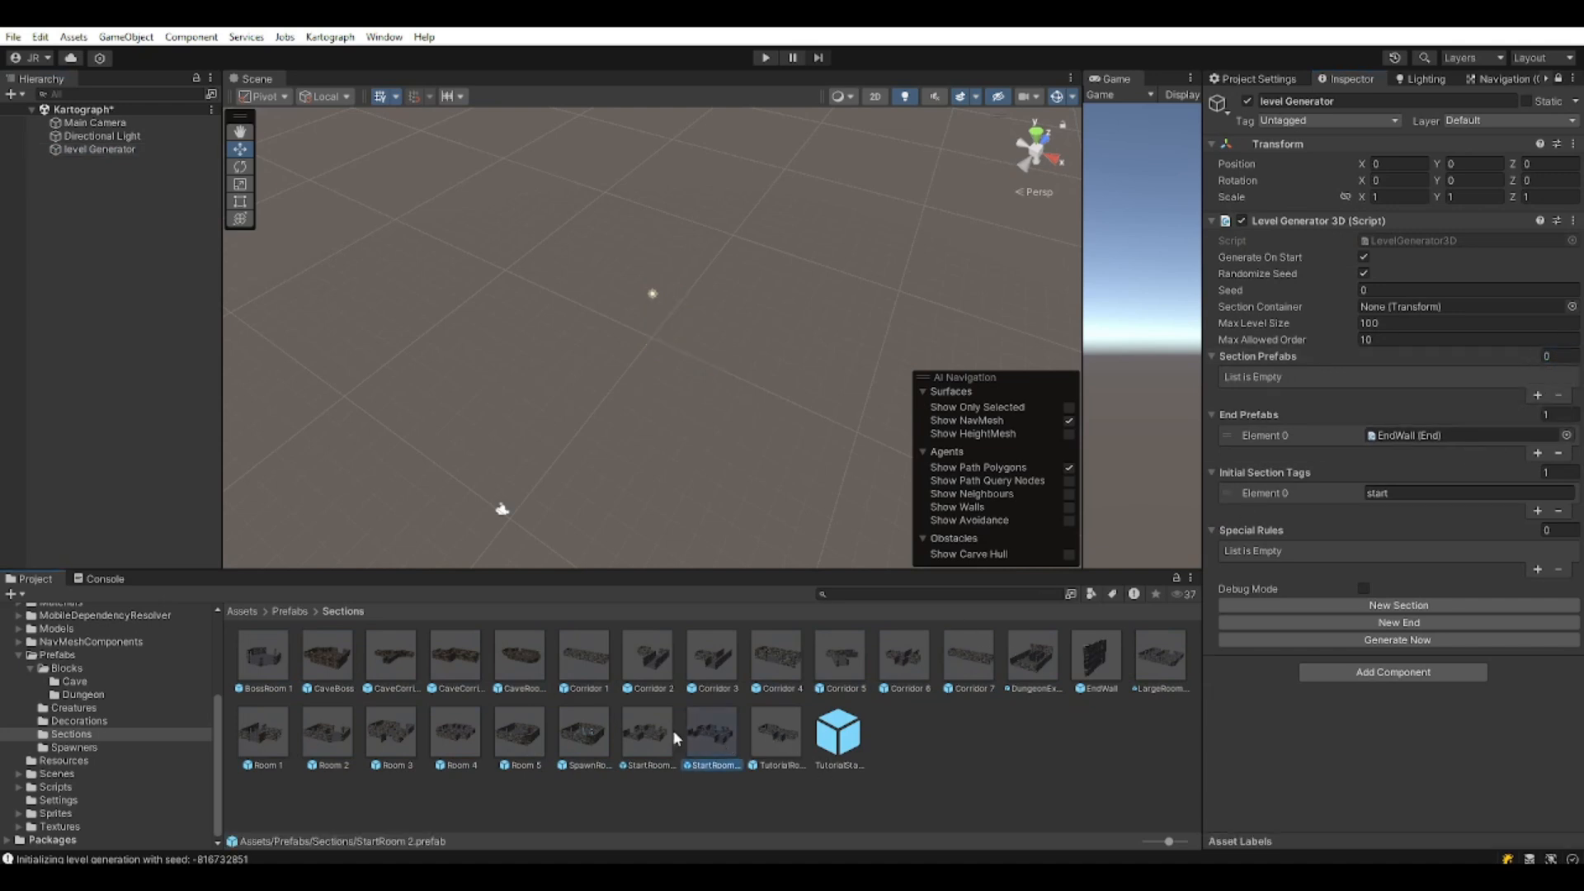
left_click(260, 645, "shift")
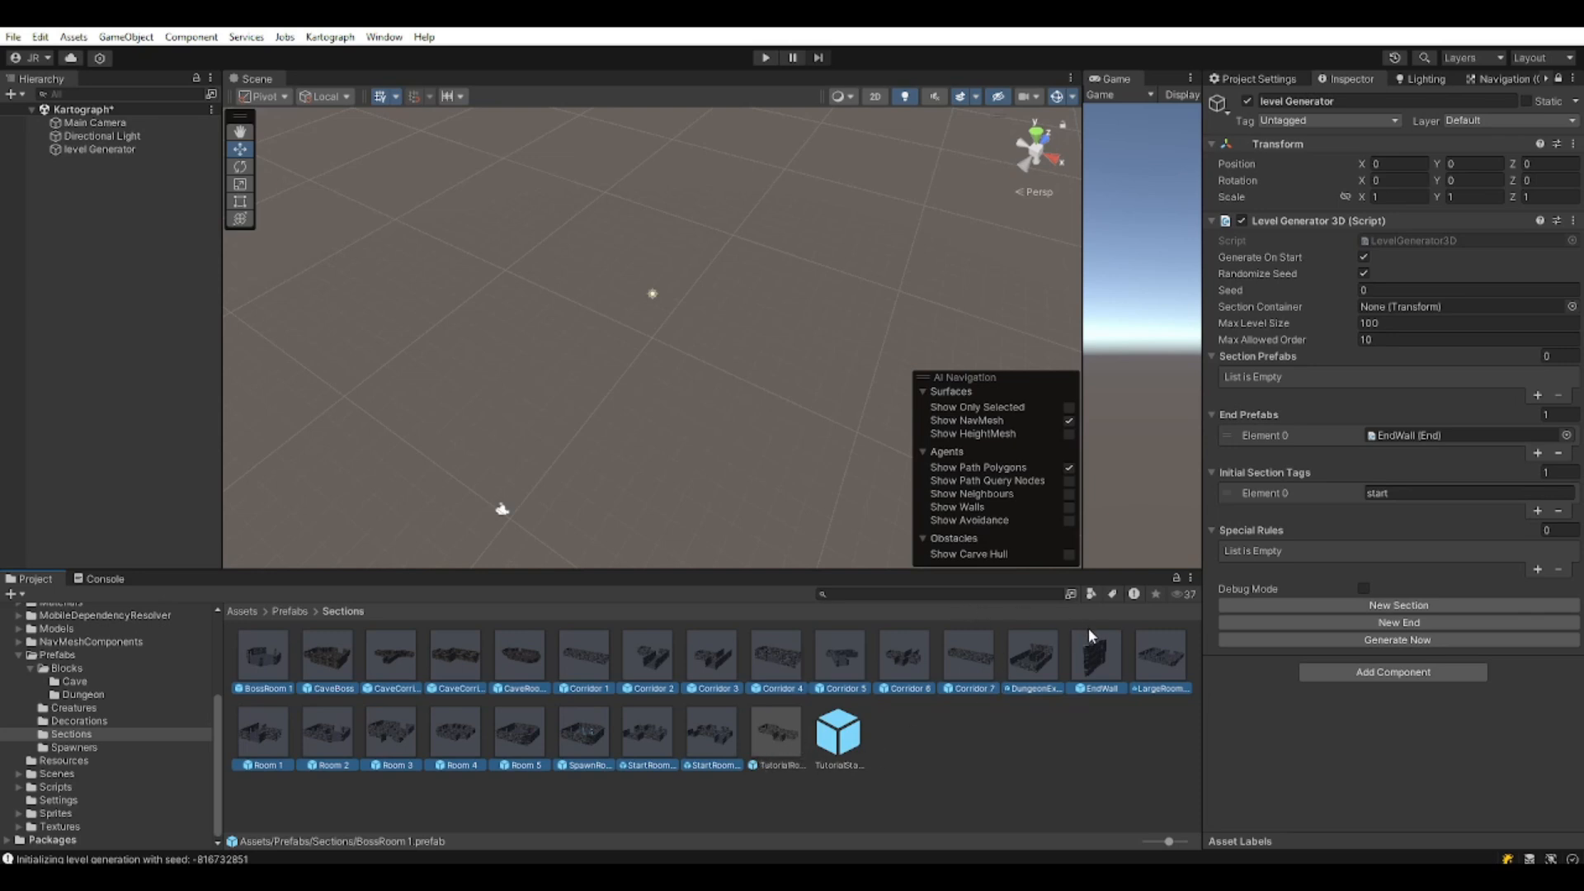
left_click_drag(1038, 659, 1273, 365)
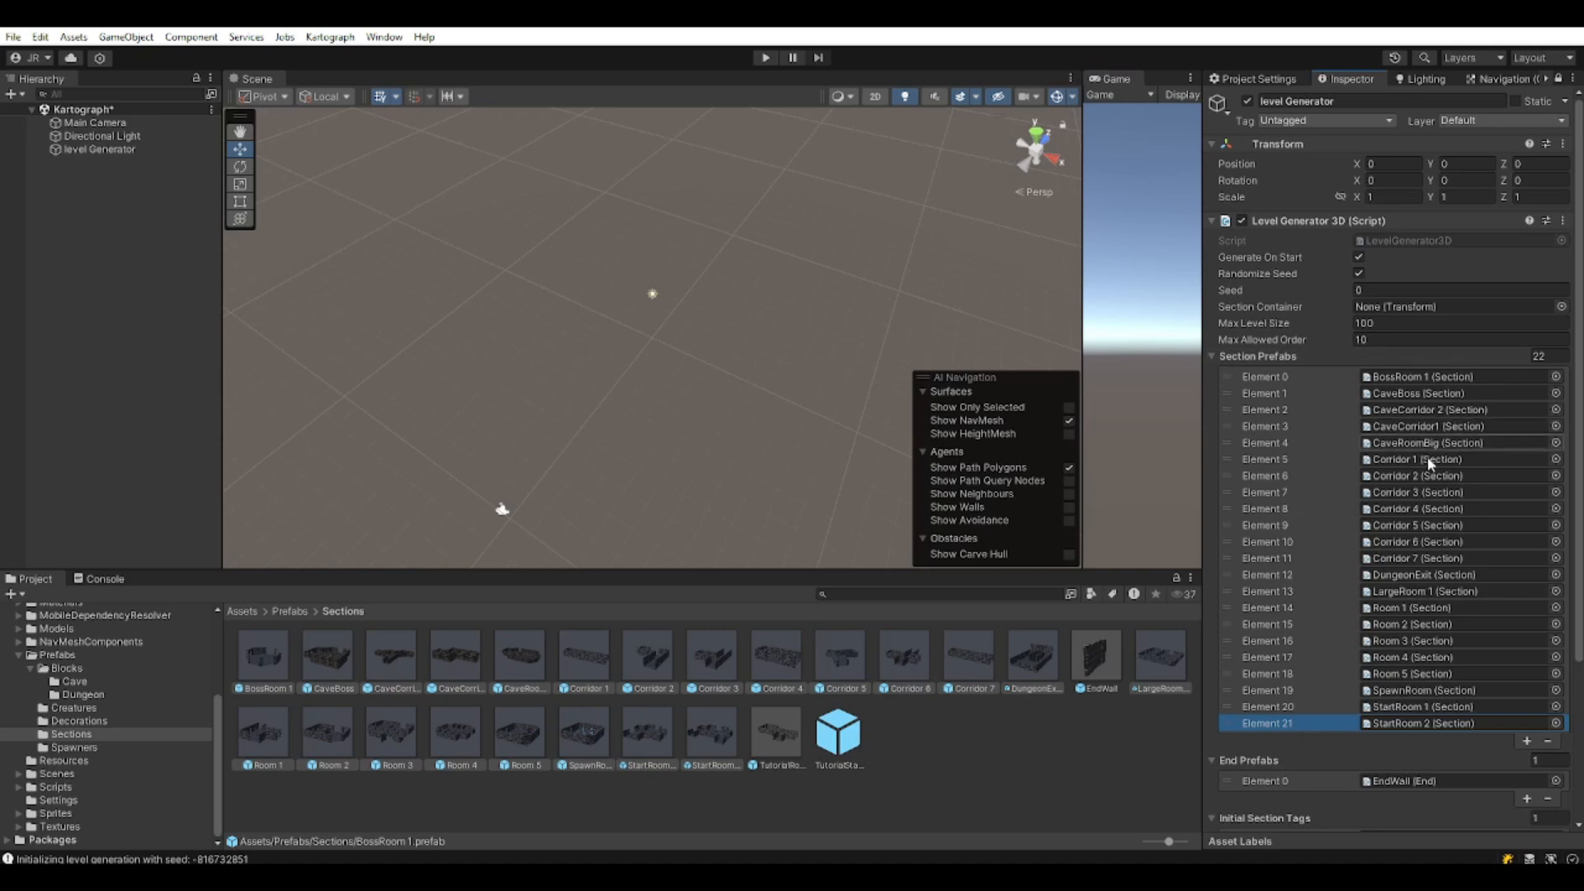
scroll(1361, 512, "down", 2)
left_click(1005, 770)
left_click(703, 728)
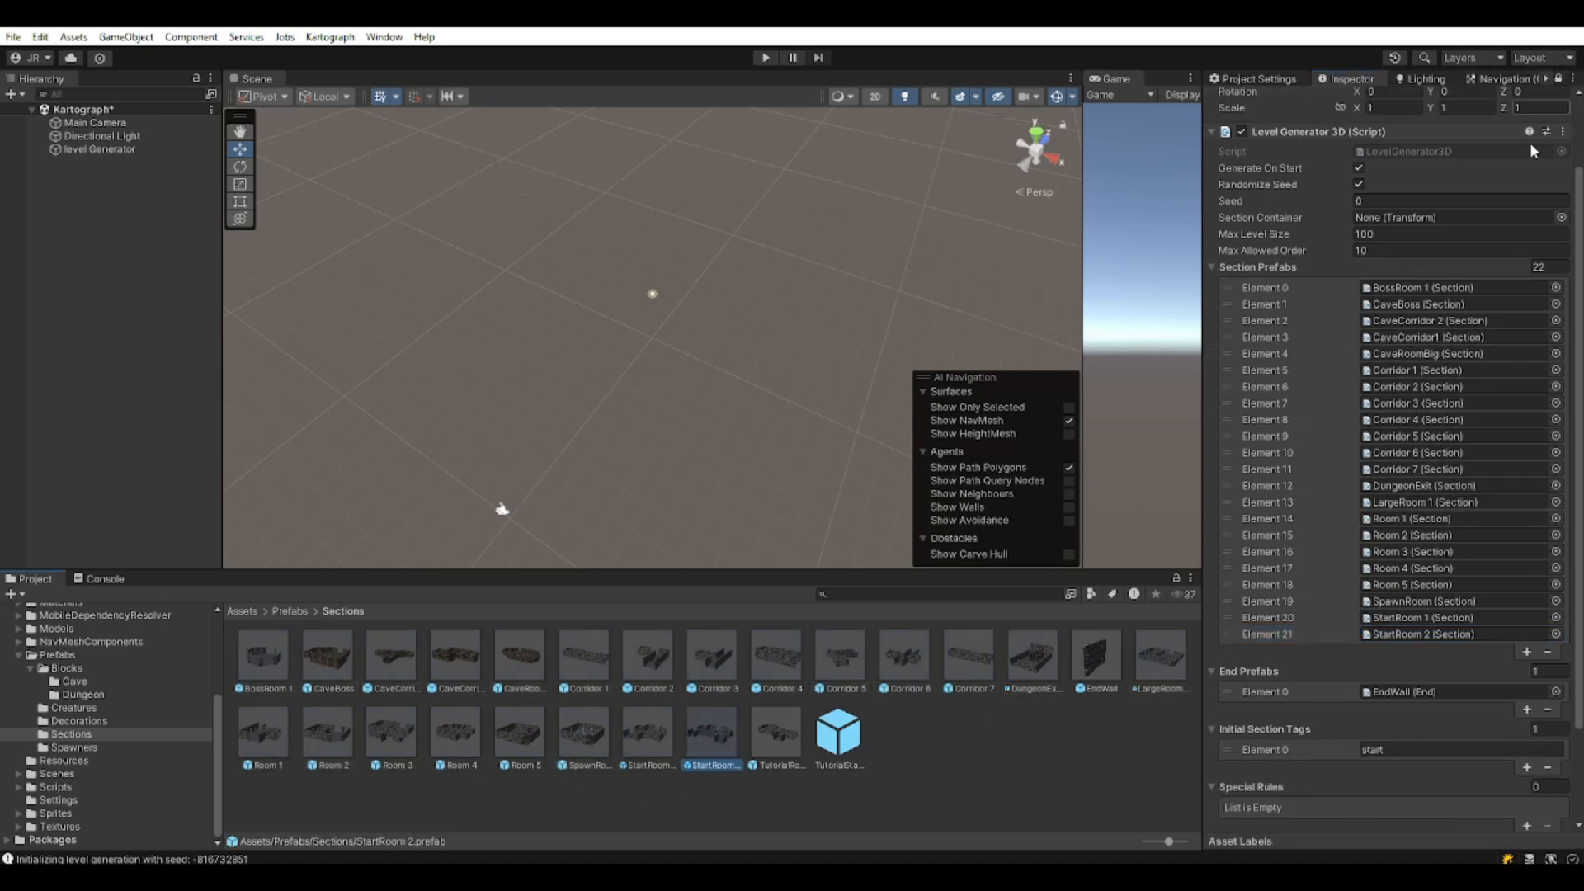
scroll(1555, 128, "up", 3)
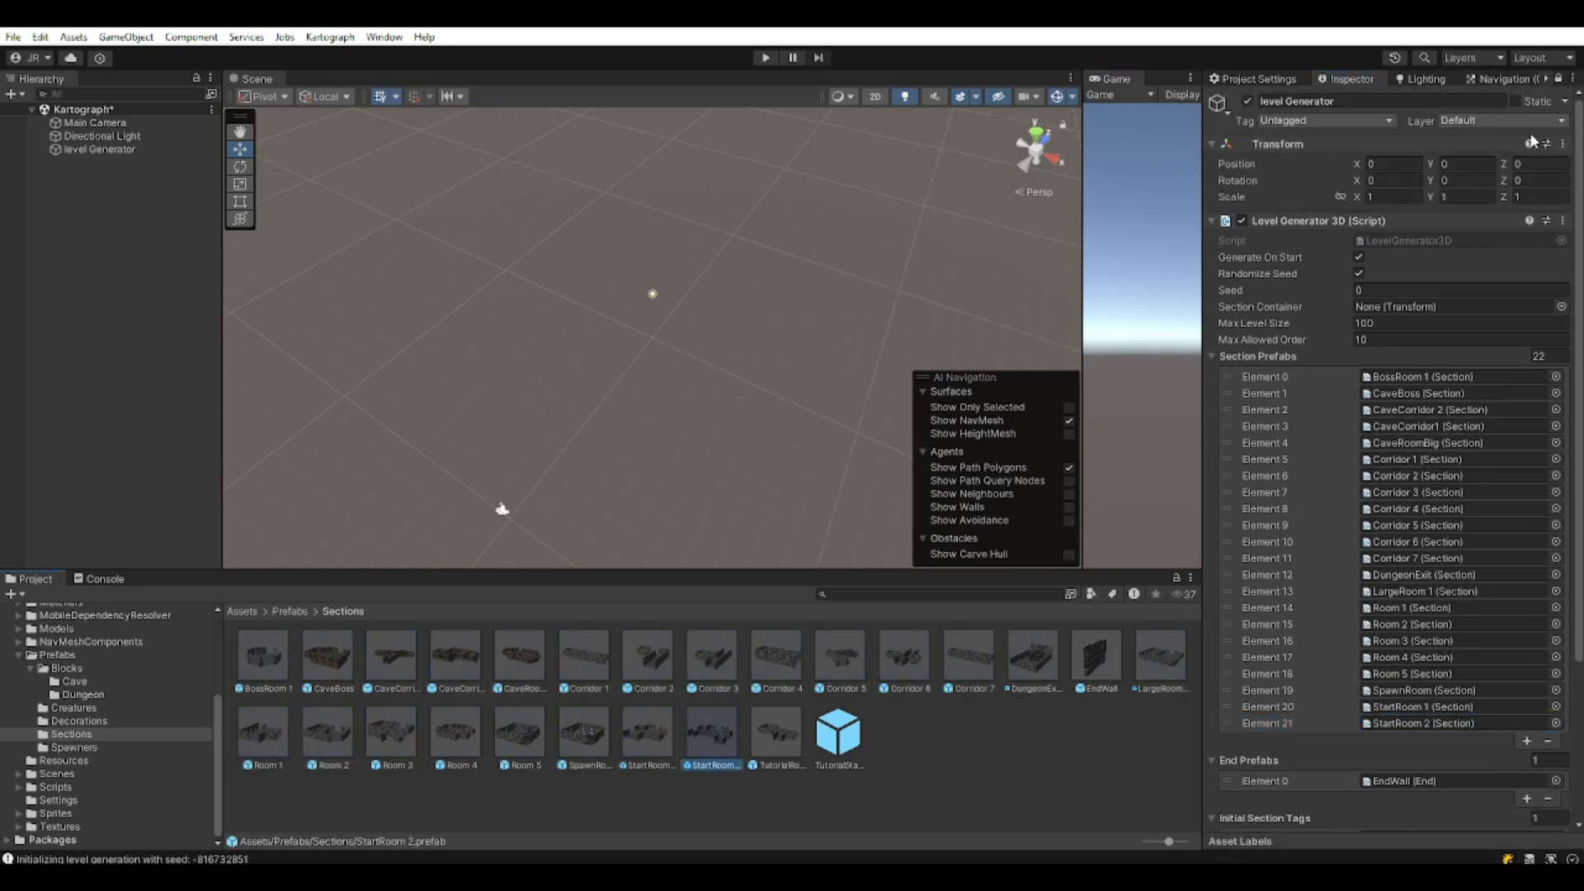
left_click(1557, 78)
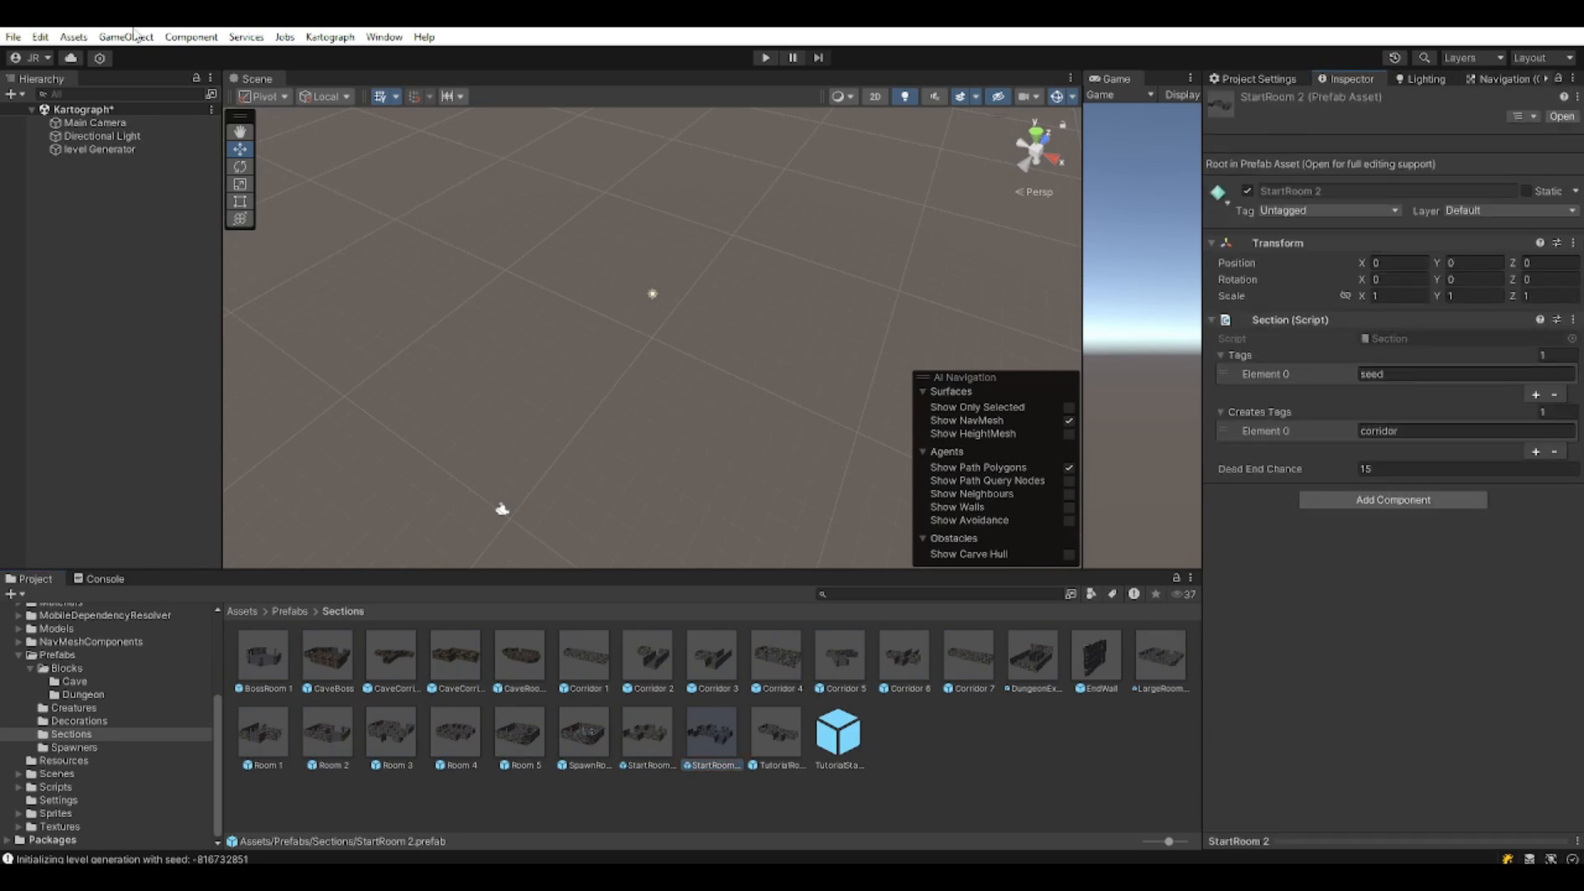
Change the initial section tag to 'seed' and enter play mode to generate the dungeon.
left_click(99, 150)
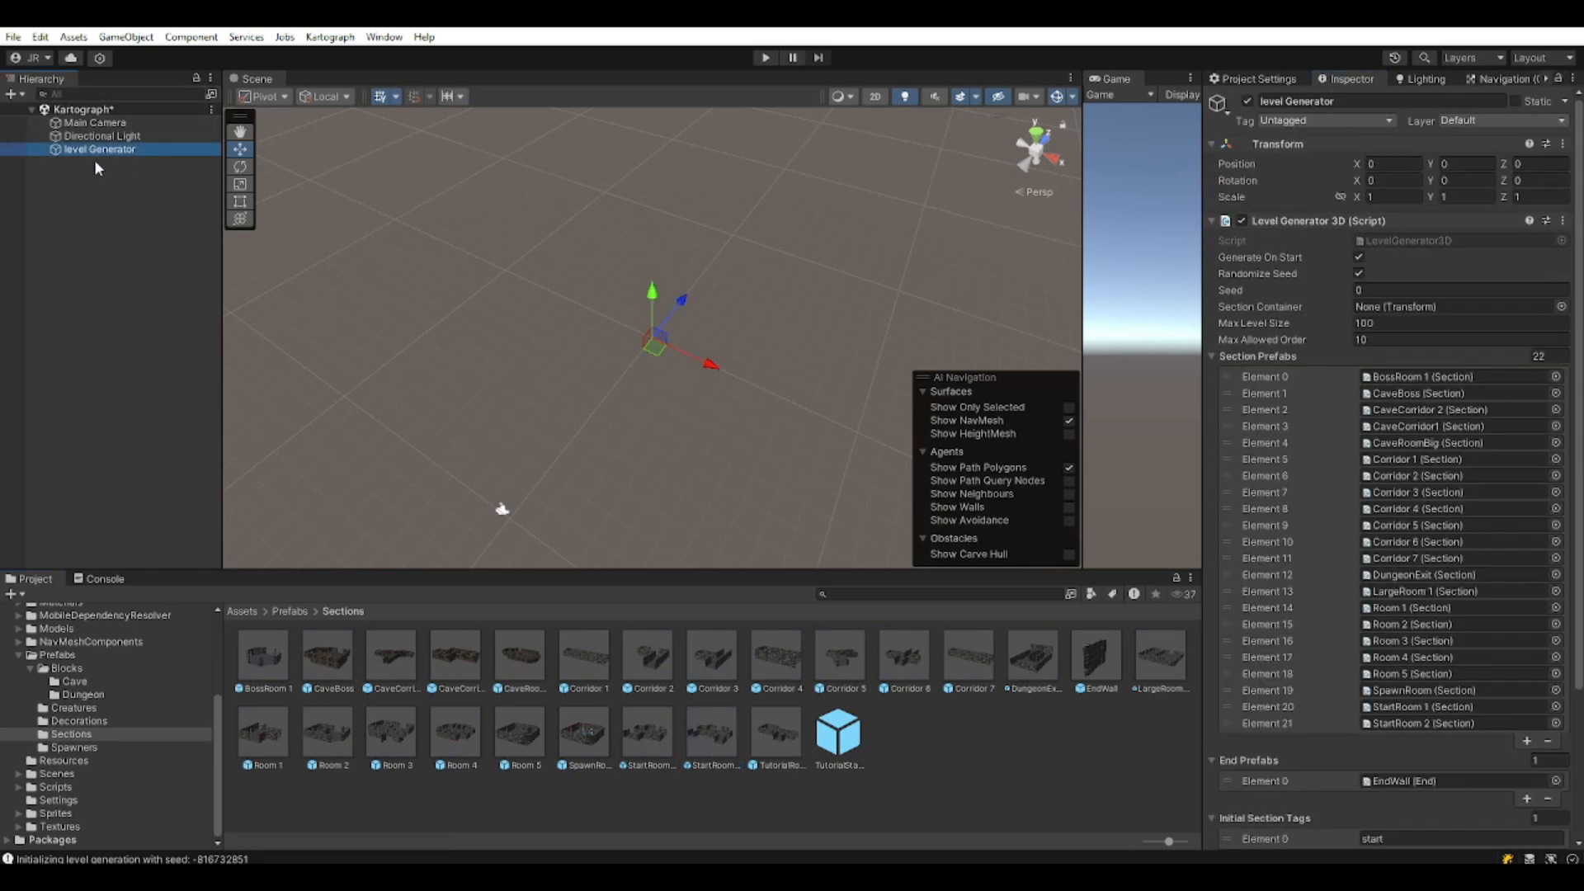
left_click(1211, 356)
left_click(1405, 452)
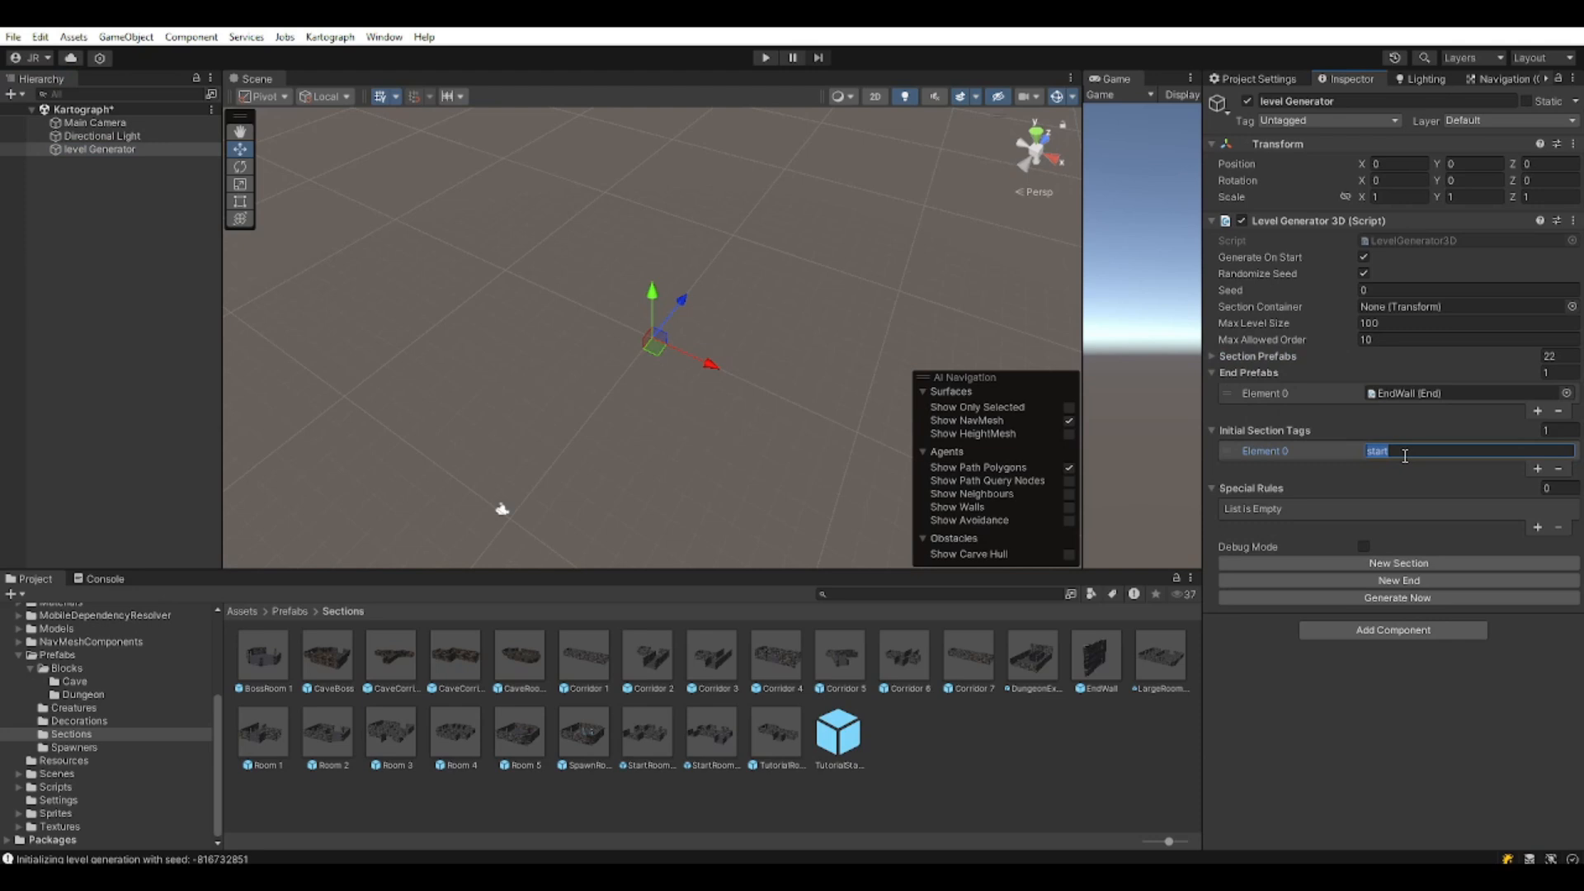
left_click(1373, 726)
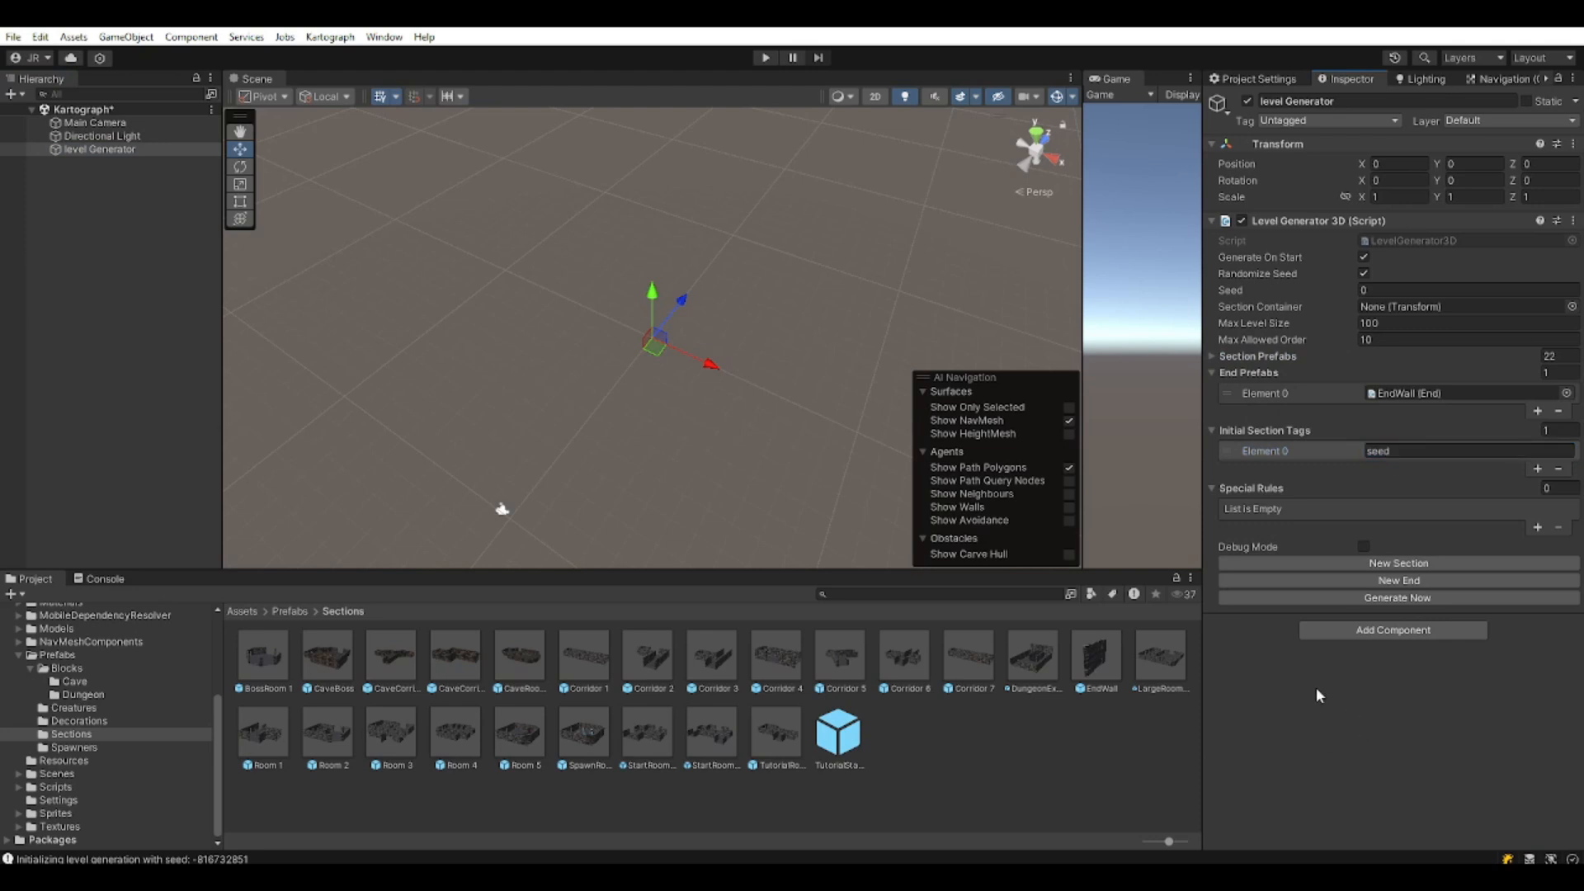
left_click(768, 58)
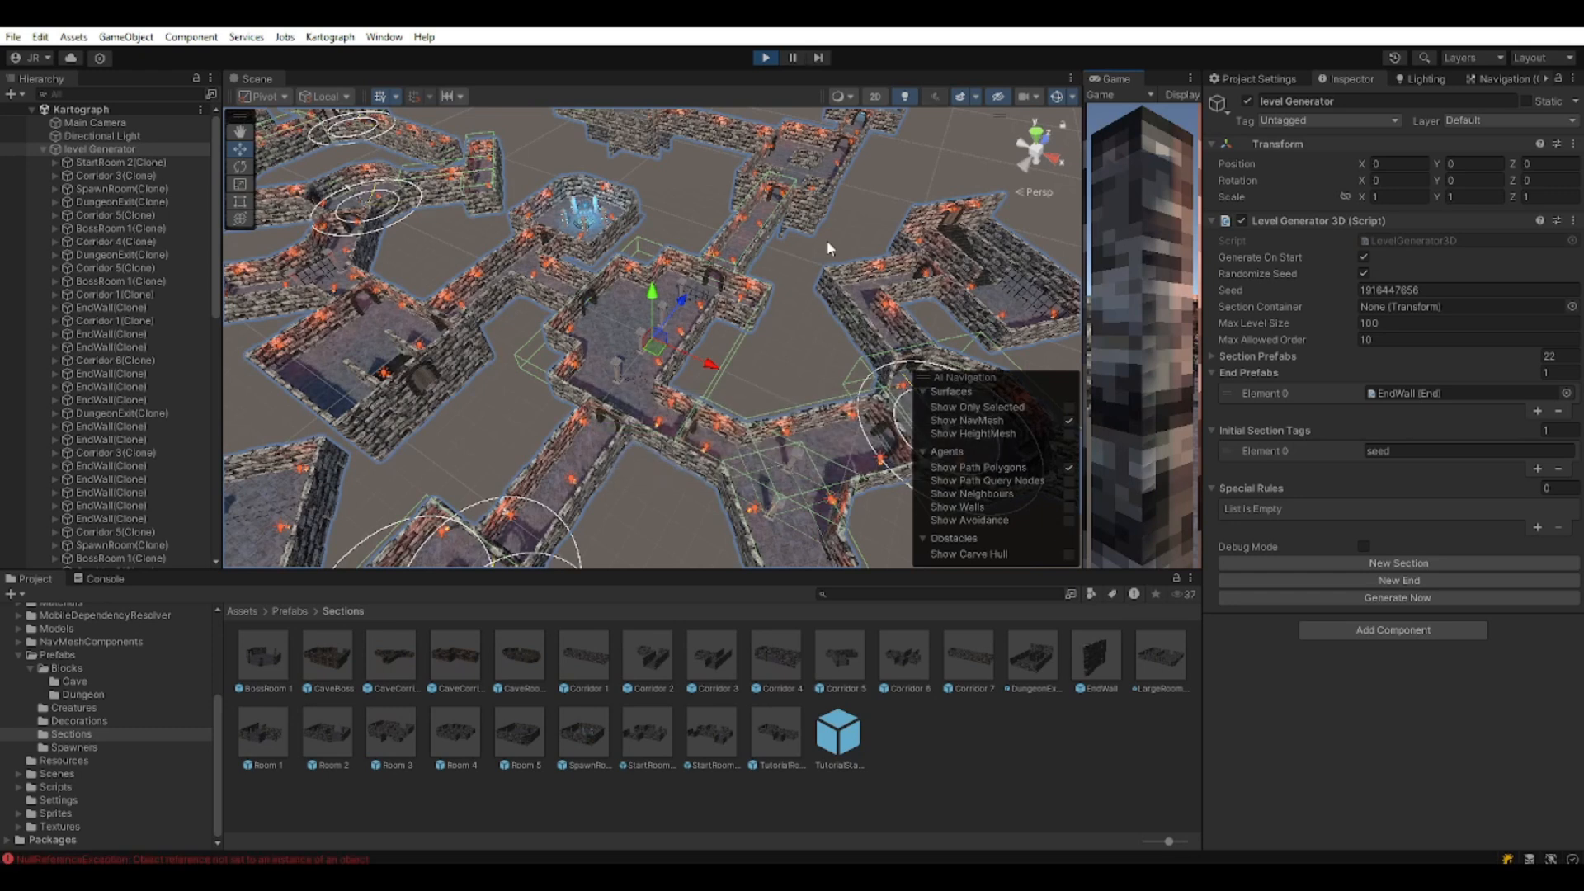
Zoom out and pan over the generated dungeon, then deselect the level generator.
scroll(625, 300, "down", 5)
scroll(612, 339, "down", 4)
middle_click_drag(657, 365, 752, 298)
right_click_drag(752, 298, 746, 400)
left_click(823, 361)
Pan and orbit around the dungeon, zooming in on its rooms.
middle_click_drag(825, 359, 675, 414)
left_click_drag(676, 413, 433, 291, "alt")
middle_click_drag(561, 268, 404, 313)
scroll(637, 365, "up", 8)
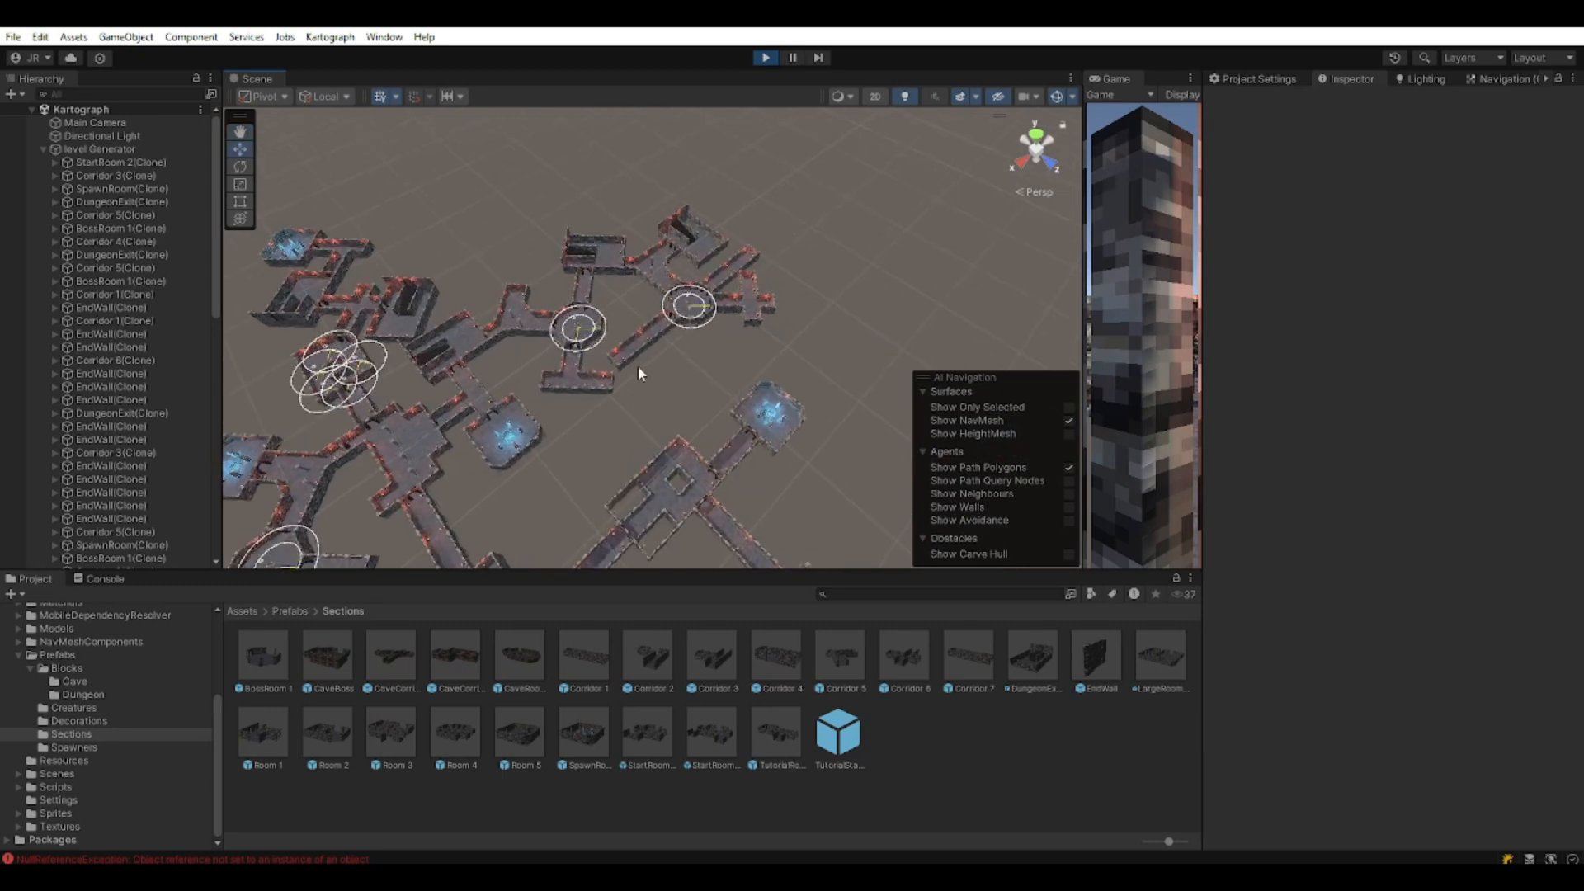
middle_click_drag(421, 371, 562, 410)
scroll(752, 423, "up", 6)
Orbit around the round room, then pan toward the crystal room.
middle_click_drag(711, 371, 646, 506)
left_click_drag(682, 396, 812, 388, "alt")
middle_click_drag(812, 387, 738, 303)
scroll(711, 368, "down", 6)
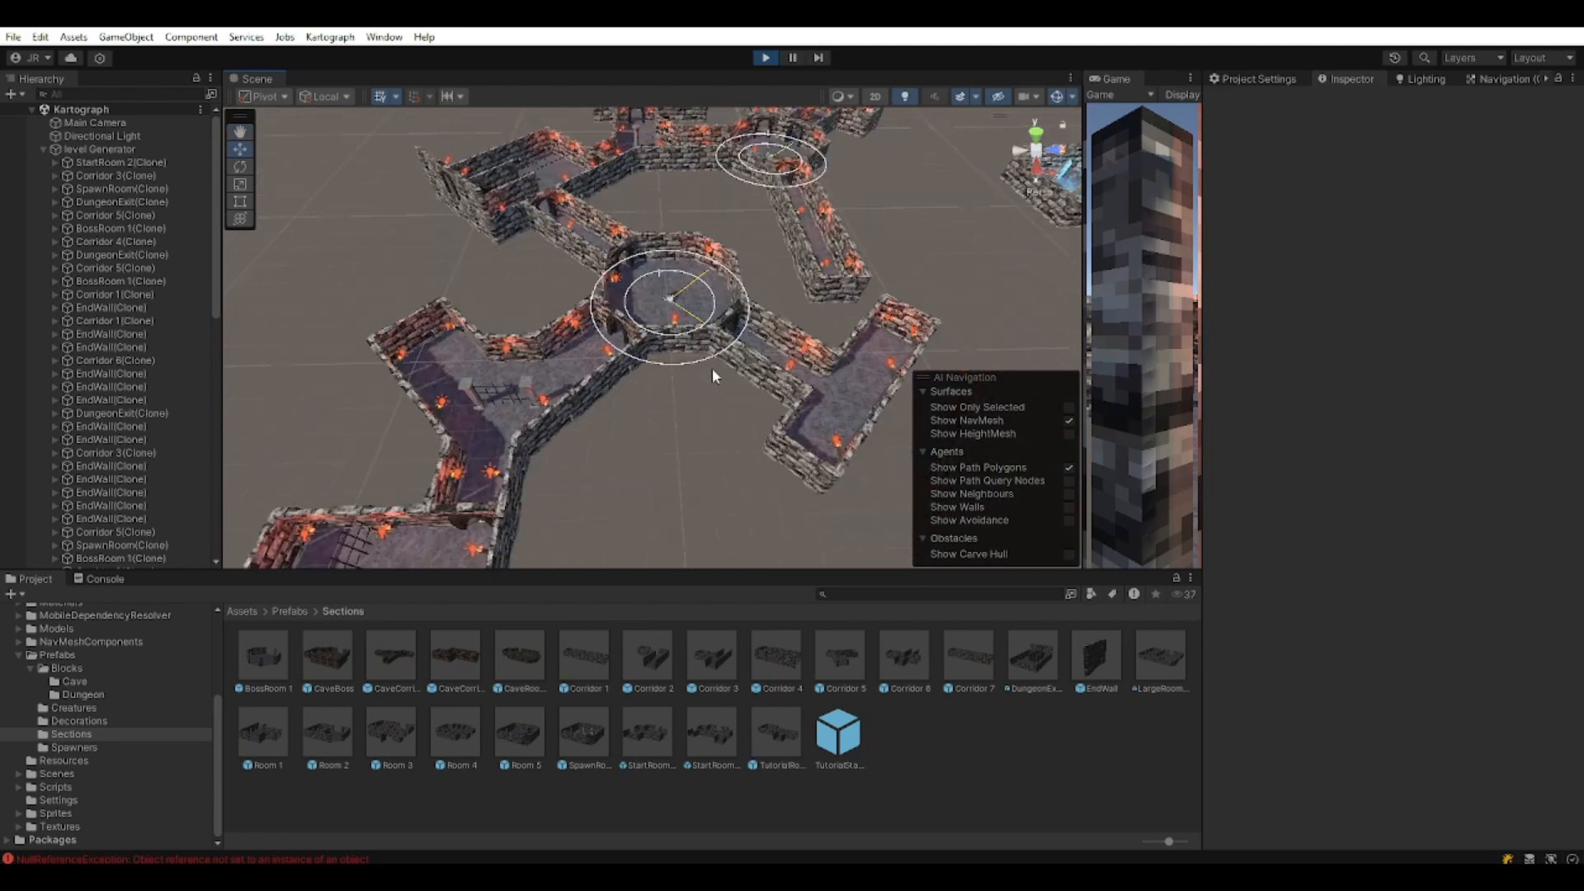
middle_click_drag(696, 398, 690, 249)
scroll(691, 251, "up", 4)
scroll(658, 394, "down", 7)
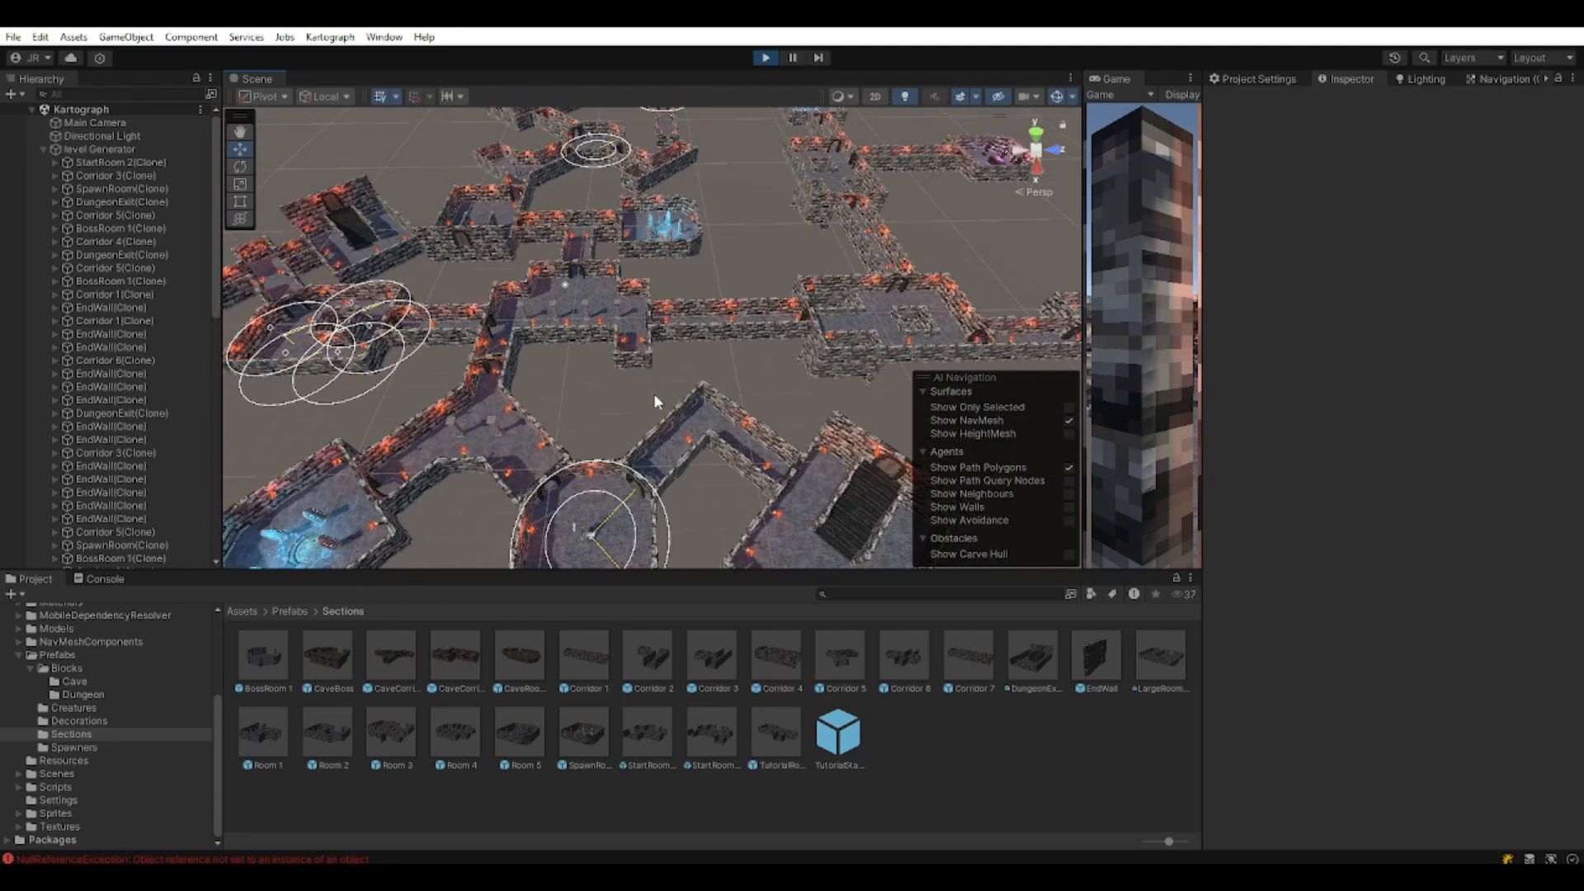
Orbit and pan to take in the whole dungeon layout.
left_click_drag(555, 417, 670, 424, "alt")
middle_click_drag(668, 375, 713, 419)
scroll(704, 424, "down", 2)
middle_click_drag(656, 362, 590, 442)
scroll(703, 428, "up", 4)
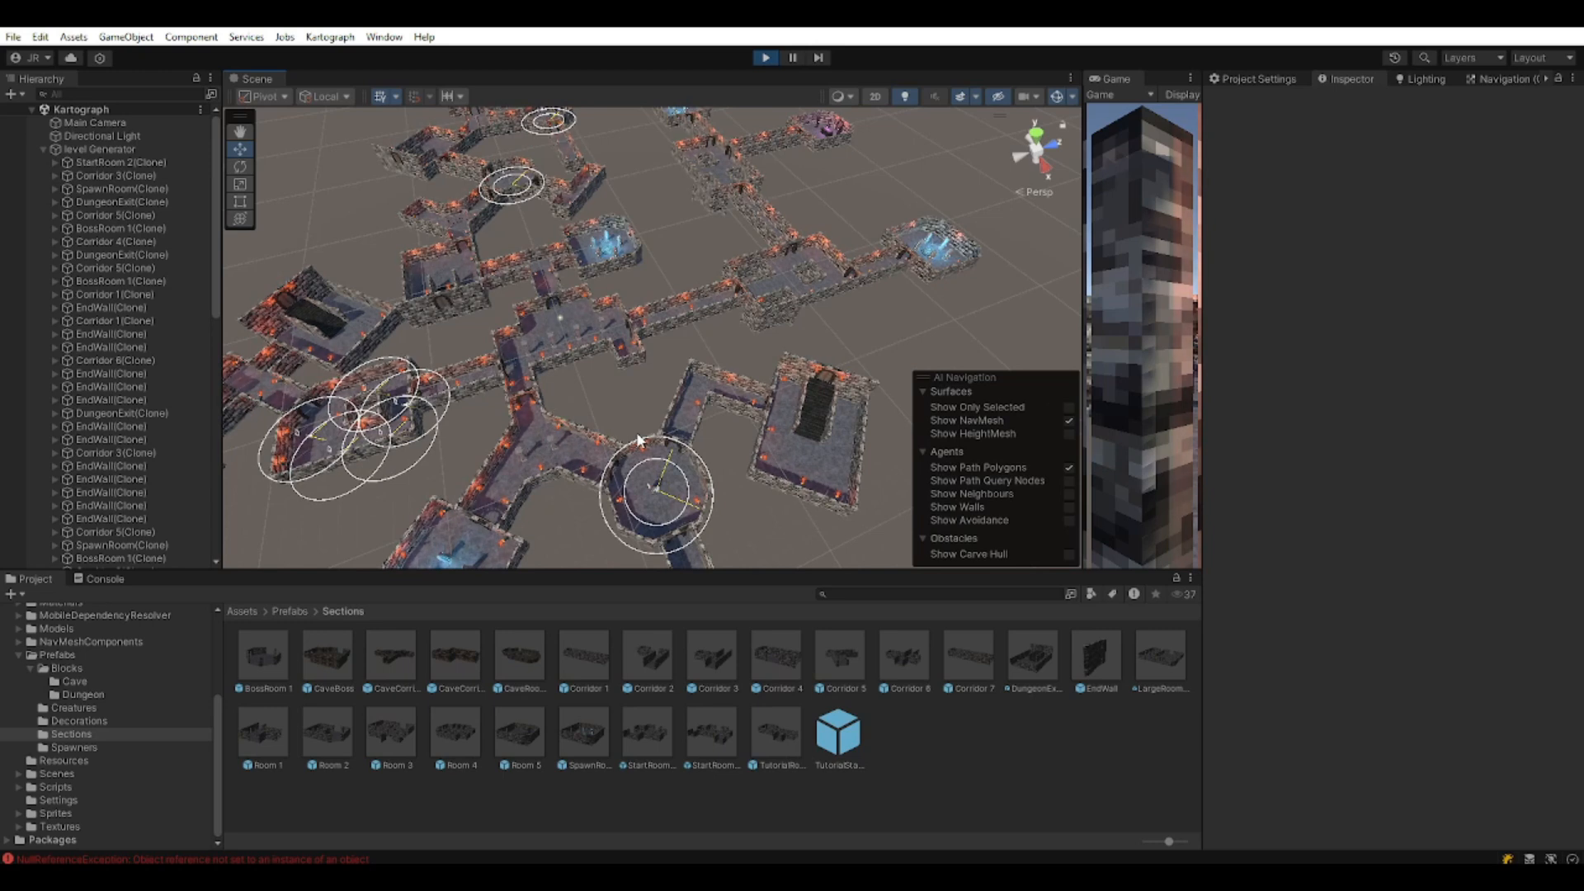
Rotate the view down to a low, near-horizon angle across the dungeon.
middle_click_drag(647, 339, 701, 414)
right_click_drag(701, 414, 579, 337)
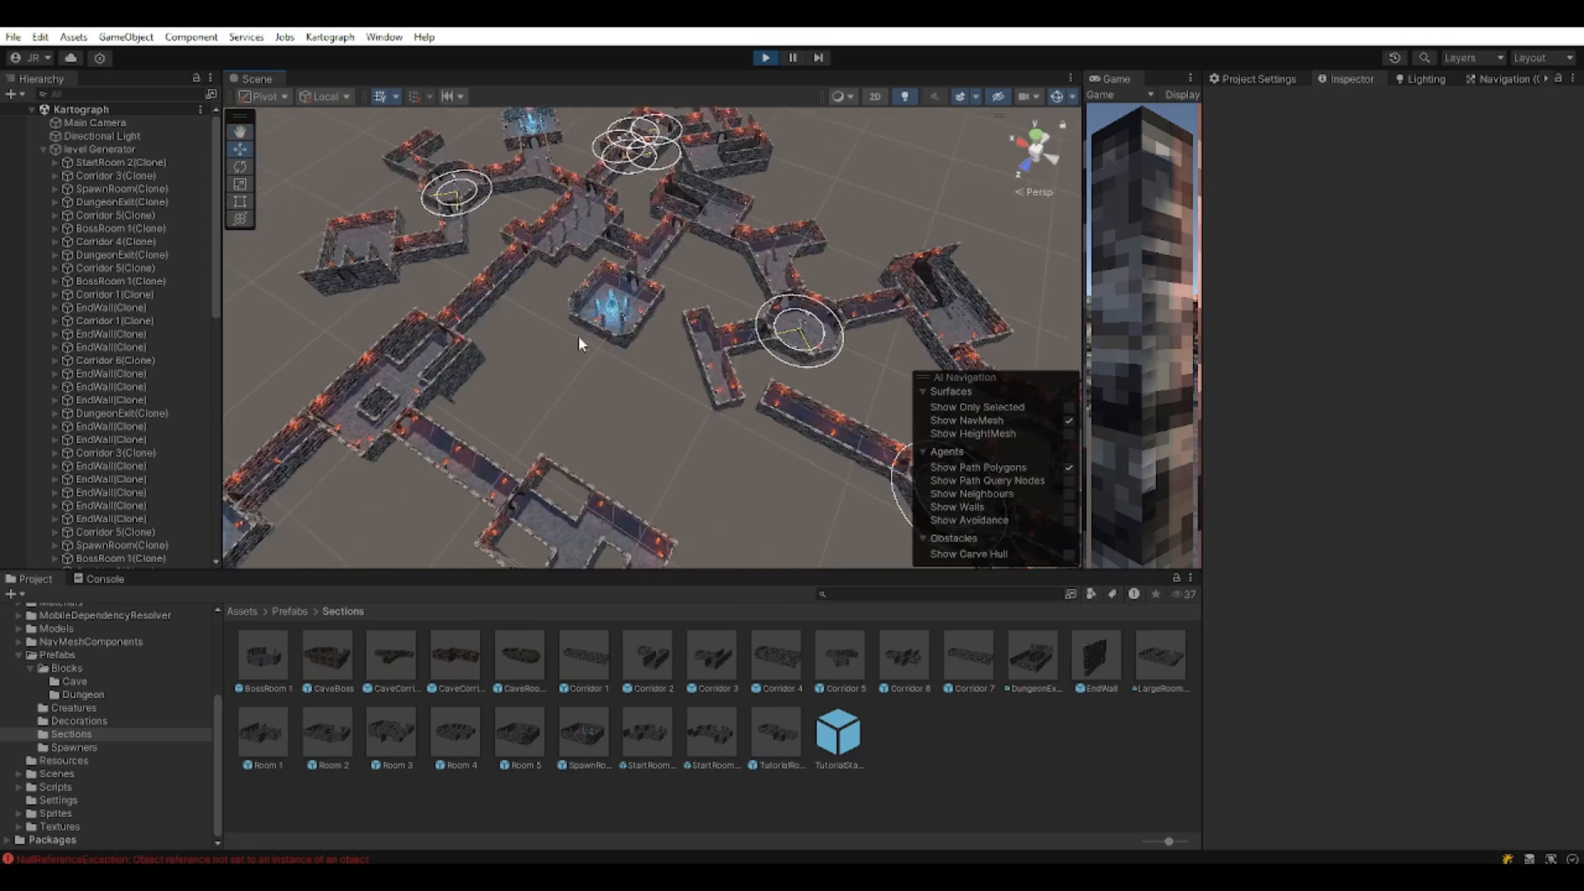
right_click_drag(666, 357, 474, 248)
right_click_drag(737, 389, 534, 306)
scroll(740, 350, "down", 3)
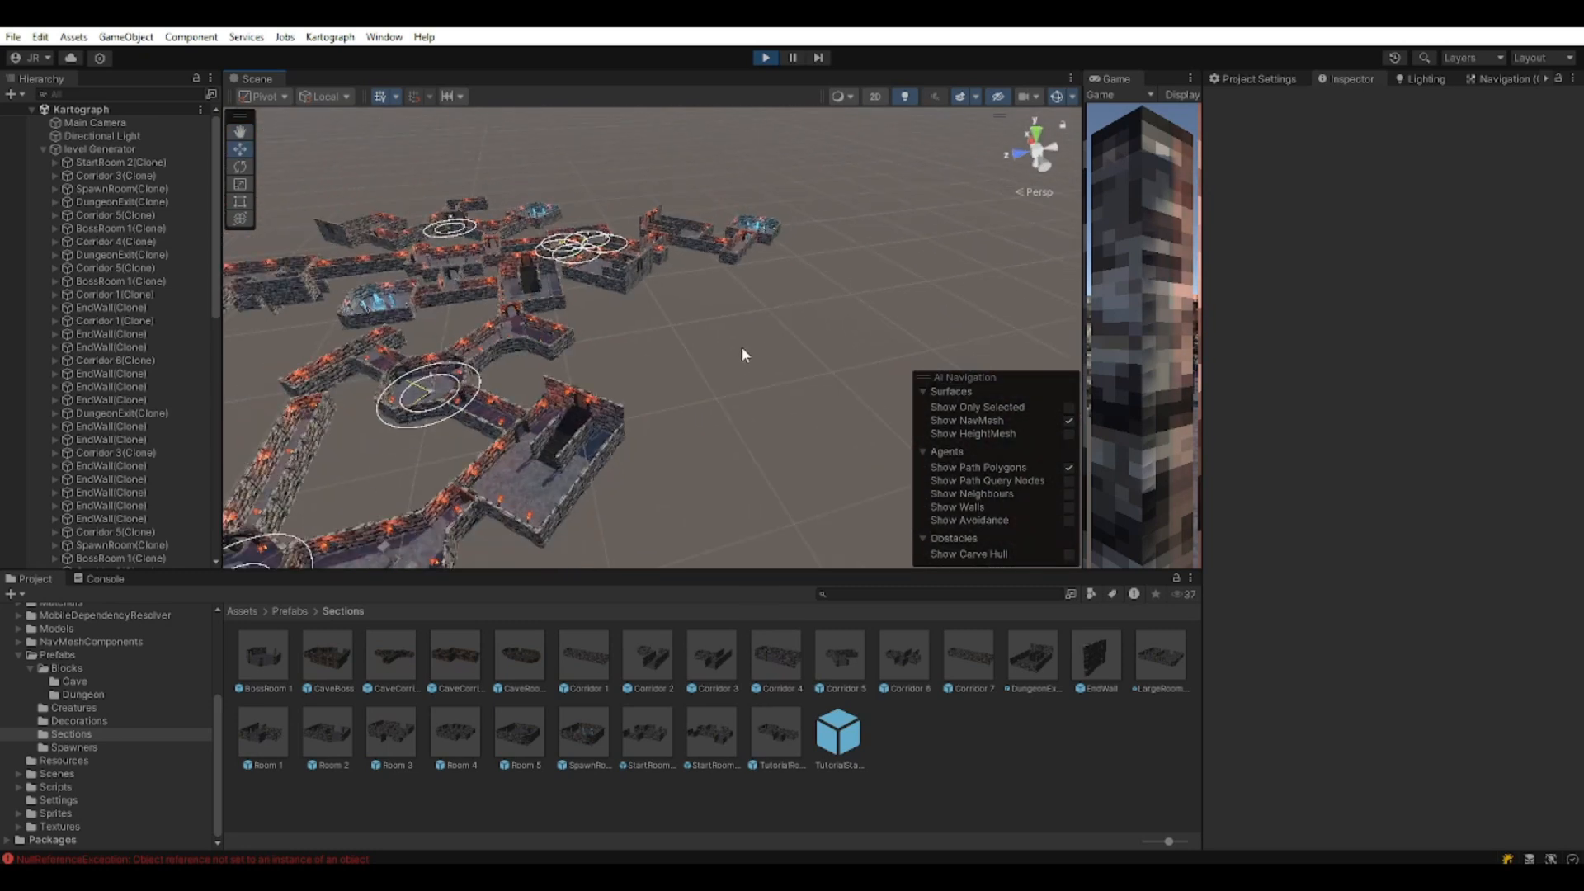
right_click_drag(741, 351, 526, 382)
middle_click_drag(785, 343, 533, 392)
right_click_drag(660, 367, 470, 355)
Bring the view closer and lower, sliding it across the dungeon.
right_click_drag(739, 329, 605, 368)
middle_click_drag(734, 347, 548, 414)
right_click_drag(668, 372, 484, 378)
middle_click_drag(672, 371, 511, 300)
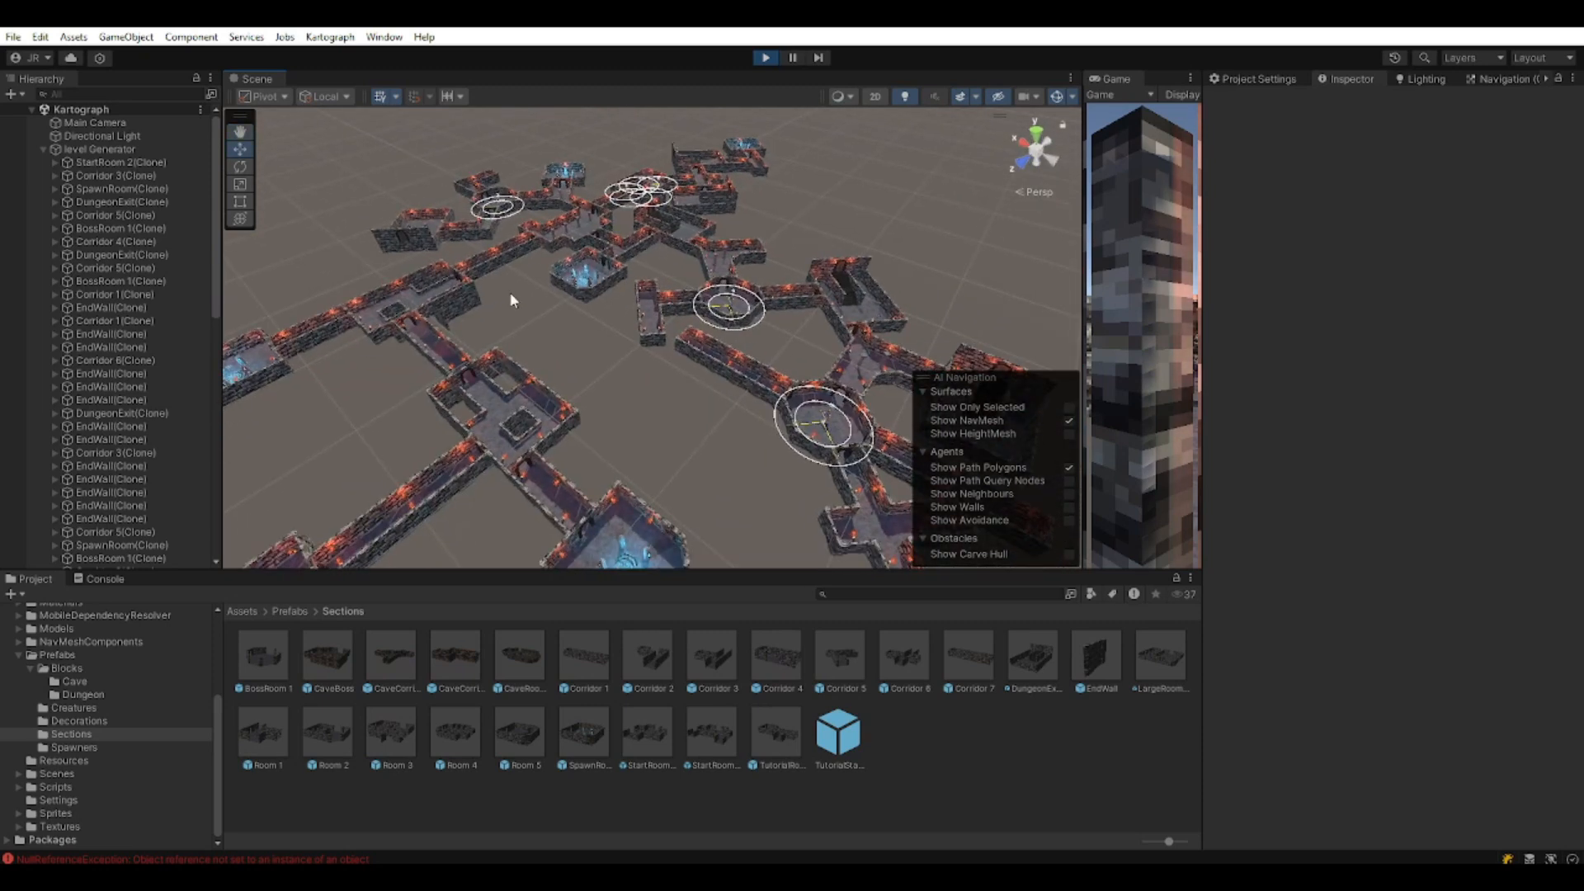
scroll(698, 376, "down", 5)
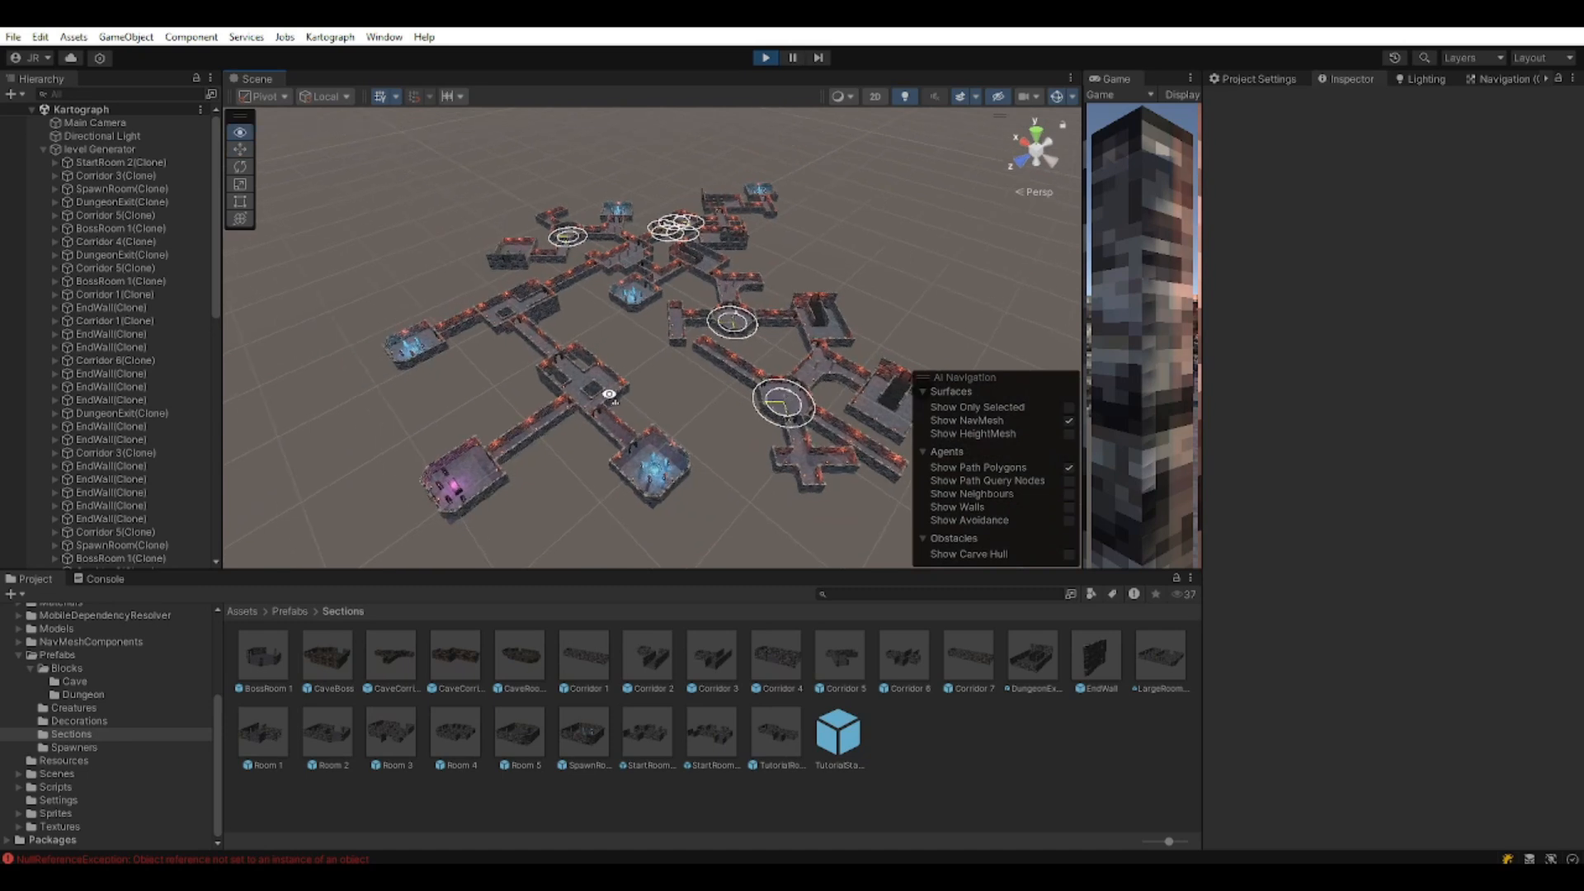
scroll(666, 360, "up", 4)
Tilt the view up toward the horizon and pan over the dungeon.
middle_click_drag(813, 284, 715, 389)
right_click_drag(714, 389, 641, 303)
mouse_move(640, 303)
middle_mouse_down()
mouse_move(618, 353)
mouse_move(663, 292)
middle_mouse_up()
scroll(666, 294, "down", 3)
right_click_drag(667, 294, 685, 392)
middle_click_drag(729, 431, 672, 466)
right_click_drag(670, 443, 584, 396)
Turn the view left, then right to a shallower angle over the dungeon.
middle_click_drag(724, 390, 577, 416)
right_click_drag(721, 401, 640, 380)
middle_click_drag(809, 357, 671, 382)
right_click_drag(615, 429, 671, 380)
middle_click_drag(672, 380, 756, 349)
right_click_drag(756, 350, 828, 360)
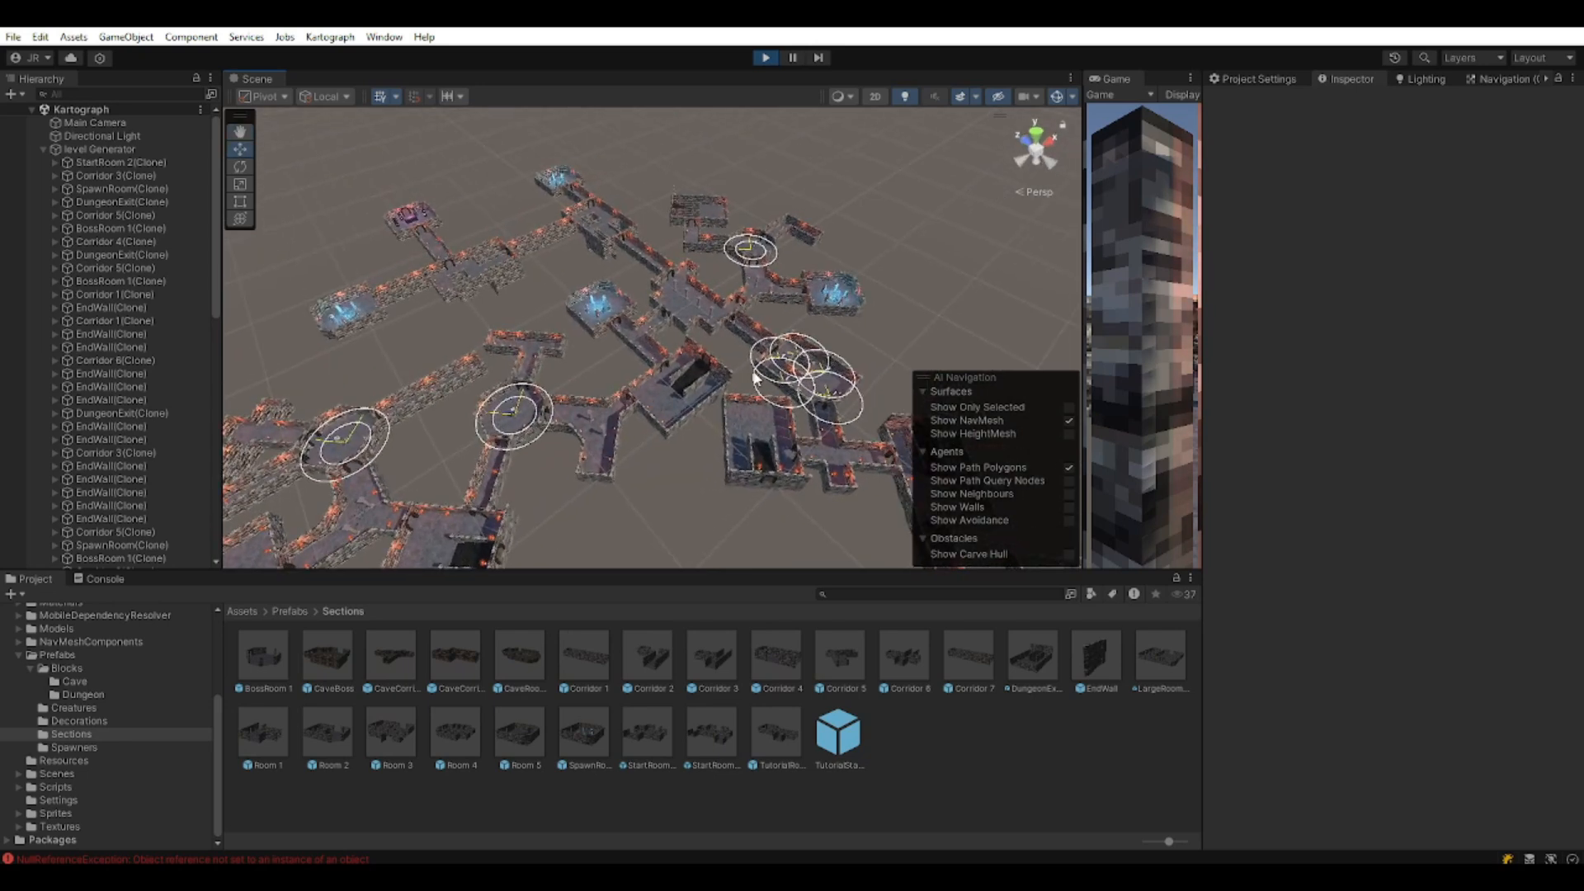